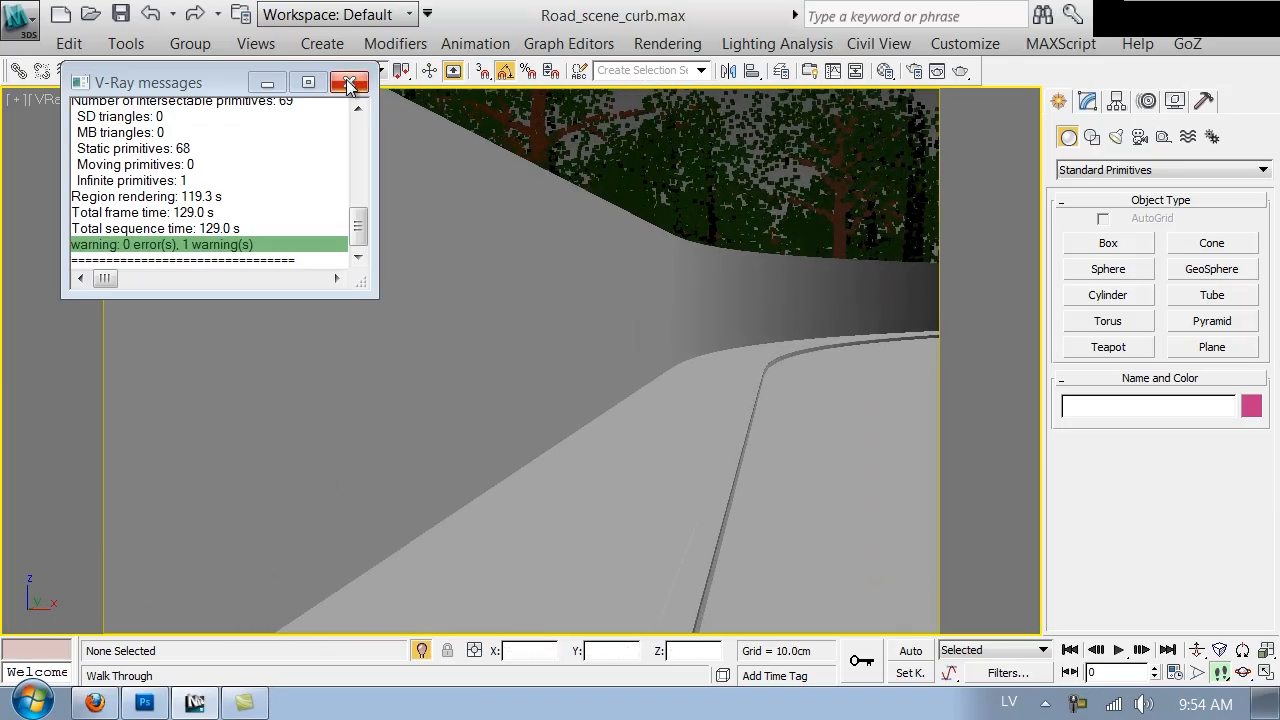
Close the V-Ray messages window and search cgtextures.com in Firefox for pavement textures
{"action": "left_click", "coordinate": [349, 82]}
{"action": "middle_click_drag", "start_coordinate": [637, 433], "coordinate": [480, 323]}
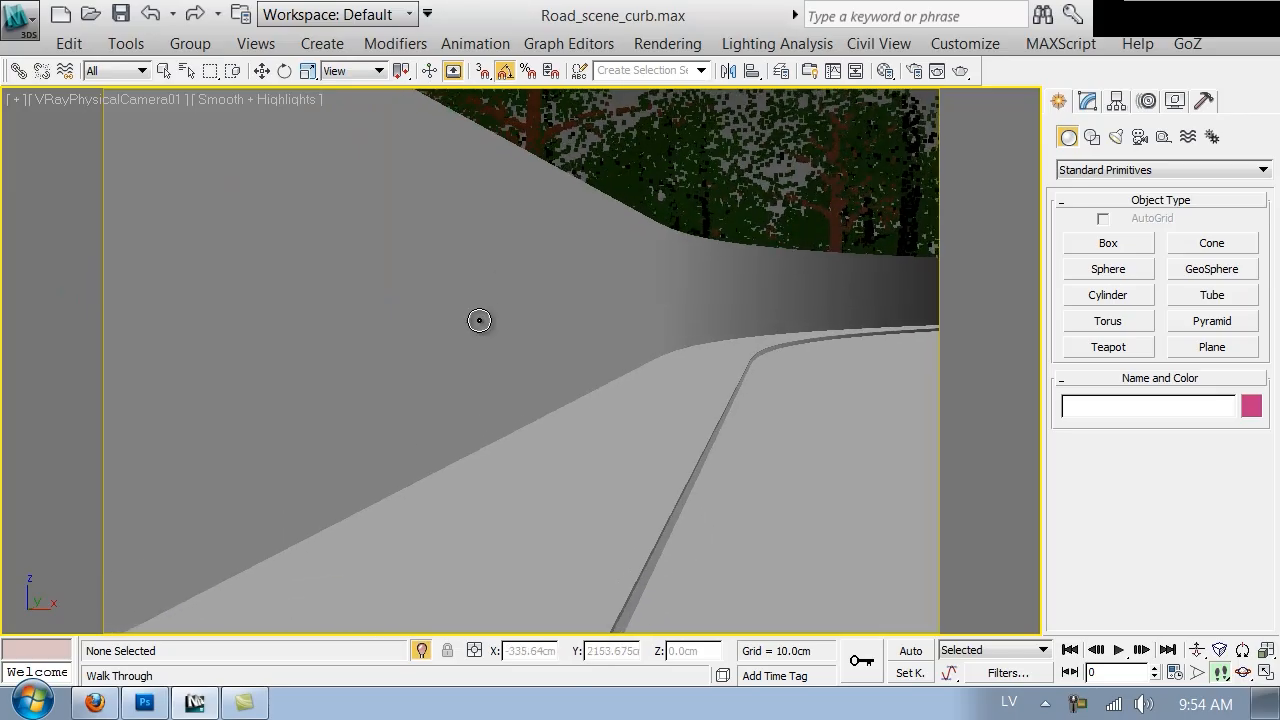
{"action": "left_click", "coordinate": [95, 700]}
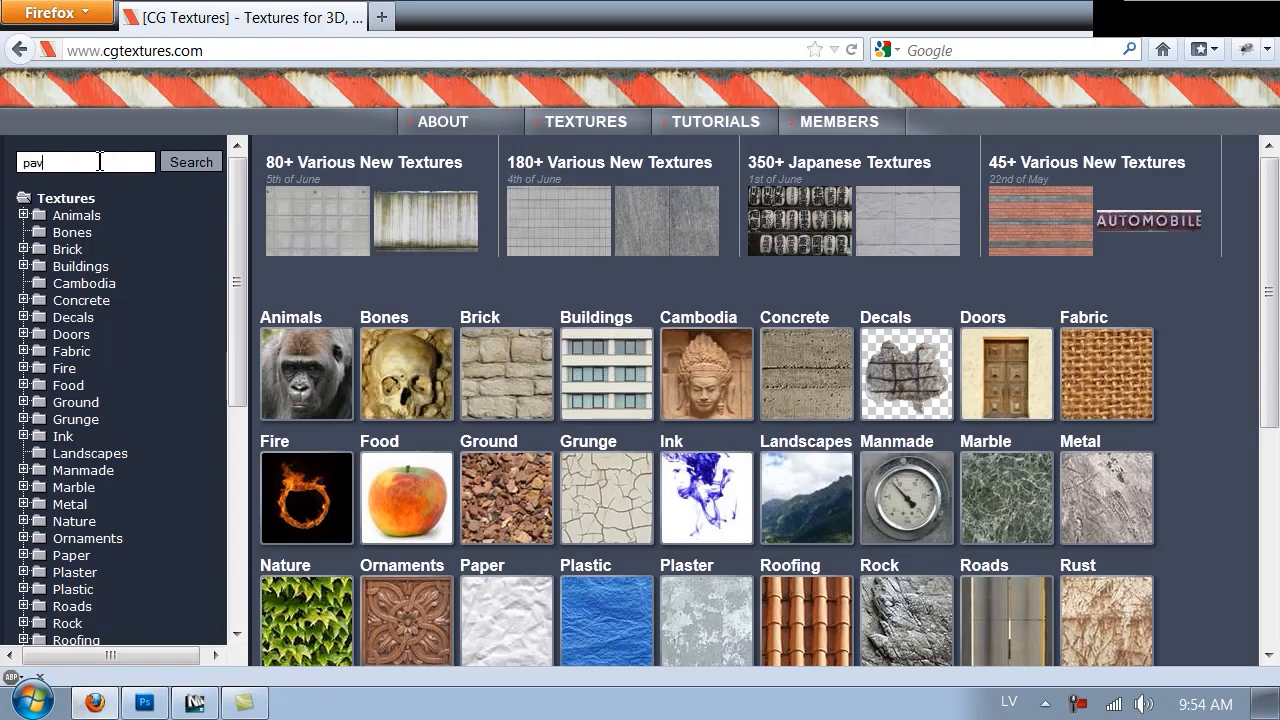
{"action": "key", "text": "Return"}
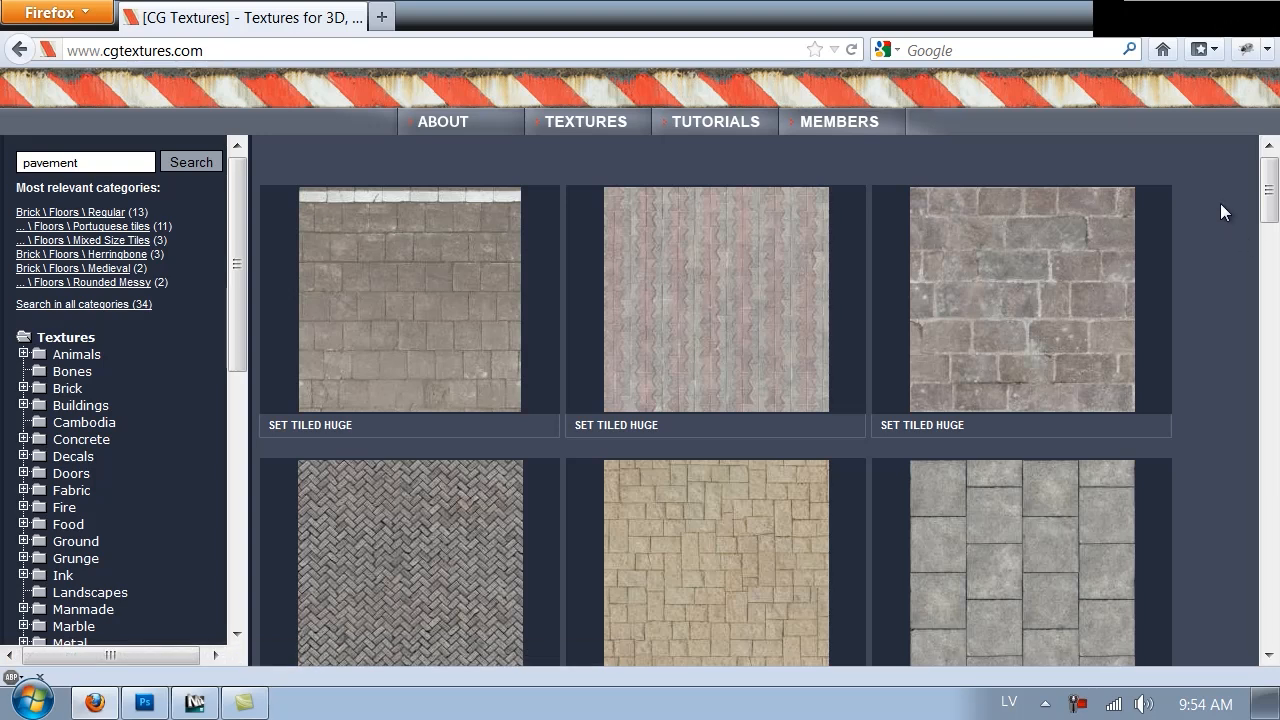
Browse the pavement search results for a suitable paving texture
{"action": "scroll", "coordinate": [1265, 195], "scroll_direction": "down", "scroll_amount": 5}
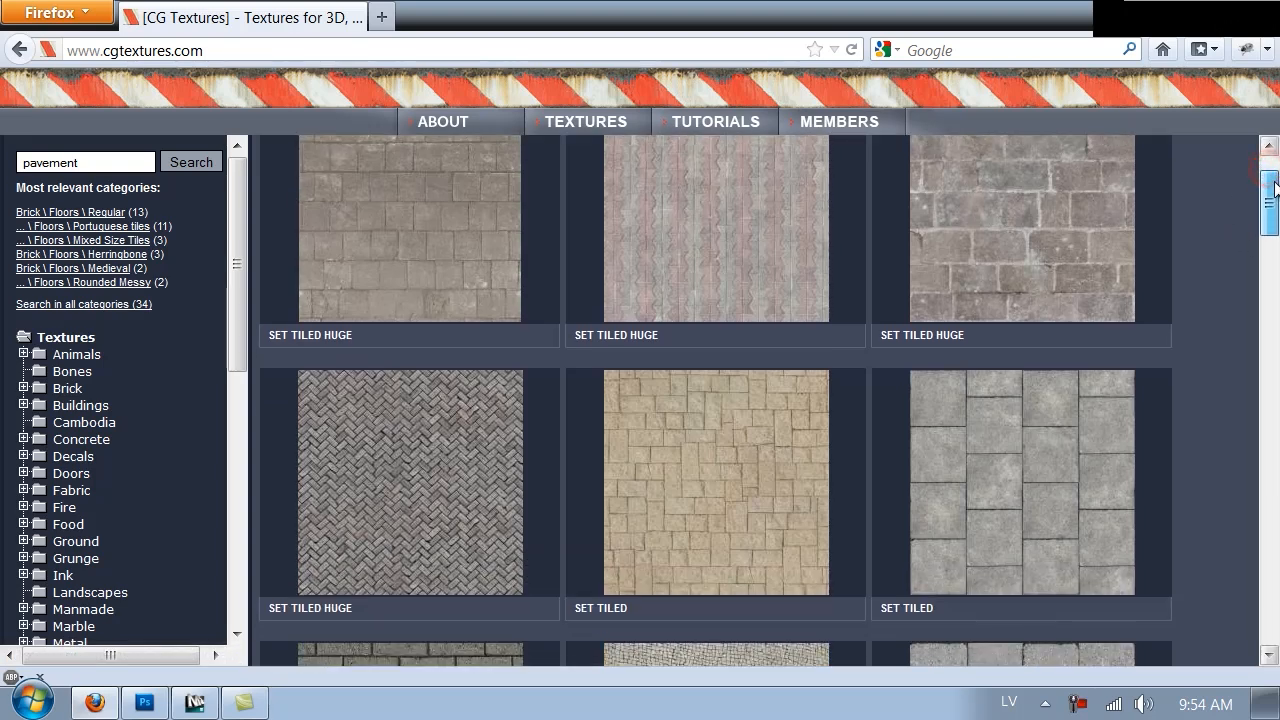
{"action": "left_click_drag", "start_coordinate": [1273, 215], "coordinate": [1263, 253]}
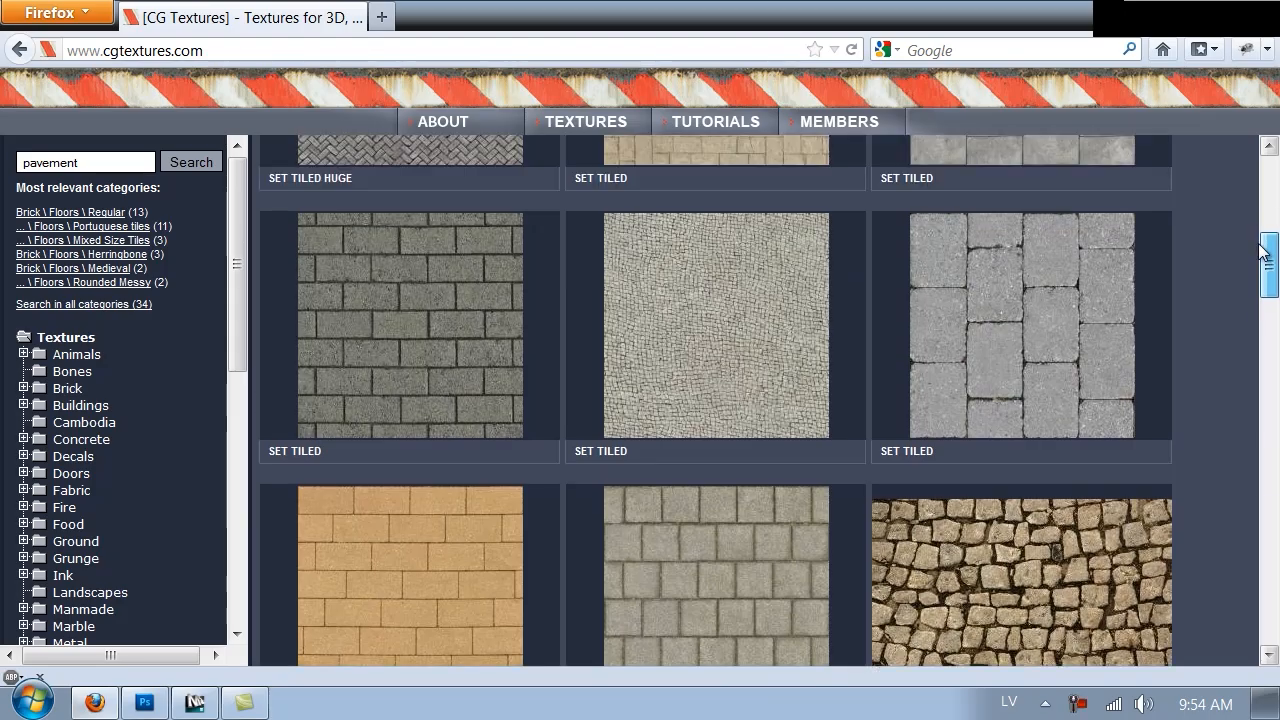
{"action": "mouse_move", "coordinate": [951, 345]}
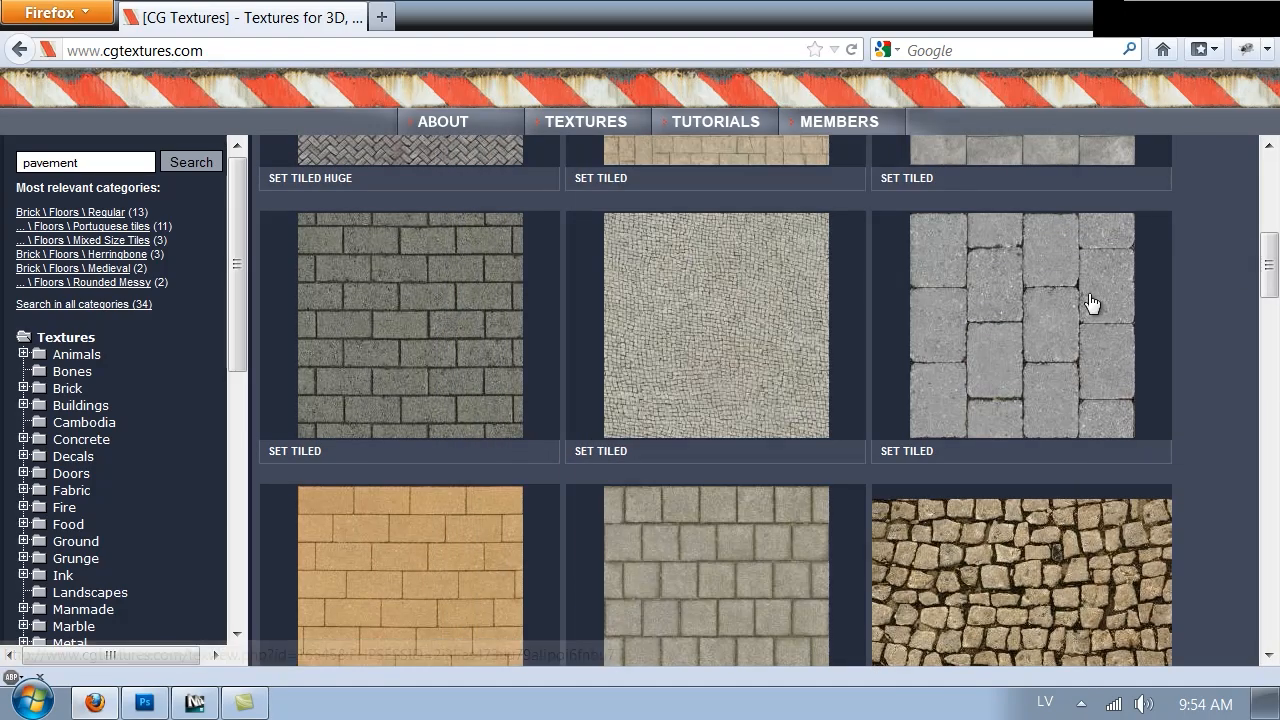
{"action": "scroll", "coordinate": [1172, 277], "scroll_direction": "down", "scroll_amount": 8}
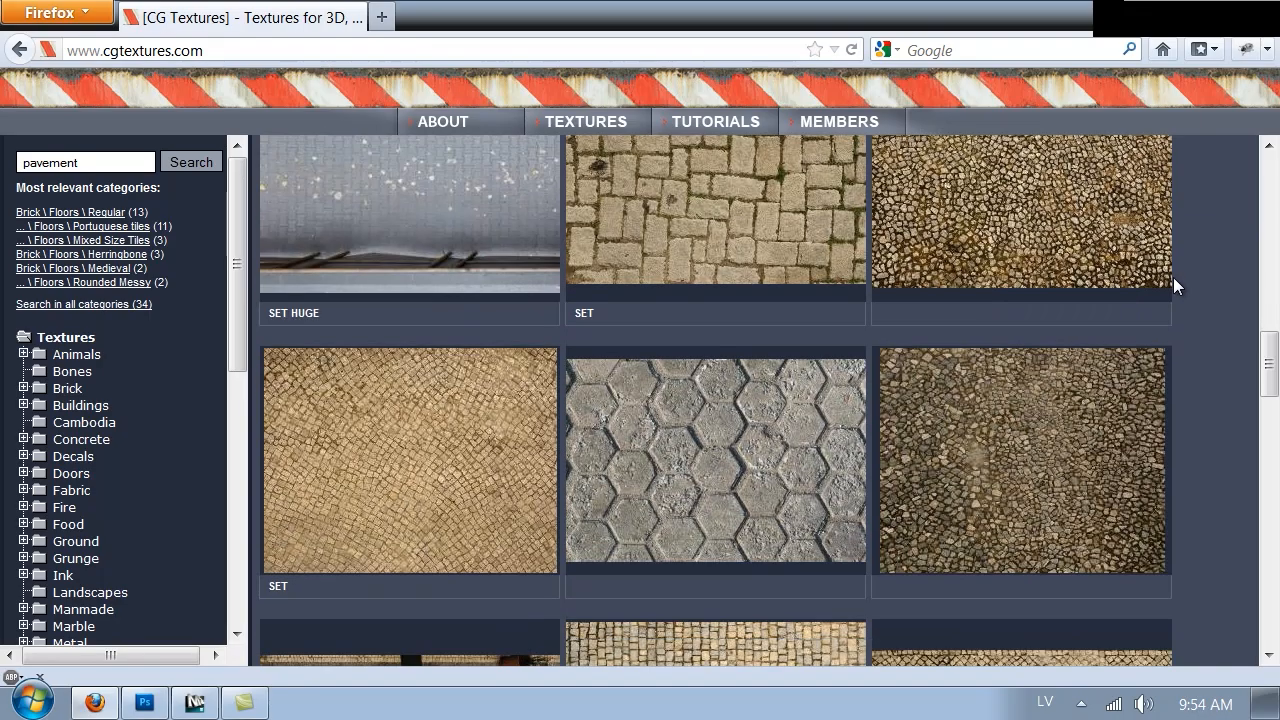
{"action": "scroll", "coordinate": [1172, 274], "scroll_direction": "up", "scroll_amount": 3}
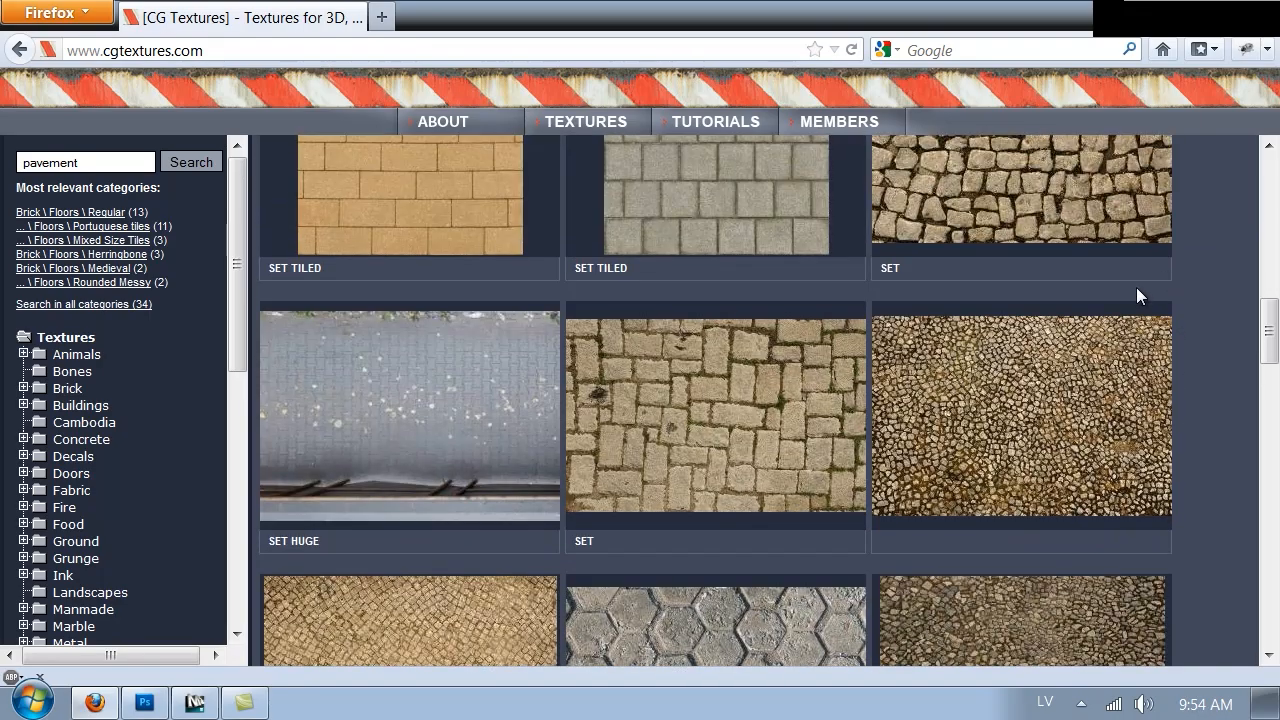
{"action": "scroll", "coordinate": [1137, 290], "scroll_direction": "down", "scroll_amount": 10}
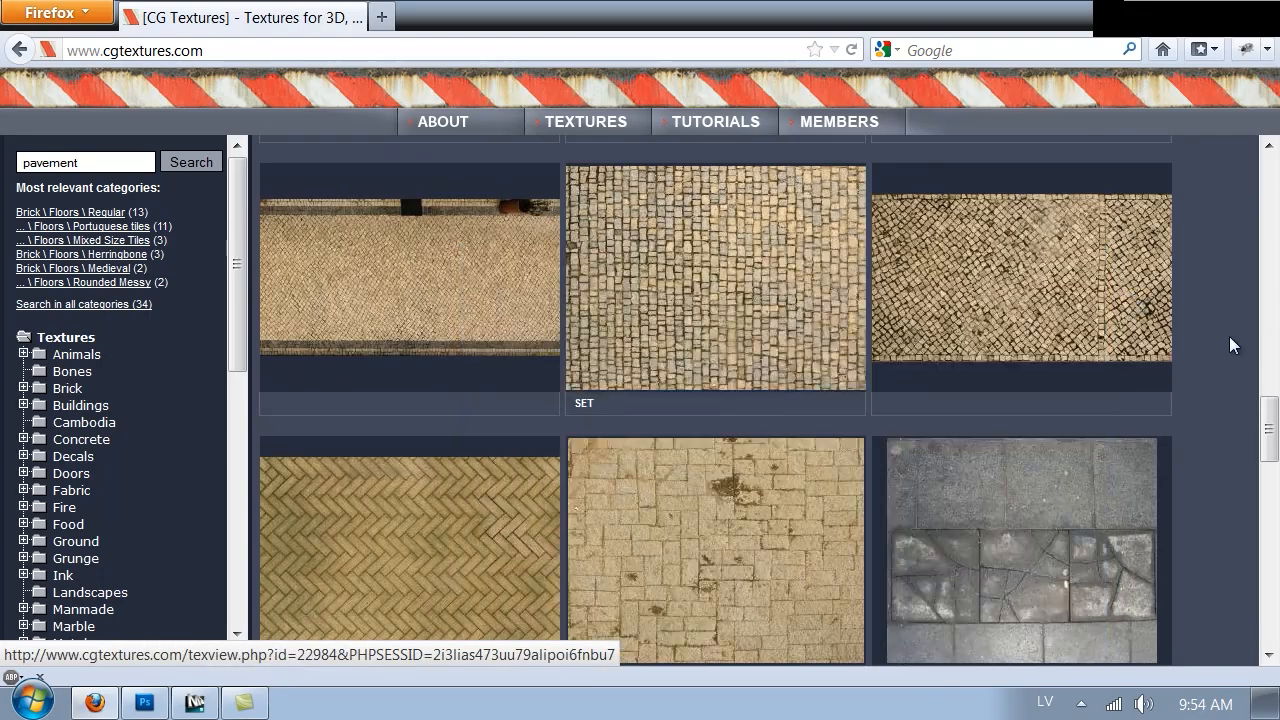
{"action": "scroll", "coordinate": [1232, 345], "scroll_direction": "down", "scroll_amount": 6}
{"action": "scroll", "coordinate": [1228, 336], "scroll_direction": "down", "scroll_amount": 8}
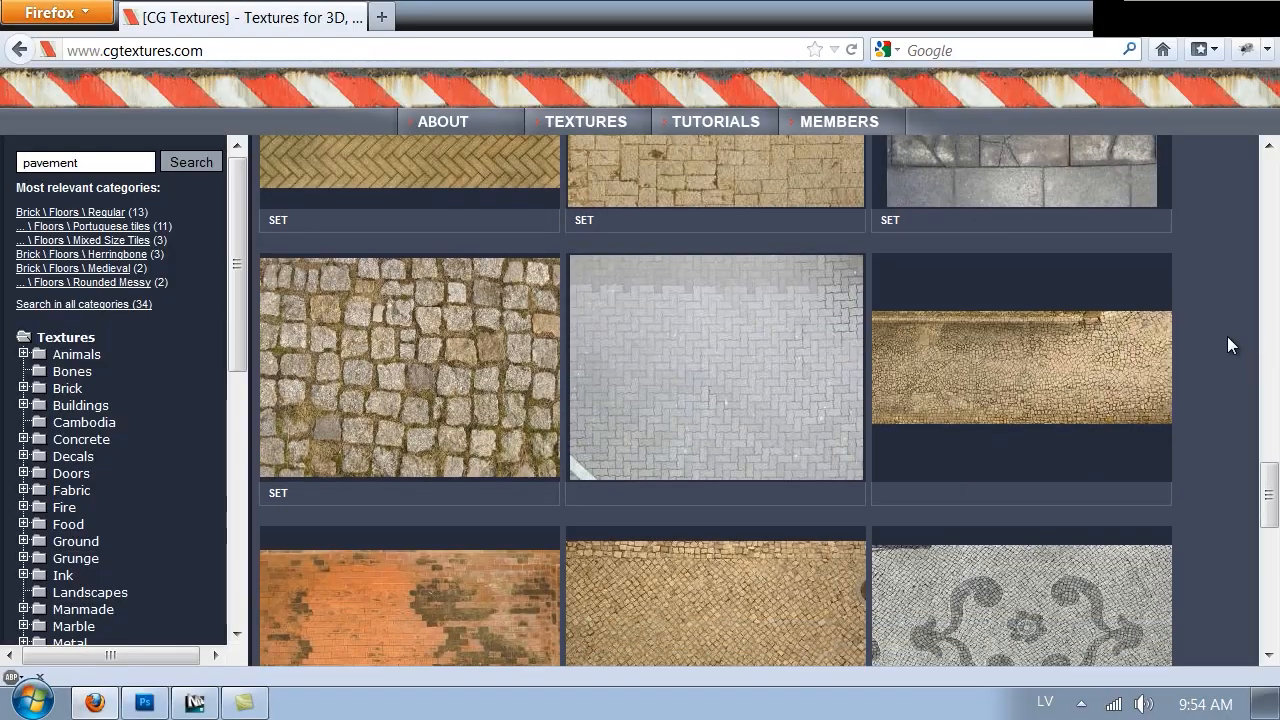
{"action": "scroll", "coordinate": [1228, 338], "scroll_direction": "down", "scroll_amount": 5}
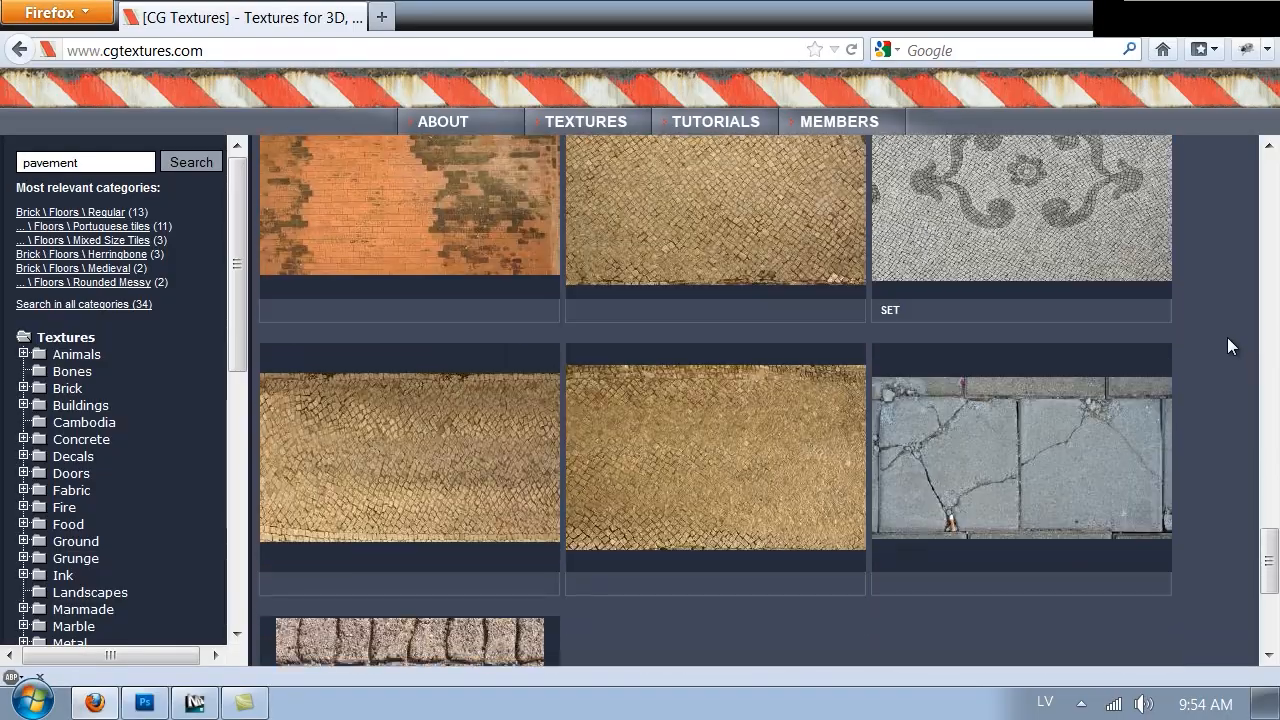
{"action": "scroll", "coordinate": [1210, 352], "scroll_direction": "up", "scroll_amount": 20}
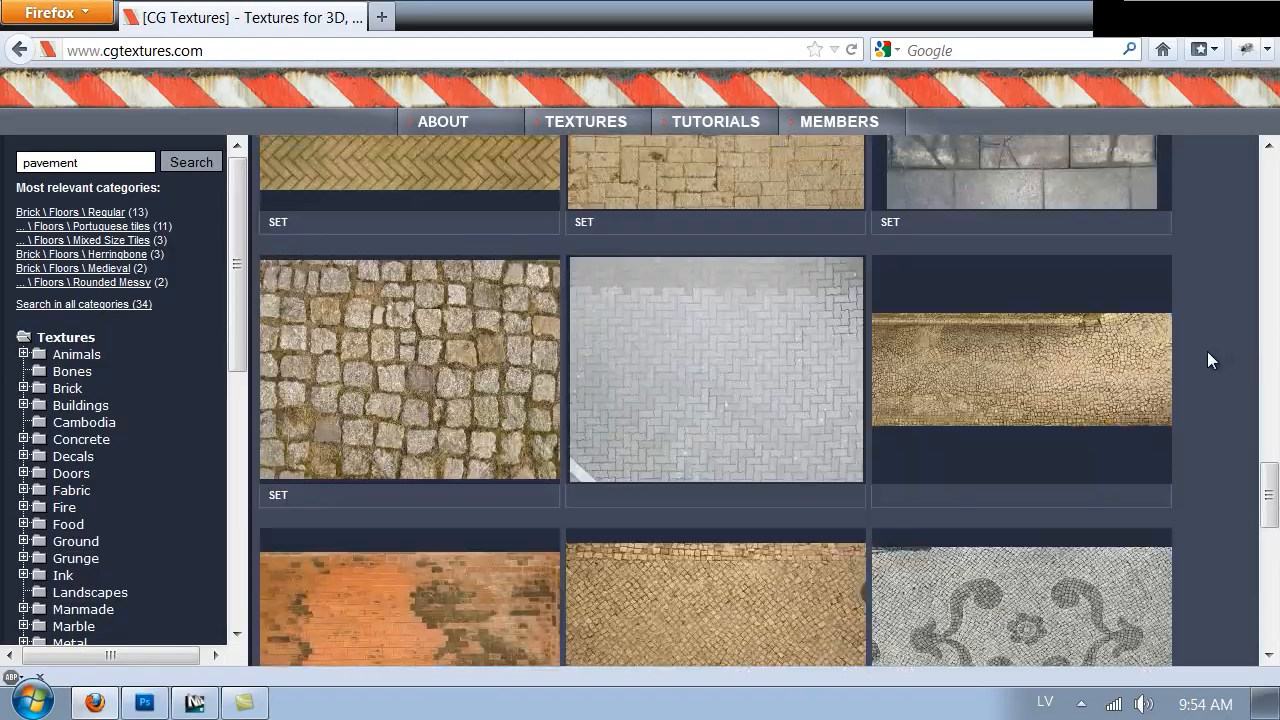
{"action": "scroll", "coordinate": [1186, 368], "scroll_direction": "up", "scroll_amount": 2}
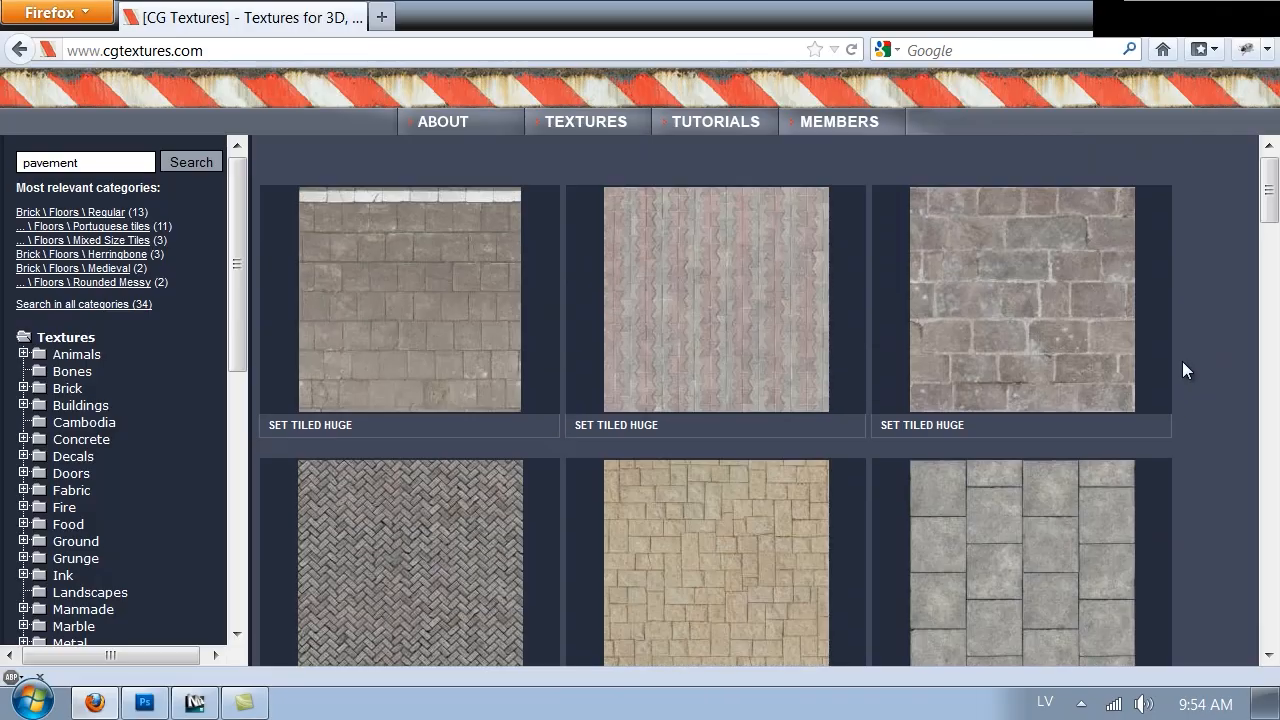
{"action": "scroll", "coordinate": [1157, 362], "scroll_direction": "down", "scroll_amount": 3}
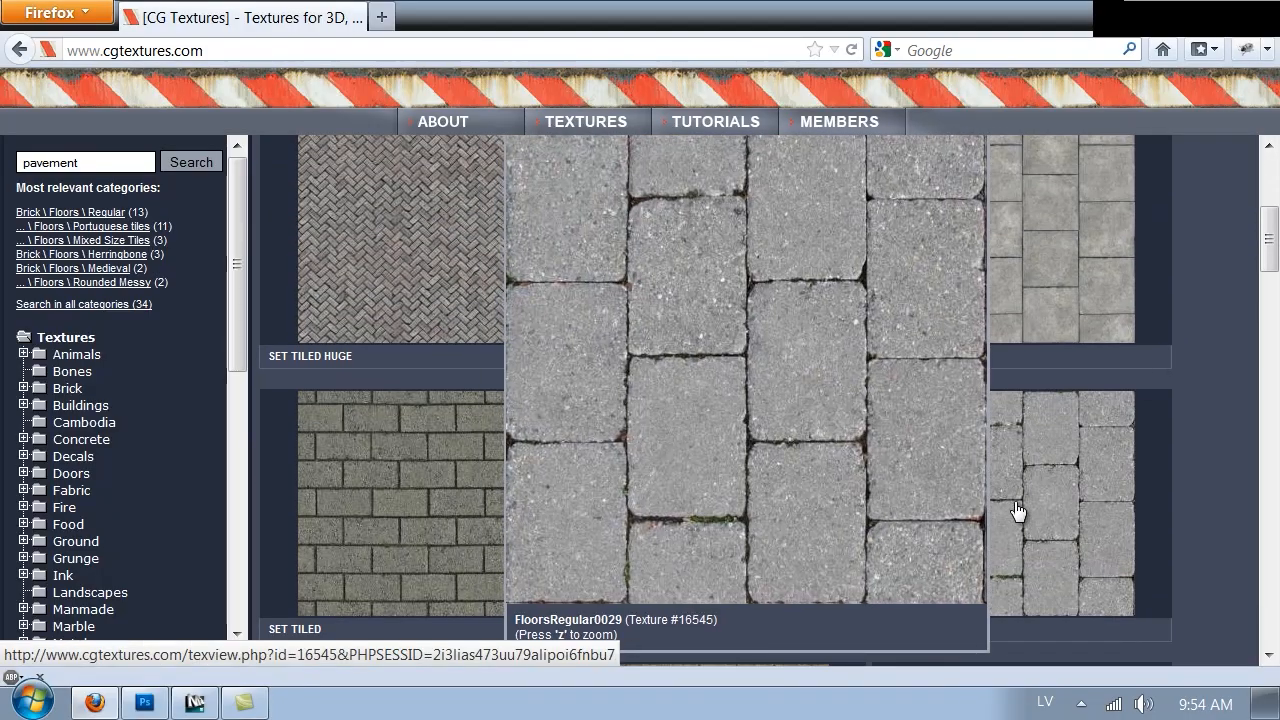
Open the FloorsRegular0029 texture page and download its medium-size image into Photoshop
{"action": "left_click", "coordinate": [1002, 512]}
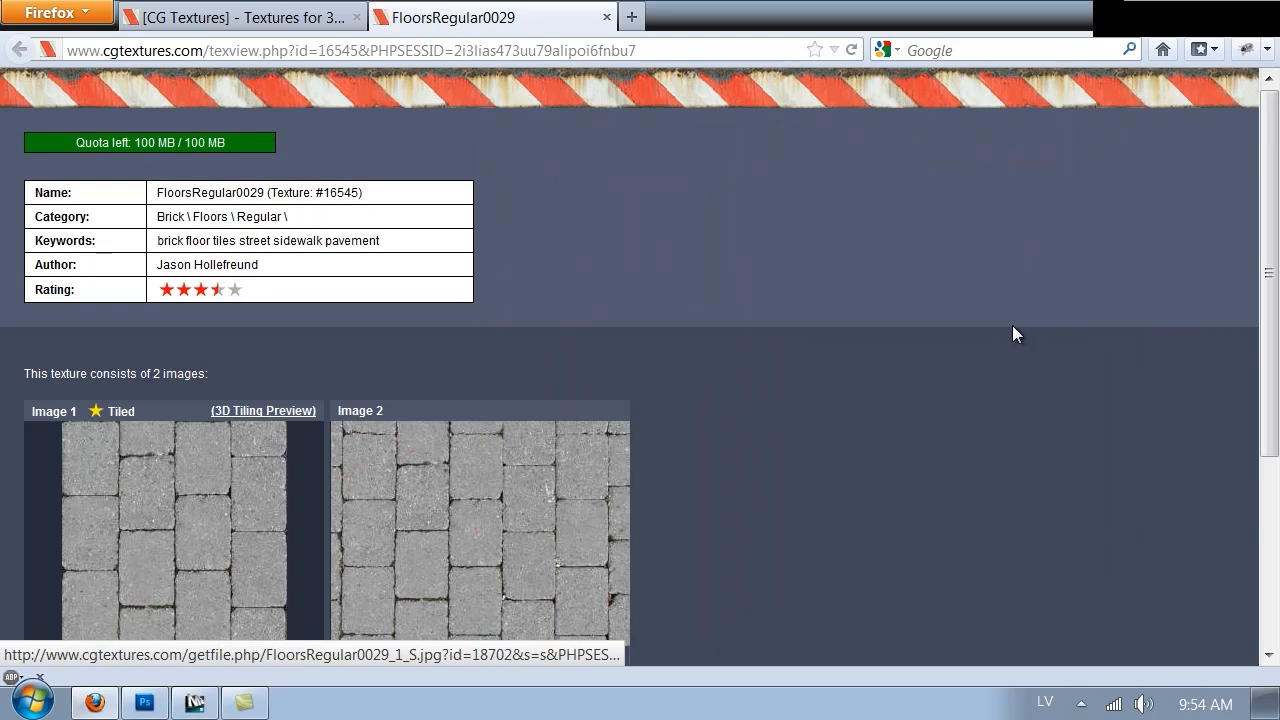
{"action": "scroll", "coordinate": [980, 333], "scroll_direction": "down", "scroll_amount": 3}
{"action": "scroll", "coordinate": [909, 344], "scroll_direction": "up", "scroll_amount": 3}
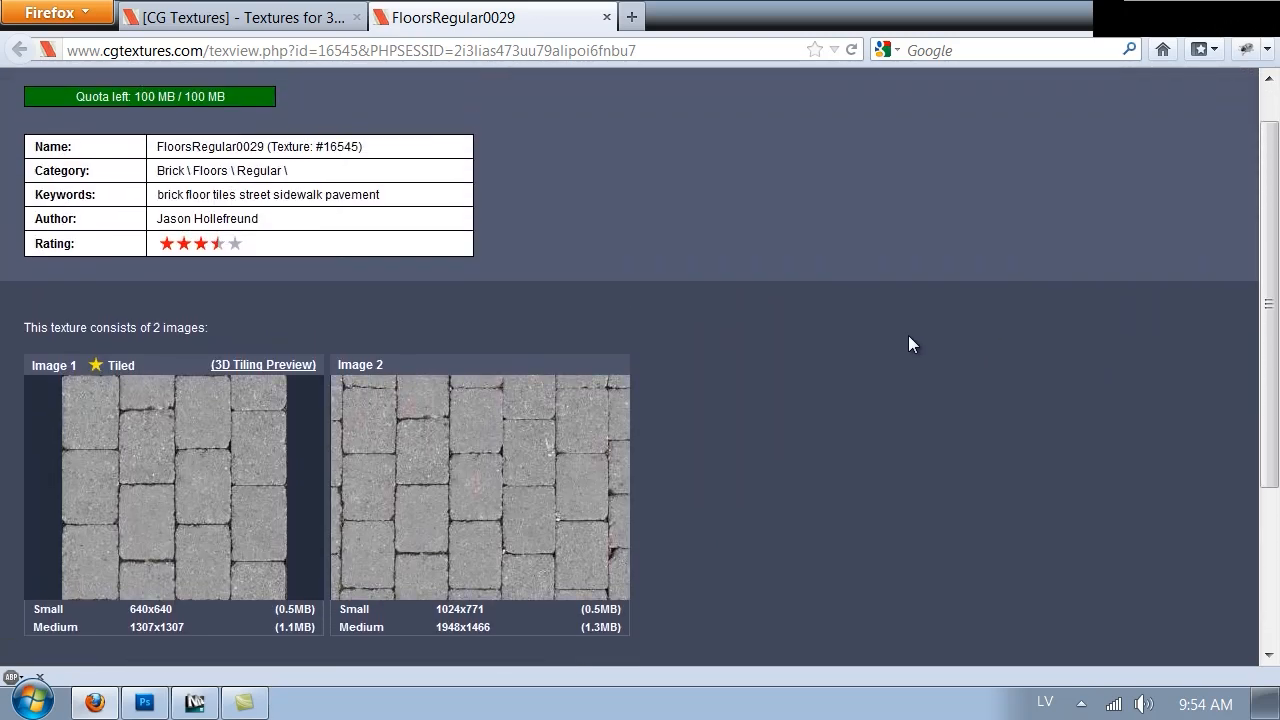
{"action": "mouse_move", "coordinate": [509, 467]}
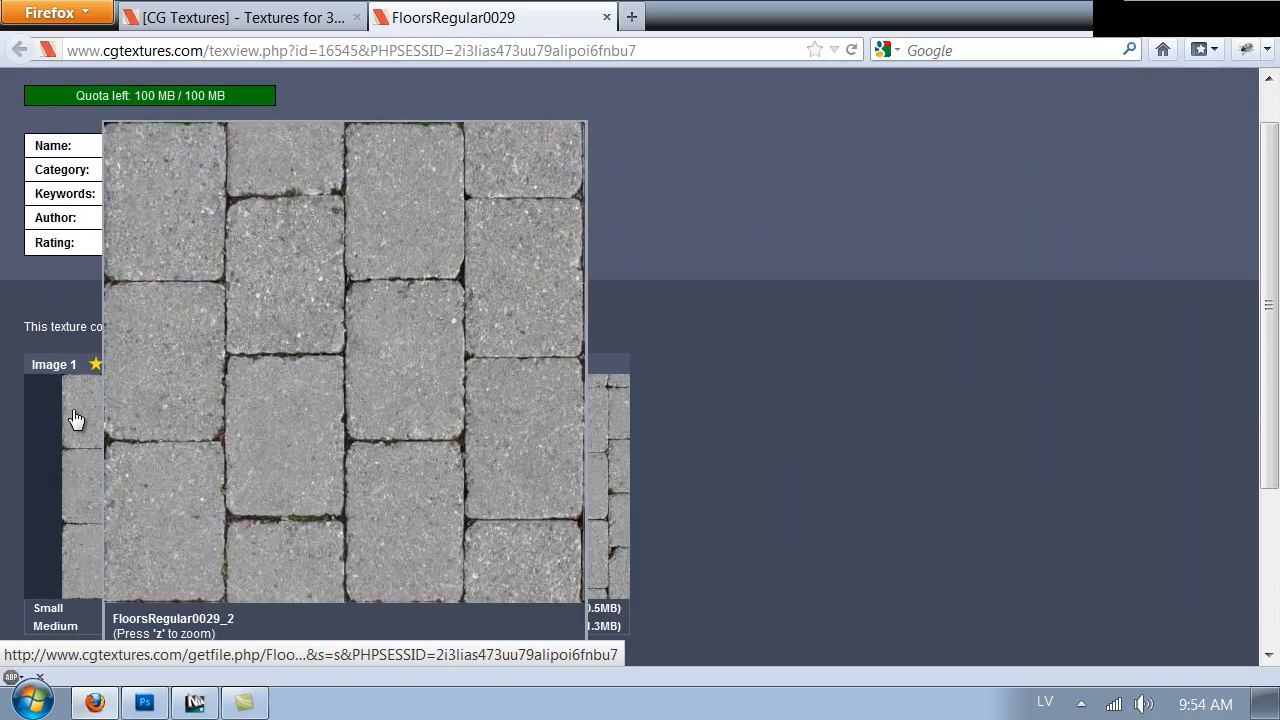
{"action": "scroll", "coordinate": [809, 260], "scroll_direction": "down", "scroll_amount": 1}
{"action": "mouse_move", "coordinate": [133, 437]}
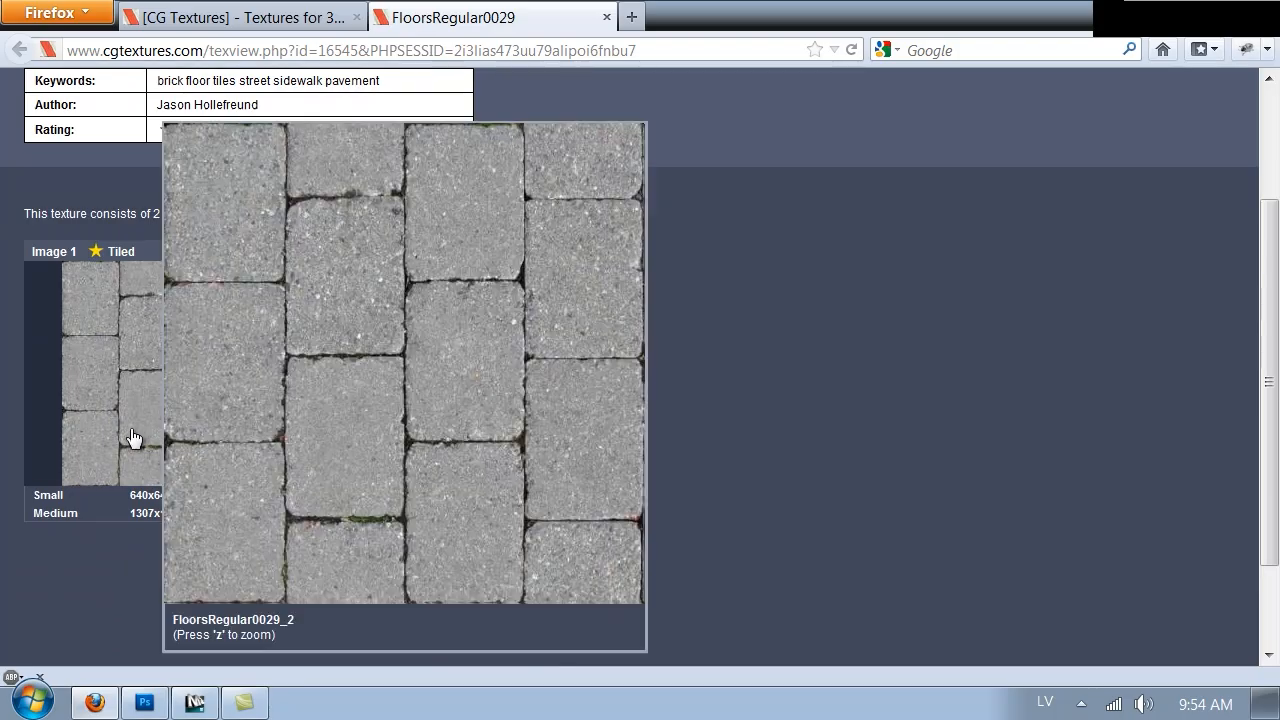
{"action": "left_click", "coordinate": [147, 515]}
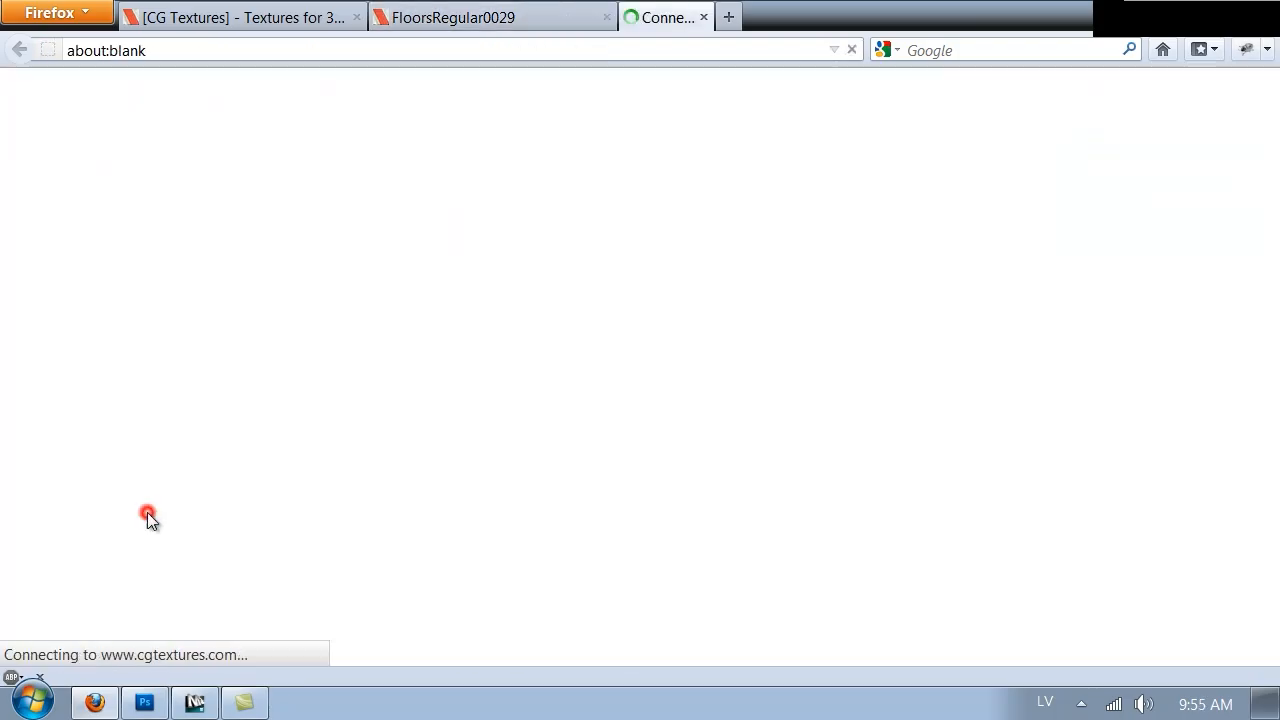
{"action": "left_click", "coordinate": [1097, 619]}
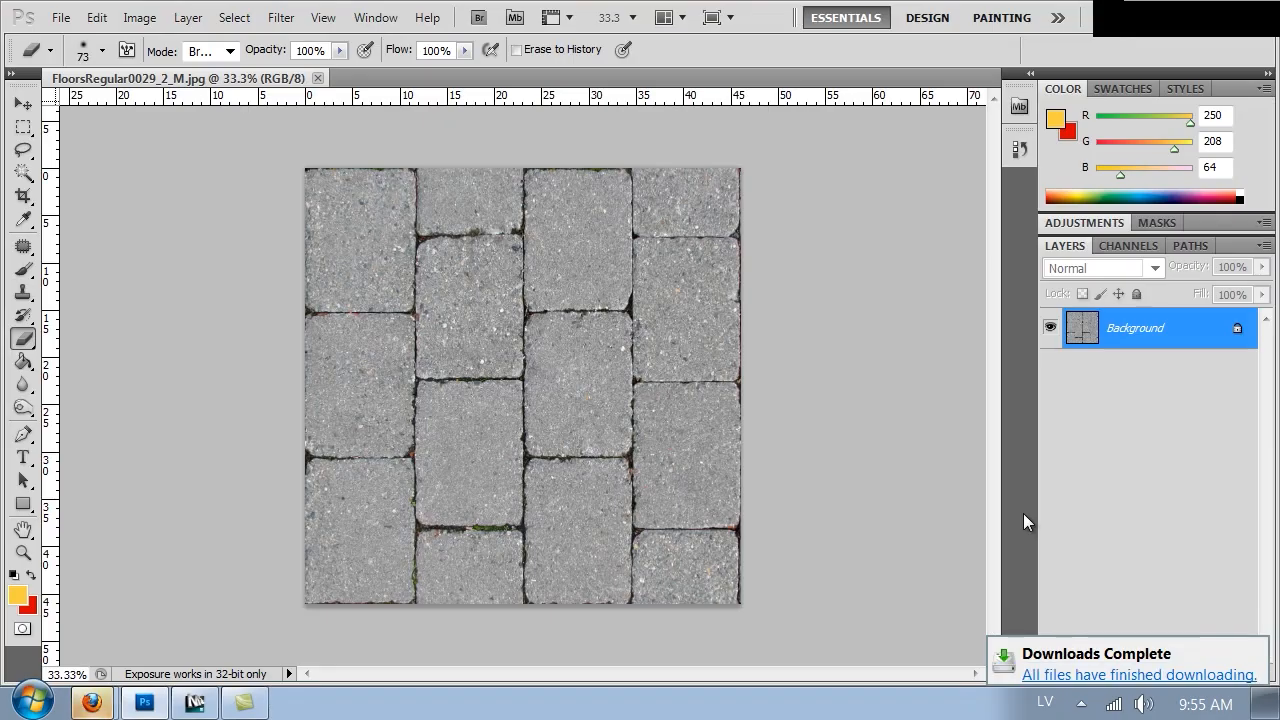
Enlarge the canvas to 200 percent in width and height
{"action": "key", "text": "ctrl+a"}
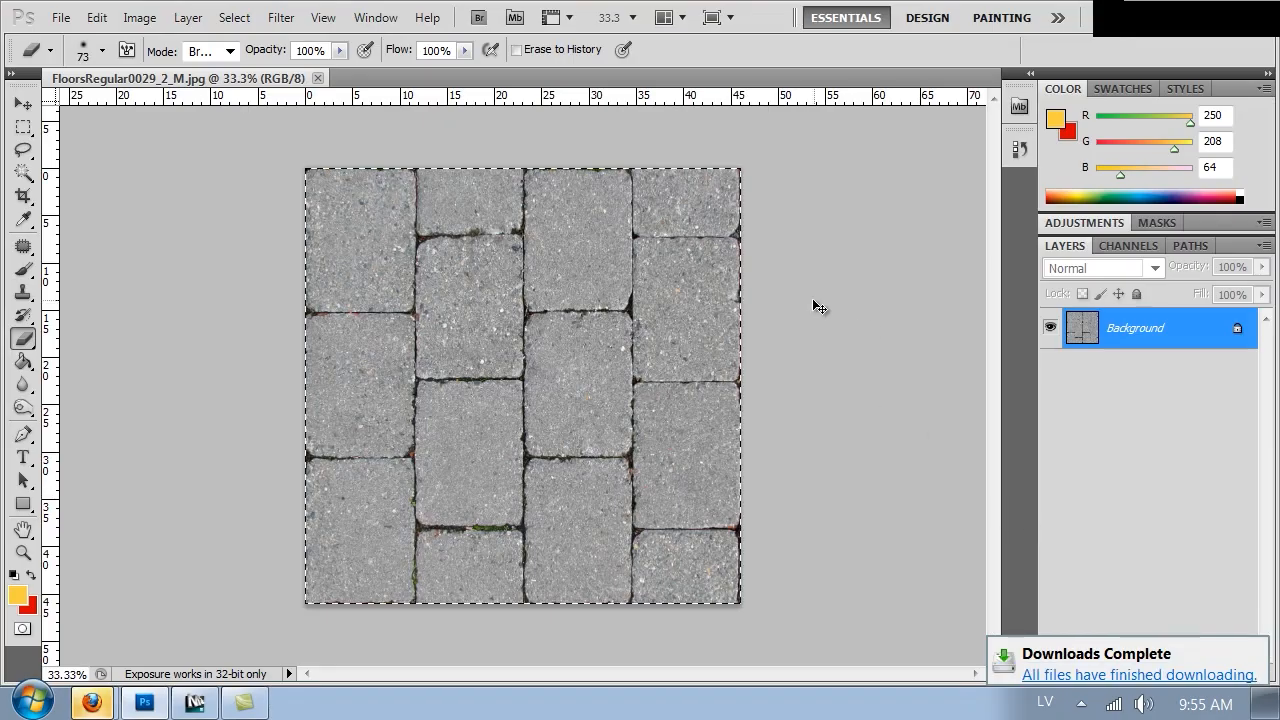
{"action": "key", "text": "ctrl+alt+c"}
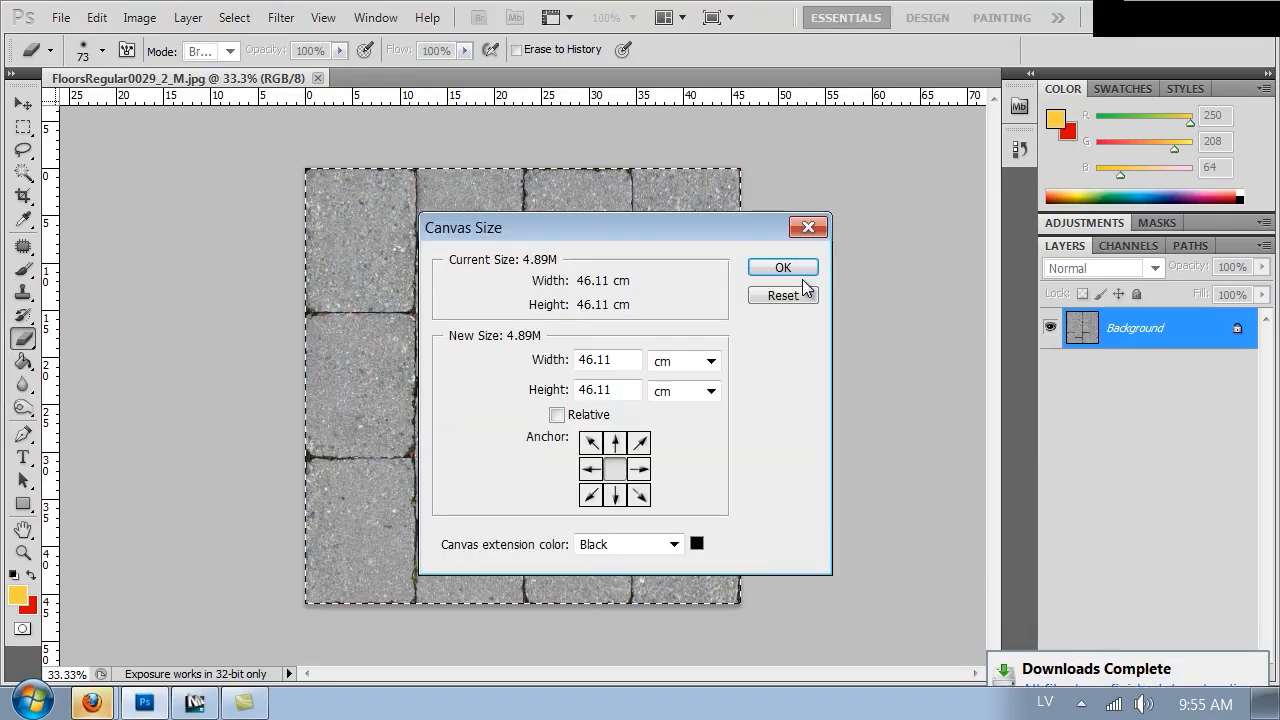
{"action": "left_click_drag", "start_coordinate": [698, 226], "coordinate": [1022, 203]}
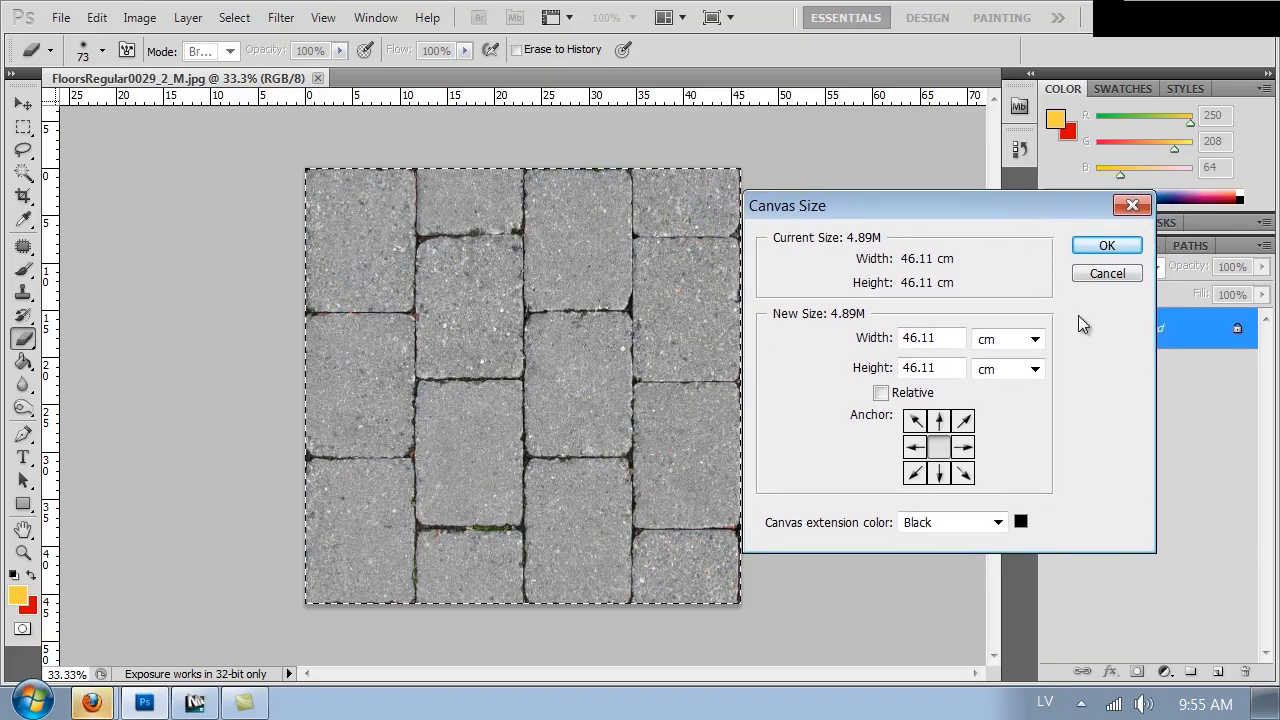
{"action": "left_click", "coordinate": [1033, 339]}
{"action": "left_click", "coordinate": [1000, 362]}
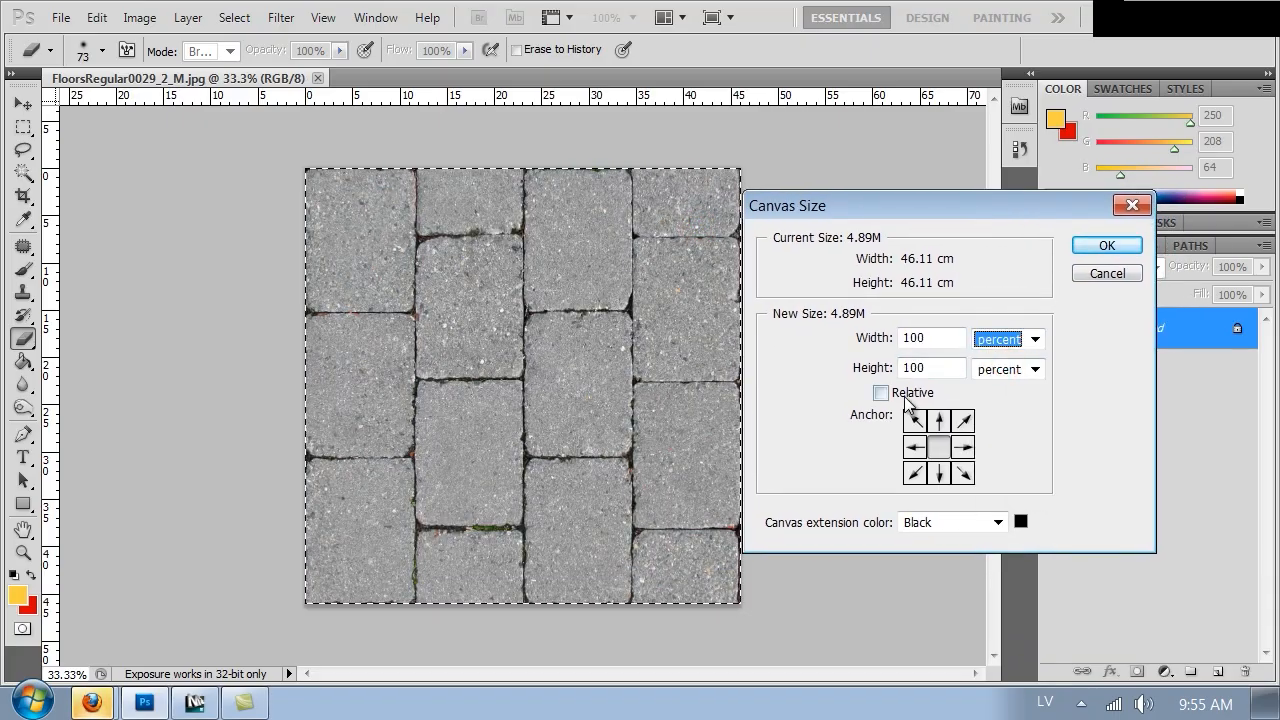
{"action": "double_click", "coordinate": [935, 339]}
{"action": "type", "text": "200"}
{"action": "key", "text": "Tab"}
{"action": "type", "text": "200"}
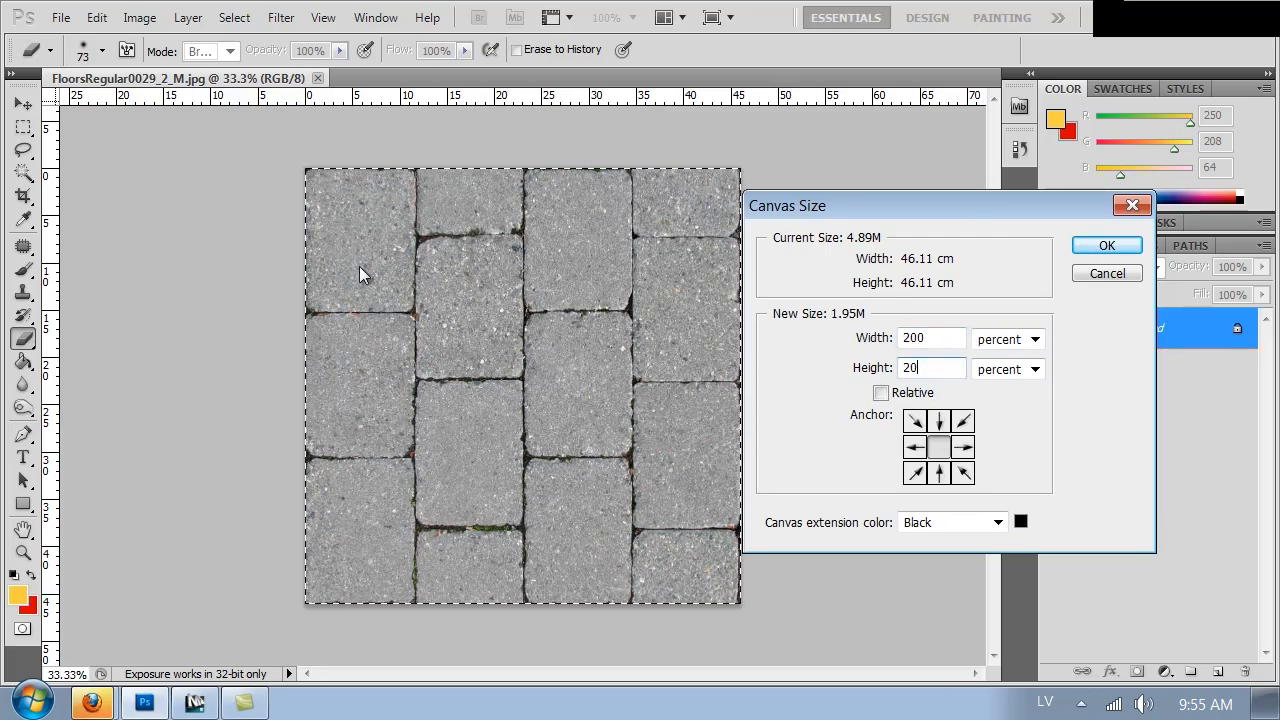
{"action": "key", "text": "Return"}
Duplicate the paving layer four times and move the copies to fill the enlarged canvas seamlessly
{"action": "key", "text": "ctrl+minus"}
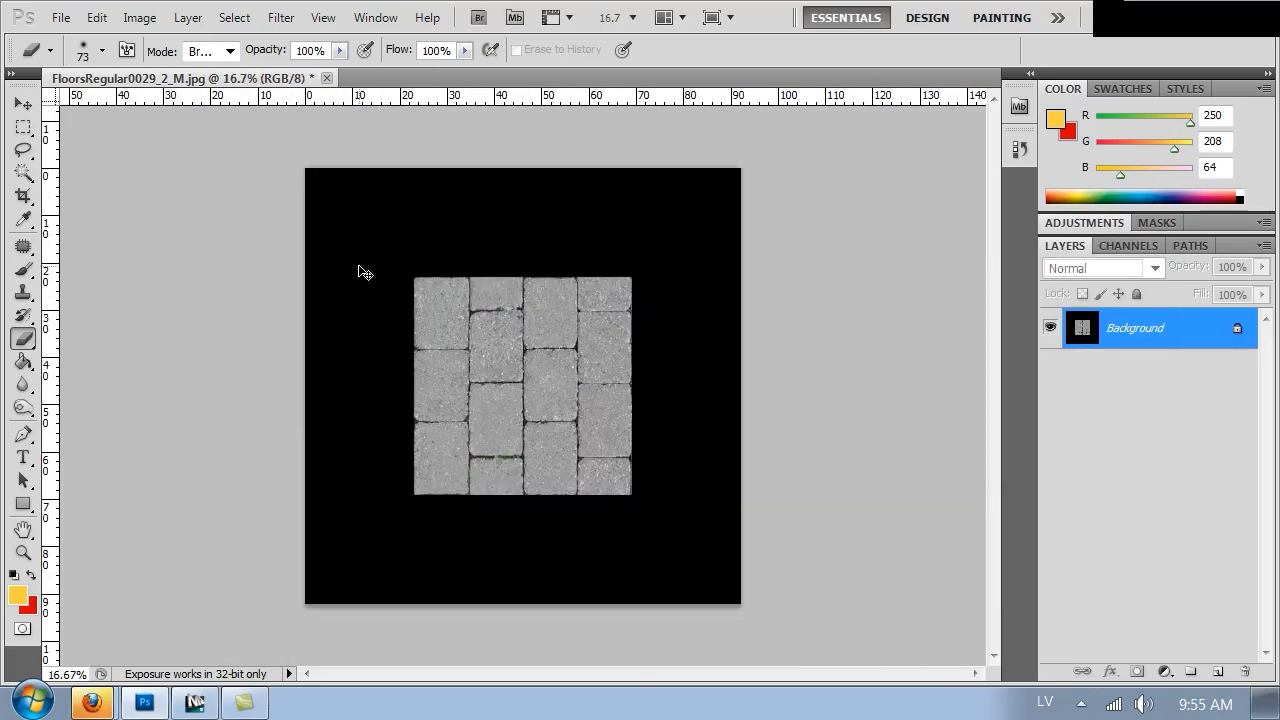
{"action": "key", "text": "ctrl+j"}
{"action": "left_click_drag", "start_coordinate": [488, 366], "coordinate": [376, 261], "text": "ctrl"}
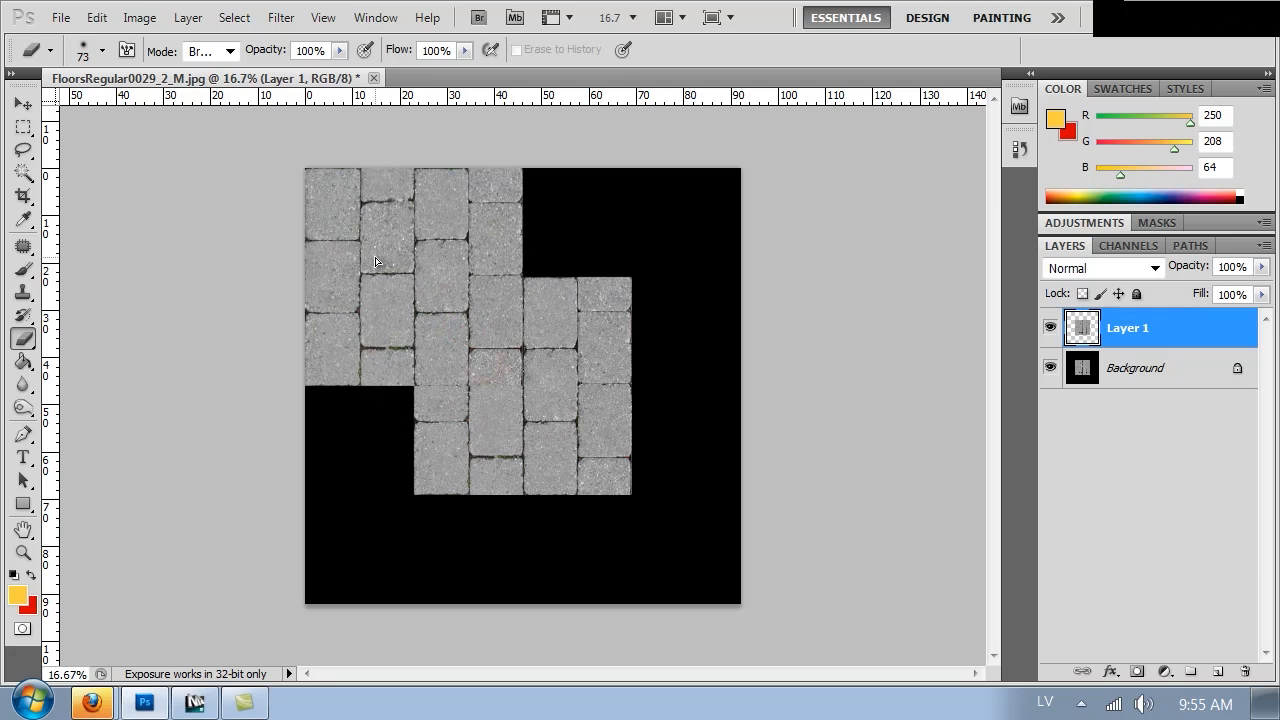
{"action": "key", "text": "ctrl+j"}
{"action": "left_click_drag", "start_coordinate": [509, 413], "coordinate": [627, 304], "text": "ctrl"}
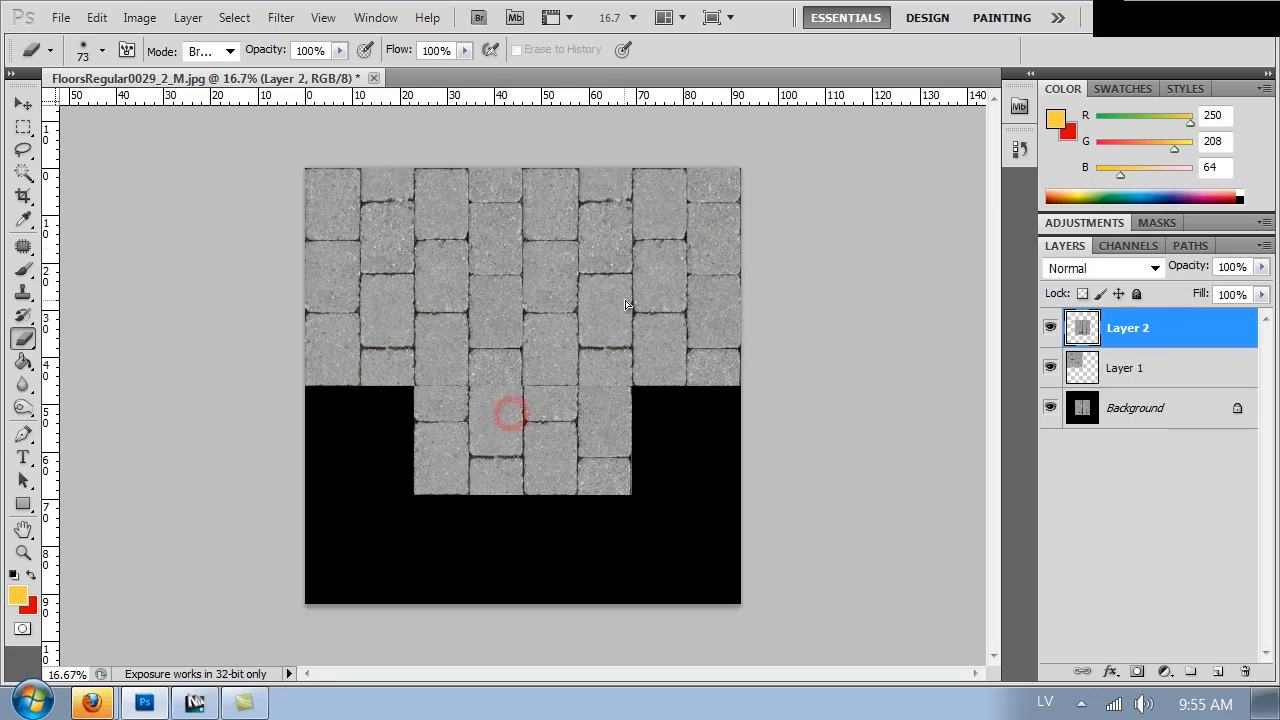
{"action": "key", "text": "ctrl+j"}
{"action": "left_click_drag", "start_coordinate": [537, 340], "coordinate": [433, 447], "text": "ctrl"}
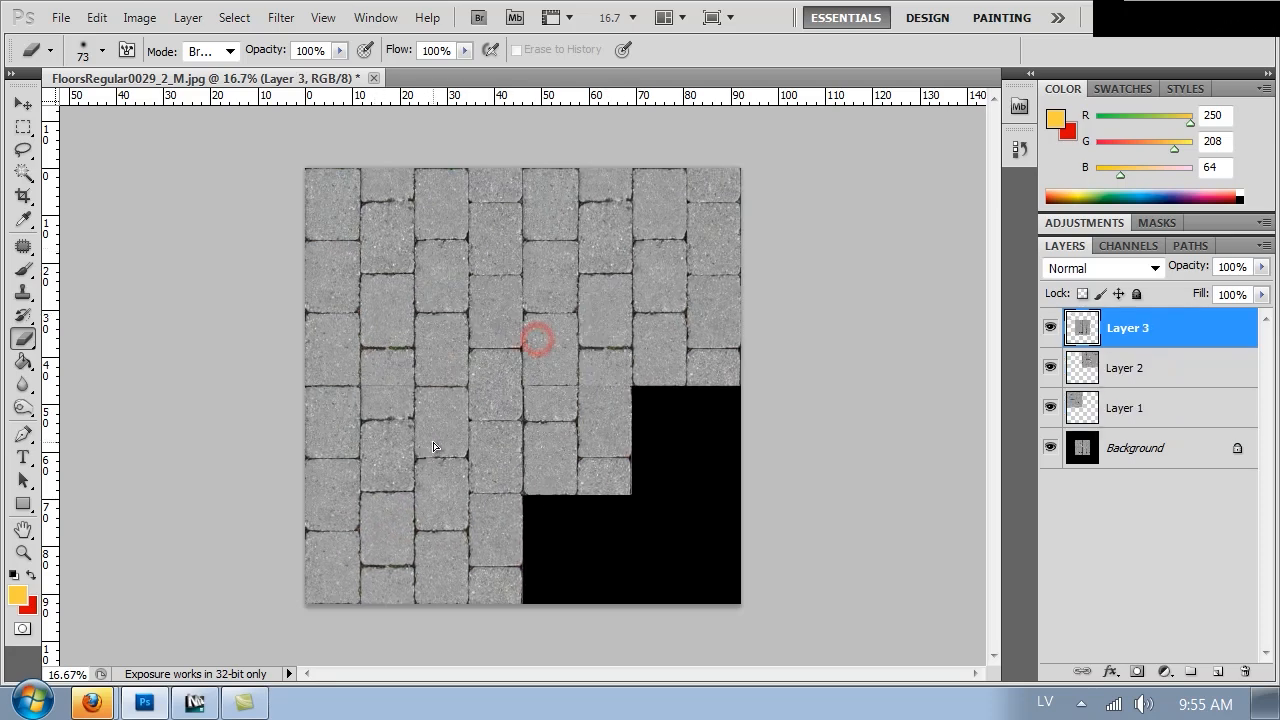
{"action": "key", "text": "ctrl+j"}
{"action": "left_click_drag", "start_coordinate": [474, 403], "coordinate": [587, 523], "text": "ctrl"}
Check the tile seams close up, then select all layers and merge them into one
{"action": "scroll", "coordinate": [772, 316], "scroll_direction": "up", "scroll_amount": 5, "text": "alt"}
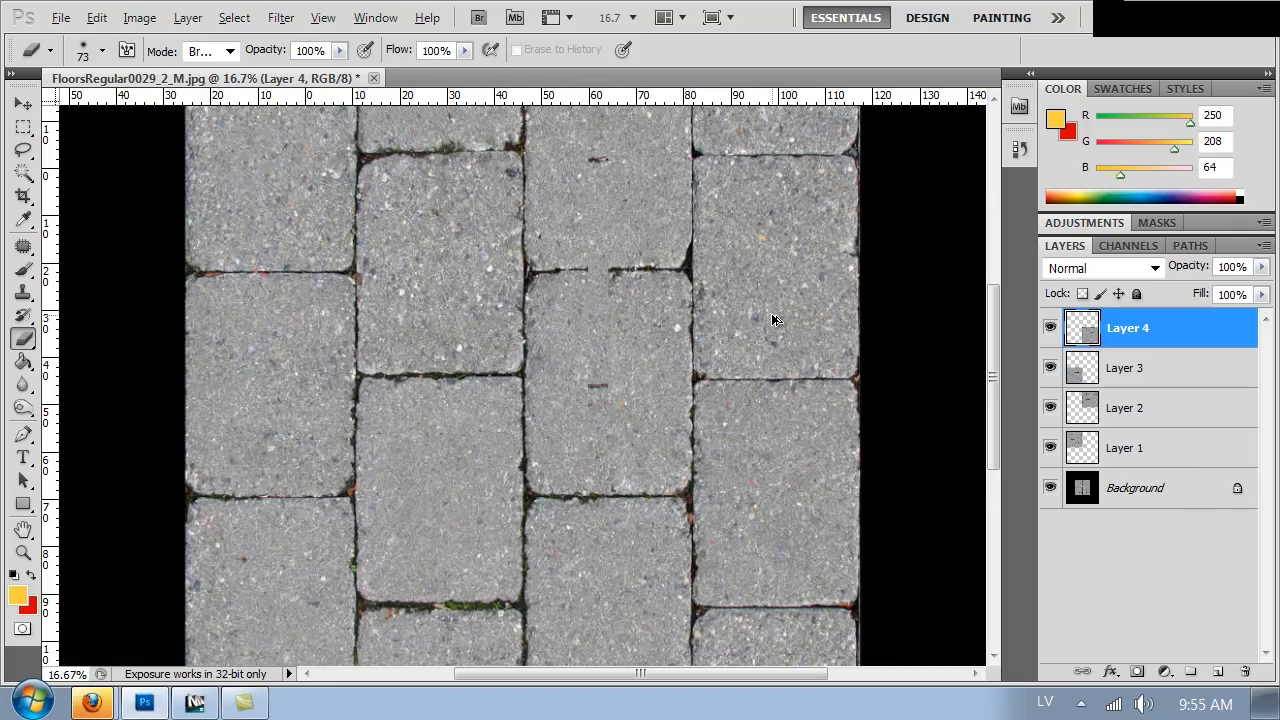
{"action": "left_click_drag", "start_coordinate": [410, 433], "coordinate": [655, 531]}
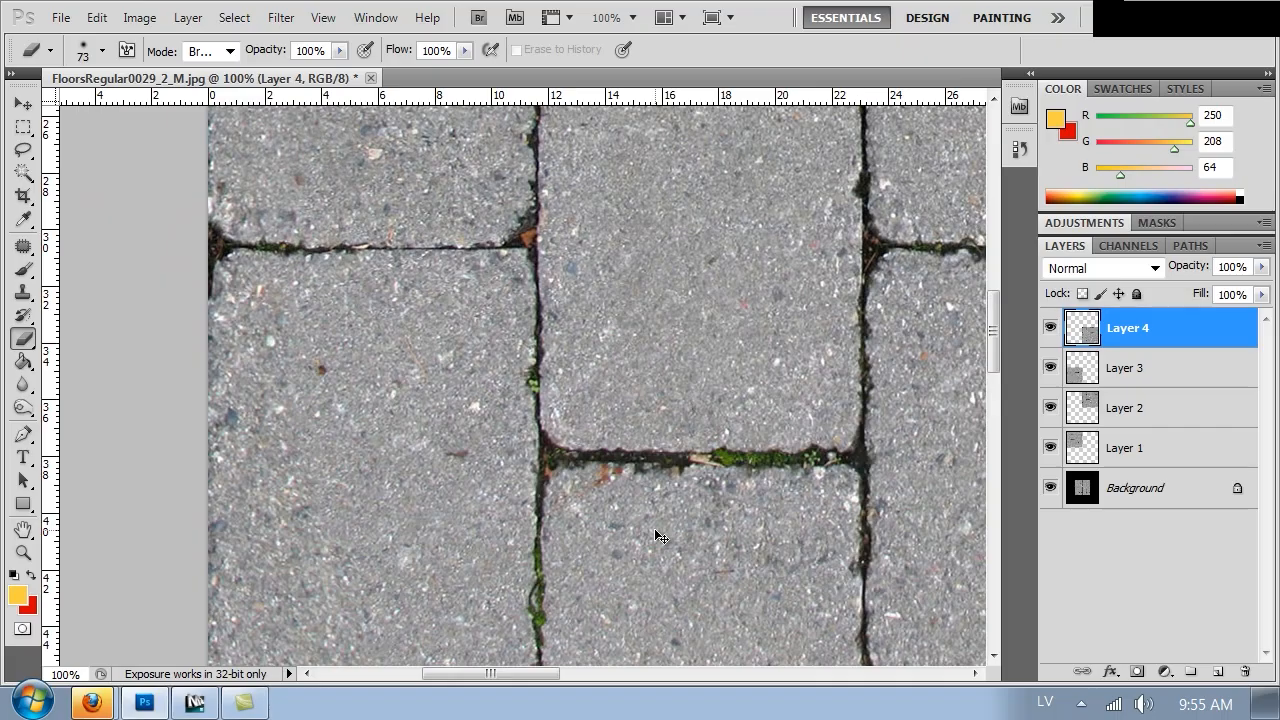
{"action": "scroll", "coordinate": [657, 533], "scroll_direction": "down", "scroll_amount": 3, "text": "alt"}
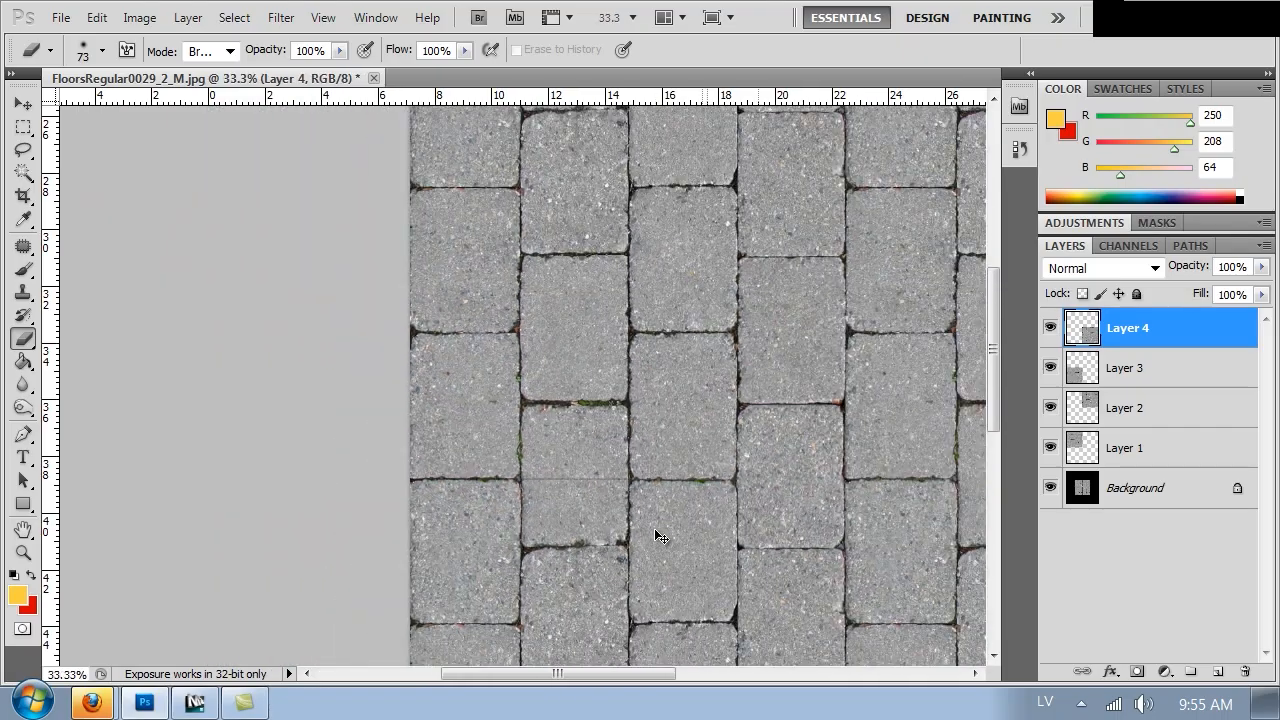
{"action": "scroll", "coordinate": [658, 535], "scroll_direction": "up", "scroll_amount": 3, "text": "alt"}
{"action": "left_click_drag", "start_coordinate": [634, 491], "coordinate": [443, 201]}
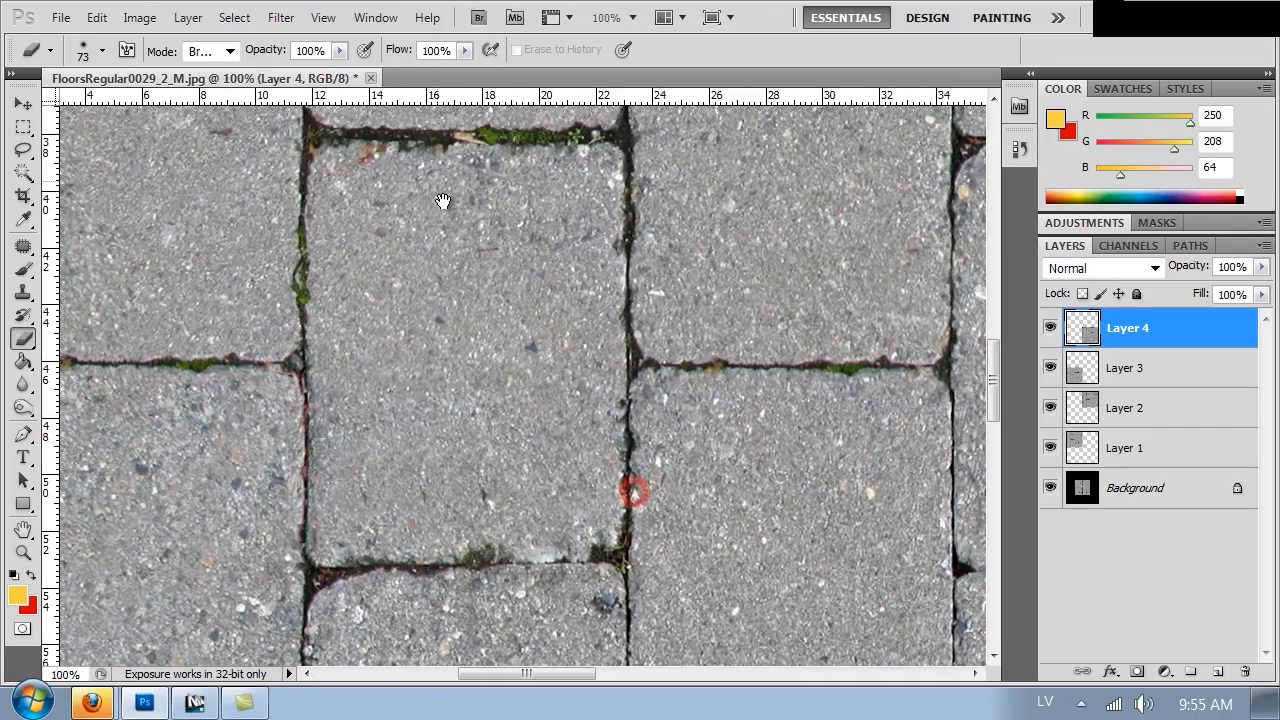
{"action": "left_click", "coordinate": [1127, 490], "text": "shift"}
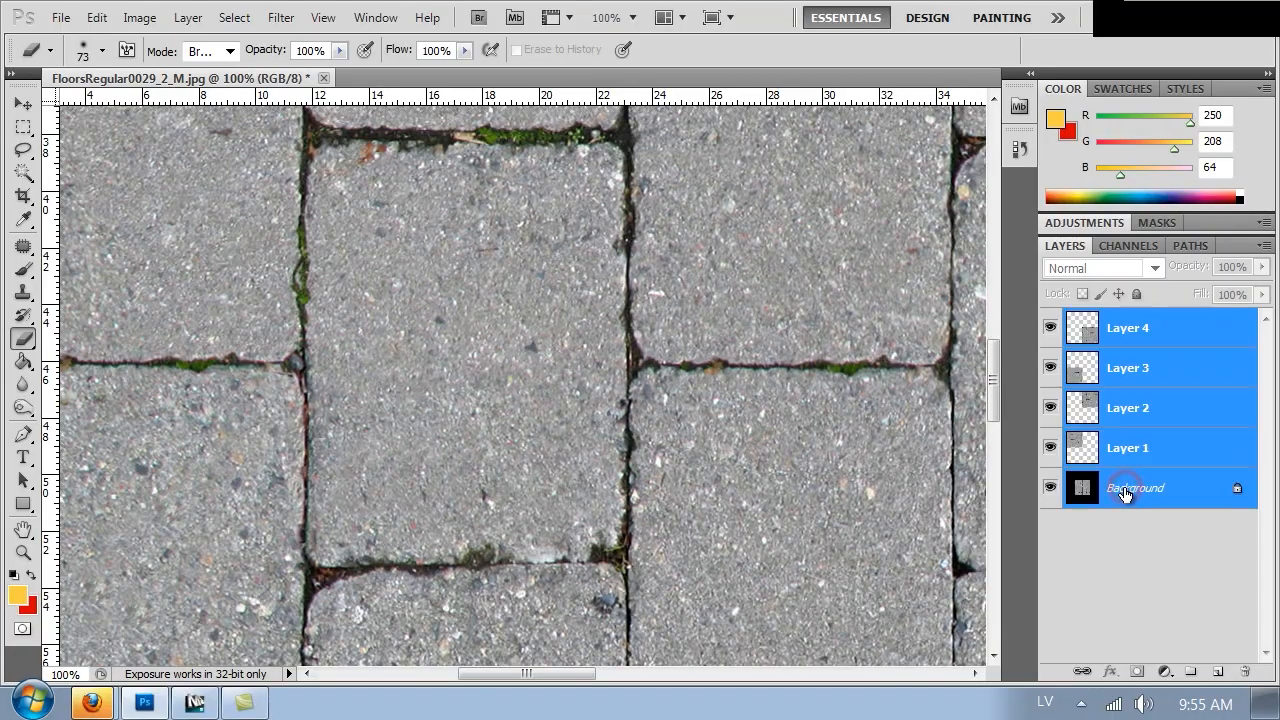
{"action": "key", "text": "ctrl+e"}
{"action": "key", "text": "ctrl+minus"}
{"action": "key", "text": "ctrl+minus"}
{"action": "key", "text": "ctrl+minus"}
{"action": "key", "text": "ctrl+minus"}
{"action": "key", "text": "ctrl+minus"}
{"action": "key", "text": "ctrl+minus"}
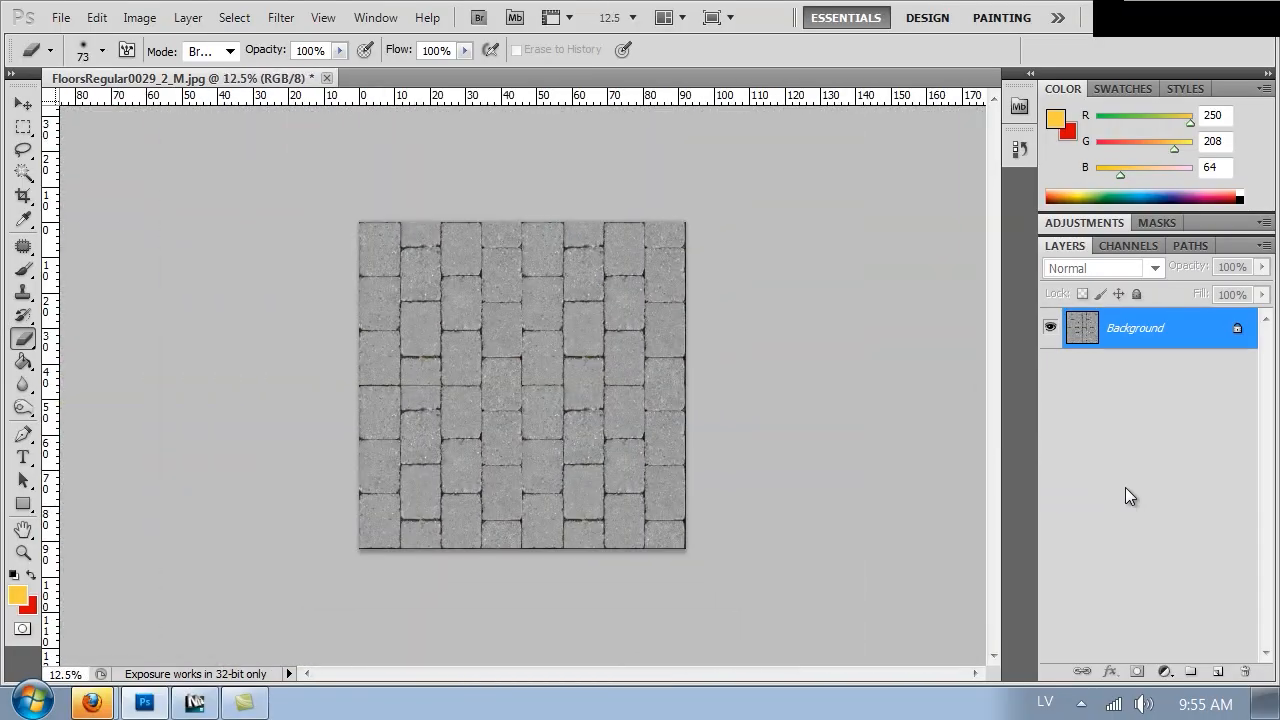
Inspect the merged pavement texture at several zoom levels for visible seams and mismatched stones
{"action": "key", "text": "ctrl+plus"}
{"action": "key", "text": "ctrl+plus"}
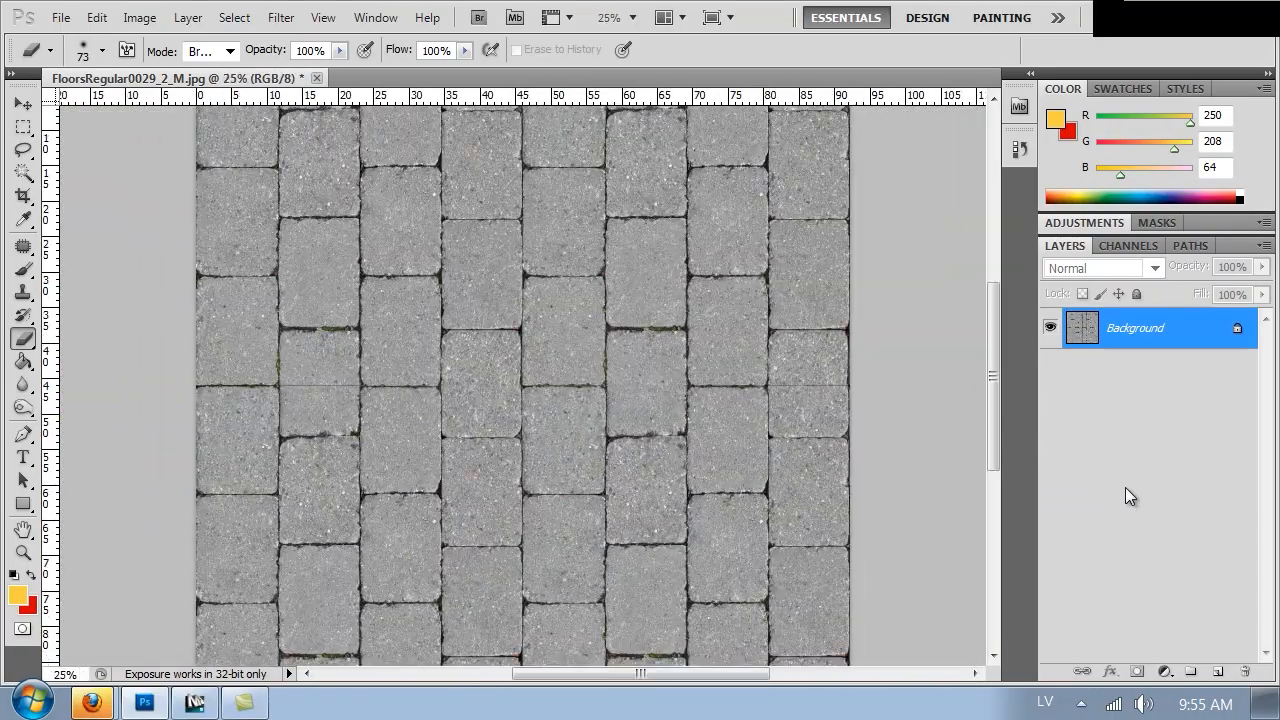
{"action": "key", "text": "ctrl+minus"}
{"action": "key", "text": "ctrl+1"}
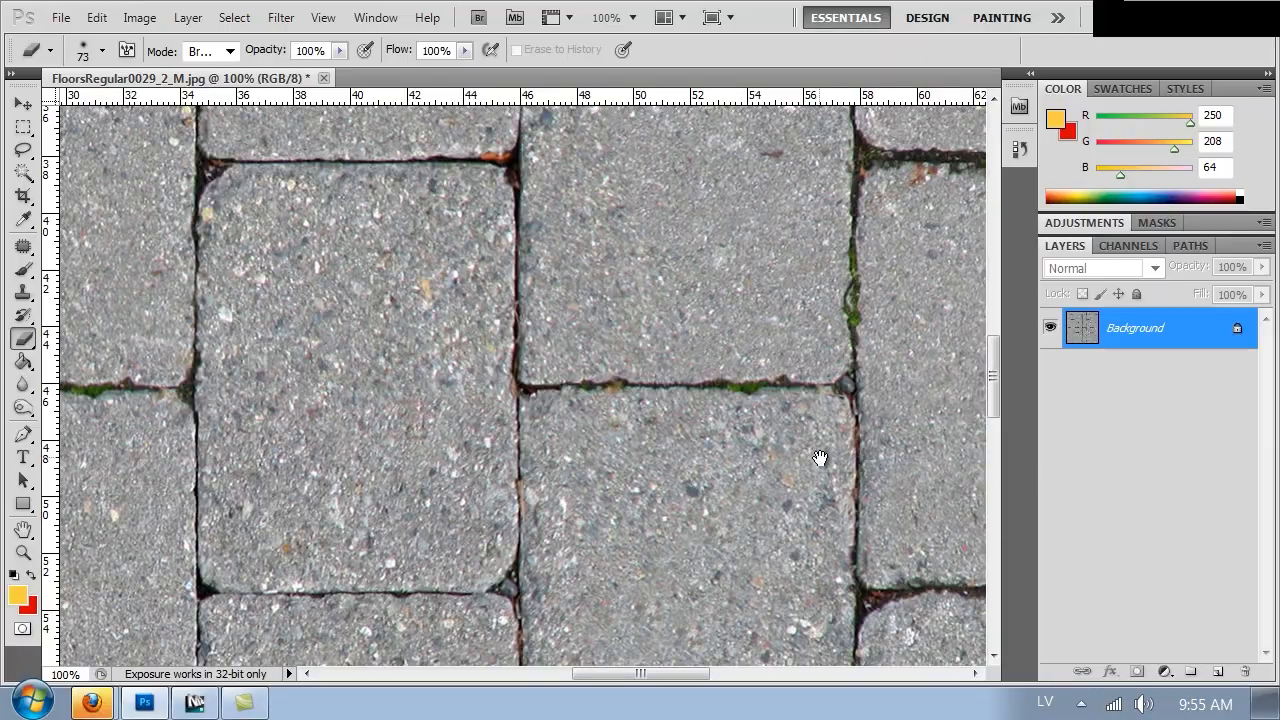
{"action": "left_click_drag", "start_coordinate": [377, 317], "coordinate": [911, 320]}
{"action": "left_click_drag", "start_coordinate": [694, 326], "coordinate": [617, 323]}
{"action": "left_click", "coordinate": [614, 321]}
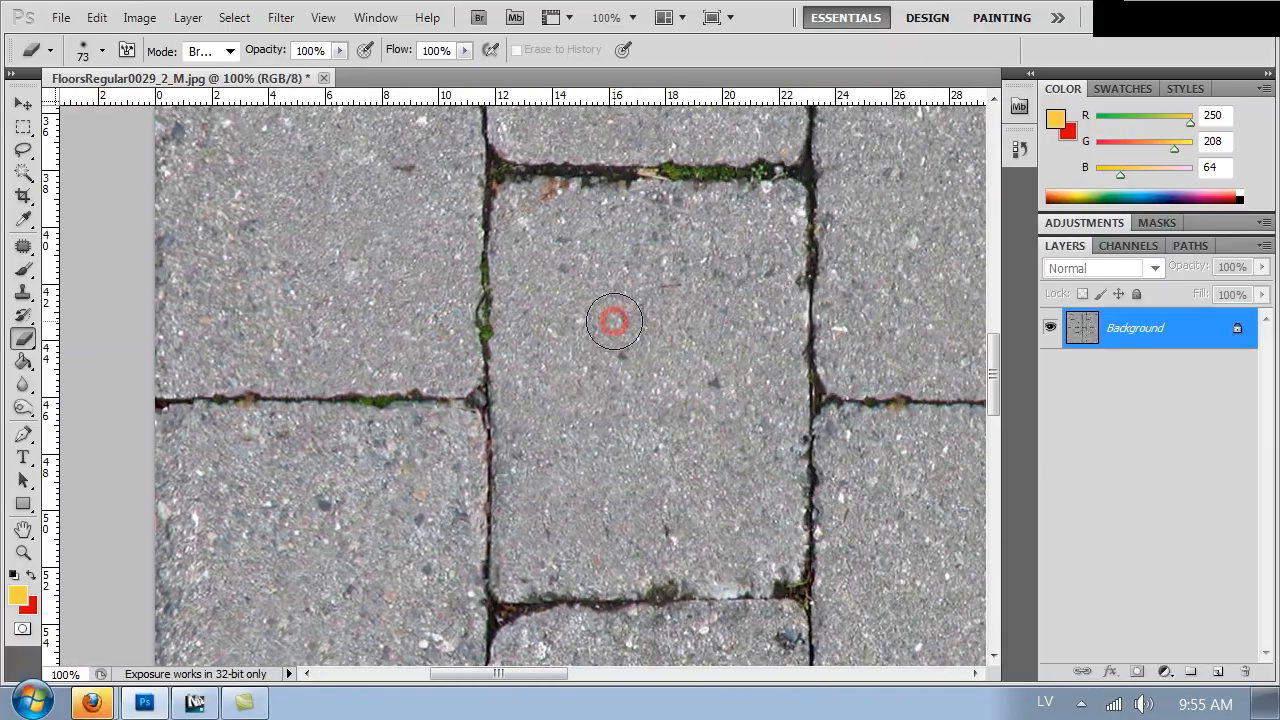
{"action": "key", "text": "ctrl+minus"}
{"action": "key", "text": "ctrl+minus"}
{"action": "key", "text": "ctrl+minus"}
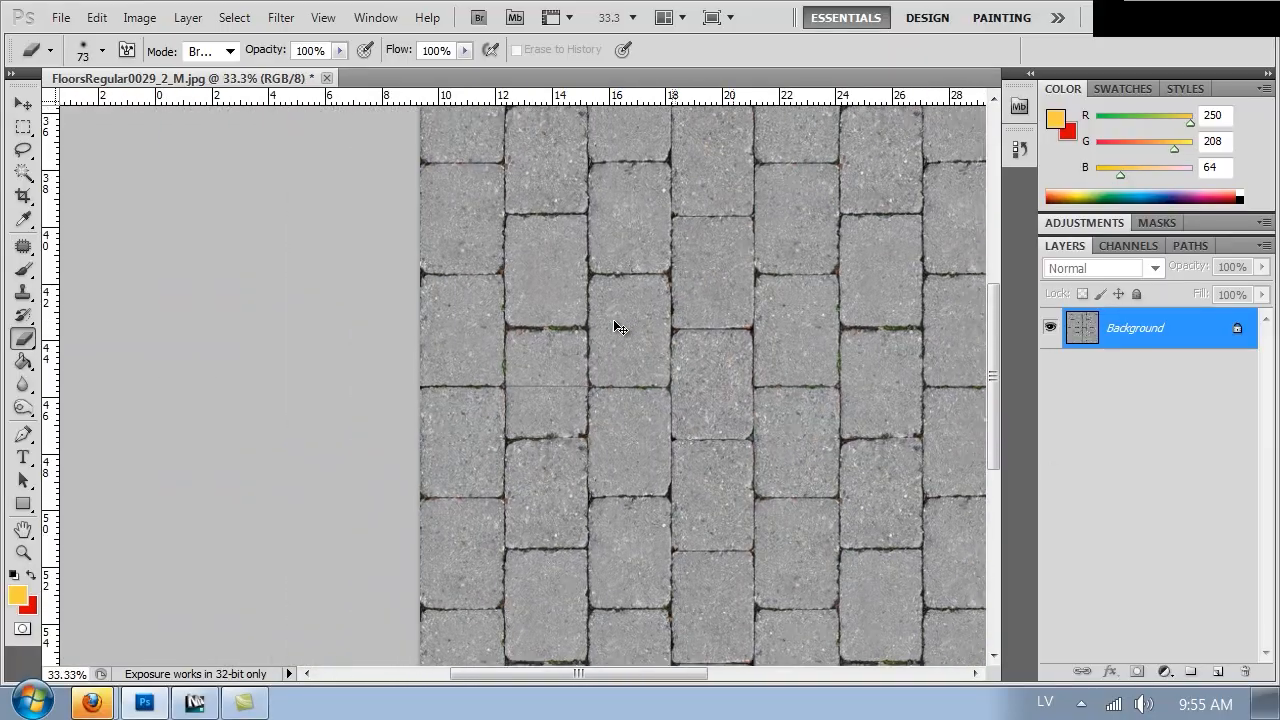
{"action": "key", "text": "ctrl+minus"}
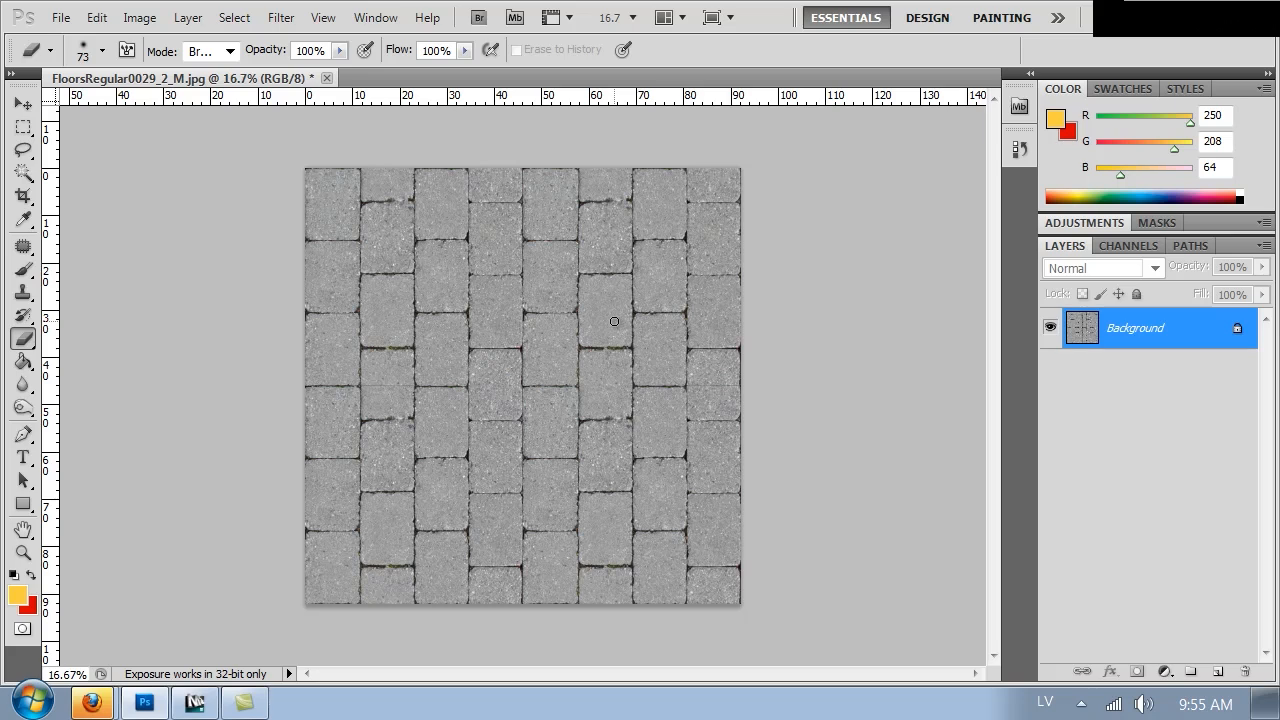
{"action": "key", "text": "ctrl+plus"}
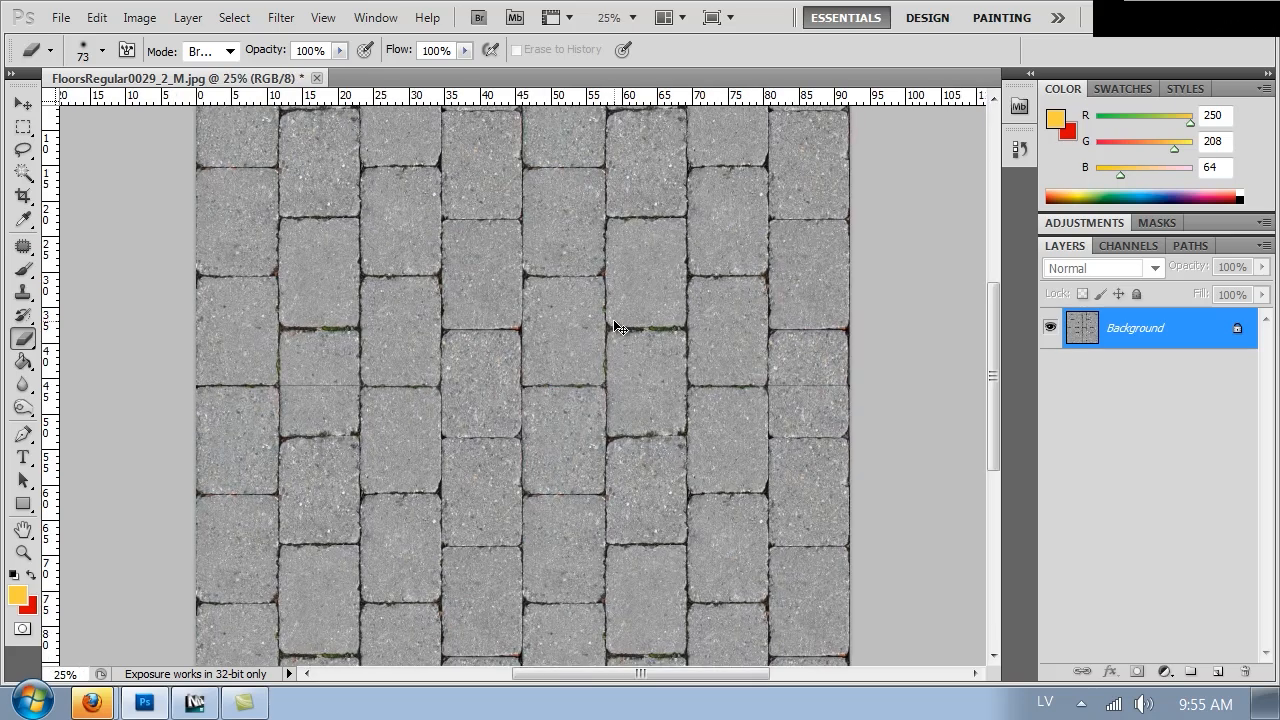
{"action": "key", "text": "ctrl+plus"}
{"action": "key", "text": "ctrl+plus"}
{"action": "key", "text": "ctrl+plus"}
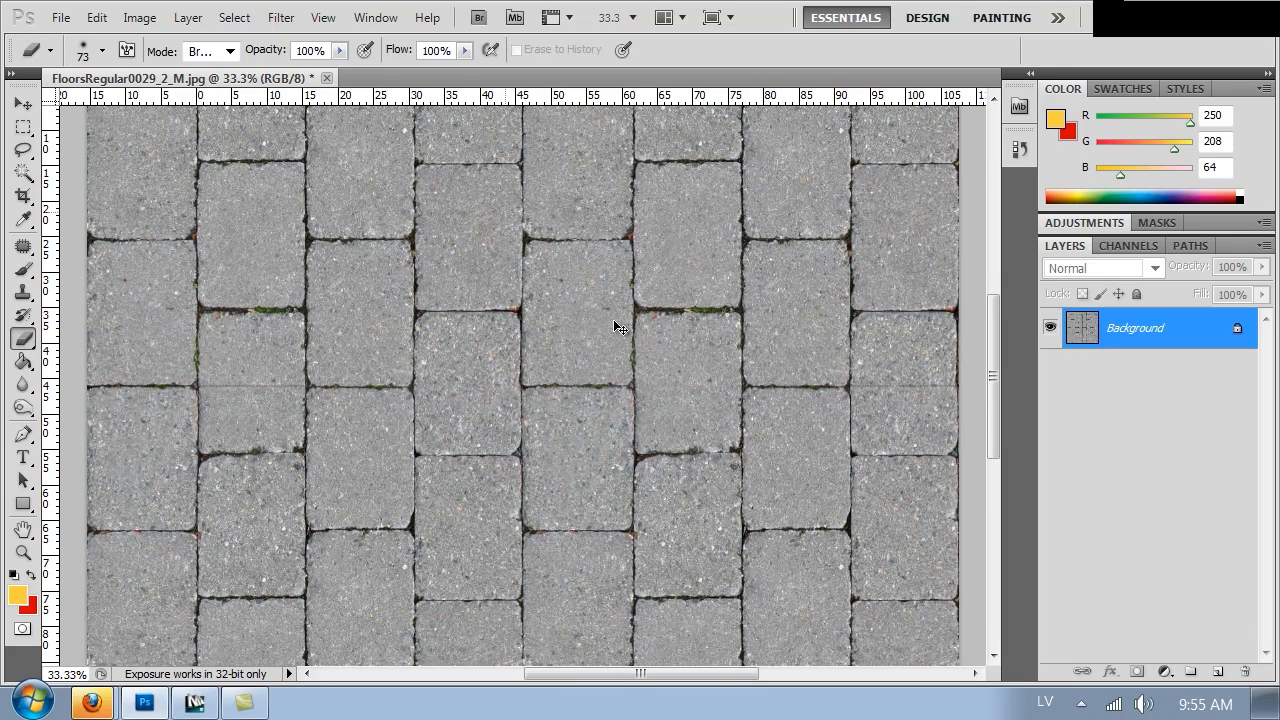
{"action": "key", "text": "ctrl+plus"}
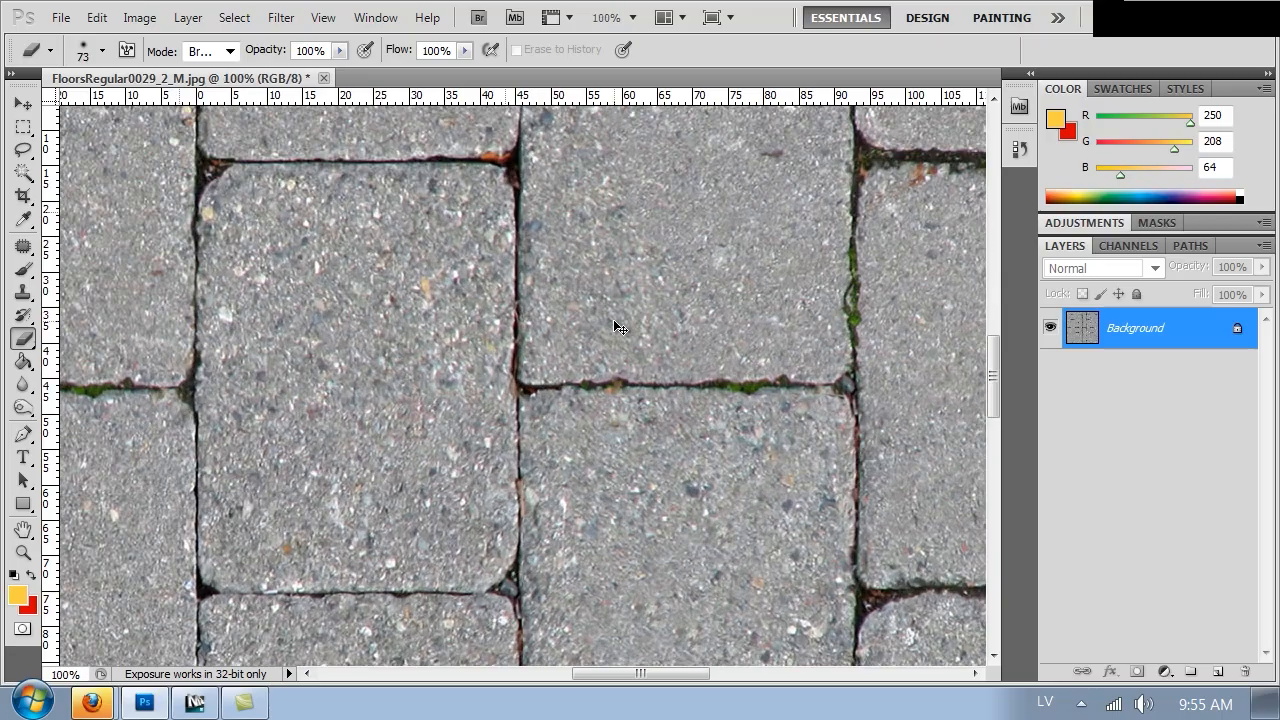
{"action": "key", "text": "ctrl+minus"}
{"action": "key", "text": "ctrl+minus"}
{"action": "key", "text": "ctrl+minus"}
{"action": "key", "text": "ctrl+minus"}
{"action": "key", "text": "ctrl+minus"}
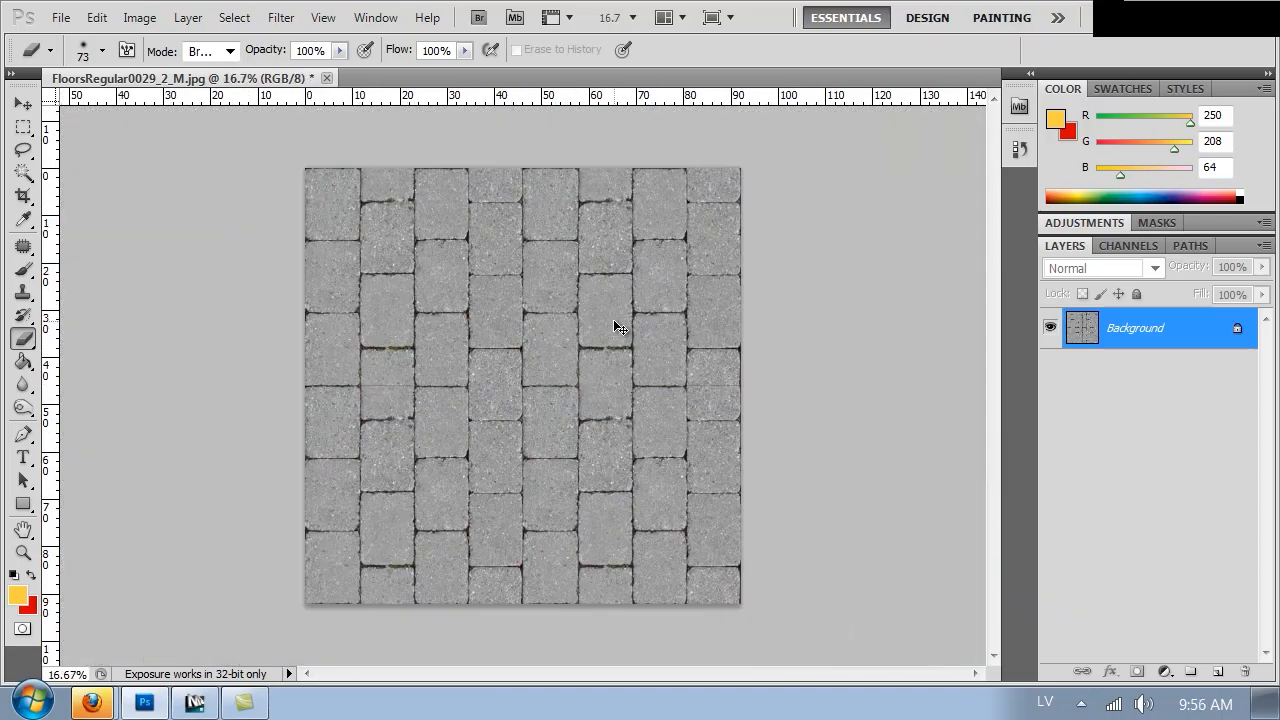
{"action": "key", "text": "ctrl+plus"}
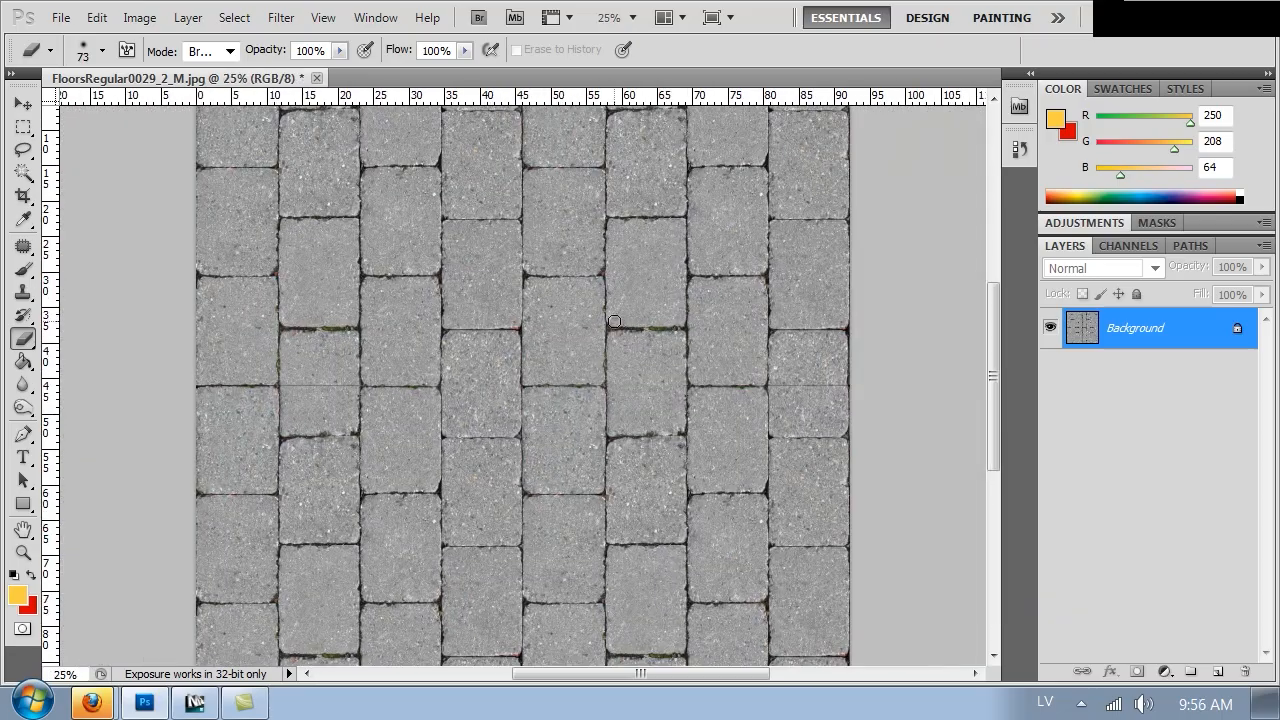
{"action": "left_click_drag", "start_coordinate": [532, 321], "coordinate": [548, 202]}
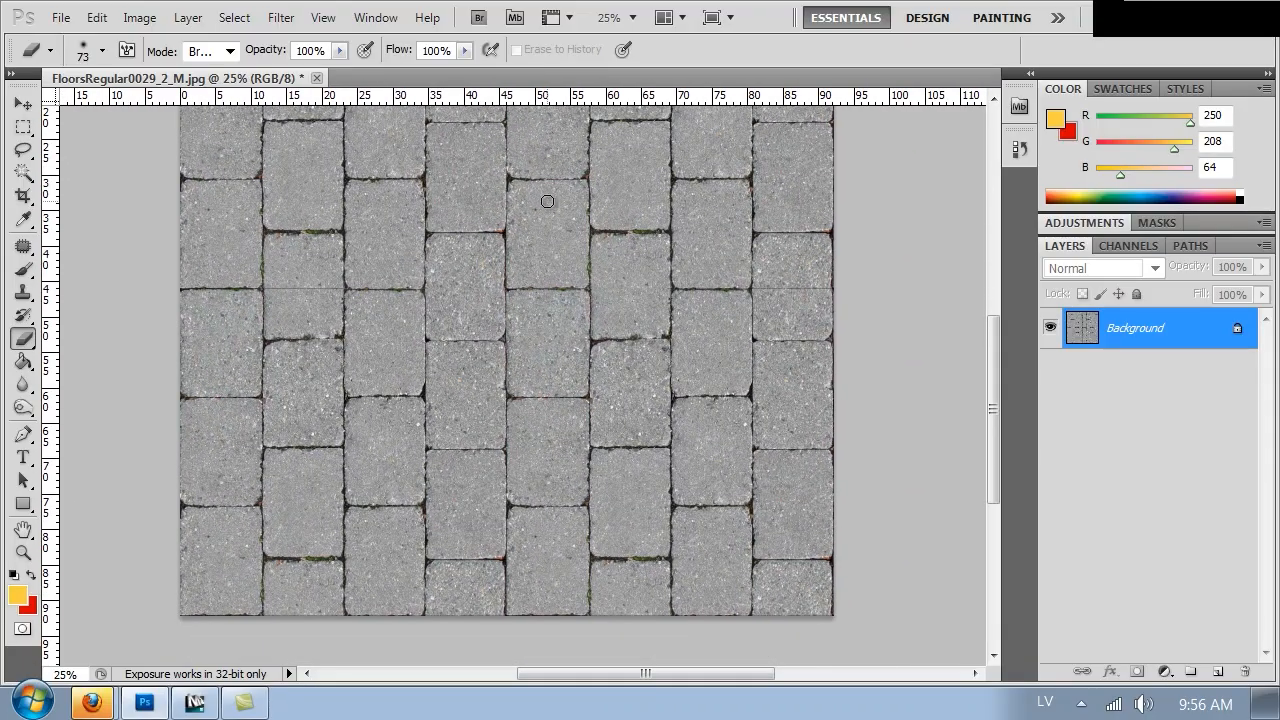
{"action": "key", "text": "ctrl+plus"}
{"action": "key", "text": "ctrl+plus"}
{"action": "key", "text": "ctrl+plus"}
Select a single paving stone with a rectangular marquee and copy it onto a new layer
{"action": "left_click_drag", "start_coordinate": [521, 404], "coordinate": [604, 346]}
{"action": "key", "text": "m"}
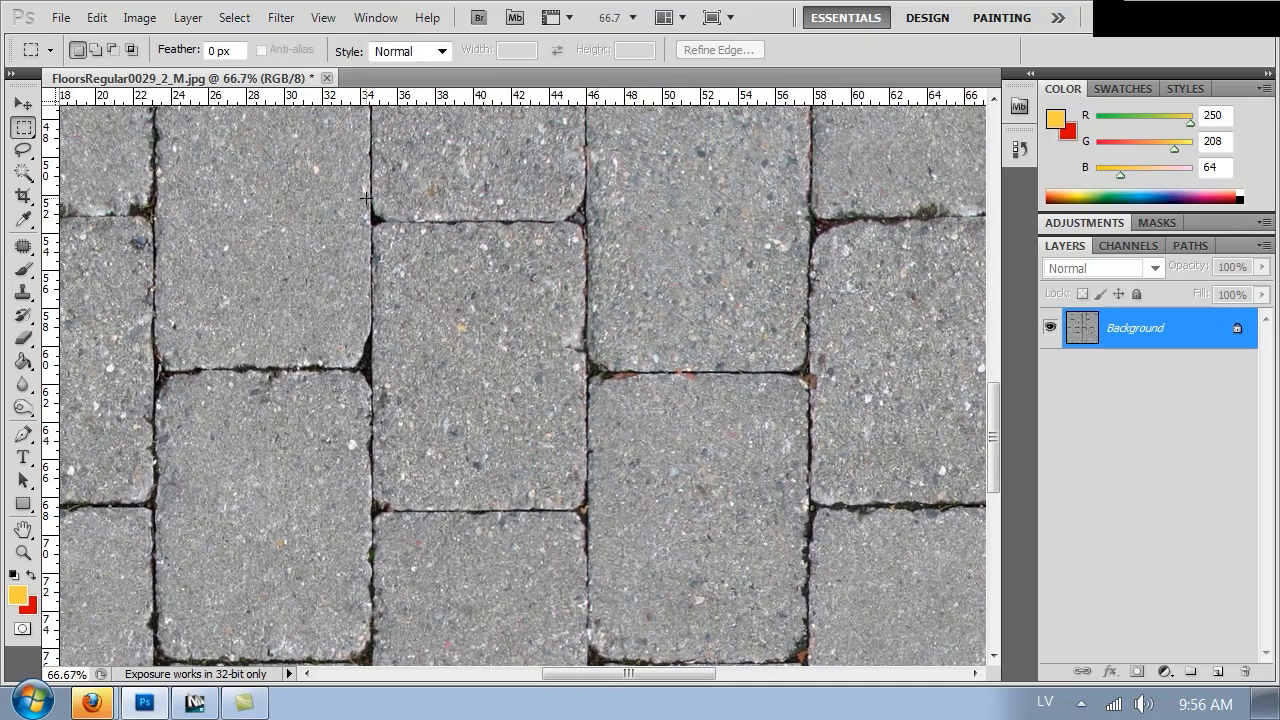
{"action": "left_click_drag", "start_coordinate": [357, 209], "coordinate": [600, 520]}
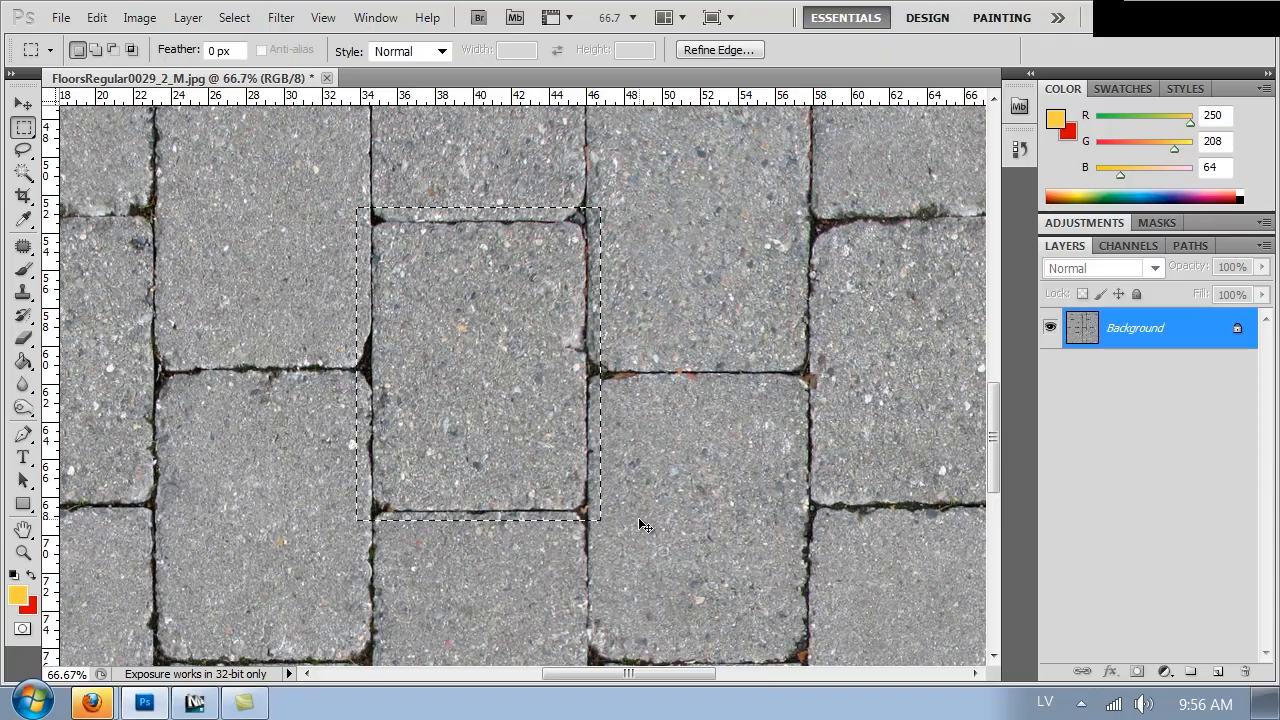
{"action": "key", "text": "ctrl+j"}
Position the copied stone layer over a mismatched stone in the pavement pattern
{"action": "key", "text": "ctrl+minus"}
{"action": "key", "text": "ctrl+minus"}
{"action": "key", "text": "ctrl+minus"}
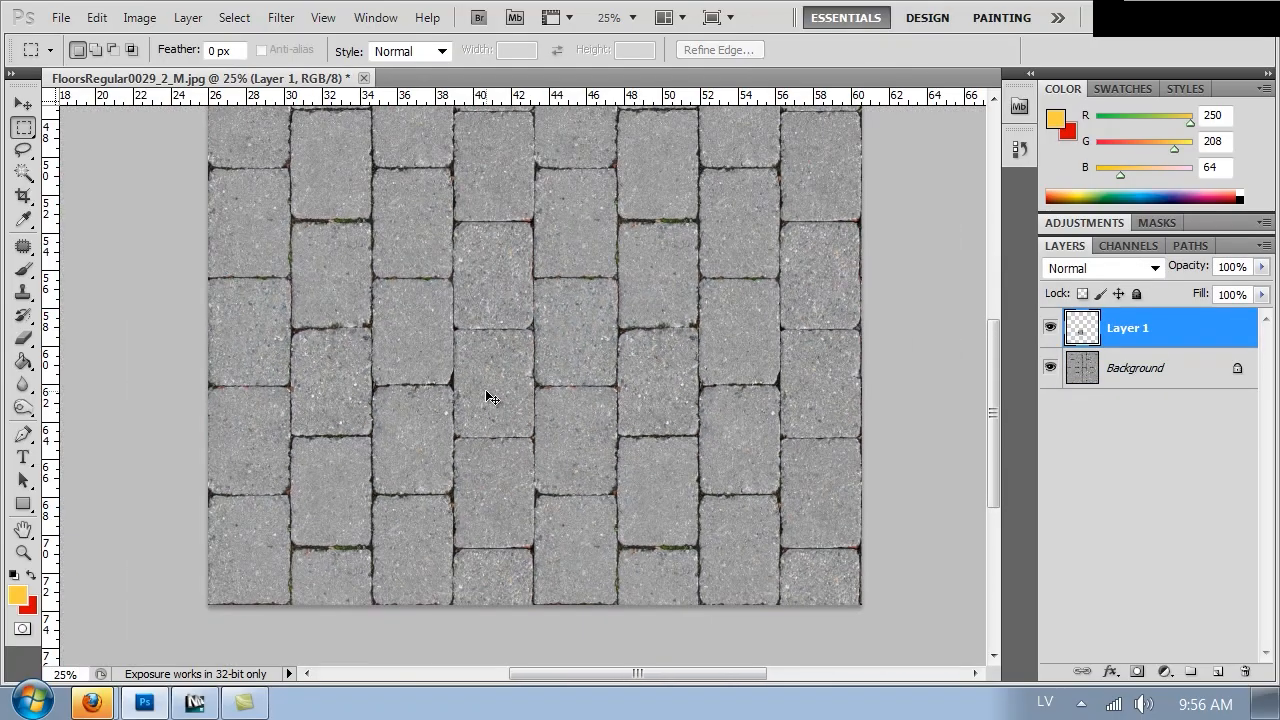
{"action": "left_click_drag", "start_coordinate": [490, 397], "coordinate": [653, 172]}
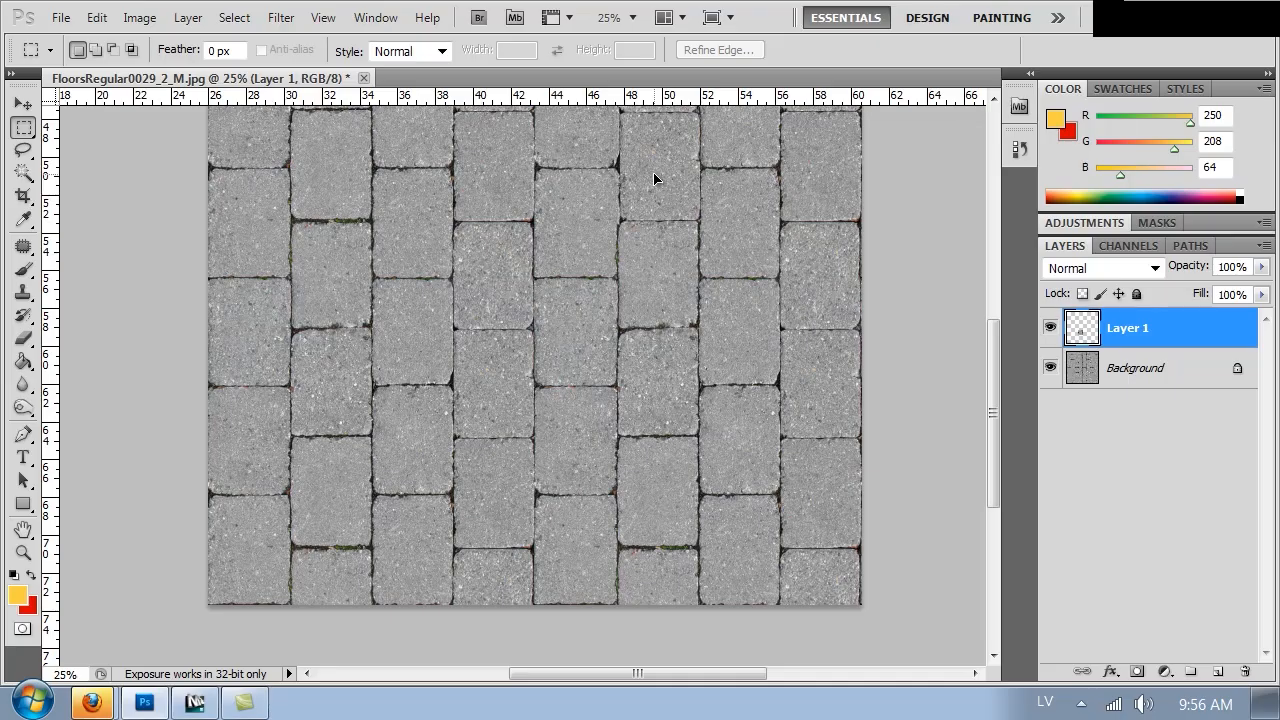
{"action": "key", "text": "ctrl+plus"}
{"action": "key", "text": "ctrl+plus"}
{"action": "left_click_drag", "start_coordinate": [634, 229], "coordinate": [511, 172]}
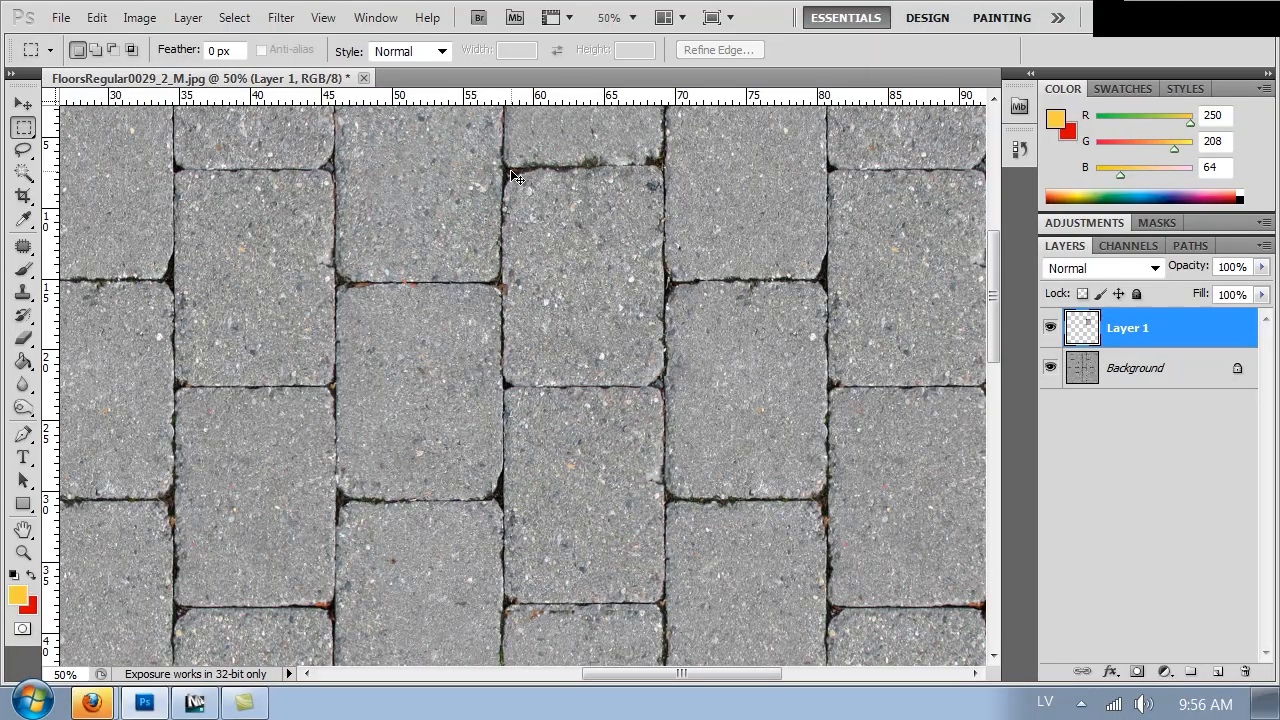
Erase the copied stone's edges with a soft 73 px eraser so it blends into the surrounding pavement
{"action": "key", "text": "e"}
{"action": "left_click", "coordinate": [477, 366]}
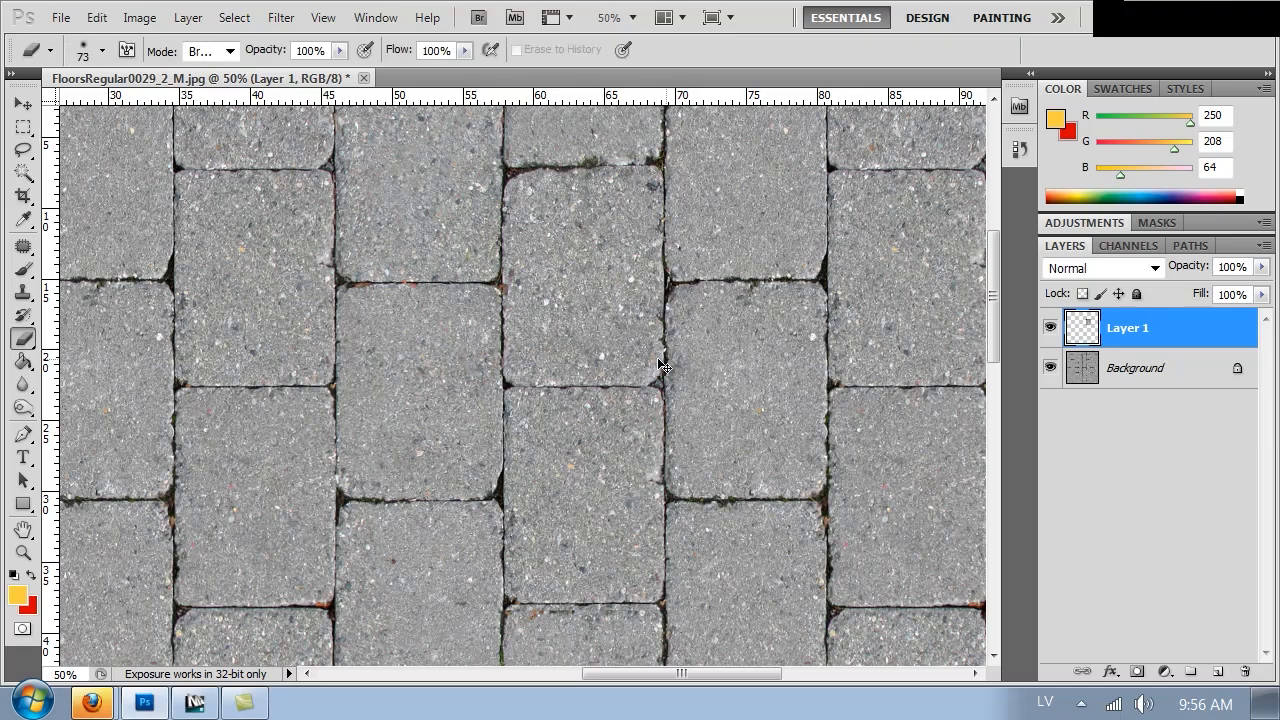
{"action": "right_click", "coordinate": [727, 372]}
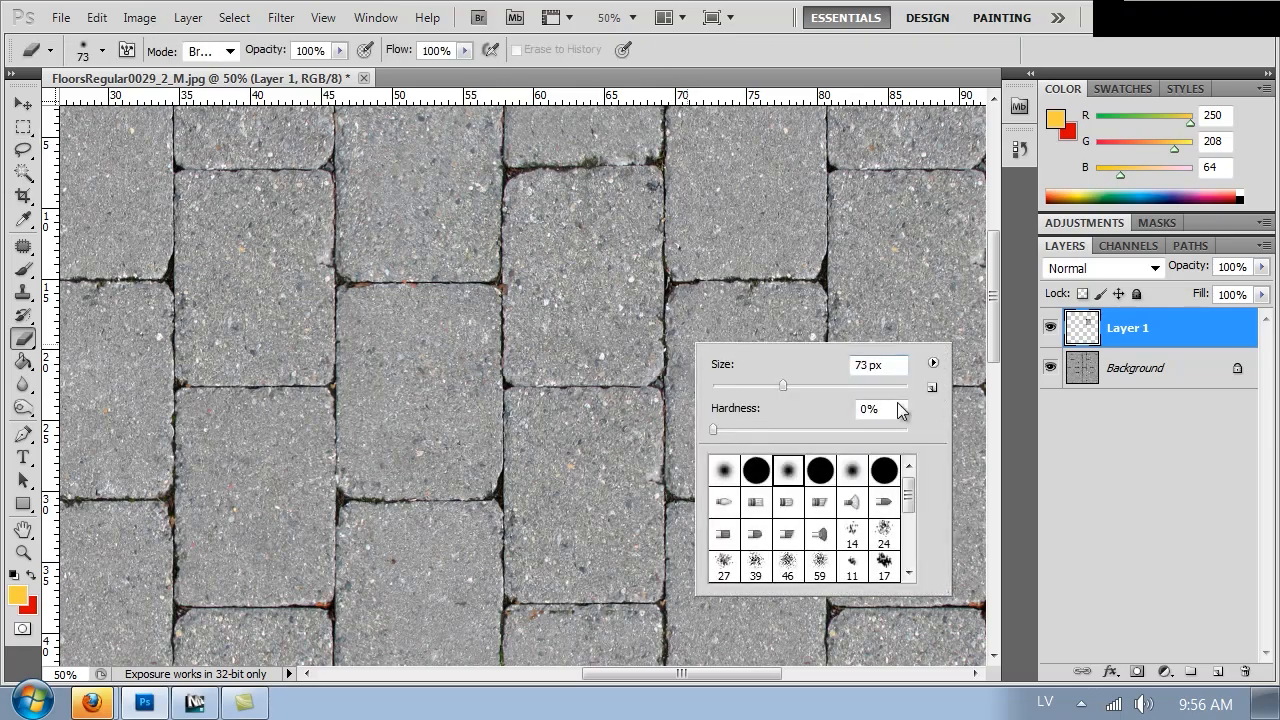
{"action": "left_click", "coordinate": [671, 346]}
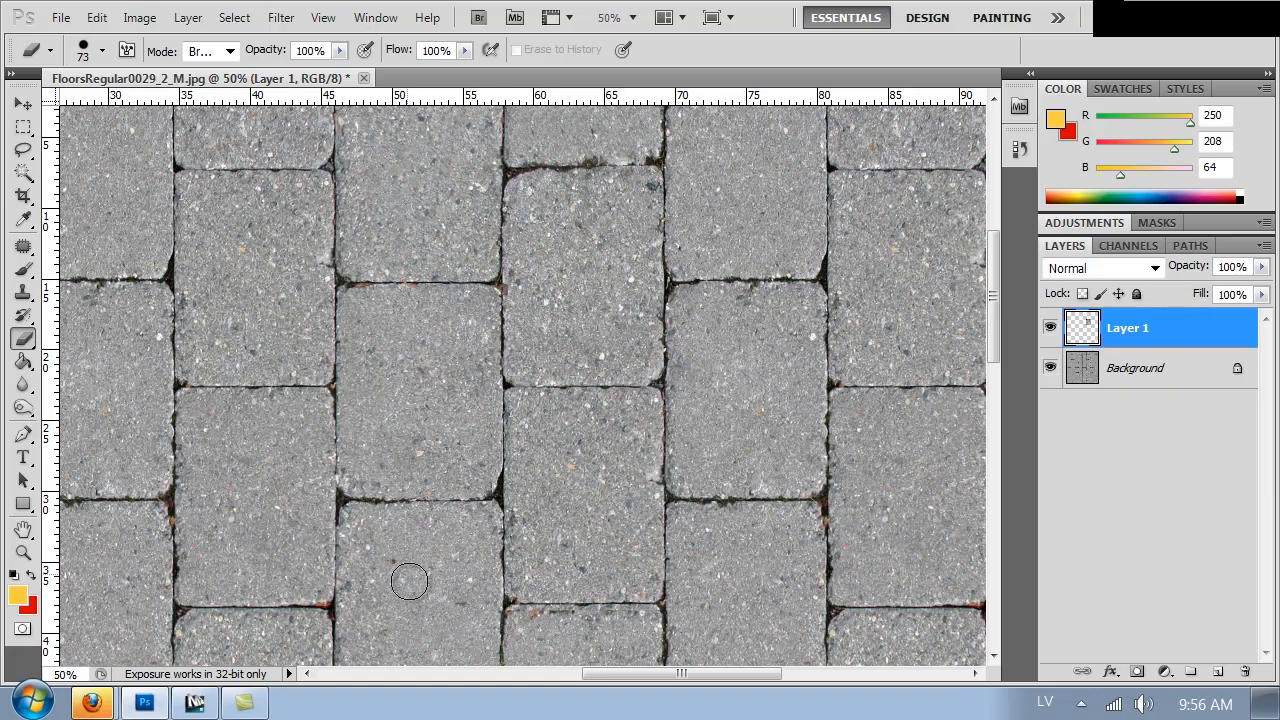
{"action": "left_click", "coordinate": [497, 615]}
{"action": "mouse_move", "coordinate": [500, 626]}
{"action": "left_mouse_down"}
{"action": "mouse_move", "coordinate": [662, 622]}
{"action": "mouse_move", "coordinate": [525, 620]}
{"action": "left_mouse_up"}
{"action": "left_click_drag", "start_coordinate": [668, 619], "coordinate": [447, 614]}
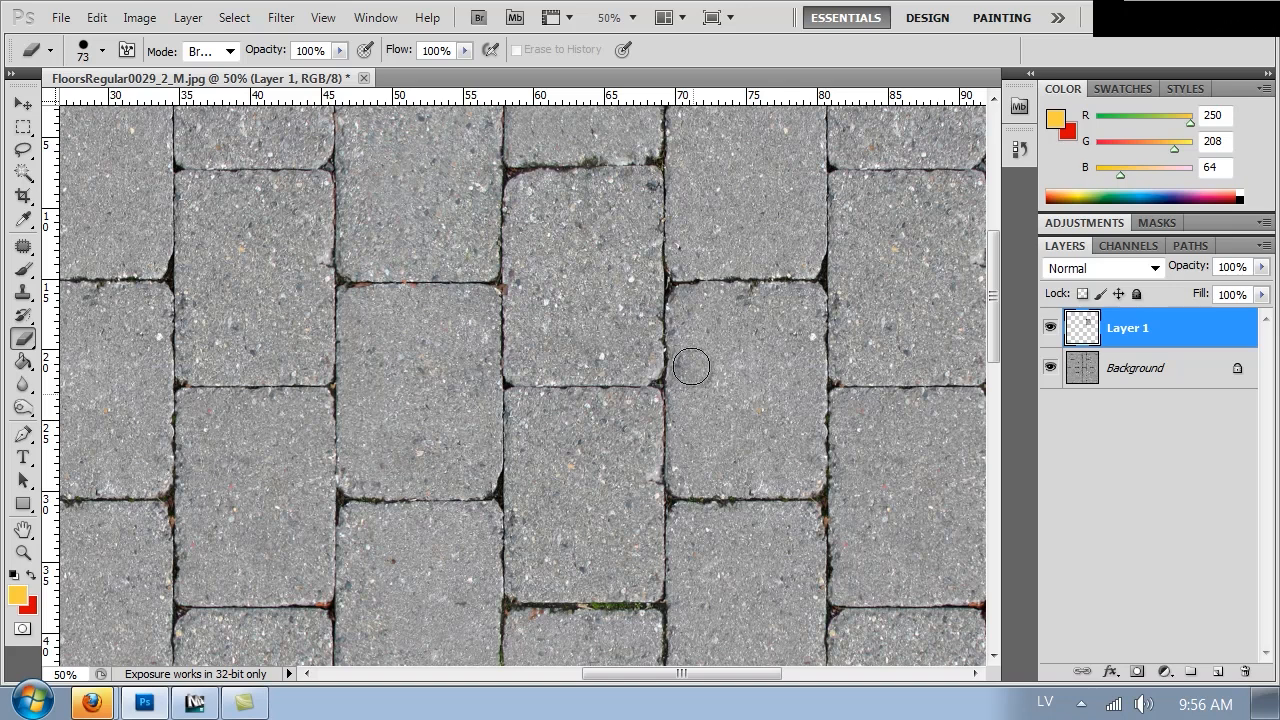
{"action": "mouse_move", "coordinate": [485, 385]}
{"action": "left_mouse_down"}
{"action": "mouse_move", "coordinate": [471, 571]}
{"action": "mouse_move", "coordinate": [480, 662]}
{"action": "mouse_move", "coordinate": [478, 470]}
{"action": "left_mouse_up"}
Review the whole texture at different zoom levels for remaining seams
{"action": "key", "text": "ctrl+minus"}
{"action": "key", "text": "ctrl+minus"}
{"action": "key", "text": "ctrl+minus"}
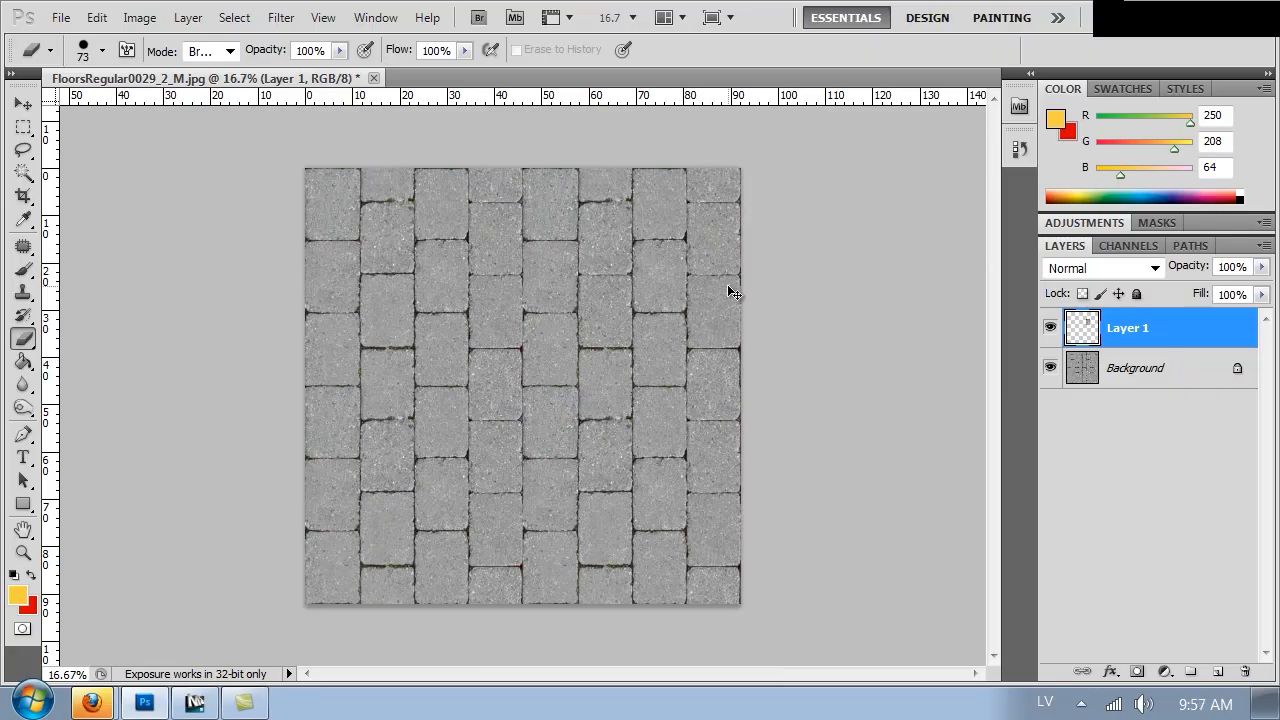
{"action": "key", "text": "ctrl+plus"}
{"action": "key", "text": "ctrl+plus"}
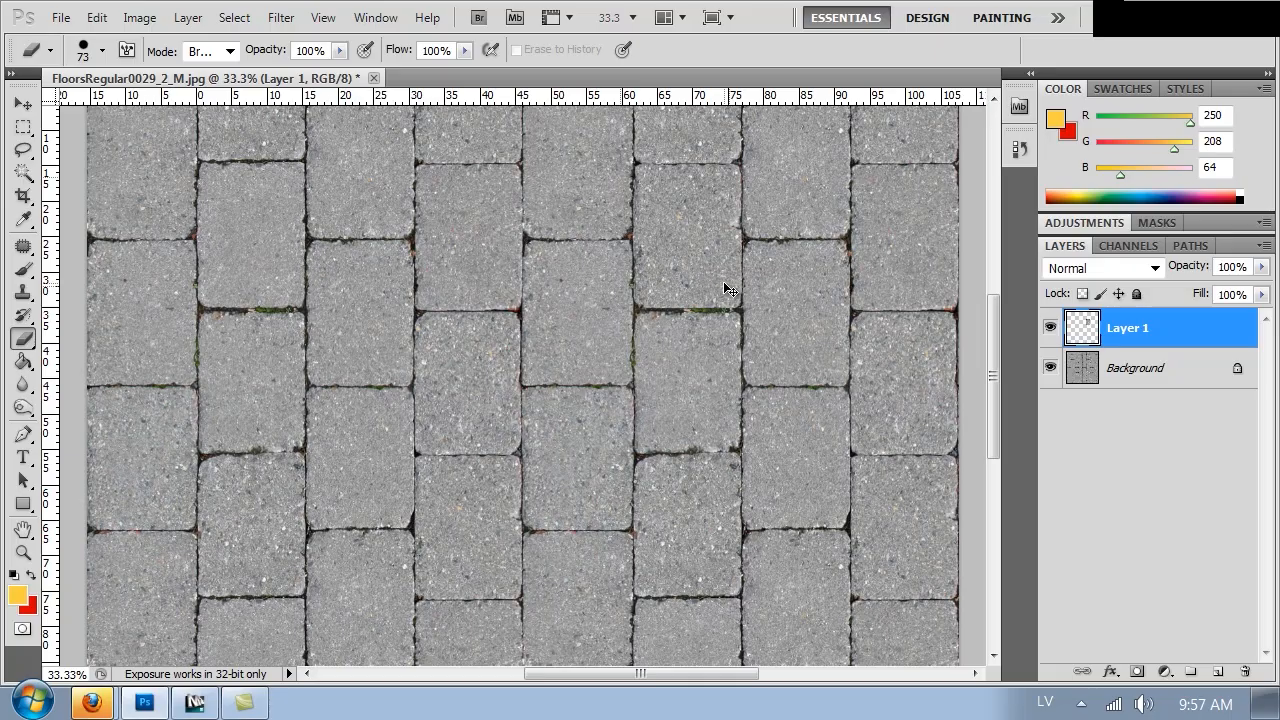
{"action": "key", "text": "ctrl+minus"}
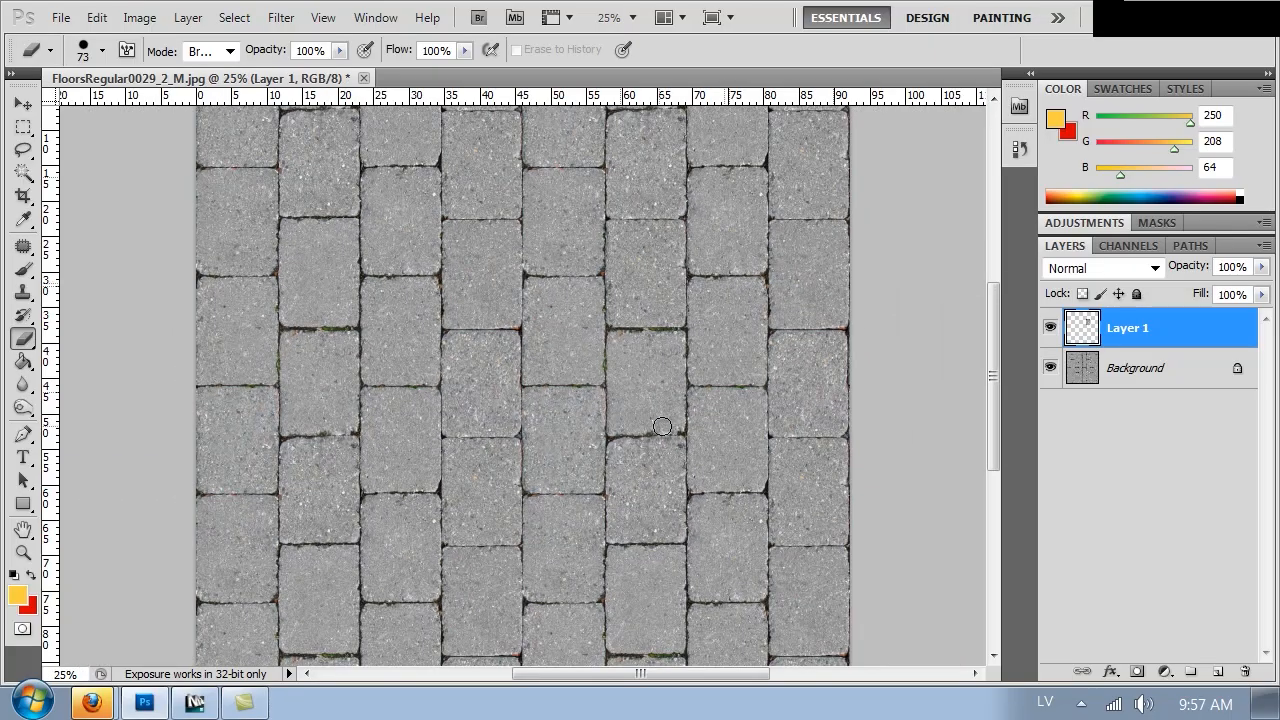
{"action": "key", "text": "ctrl+minus"}
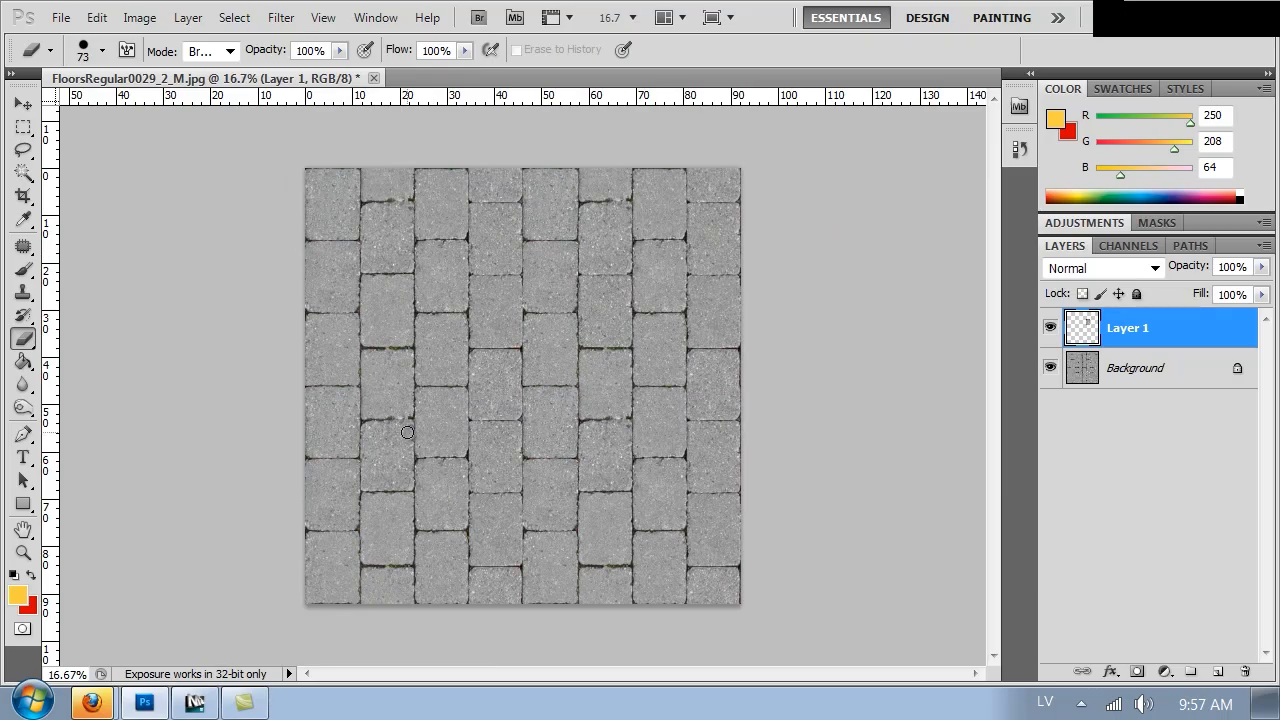
{"action": "key", "text": "ctrl+plus"}
{"action": "key", "text": "ctrl+plus"}
{"action": "key", "text": "ctrl+plus"}
{"action": "key", "text": "ctrl+plus"}
Set the Clone Stamp to a 71 px brush with 100% hardness and clone over the grout seams between stones
{"action": "mouse_move", "coordinate": [359, 400]}
{"action": "left_mouse_down"}
{"action": "mouse_move", "coordinate": [704, 376]}
{"action": "mouse_move", "coordinate": [777, 337]}
{"action": "left_mouse_up"}
{"action": "key", "text": "s"}
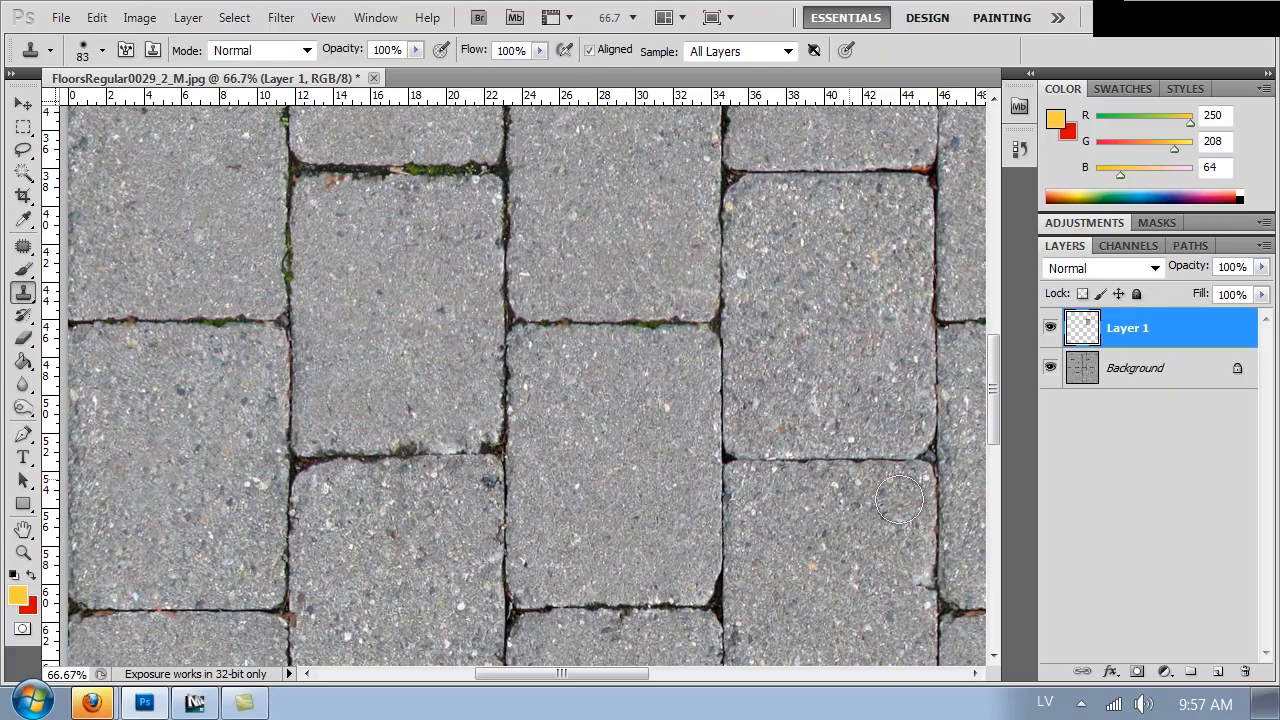
{"action": "right_click", "coordinate": [900, 432]}
{"action": "left_click_drag", "start_coordinate": [1078, 511], "coordinate": [1107, 511]}
{"action": "left_click", "coordinate": [955, 468]}
{"action": "left_click_drag", "start_coordinate": [946, 470], "coordinate": [982, 468]}
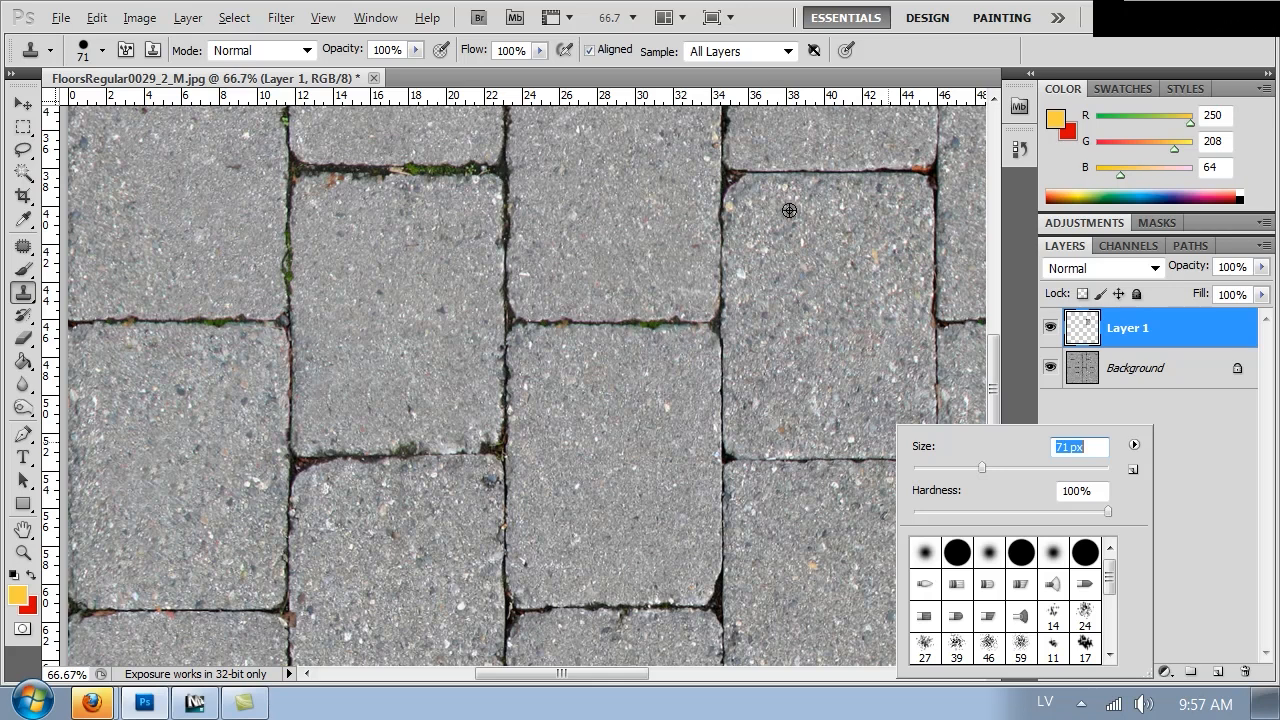
{"action": "key", "text": "Return"}
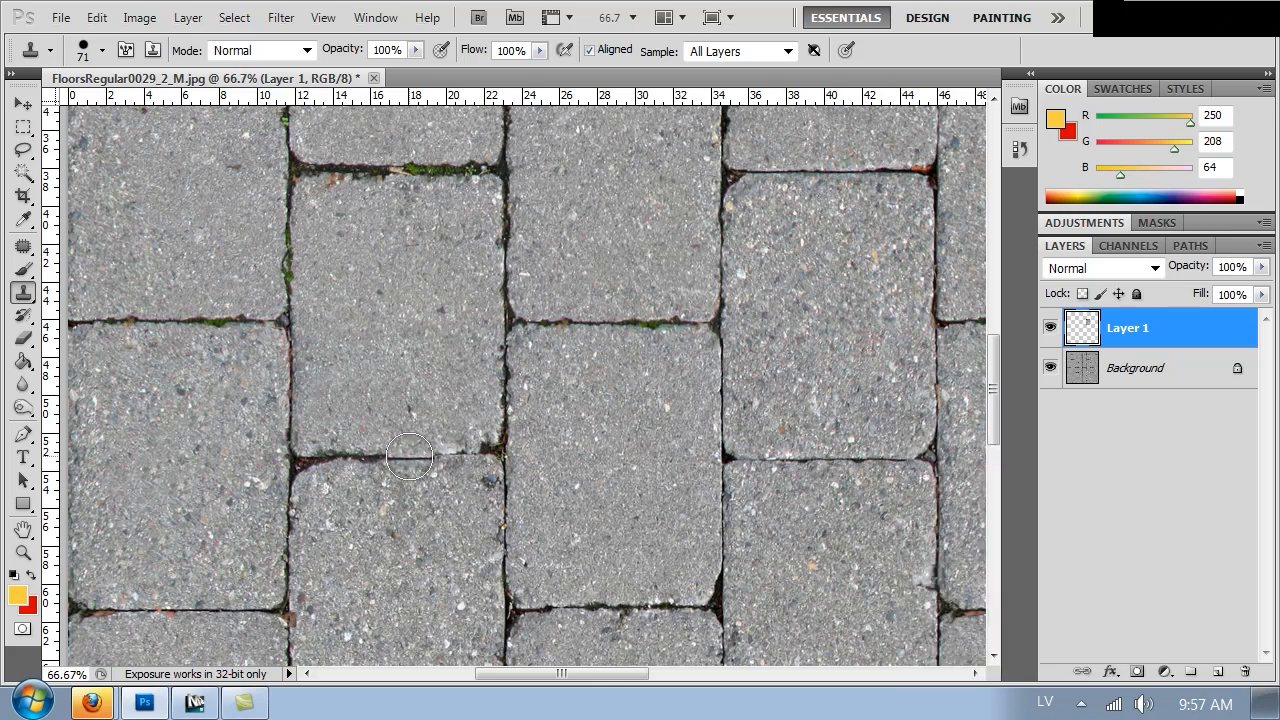
{"action": "left_click", "coordinate": [408, 455], "text": "alt"}
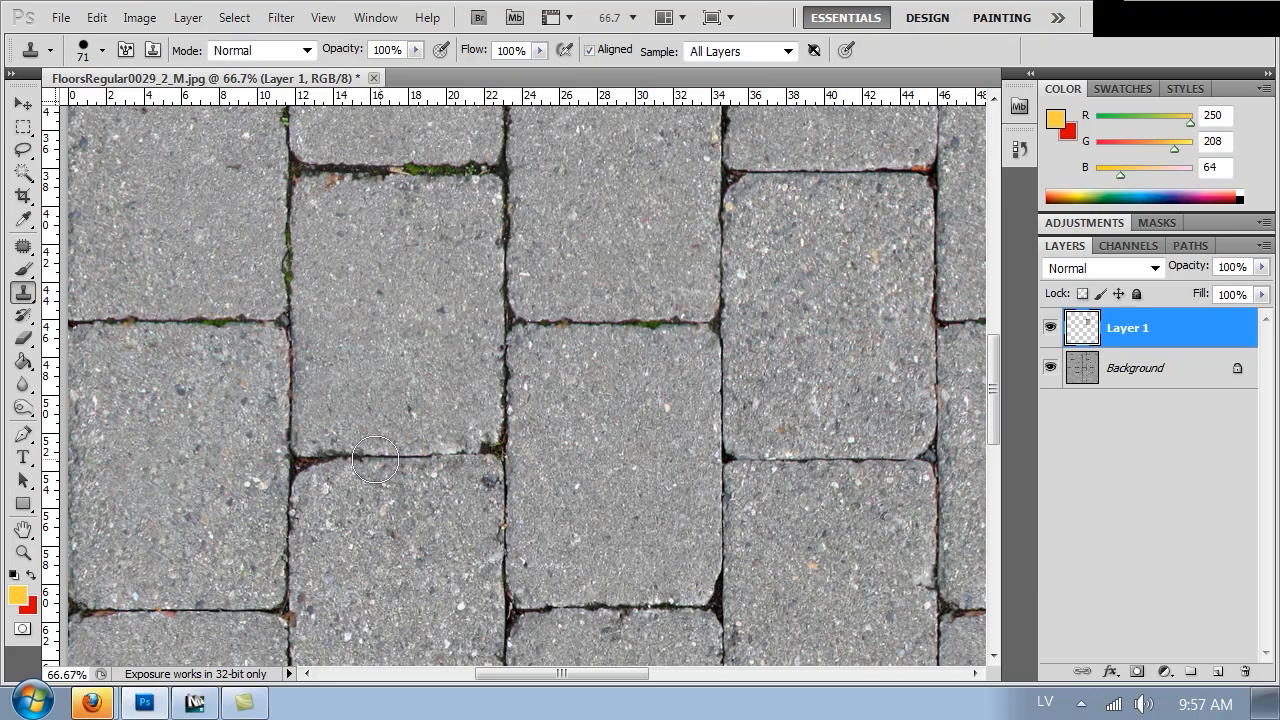
{"action": "left_click_drag", "start_coordinate": [455, 459], "coordinate": [475, 459]}
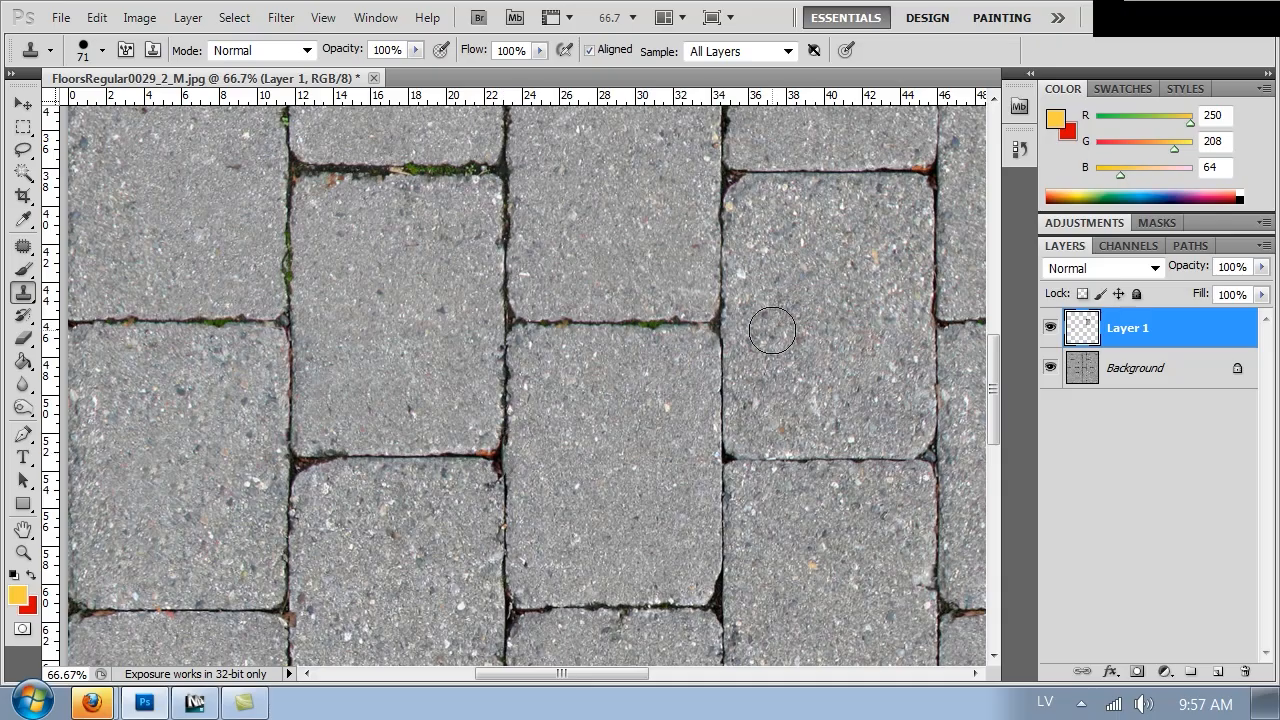
{"action": "left_click", "coordinate": [934, 173], "text": "alt"}
{"action": "left_click", "coordinate": [503, 457]}
Continue cloning stone texture over the remaining seam lines and joints in the pavement
{"action": "key", "text": "ctrl+minus"}
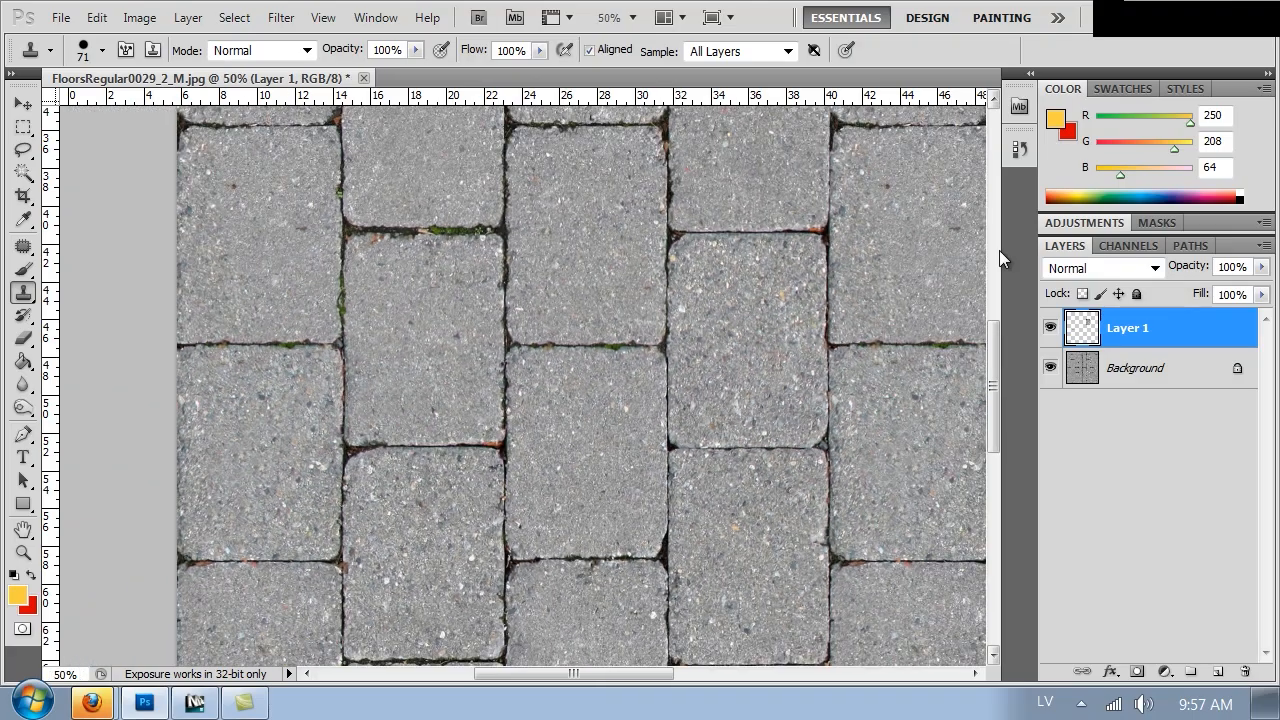
{"action": "left_click_drag", "start_coordinate": [635, 247], "coordinate": [534, 411]}
{"action": "left_click_drag", "start_coordinate": [795, 251], "coordinate": [371, 498]}
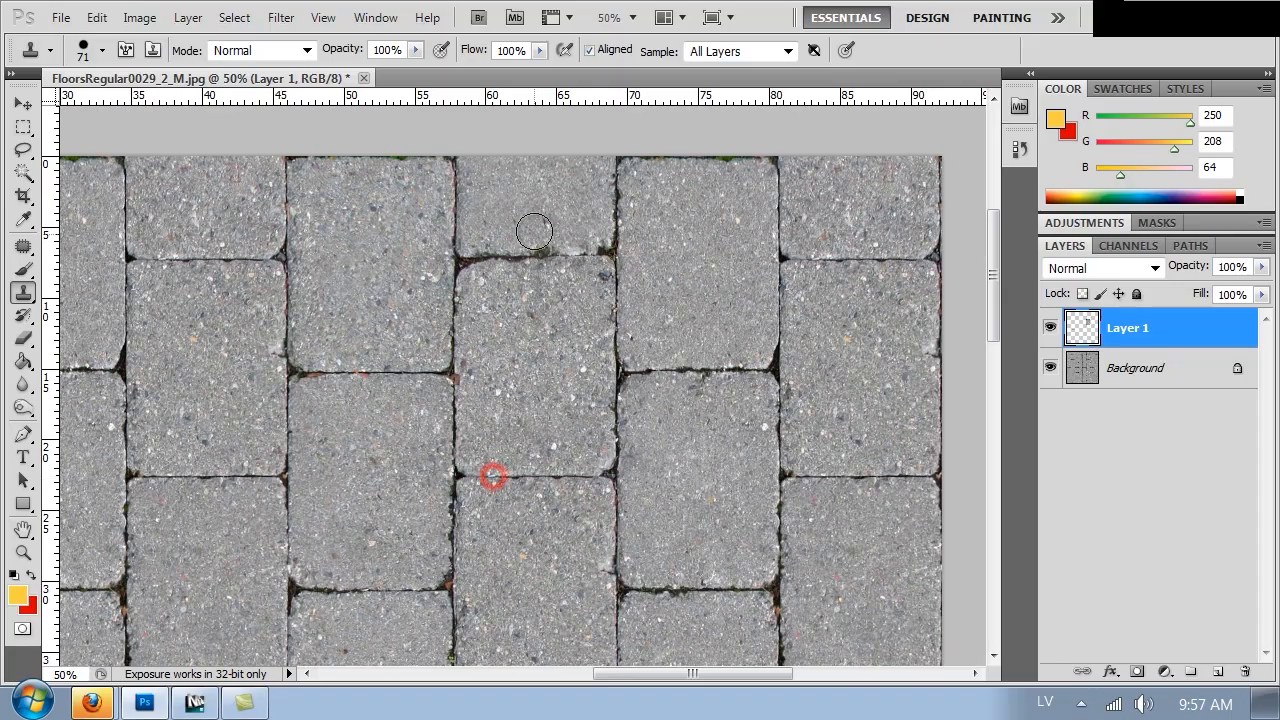
{"action": "left_click_drag", "start_coordinate": [538, 256], "coordinate": [598, 257]}
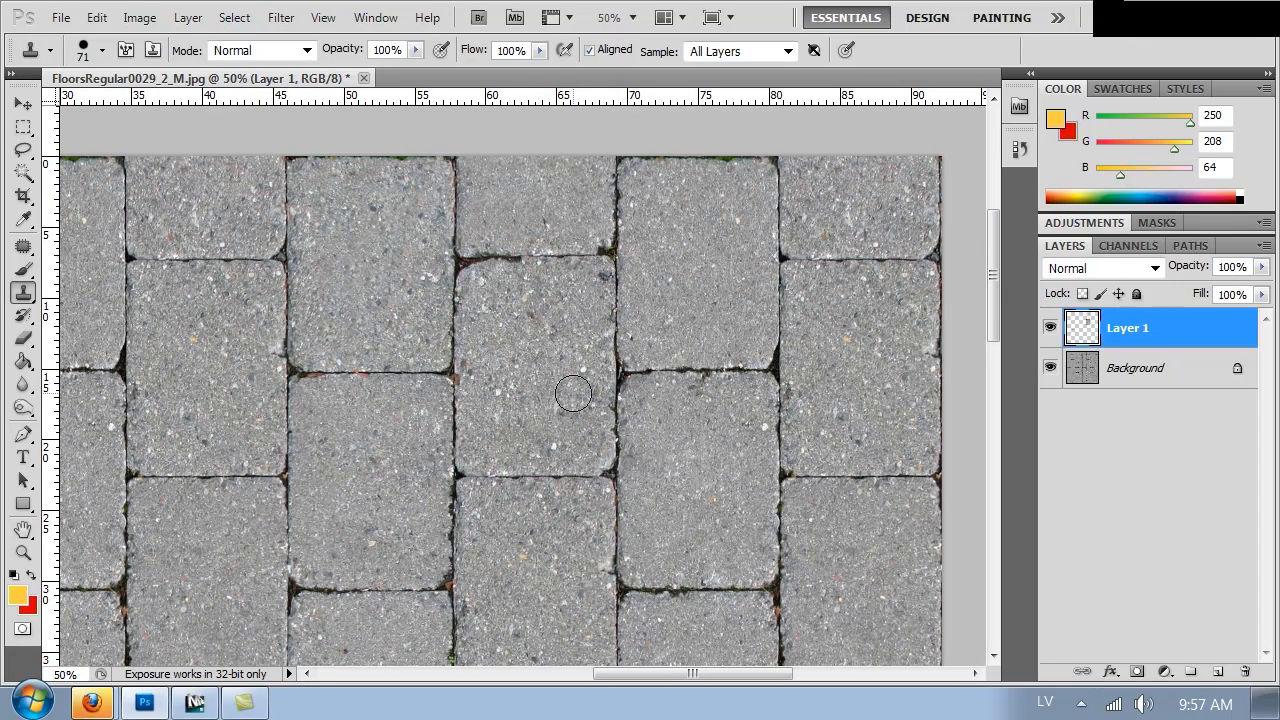
{"action": "mouse_move", "coordinate": [629, 558]}
{"action": "left_mouse_down"}
{"action": "mouse_move", "coordinate": [643, 257]}
{"action": "mouse_move", "coordinate": [600, 197]}
{"action": "mouse_move", "coordinate": [606, 137]}
{"action": "left_mouse_up"}
{"action": "left_click_drag", "start_coordinate": [600, 388], "coordinate": [663, 251]}
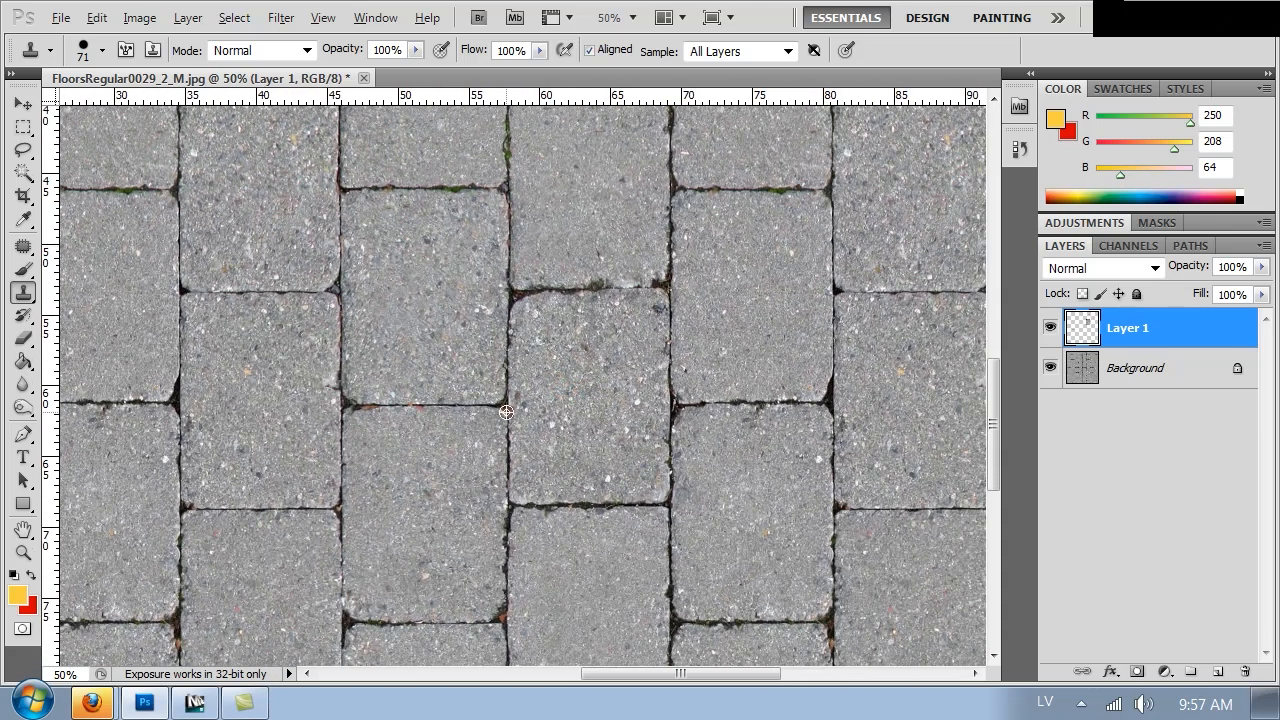
{"action": "left_click", "coordinate": [335, 290], "text": "alt"}
{"action": "left_click", "coordinate": [818, 277]}
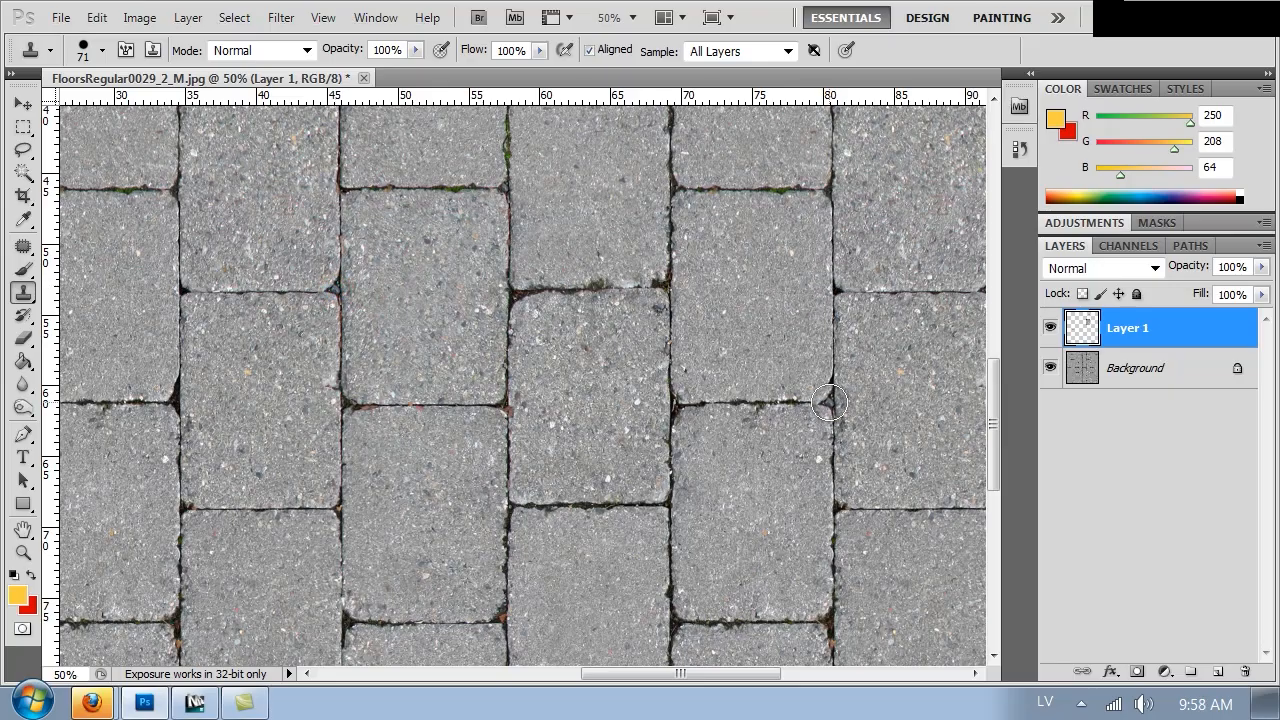
{"action": "left_click", "coordinate": [827, 386]}
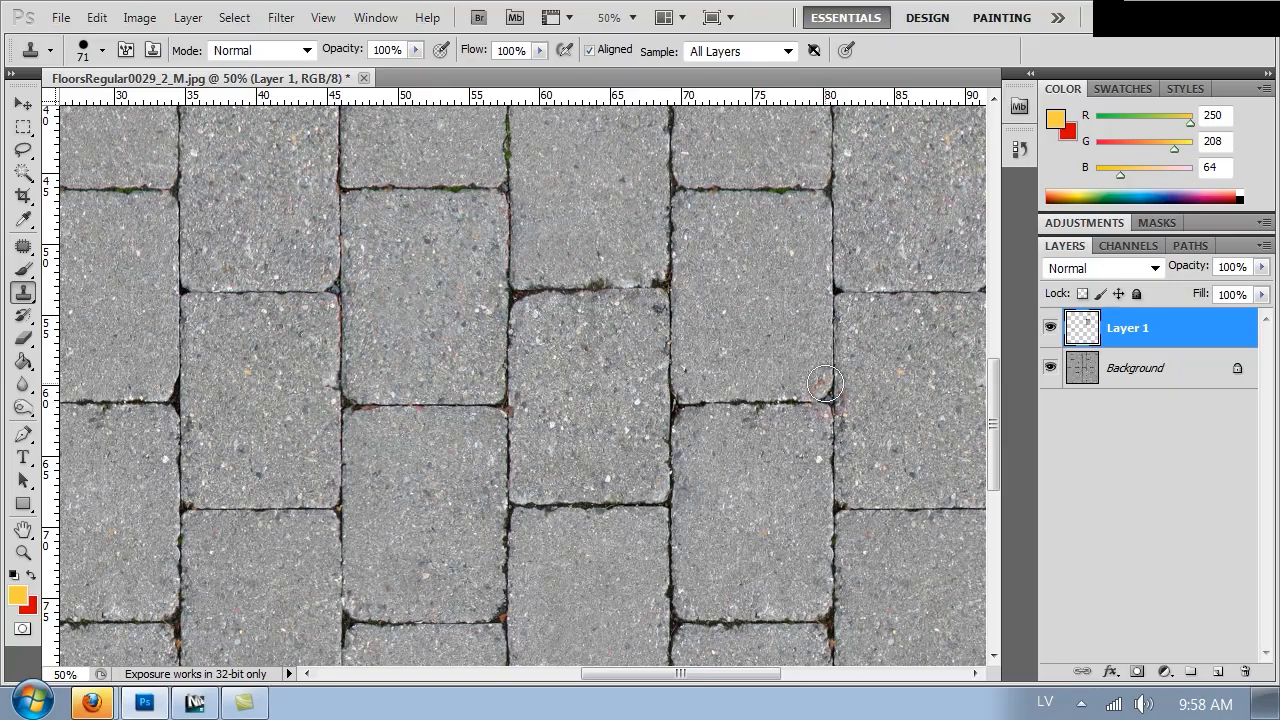
Touch up the last seam spots between stones with the Clone Stamp across the texture
{"action": "key", "text": "ctrl+minus"}
{"action": "key", "text": "ctrl+minus"}
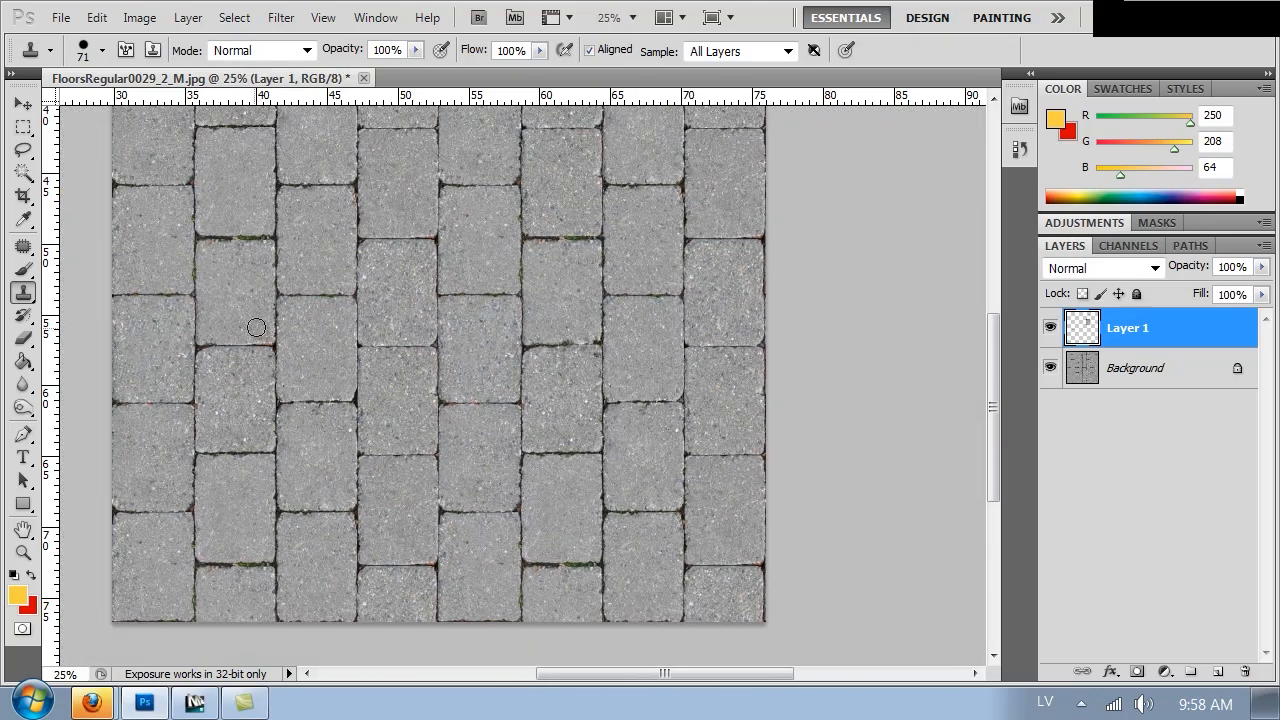
{"action": "left_click_drag", "start_coordinate": [359, 244], "coordinate": [367, 347]}
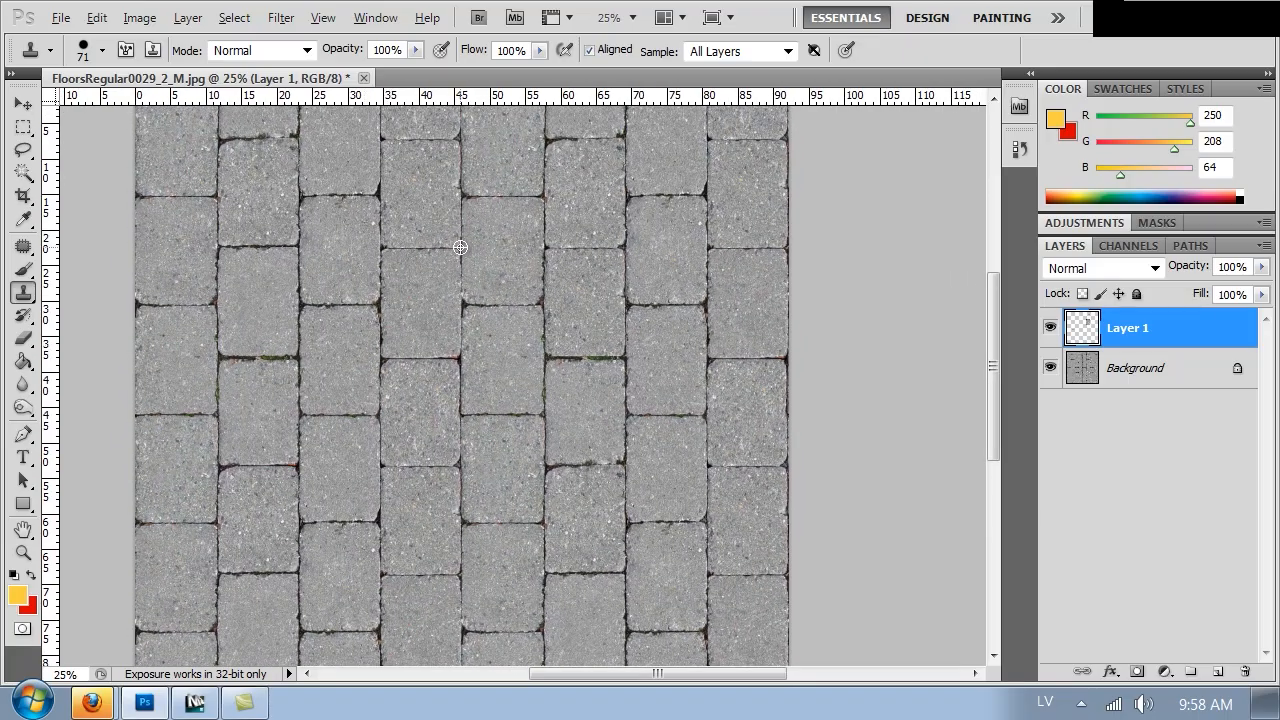
{"action": "key", "text": "ctrl+plus"}
{"action": "key", "text": "ctrl+plus"}
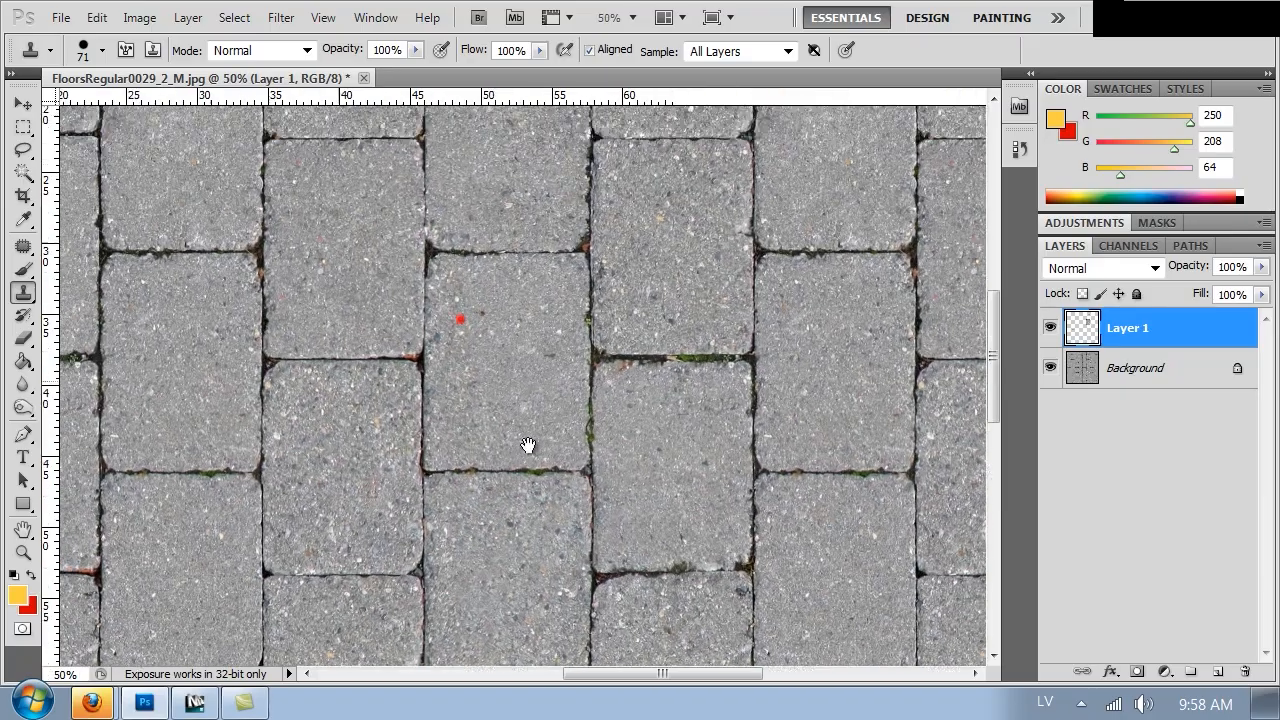
{"action": "left_click_drag", "start_coordinate": [528, 445], "coordinate": [546, 514]}
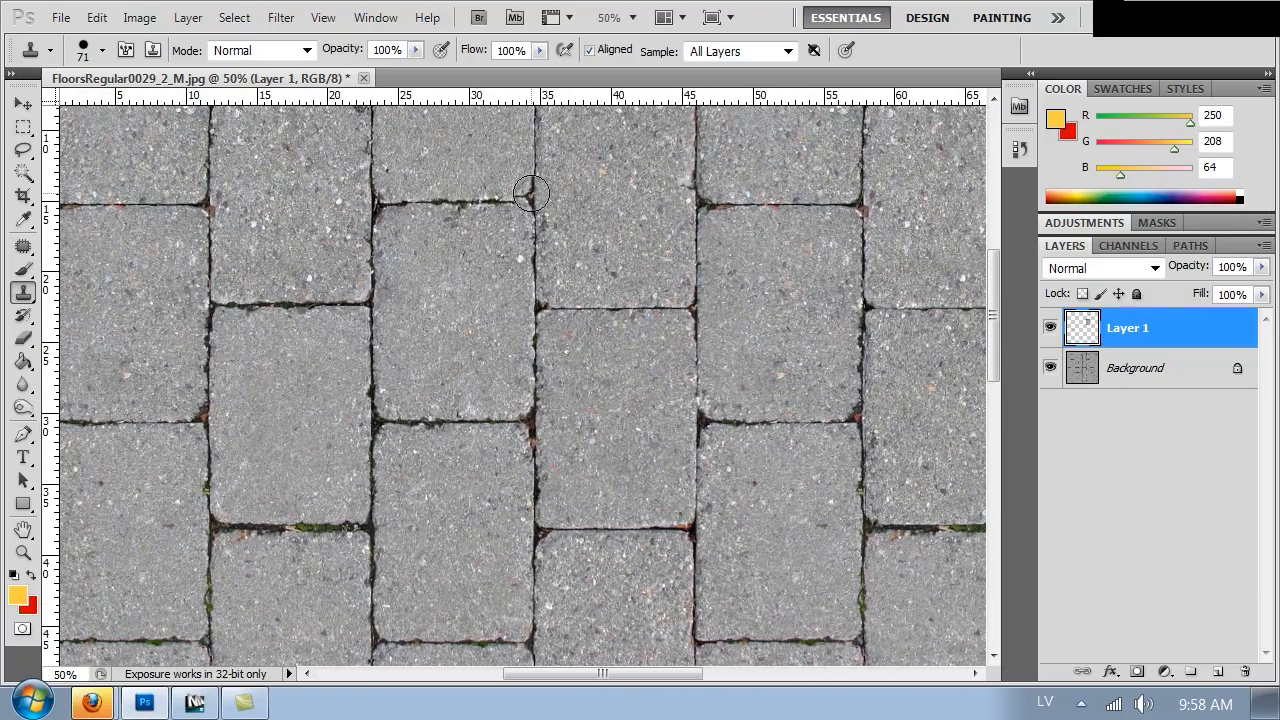
{"action": "left_click", "coordinate": [532, 198], "text": "alt"}
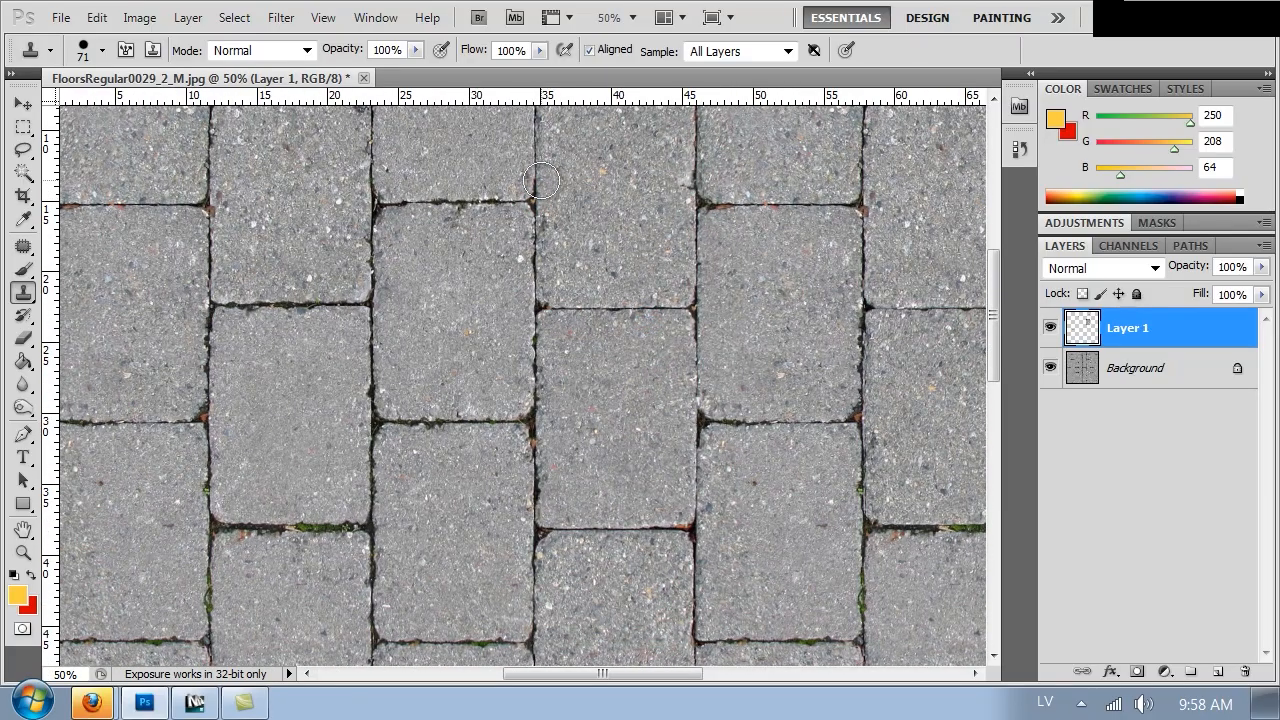
Merge the cloned layer down into the background
{"action": "key", "text": "ctrl+minus"}
{"action": "key", "text": "ctrl+minus"}
{"action": "key", "text": "ctrl+minus"}
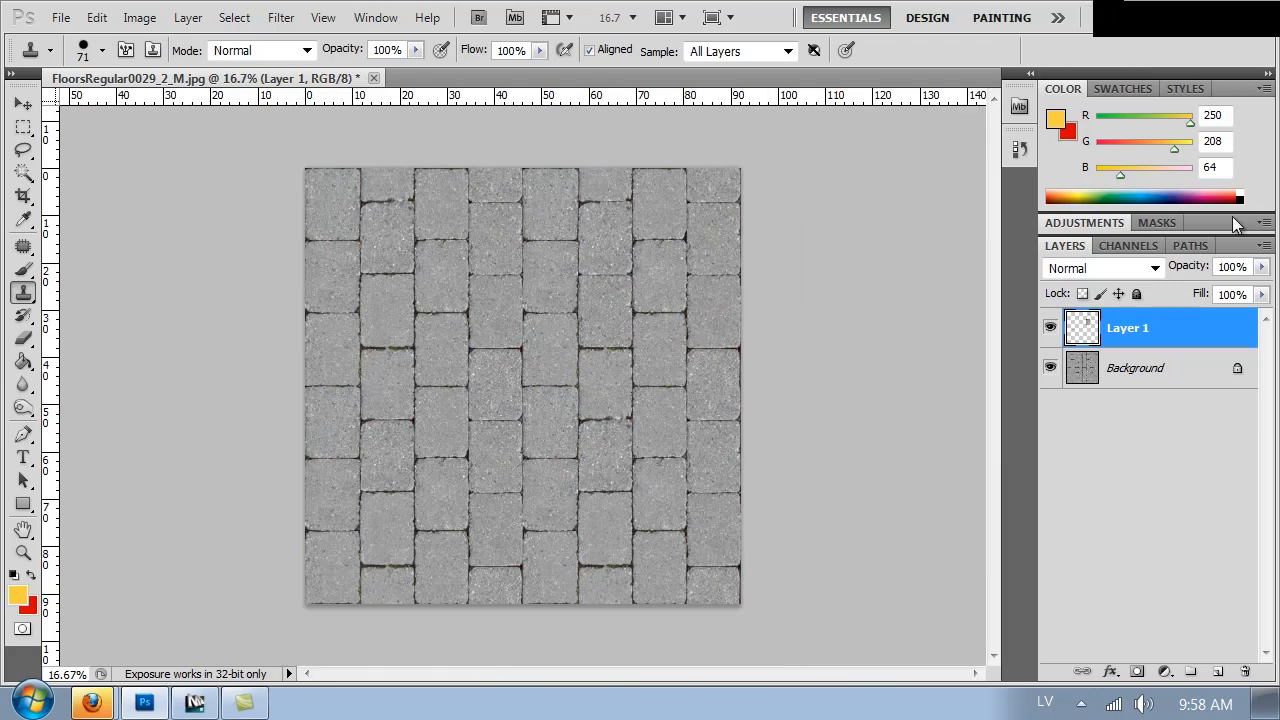
{"action": "key", "text": "ctrl+e"}
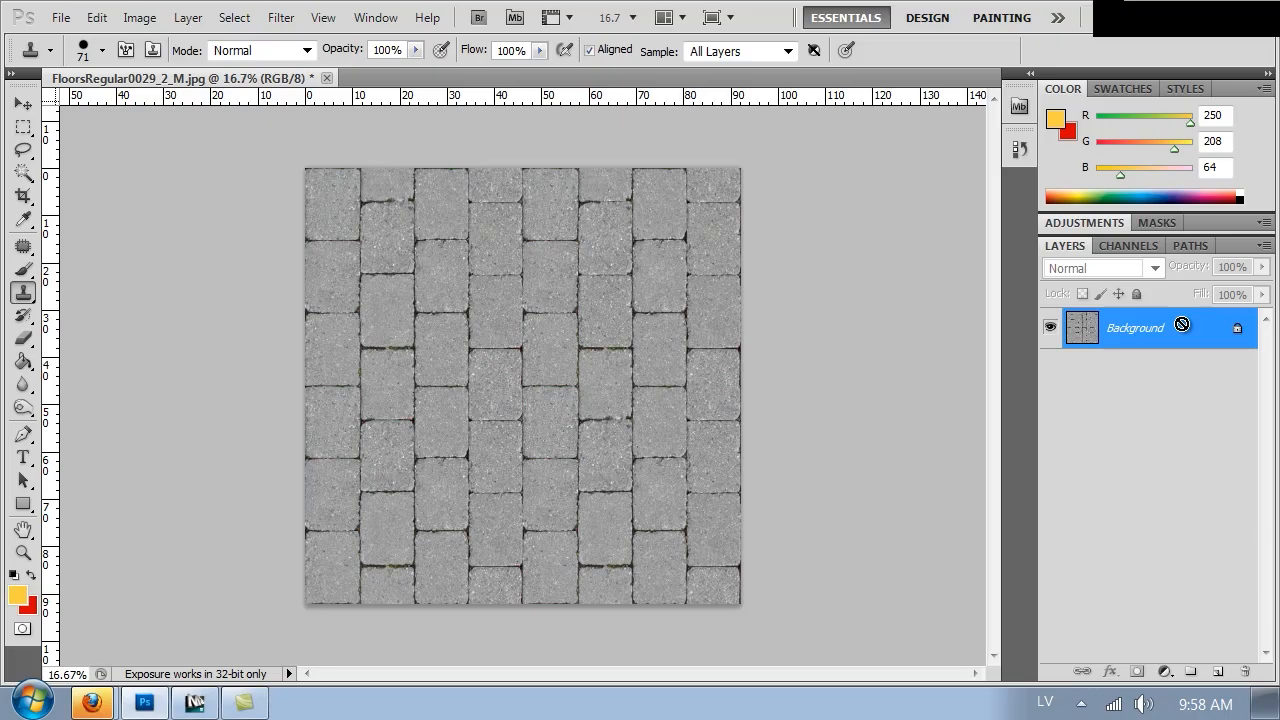
Save the texture as pavement_diffuse.png in PNG format in the Textures folder, with no interlacing
{"action": "key", "text": "ctrl+shift+s"}
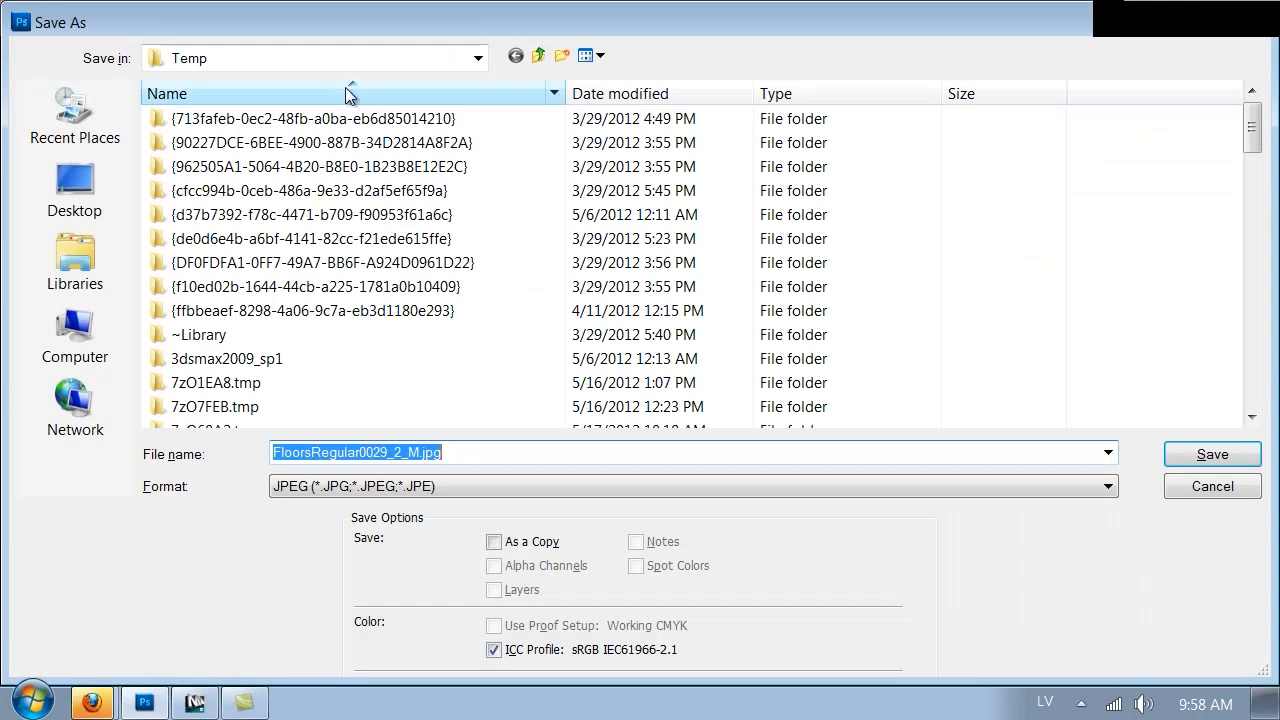
{"action": "left_click", "coordinate": [76, 188]}
{"action": "double_click", "coordinate": [296, 117]}
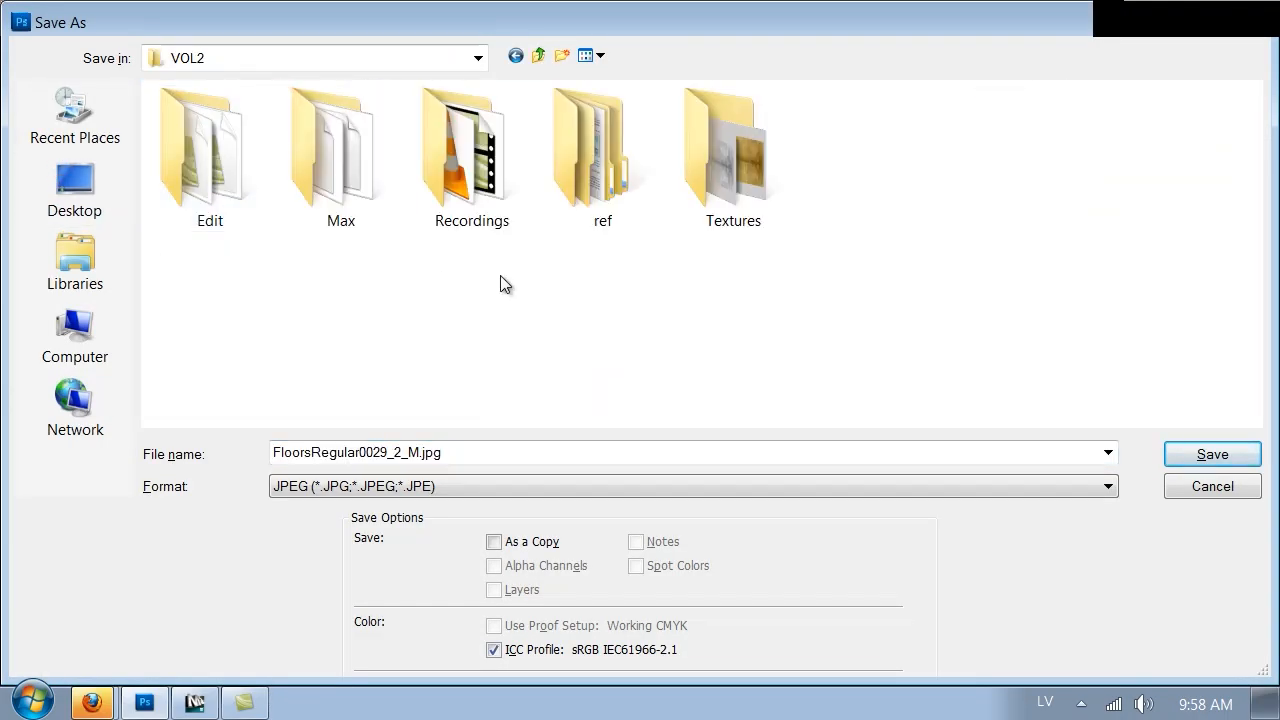
{"action": "double_click", "coordinate": [733, 133]}
{"action": "left_click", "coordinate": [355, 489]}
{"action": "left_click", "coordinate": [355, 489]}
{"action": "left_click", "coordinate": [347, 481]}
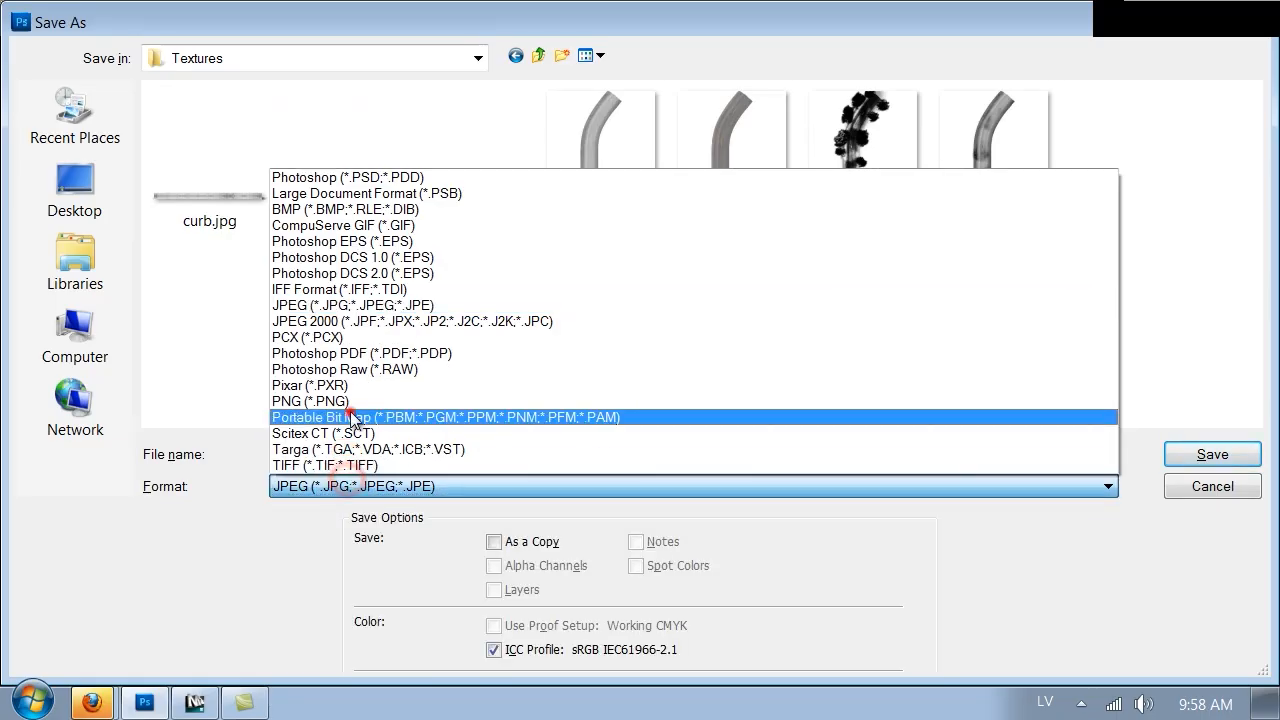
{"action": "left_click", "coordinate": [350, 402]}
{"action": "double_click", "coordinate": [350, 443]}
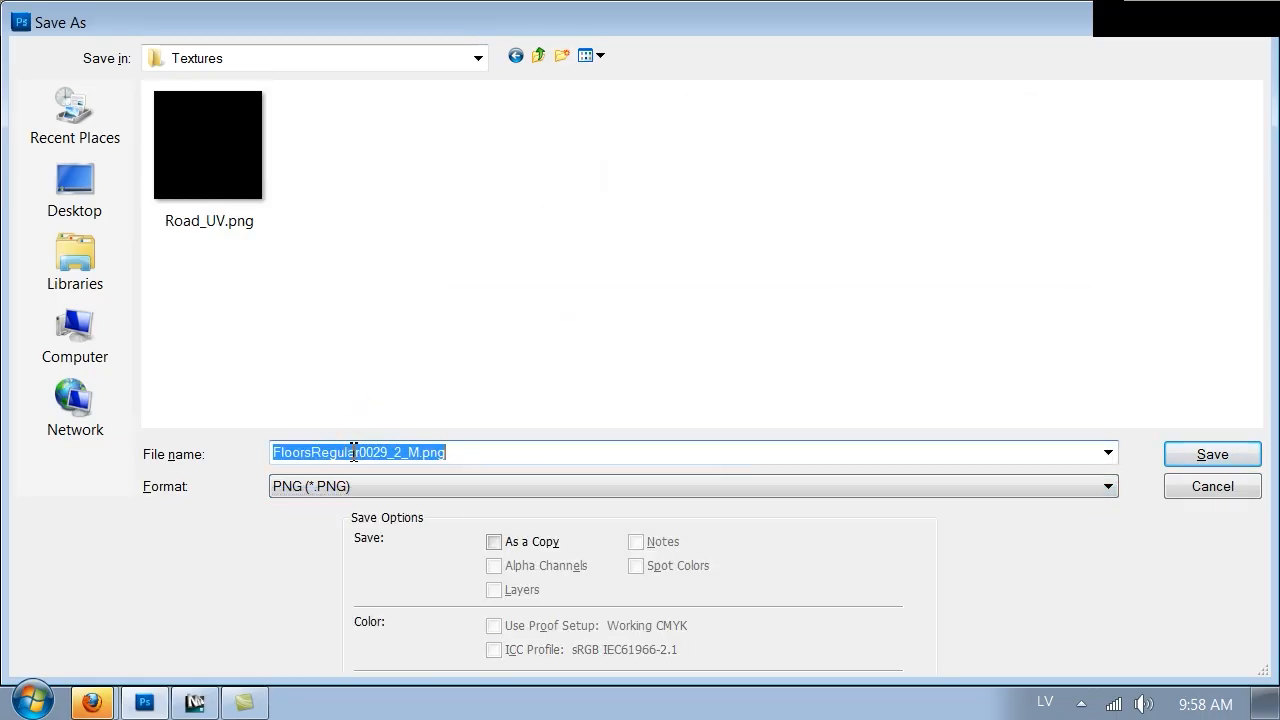
{"action": "type", "text": "pavement_diffus"}
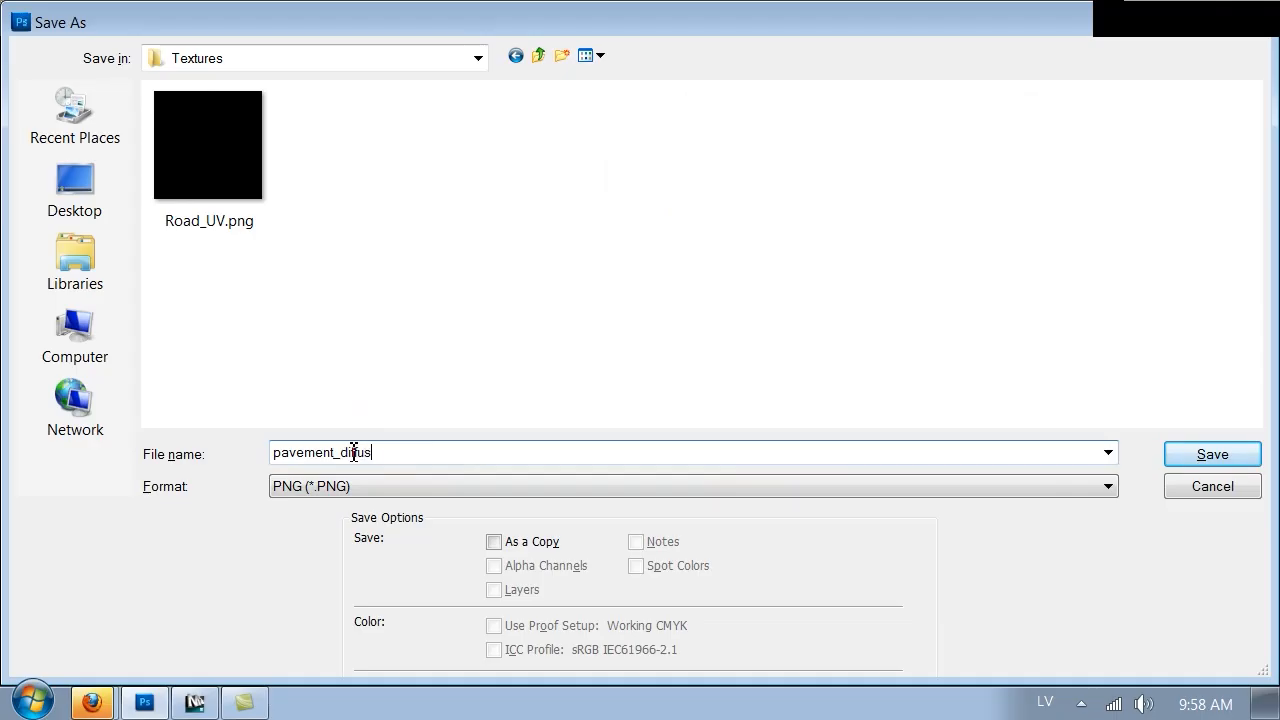
{"action": "key", "text": "Return"}
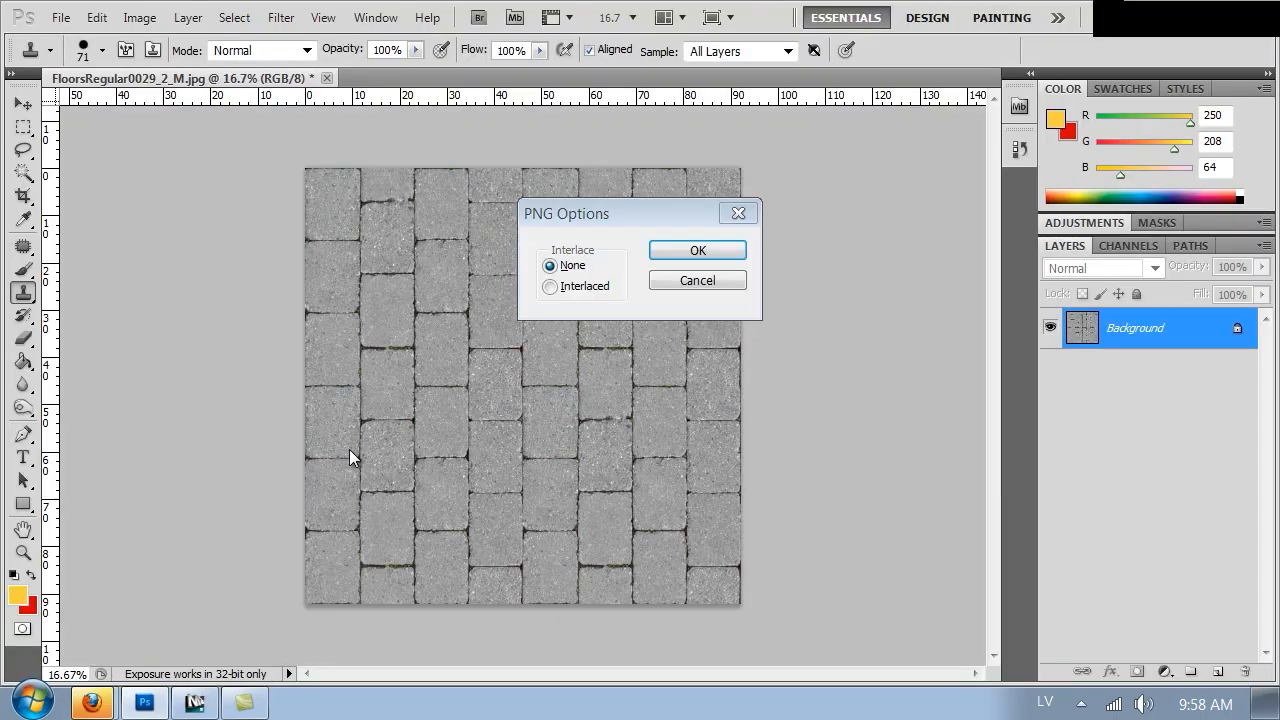
{"action": "key", "text": "Return"}
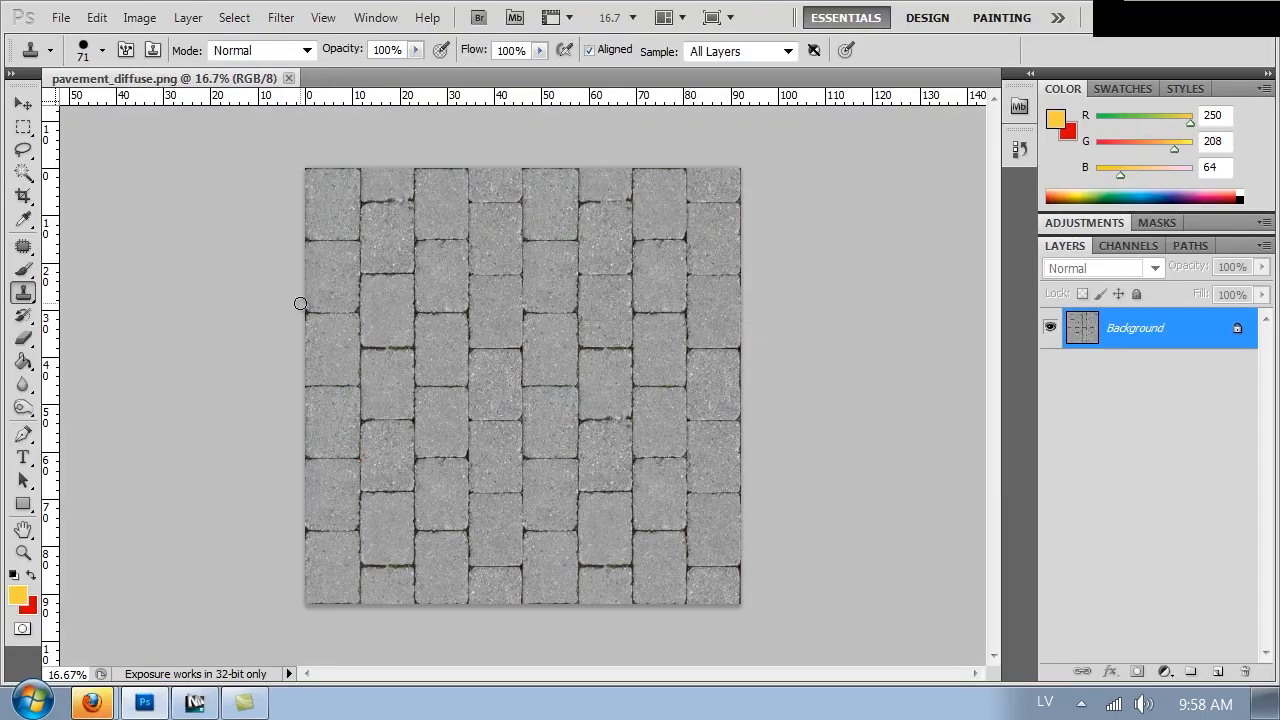
Duplicate the background layer
{"action": "key", "text": "ctrl+plus"}
{"action": "key", "text": "ctrl+plus"}
{"action": "key", "text": "ctrl+plus"}
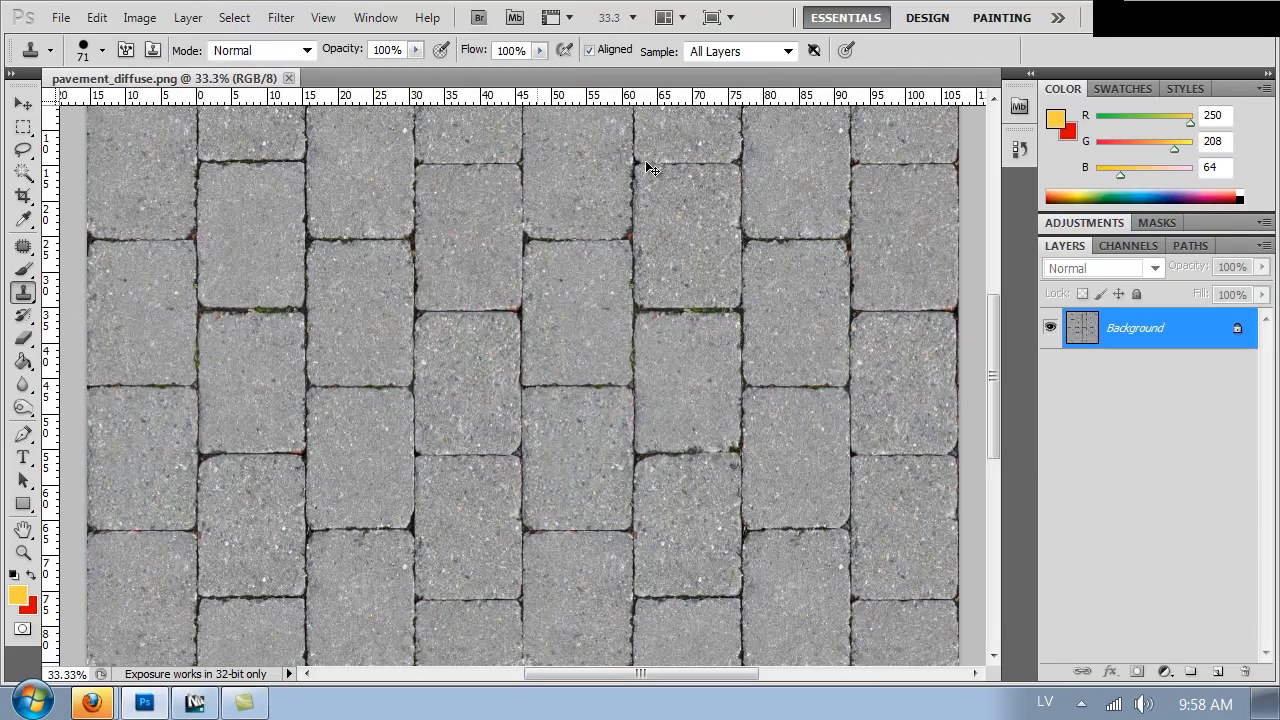
{"action": "key", "text": "ctrl+plus"}
{"action": "key", "text": "ctrl+plus"}
{"action": "key", "text": "ctrl+plus"}
{"action": "key", "text": "ctrl+minus"}
{"action": "key", "text": "ctrl+minus"}
{"action": "key", "text": "ctrl+minus"}
{"action": "key", "text": "ctrl+minus"}
{"action": "key", "text": "ctrl+minus"}
{"action": "key", "text": "ctrl+j"}
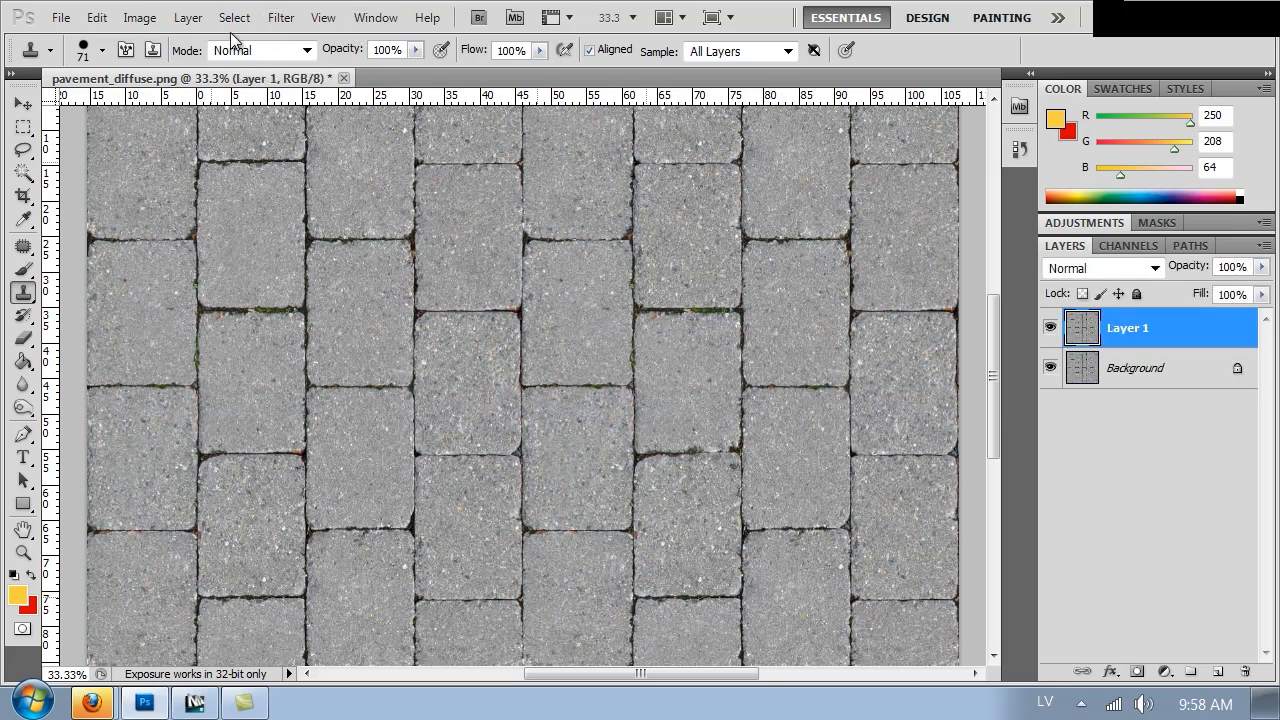
Select the dark grout joints with Color Range by sampling a joint and setting Fuzziness to 115
{"action": "left_click", "coordinate": [232, 18]}
{"action": "left_click", "coordinate": [278, 236]}
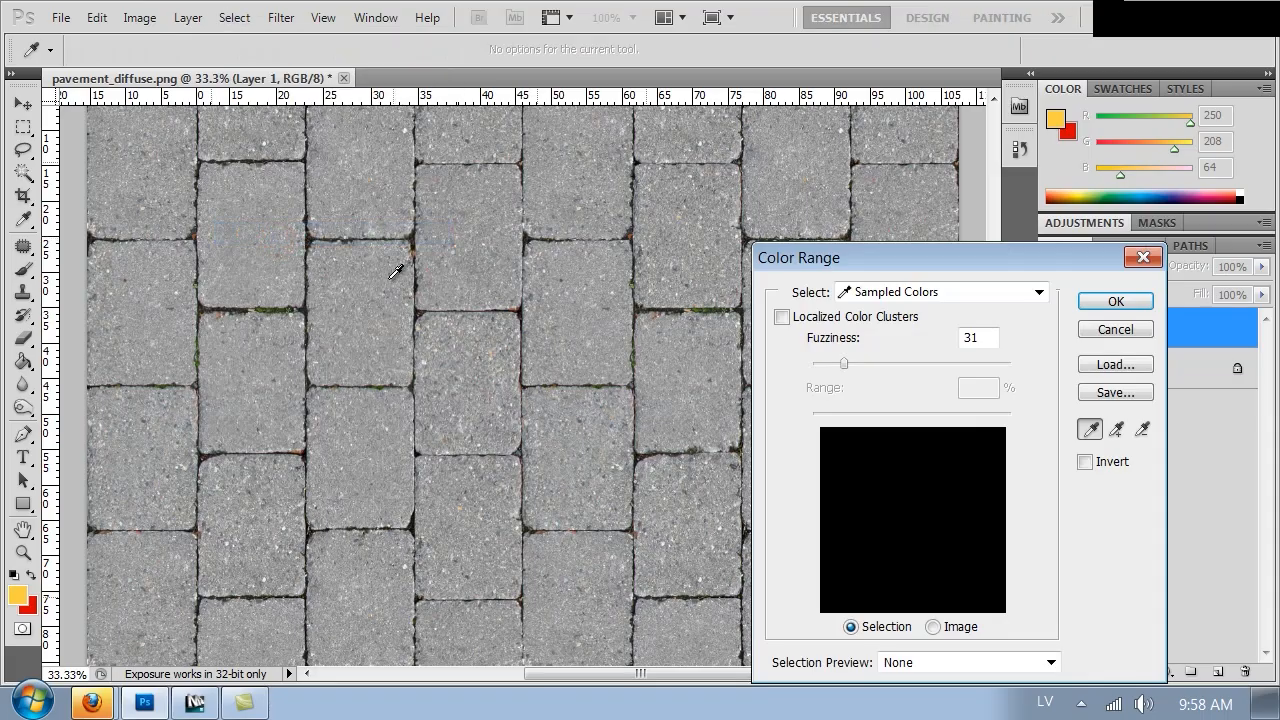
{"action": "left_click", "coordinate": [520, 309]}
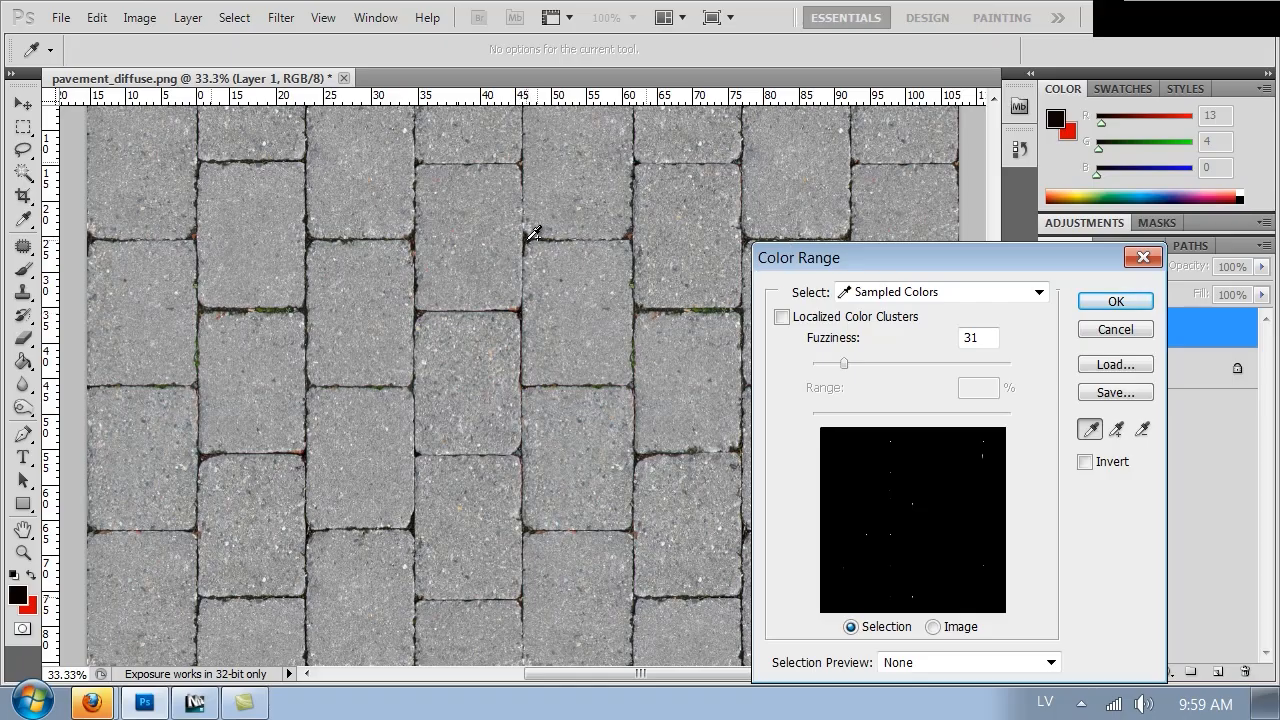
{"action": "left_click", "coordinate": [531, 236]}
{"action": "left_click_drag", "start_coordinate": [860, 360], "coordinate": [931, 373]}
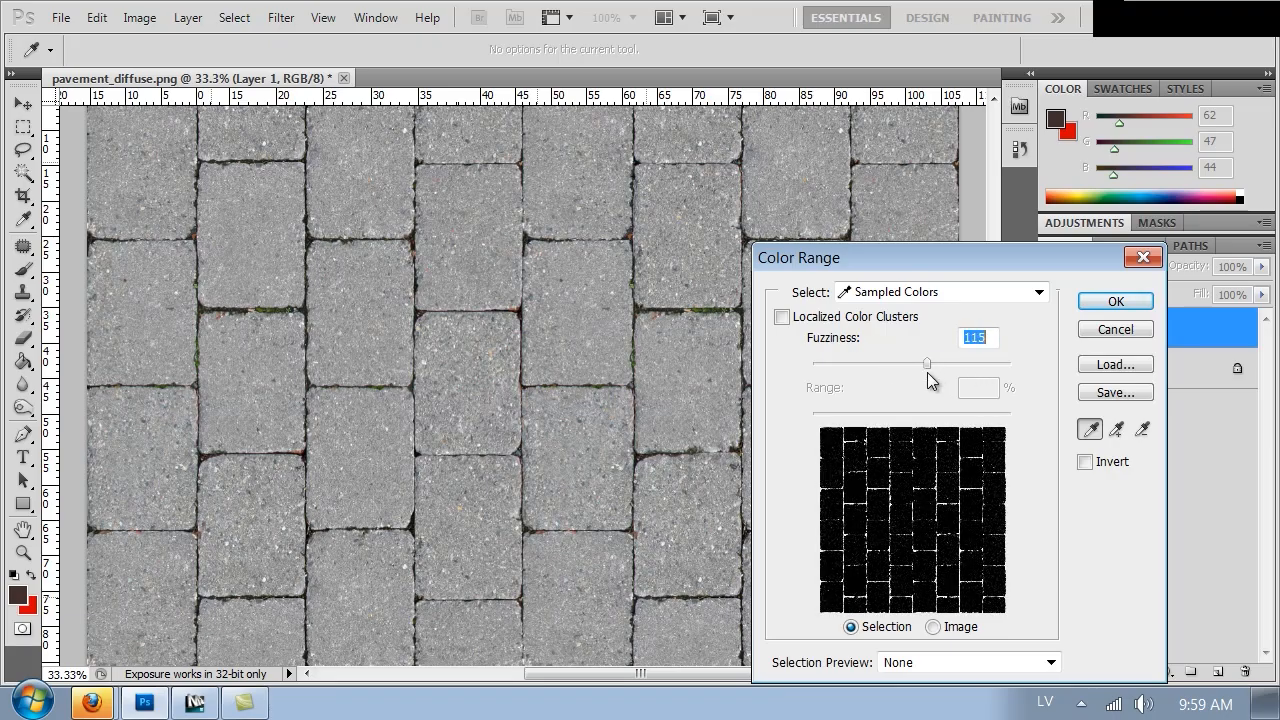
{"action": "left_click", "coordinate": [1121, 298]}
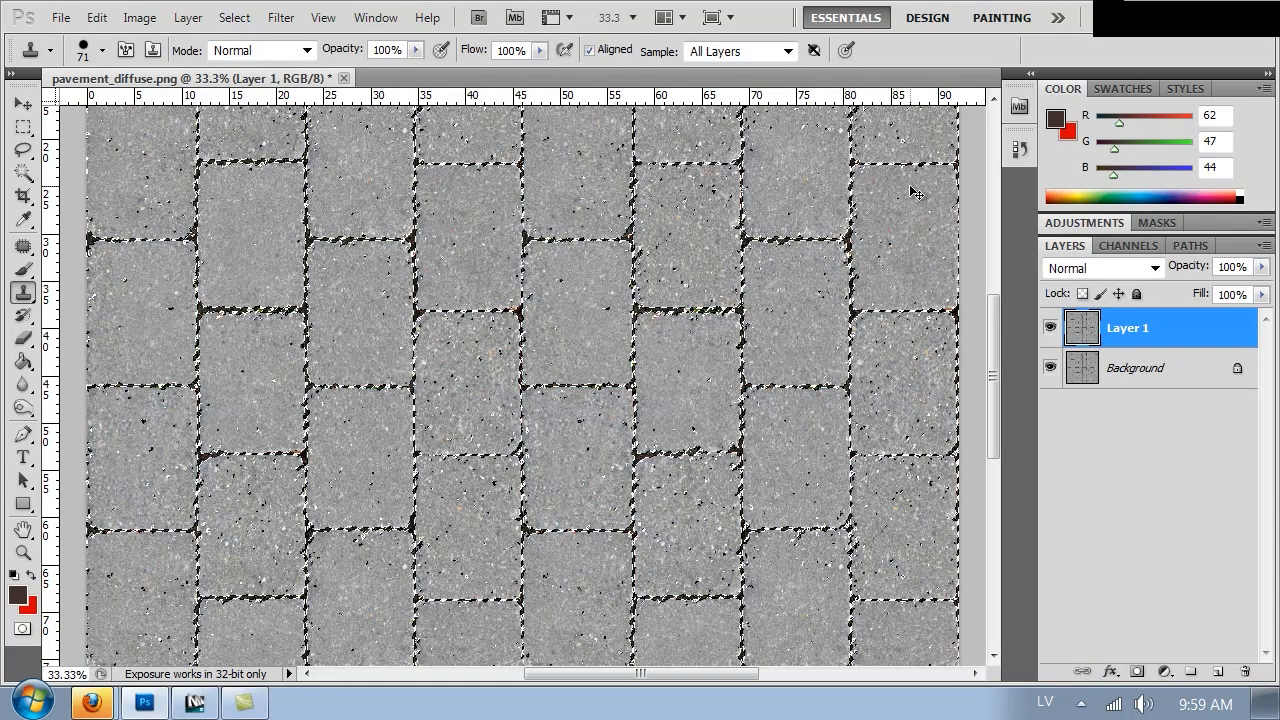
Copy the selected grout onto a new layer
{"action": "key", "text": "ctrl+minus"}
{"action": "key", "text": "ctrl+minus"}
{"action": "key", "text": "ctrl+plus"}
{"action": "key", "text": "ctrl+minus"}
{"action": "key", "text": "ctrl+plus"}
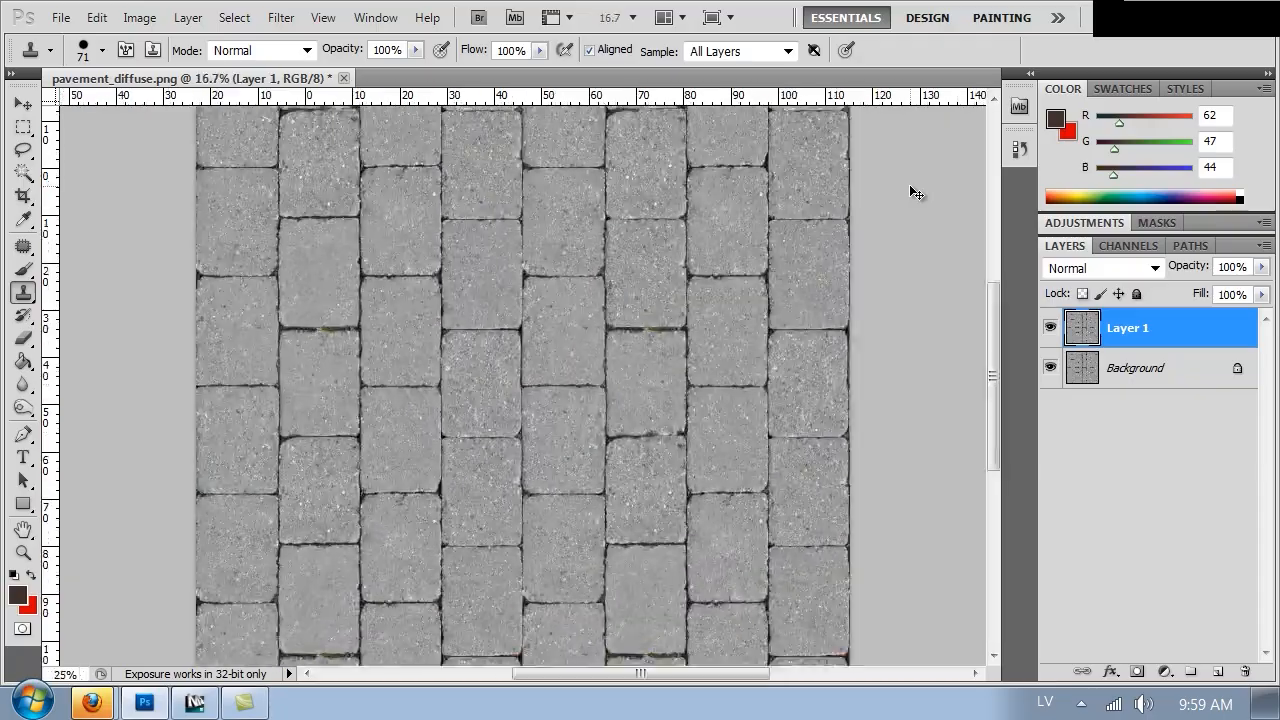
{"action": "key", "text": "ctrl+plus"}
{"action": "key", "text": "ctrl+plus"}
{"action": "key", "text": "ctrl+plus"}
{"action": "key", "text": "ctrl+plus"}
{"action": "key", "text": "ctrl+plus"}
{"action": "key", "text": "ctrl+plus"}
{"action": "key", "text": "ctrl+plus"}
{"action": "key", "text": "ctrl+plus"}
{"action": "key", "text": "ctrl+plus"}
{"action": "key", "text": "ctrl+minus"}
{"action": "key", "text": "ctrl+minus"}
{"action": "key", "text": "ctrl+minus"}
{"action": "key", "text": "ctrl+minus"}
{"action": "key", "text": "ctrl+minus"}
{"action": "key", "text": "ctrl+minus"}
{"action": "key", "text": "ctrl+minus"}
{"action": "key", "text": "ctrl+j"}
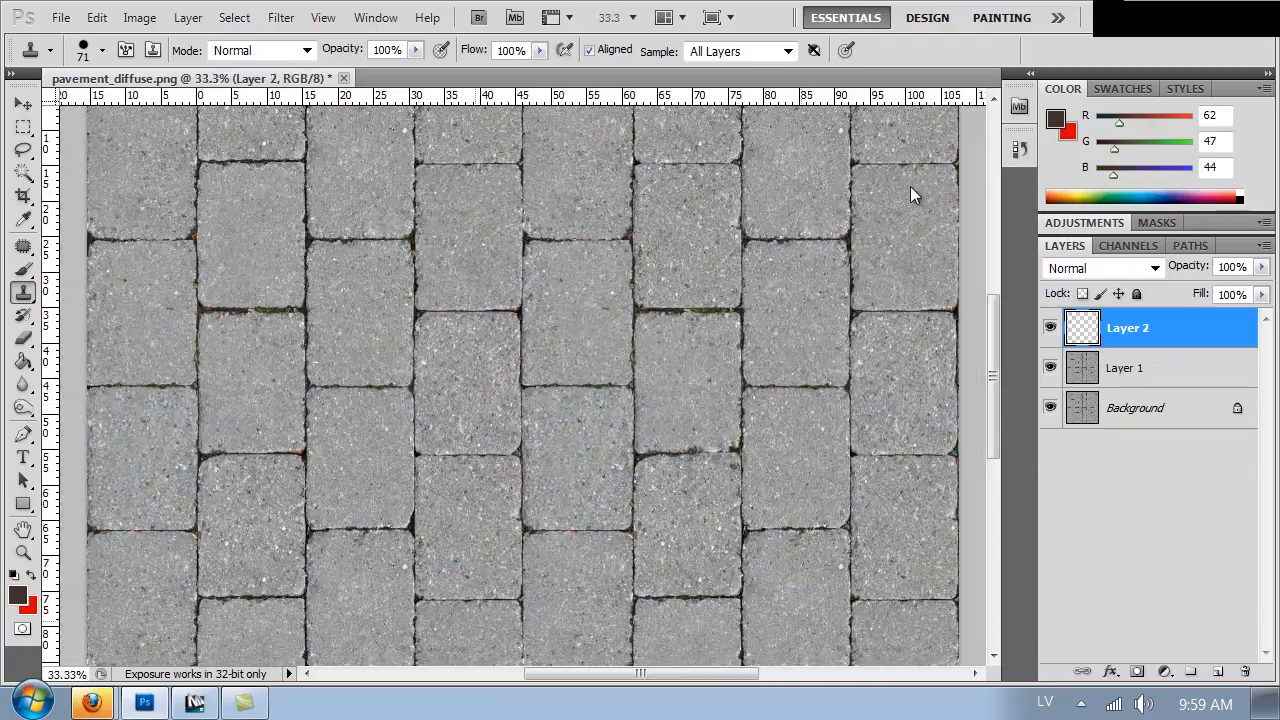
Show only the grout layer and add a new empty layer beneath it
{"action": "left_click", "coordinate": [1049, 330], "text": "alt"}
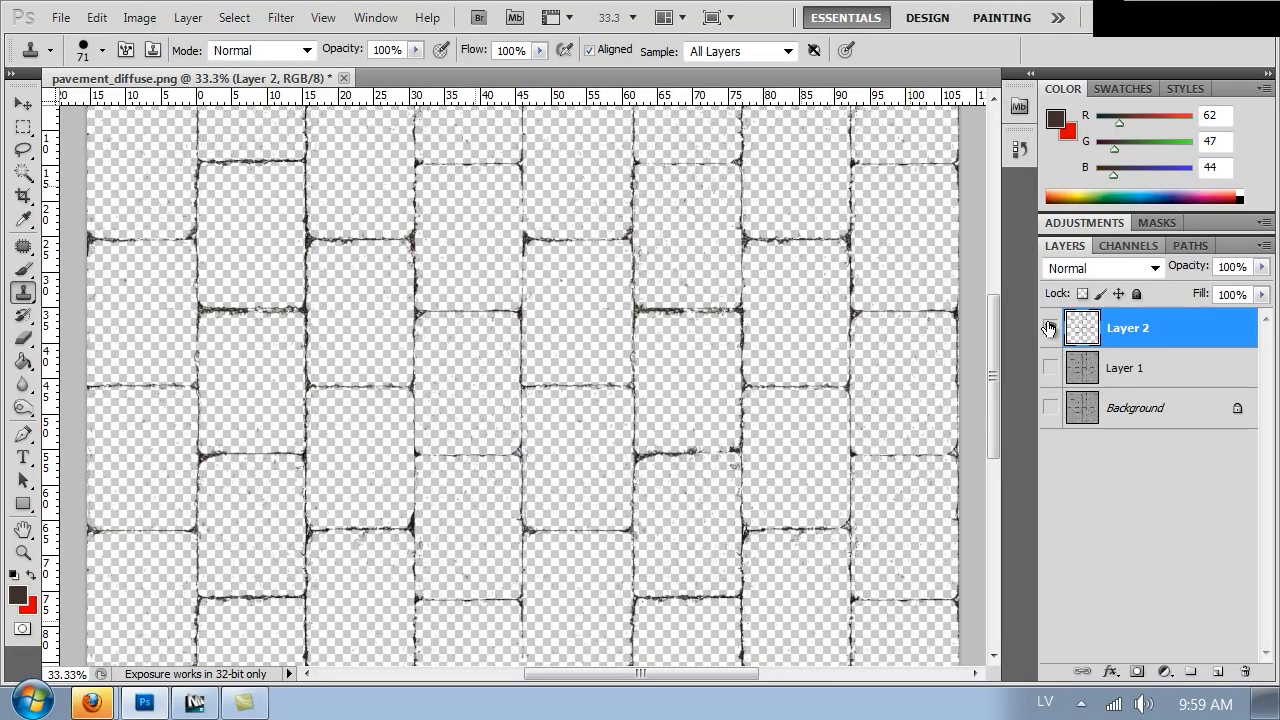
{"action": "left_click", "coordinate": [1131, 360]}
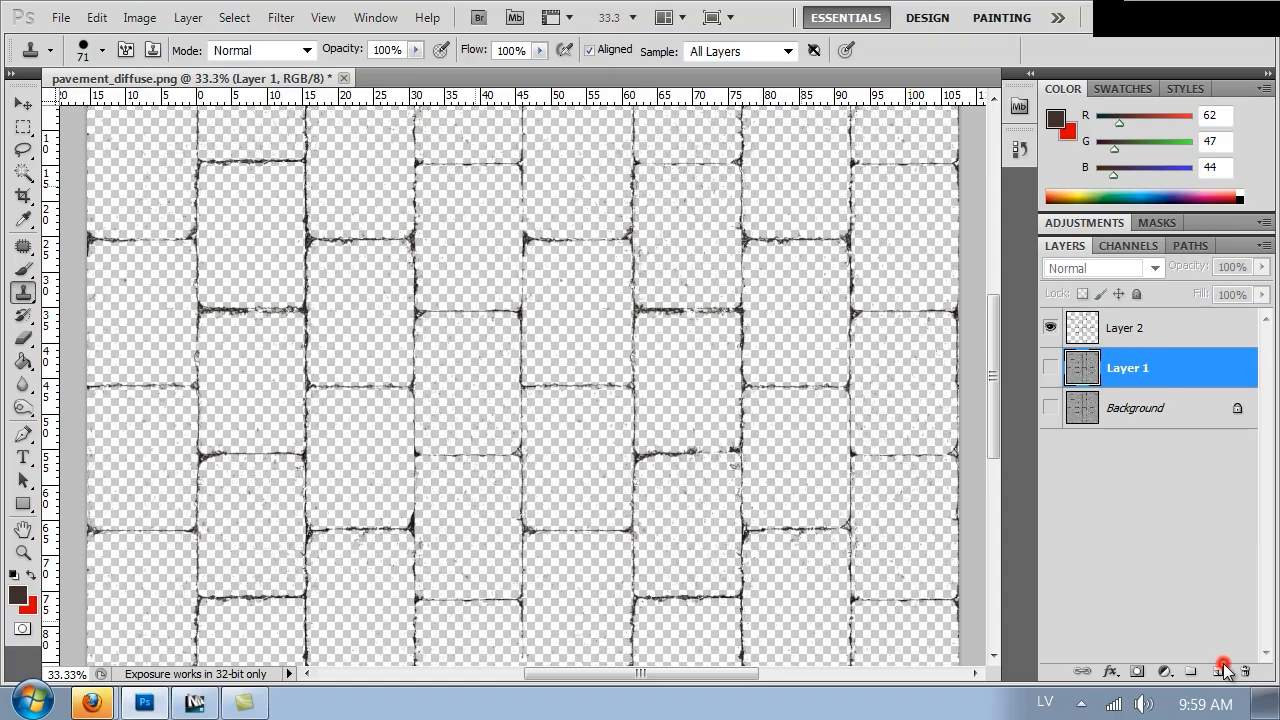
{"action": "left_click", "coordinate": [1220, 671]}
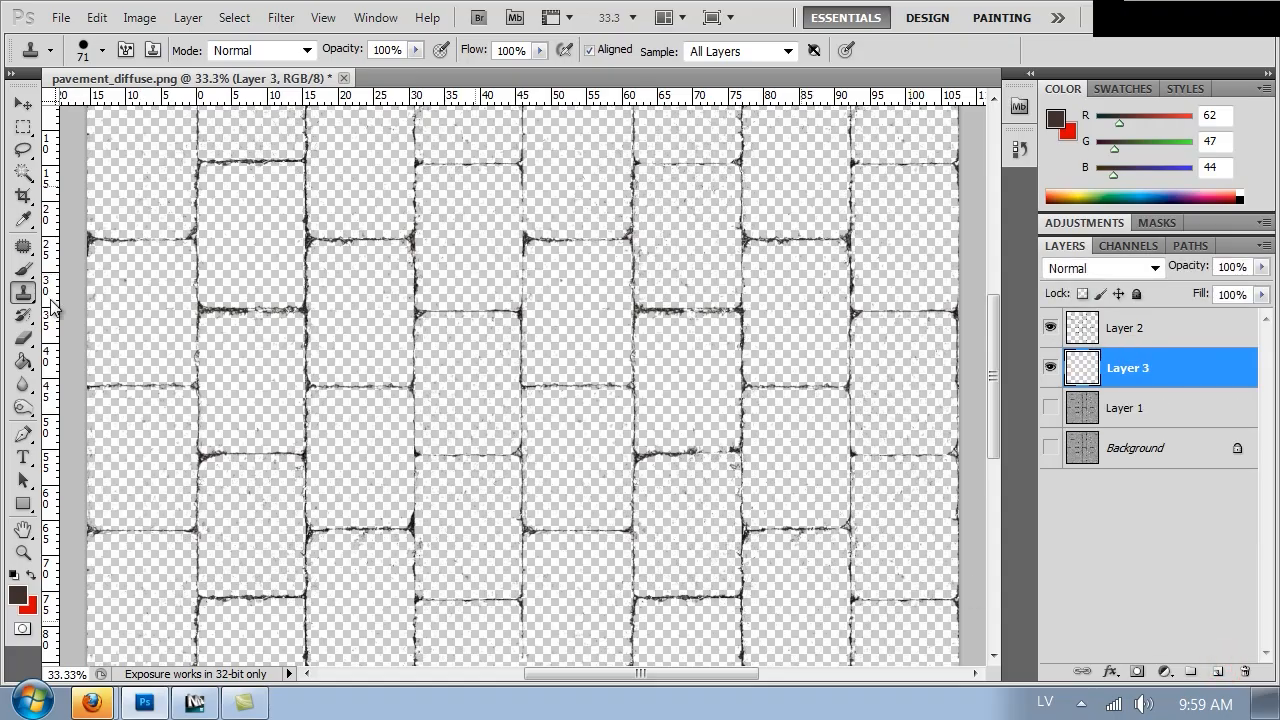
Fill the new layer with white using the Paint Bucket
{"action": "left_click", "coordinate": [23, 362]}
{"action": "left_click", "coordinate": [17, 595]}
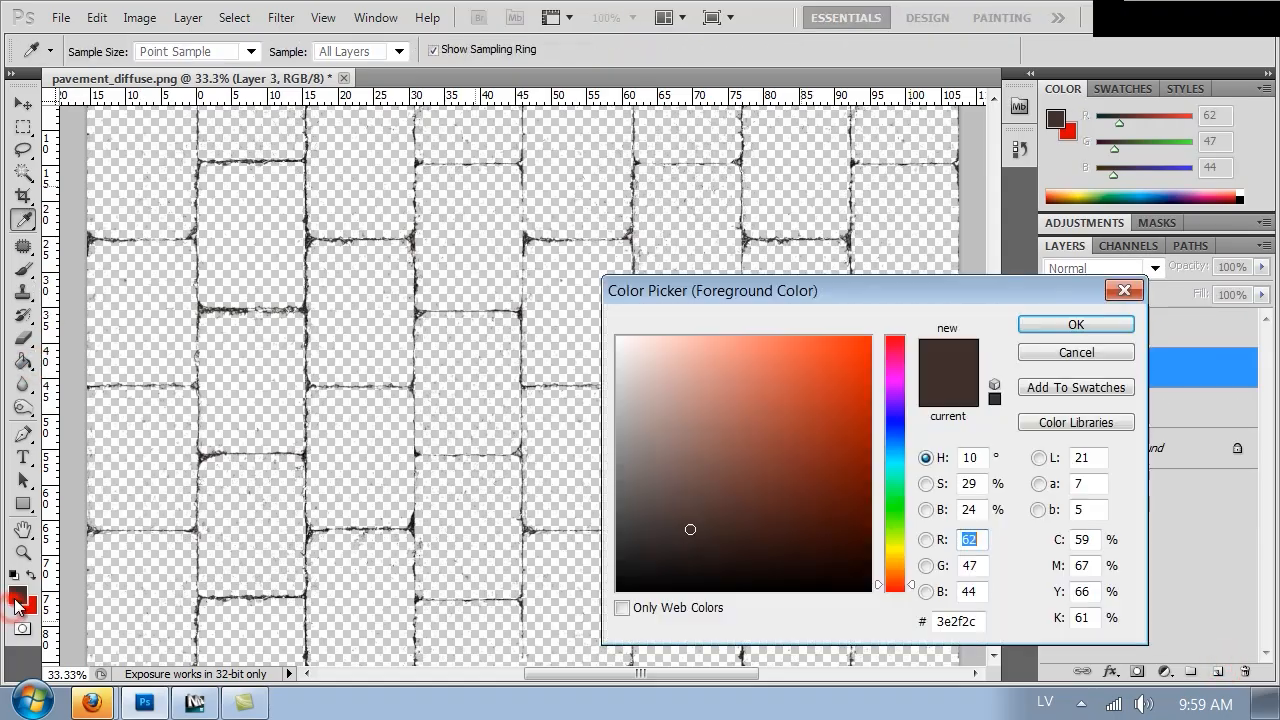
{"action": "left_click_drag", "start_coordinate": [732, 385], "coordinate": [466, 248]}
{"action": "left_click", "coordinate": [1120, 319]}
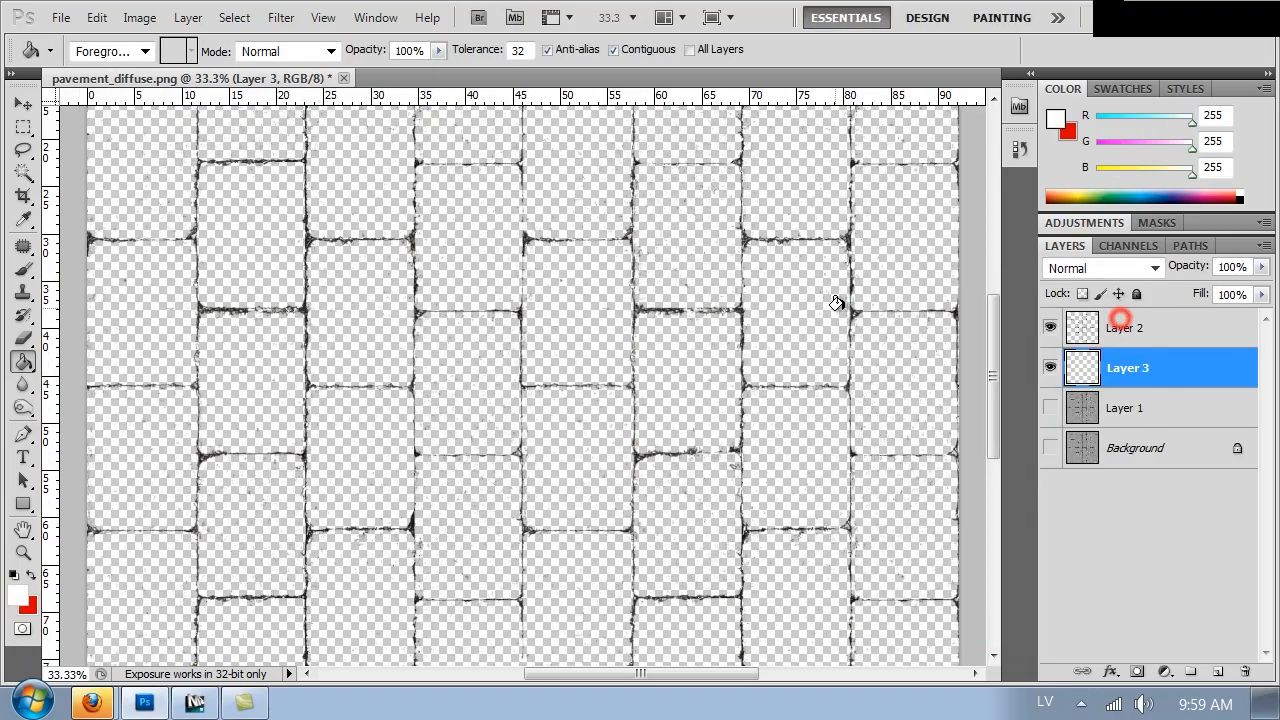
{"action": "left_click", "coordinate": [791, 293]}
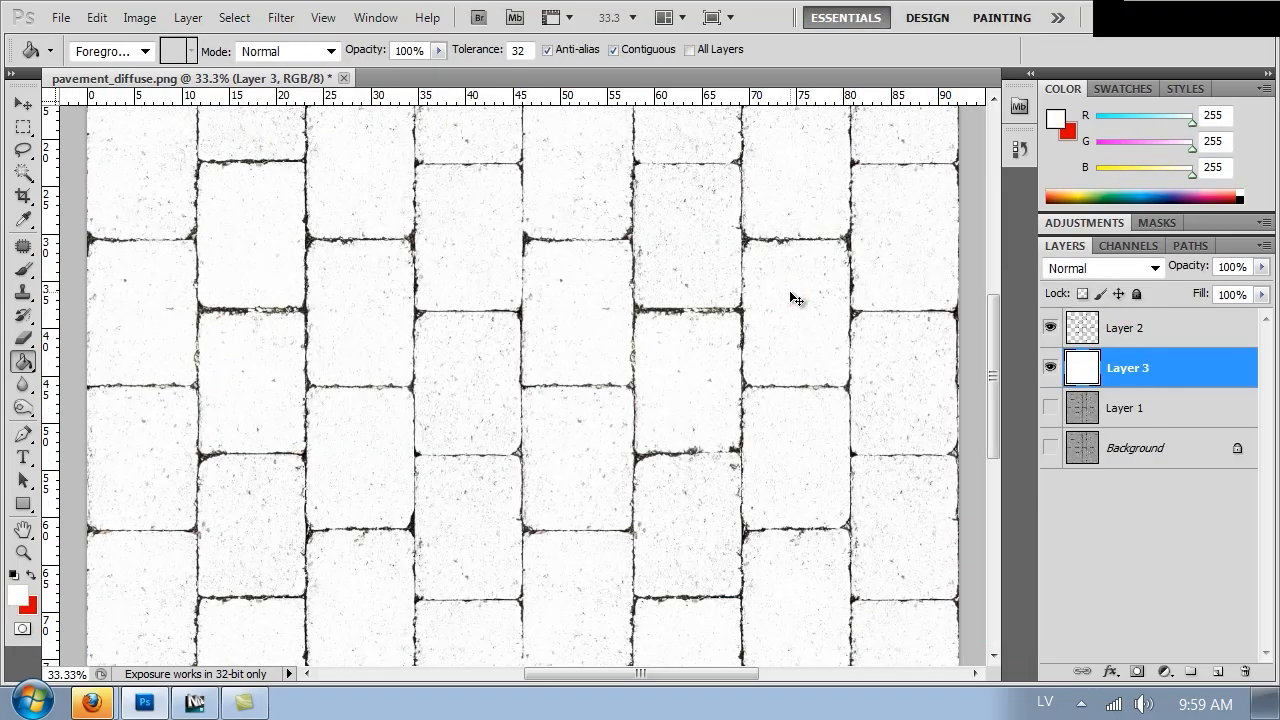
Select the grout layer and set up the Brush with a sampled light colour, 32 px and 73% hardness
{"action": "key", "text": "ctrl+plus"}
{"action": "left_click", "coordinate": [1108, 330]}
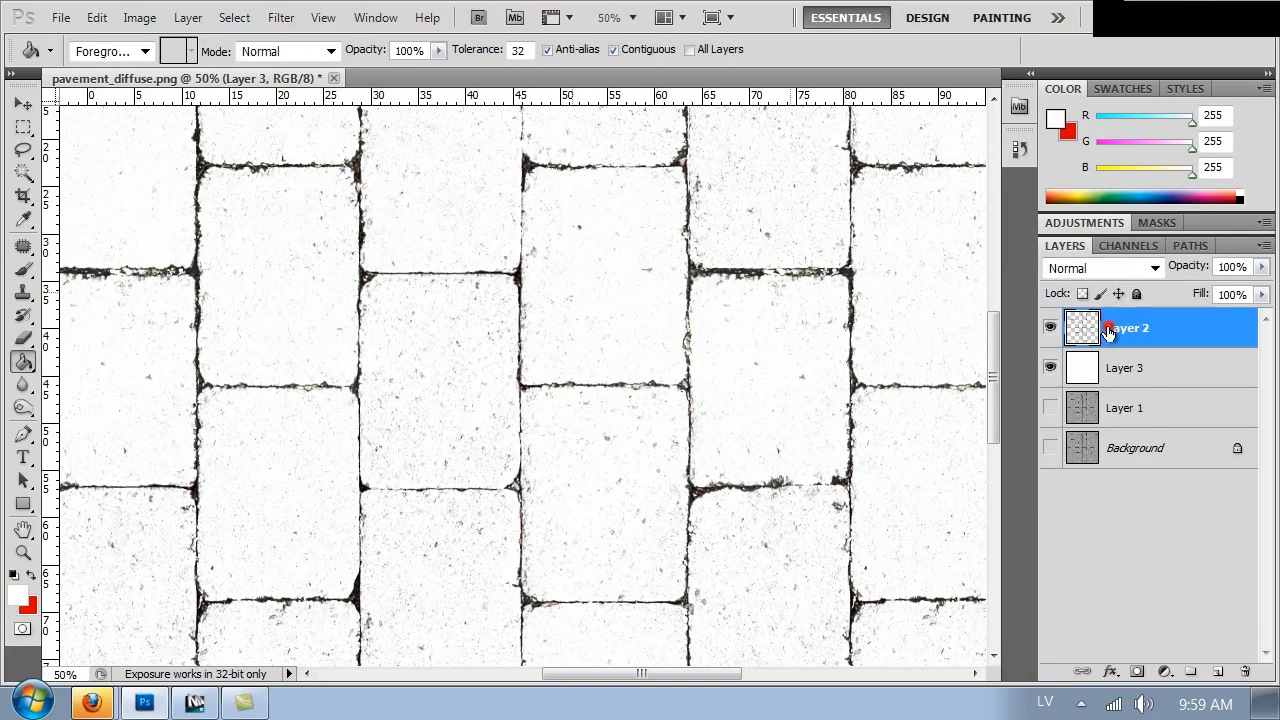
{"action": "key", "text": "b"}
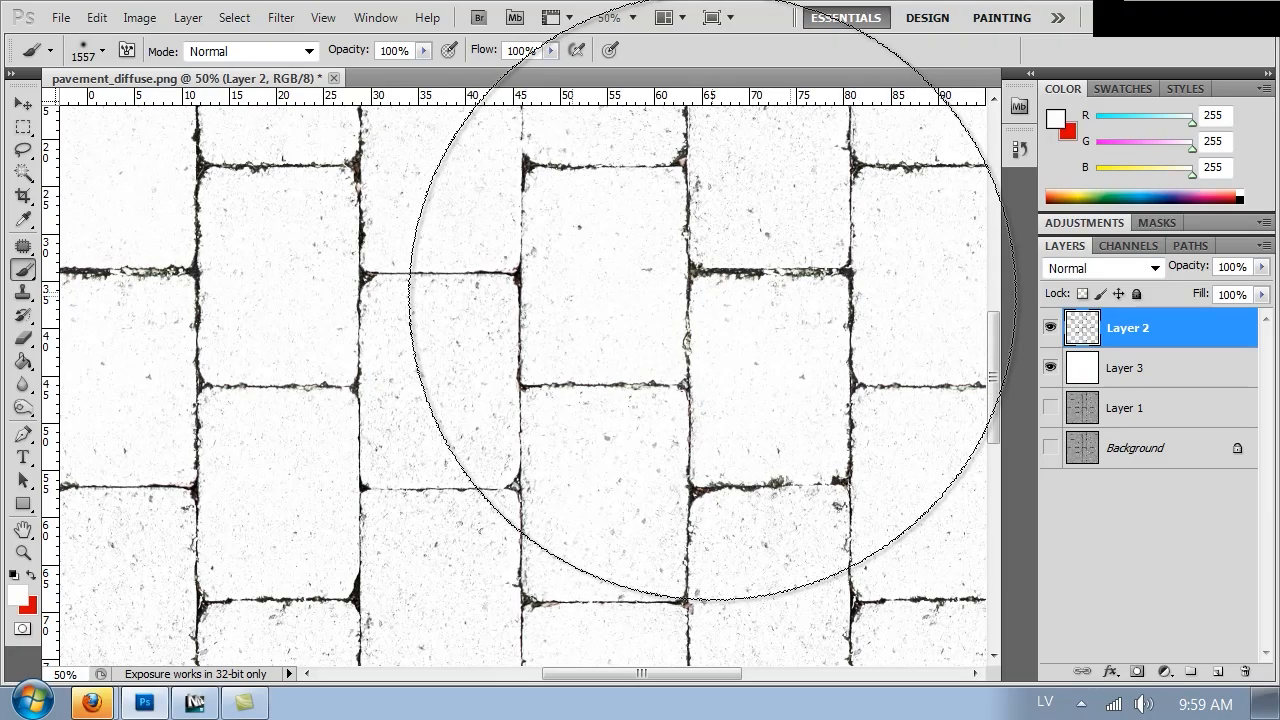
{"action": "left_click", "coordinate": [592, 267], "text": "alt"}
{"action": "right_click", "coordinate": [580, 258]}
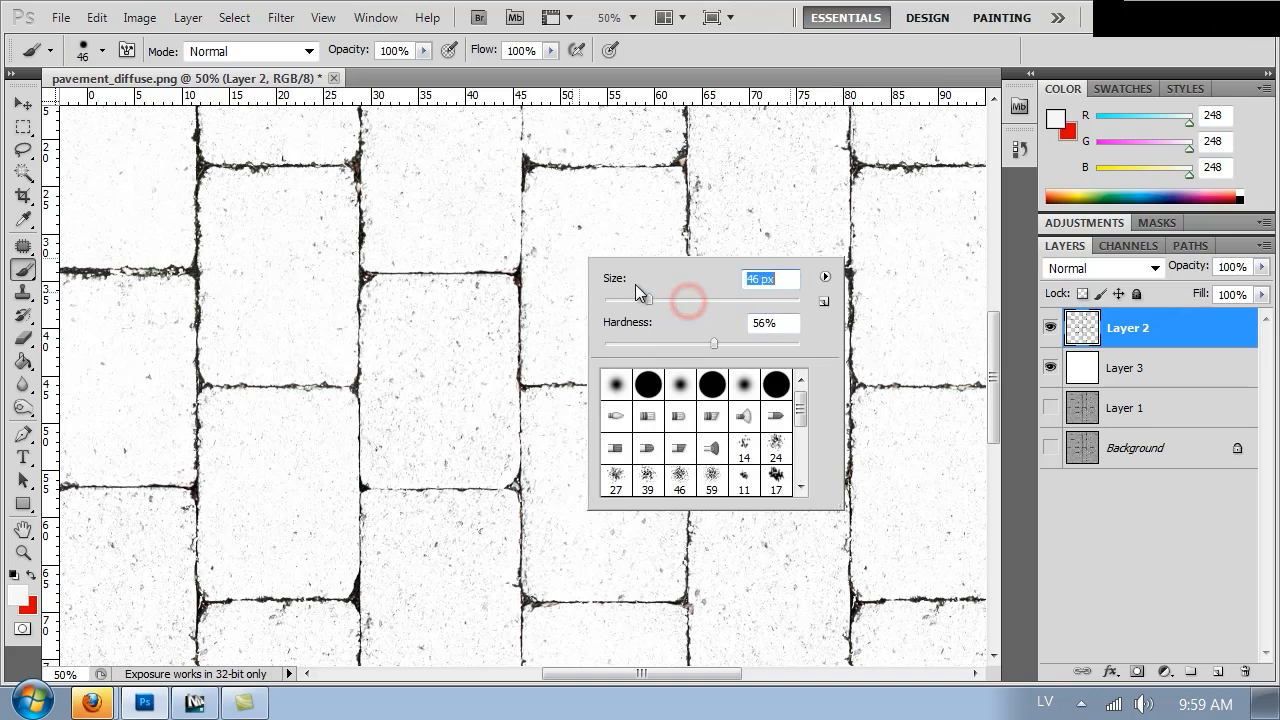
{"action": "left_click_drag", "start_coordinate": [741, 346], "coordinate": [746, 343]}
{"action": "left_click_drag", "start_coordinate": [672, 298], "coordinate": [683, 298]}
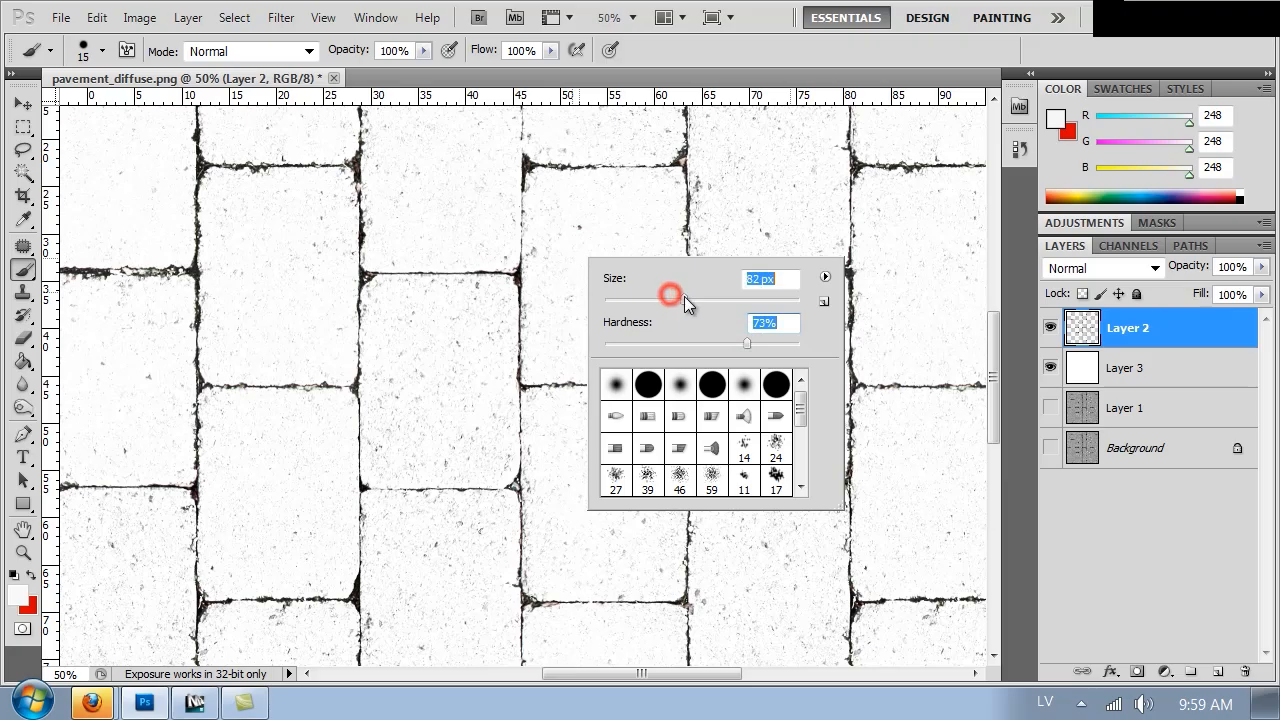
Switch to the Eraser at 89 px and erase the speckles inside the pavers on the grout layer
{"action": "left_click", "coordinate": [24, 338]}
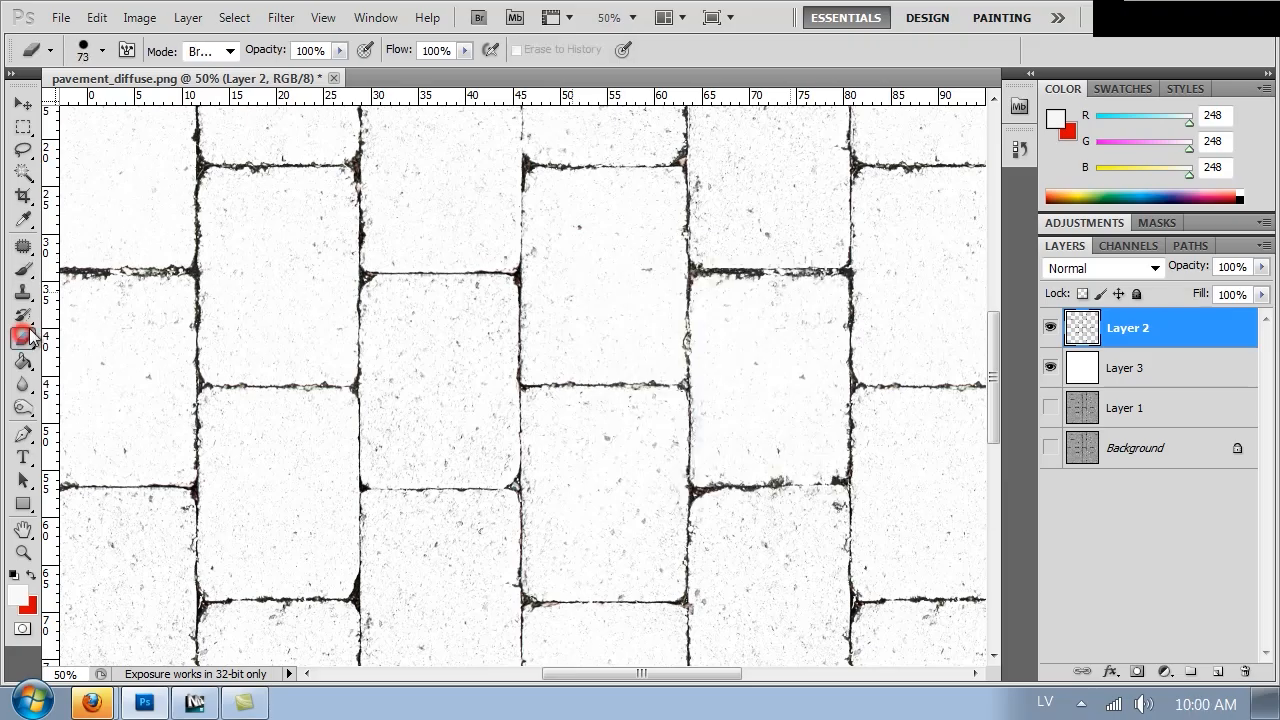
{"action": "left_click", "coordinate": [612, 275]}
{"action": "left_click", "coordinate": [637, 289]}
{"action": "right_click", "coordinate": [609, 277]}
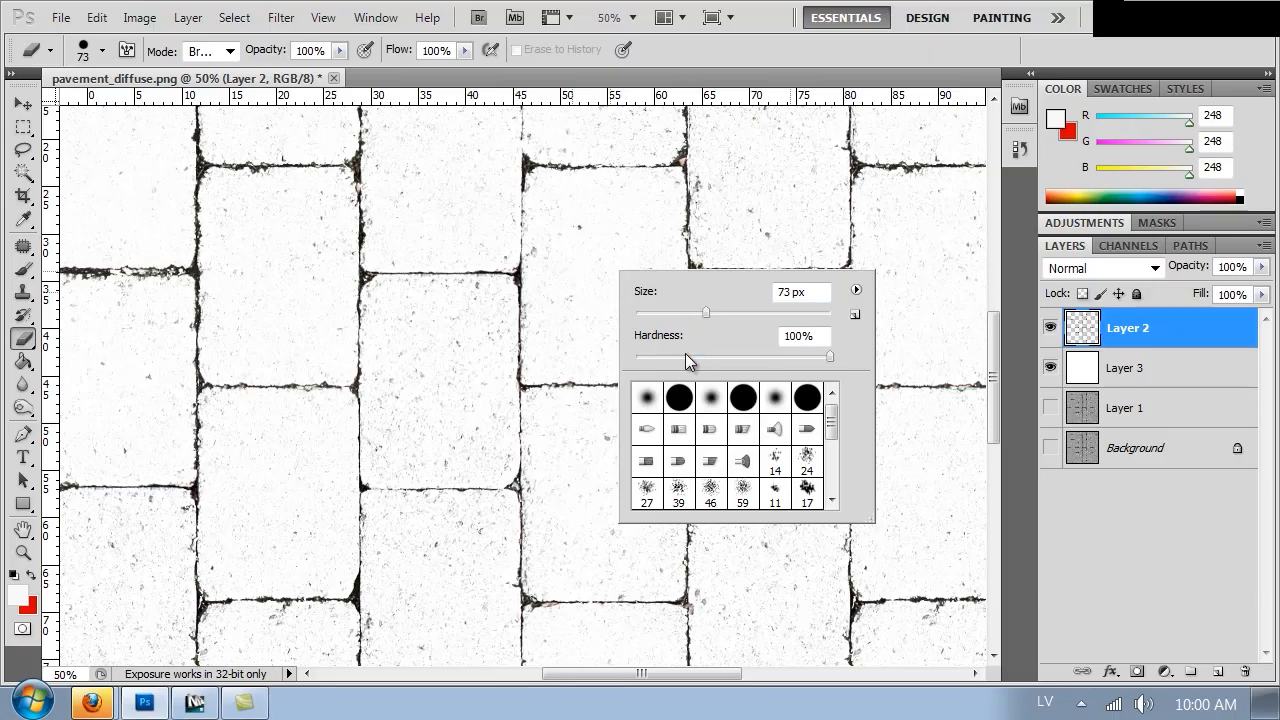
{"action": "left_click", "coordinate": [589, 226]}
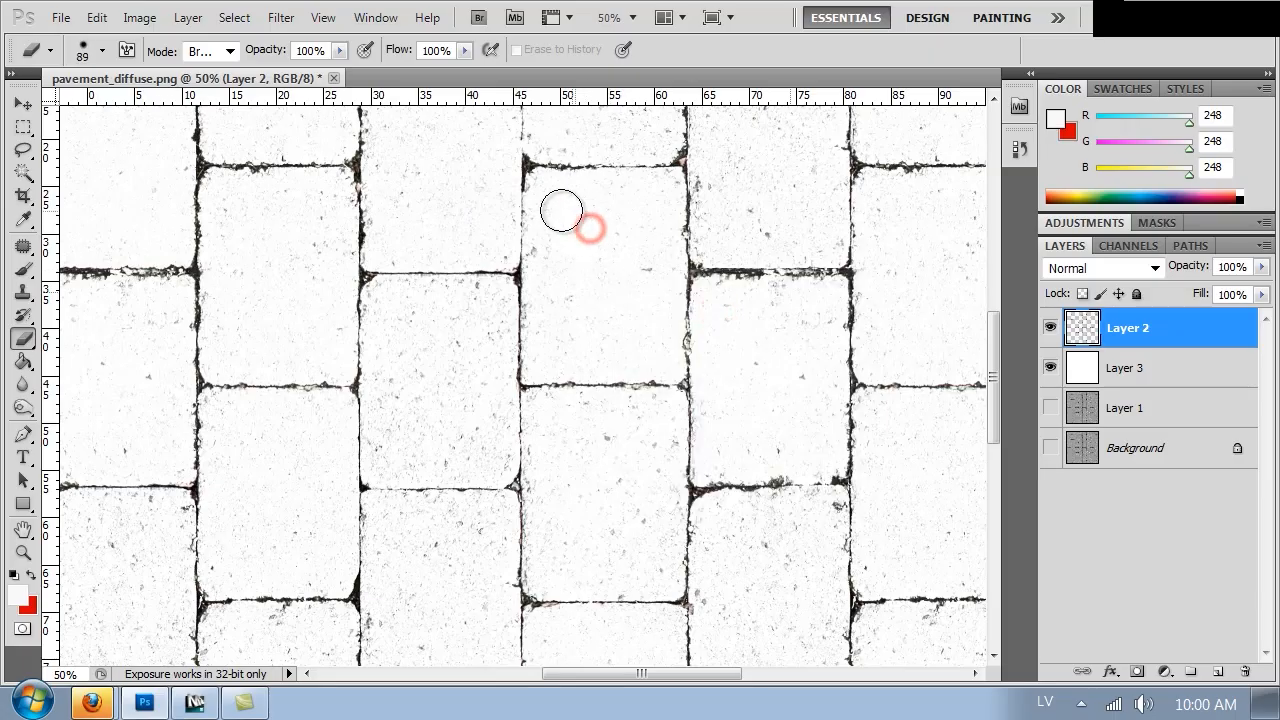
{"action": "mouse_move", "coordinate": [550, 197]}
{"action": "left_mouse_down"}
{"action": "mouse_move", "coordinate": [651, 206]}
{"action": "mouse_move", "coordinate": [646, 291]}
{"action": "mouse_move", "coordinate": [599, 293]}
{"action": "mouse_move", "coordinate": [546, 289]}
{"action": "mouse_move", "coordinate": [546, 209]}
{"action": "mouse_move", "coordinate": [551, 354]}
{"action": "mouse_move", "coordinate": [637, 357]}
{"action": "mouse_move", "coordinate": [654, 303]}
{"action": "mouse_move", "coordinate": [592, 308]}
{"action": "left_mouse_up"}
{"action": "mouse_move", "coordinate": [640, 243]}
{"action": "left_mouse_down"}
{"action": "mouse_move", "coordinate": [611, 291]}
{"action": "mouse_move", "coordinate": [571, 486]}
{"action": "mouse_move", "coordinate": [554, 486]}
{"action": "left_mouse_up"}
{"action": "mouse_move", "coordinate": [636, 454]}
{"action": "left_mouse_down"}
{"action": "mouse_move", "coordinate": [617, 491]}
{"action": "mouse_move", "coordinate": [674, 457]}
{"action": "mouse_move", "coordinate": [661, 481]}
{"action": "mouse_move", "coordinate": [737, 486]}
{"action": "mouse_move", "coordinate": [743, 367]}
{"action": "mouse_move", "coordinate": [731, 323]}
{"action": "mouse_move", "coordinate": [669, 323]}
{"action": "mouse_move", "coordinate": [631, 343]}
{"action": "mouse_move", "coordinate": [633, 460]}
{"action": "mouse_move", "coordinate": [671, 380]}
{"action": "mouse_move", "coordinate": [703, 377]}
{"action": "mouse_move", "coordinate": [697, 434]}
{"action": "left_mouse_up"}
{"action": "mouse_move", "coordinate": [716, 335]}
{"action": "left_mouse_down"}
{"action": "mouse_move", "coordinate": [566, 424]}
{"action": "mouse_move", "coordinate": [660, 466]}
{"action": "mouse_move", "coordinate": [751, 457]}
{"action": "mouse_move", "coordinate": [673, 298]}
{"action": "mouse_move", "coordinate": [637, 300]}
{"action": "mouse_move", "coordinate": [640, 383]}
{"action": "mouse_move", "coordinate": [646, 443]}
{"action": "mouse_move", "coordinate": [654, 358]}
{"action": "mouse_move", "coordinate": [640, 309]}
{"action": "mouse_move", "coordinate": [740, 303]}
{"action": "mouse_move", "coordinate": [740, 423]}
{"action": "mouse_move", "coordinate": [677, 391]}
{"action": "mouse_move", "coordinate": [640, 397]}
{"action": "mouse_move", "coordinate": [637, 437]}
{"action": "mouse_move", "coordinate": [663, 460]}
{"action": "mouse_move", "coordinate": [726, 458]}
{"action": "left_mouse_up"}
{"action": "key", "text": "ctrl+z"}
{"action": "left_click_drag", "start_coordinate": [714, 351], "coordinate": [651, 451]}
{"action": "left_click_drag", "start_coordinate": [715, 470], "coordinate": [821, 448]}
{"action": "left_click_drag", "start_coordinate": [714, 351], "coordinate": [729, 317]}
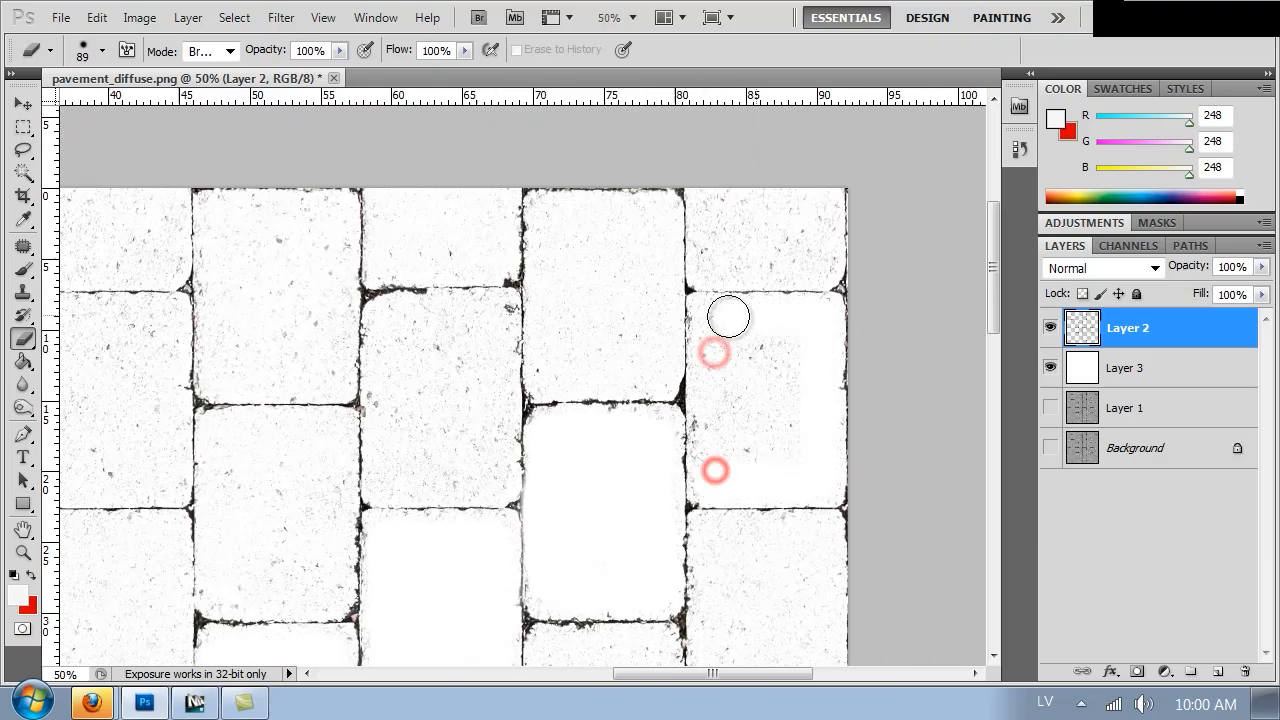
Continue erasing stray speckles from the paver interiors across the middle of the texture
{"action": "mouse_move", "coordinate": [713, 197]}
{"action": "left_mouse_down"}
{"action": "mouse_move", "coordinate": [711, 214]}
{"action": "mouse_move", "coordinate": [554, 280]}
{"action": "mouse_move", "coordinate": [560, 369]}
{"action": "mouse_move", "coordinate": [491, 309]}
{"action": "mouse_move", "coordinate": [389, 478]}
{"action": "mouse_move", "coordinate": [384, 225]}
{"action": "left_mouse_up"}
{"action": "left_click_drag", "start_coordinate": [384, 225], "coordinate": [500, 235]}
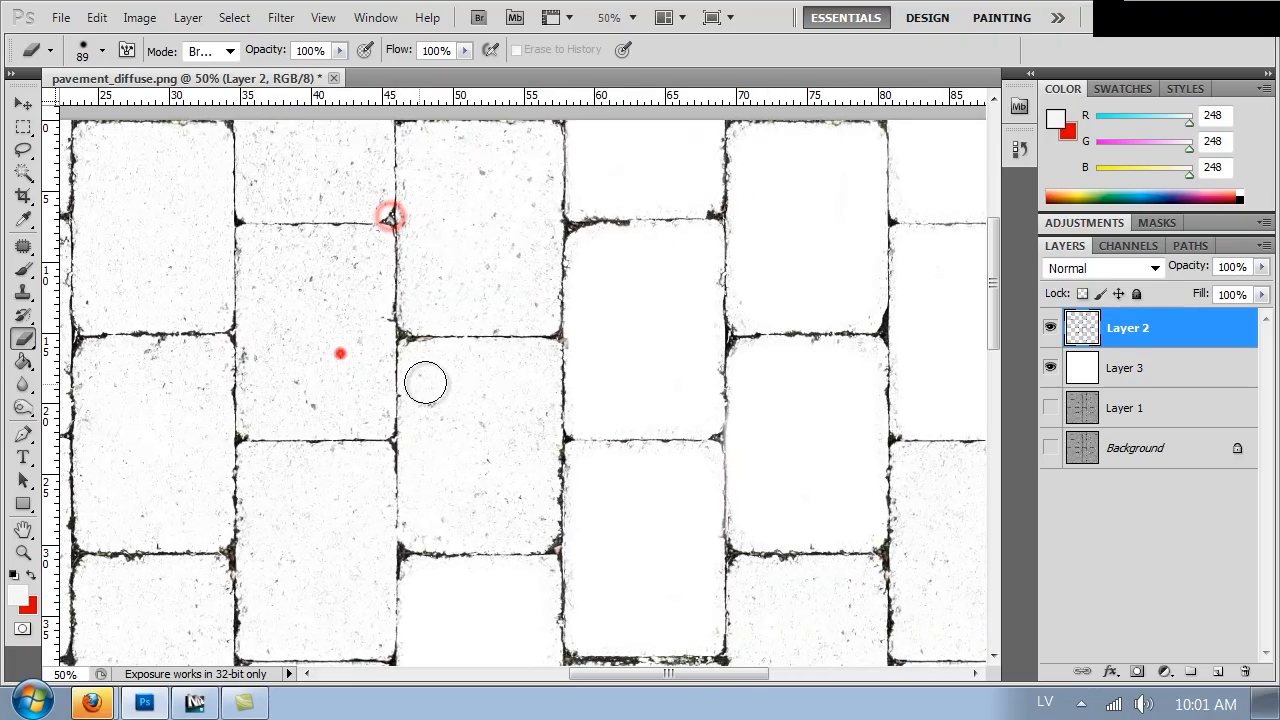
{"action": "mouse_move", "coordinate": [423, 380]}
{"action": "left_mouse_down"}
{"action": "mouse_move", "coordinate": [423, 517]}
{"action": "mouse_move", "coordinate": [524, 311]}
{"action": "mouse_move", "coordinate": [417, 203]}
{"action": "mouse_move", "coordinate": [426, 294]}
{"action": "mouse_move", "coordinate": [531, 303]}
{"action": "left_mouse_up"}
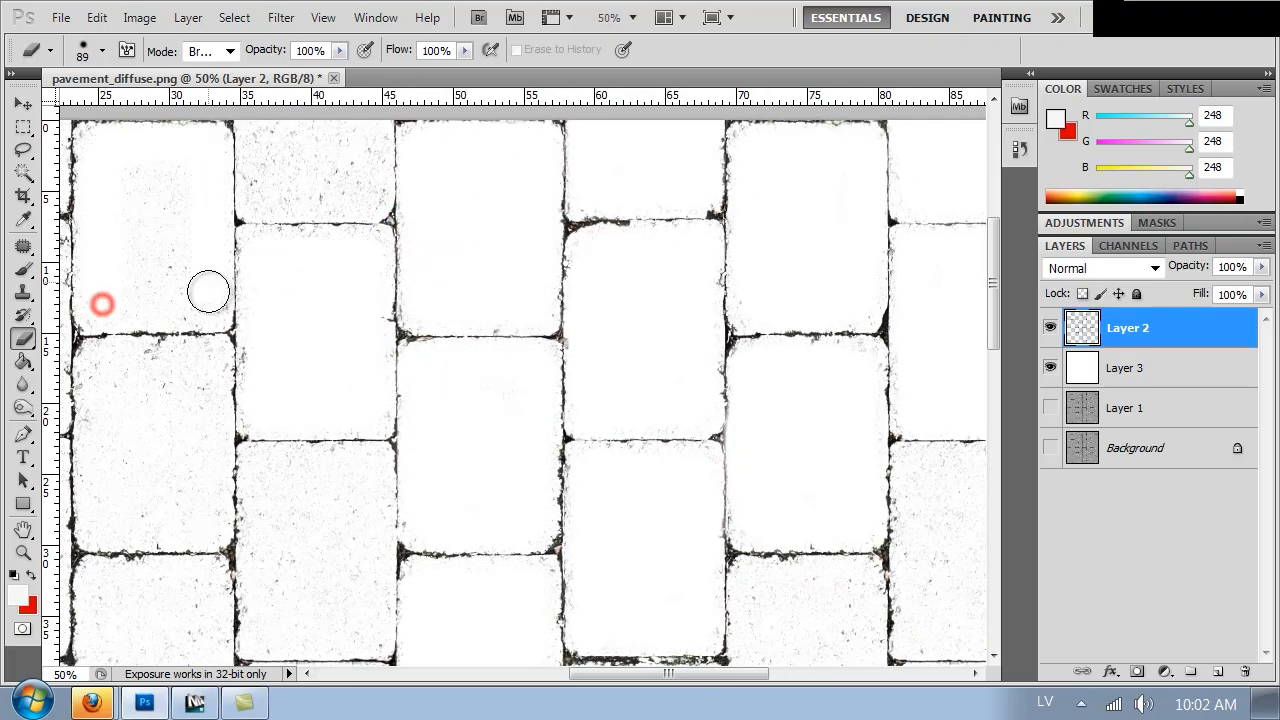
{"action": "left_click_drag", "start_coordinate": [203, 277], "coordinate": [680, 291]}
{"action": "mouse_move", "coordinate": [247, 172]}
{"action": "left_mouse_down"}
{"action": "mouse_move", "coordinate": [240, 294]}
{"action": "mouse_move", "coordinate": [494, 260]}
{"action": "mouse_move", "coordinate": [417, 429]}
{"action": "mouse_move", "coordinate": [338, 382]}
{"action": "mouse_move", "coordinate": [329, 470]}
{"action": "left_mouse_up"}
{"action": "left_click_drag", "start_coordinate": [577, 444], "coordinate": [445, 322]}
{"action": "mouse_move", "coordinate": [457, 277]}
{"action": "left_mouse_down"}
{"action": "mouse_move", "coordinate": [562, 398]}
{"action": "mouse_move", "coordinate": [521, 307]}
{"action": "left_mouse_up"}
{"action": "mouse_move", "coordinate": [303, 355]}
{"action": "left_mouse_down"}
{"action": "mouse_move", "coordinate": [294, 483]}
{"action": "mouse_move", "coordinate": [345, 440]}
{"action": "left_mouse_up"}
{"action": "mouse_move", "coordinate": [614, 386]}
{"action": "left_mouse_down"}
{"action": "mouse_move", "coordinate": [717, 489]}
{"action": "mouse_move", "coordinate": [677, 474]}
{"action": "left_mouse_up"}
{"action": "left_click_drag", "start_coordinate": [406, 454], "coordinate": [491, 279]}
{"action": "mouse_move", "coordinate": [203, 300]}
{"action": "left_mouse_down"}
{"action": "mouse_move", "coordinate": [271, 457]}
{"action": "mouse_move", "coordinate": [262, 420]}
{"action": "left_mouse_up"}
{"action": "mouse_move", "coordinate": [399, 405]}
{"action": "left_mouse_down"}
{"action": "mouse_move", "coordinate": [480, 445]}
{"action": "mouse_move", "coordinate": [390, 494]}
{"action": "left_mouse_up"}
{"action": "mouse_move", "coordinate": [541, 448]}
{"action": "left_mouse_down"}
{"action": "mouse_move", "coordinate": [540, 323]}
{"action": "mouse_move", "coordinate": [576, 388]}
{"action": "left_mouse_up"}
{"action": "left_click_drag", "start_coordinate": [655, 460], "coordinate": [385, 353]}
{"action": "mouse_move", "coordinate": [463, 337]}
{"action": "left_mouse_down"}
{"action": "mouse_move", "coordinate": [430, 298]}
{"action": "mouse_move", "coordinate": [497, 383]}
{"action": "left_mouse_up"}
{"action": "left_click_drag", "start_coordinate": [757, 316], "coordinate": [808, 400]}
{"action": "left_click_drag", "start_coordinate": [749, 357], "coordinate": [368, 357]}
{"action": "left_click_drag", "start_coordinate": [537, 246], "coordinate": [437, 436]}
{"action": "mouse_move", "coordinate": [600, 291]}
{"action": "left_mouse_down"}
{"action": "mouse_move", "coordinate": [706, 269]}
{"action": "mouse_move", "coordinate": [683, 391]}
{"action": "mouse_move", "coordinate": [627, 263]}
{"action": "left_mouse_up"}
{"action": "mouse_move", "coordinate": [610, 347]}
{"action": "left_mouse_down"}
{"action": "mouse_move", "coordinate": [607, 504]}
{"action": "mouse_move", "coordinate": [677, 402]}
{"action": "left_mouse_up"}
{"action": "mouse_move", "coordinate": [440, 240]}
{"action": "left_mouse_down"}
{"action": "mouse_move", "coordinate": [511, 234]}
{"action": "mouse_move", "coordinate": [440, 382]}
{"action": "mouse_move", "coordinate": [539, 395]}
{"action": "left_mouse_up"}
{"action": "left_click_drag", "start_coordinate": [539, 427], "coordinate": [559, 264]}
{"action": "mouse_move", "coordinate": [464, 290]}
{"action": "left_mouse_down"}
{"action": "mouse_move", "coordinate": [549, 287]}
{"action": "mouse_move", "coordinate": [540, 430]}
{"action": "left_mouse_up"}
{"action": "mouse_move", "coordinate": [620, 389]}
{"action": "left_mouse_down"}
{"action": "mouse_move", "coordinate": [663, 392]}
{"action": "mouse_move", "coordinate": [642, 465]}
{"action": "left_mouse_up"}
{"action": "mouse_move", "coordinate": [626, 503]}
{"action": "left_mouse_down"}
{"action": "mouse_move", "coordinate": [631, 537]}
{"action": "mouse_move", "coordinate": [622, 510]}
{"action": "left_mouse_up"}
{"action": "left_click_drag", "start_coordinate": [629, 457], "coordinate": [660, 450]}
{"action": "mouse_move", "coordinate": [629, 417]}
{"action": "left_mouse_down"}
{"action": "mouse_move", "coordinate": [731, 497]}
{"action": "mouse_move", "coordinate": [645, 392]}
{"action": "left_mouse_up"}
{"action": "mouse_move", "coordinate": [425, 498]}
{"action": "left_mouse_down"}
{"action": "mouse_move", "coordinate": [458, 337]}
{"action": "mouse_move", "coordinate": [573, 436]}
{"action": "left_mouse_up"}
{"action": "mouse_move", "coordinate": [655, 449]}
{"action": "left_mouse_down"}
{"action": "mouse_move", "coordinate": [660, 552]}
{"action": "mouse_move", "coordinate": [740, 585]}
{"action": "left_mouse_up"}
{"action": "mouse_move", "coordinate": [337, 251]}
{"action": "left_mouse_down"}
{"action": "mouse_move", "coordinate": [435, 252]}
{"action": "mouse_move", "coordinate": [377, 300]}
{"action": "left_mouse_up"}
{"action": "left_click_drag", "start_coordinate": [553, 425], "coordinate": [506, 258]}
{"action": "mouse_move", "coordinate": [461, 394]}
{"action": "left_mouse_down"}
{"action": "mouse_move", "coordinate": [549, 554]}
{"action": "mouse_move", "coordinate": [442, 441]}
{"action": "left_mouse_up"}
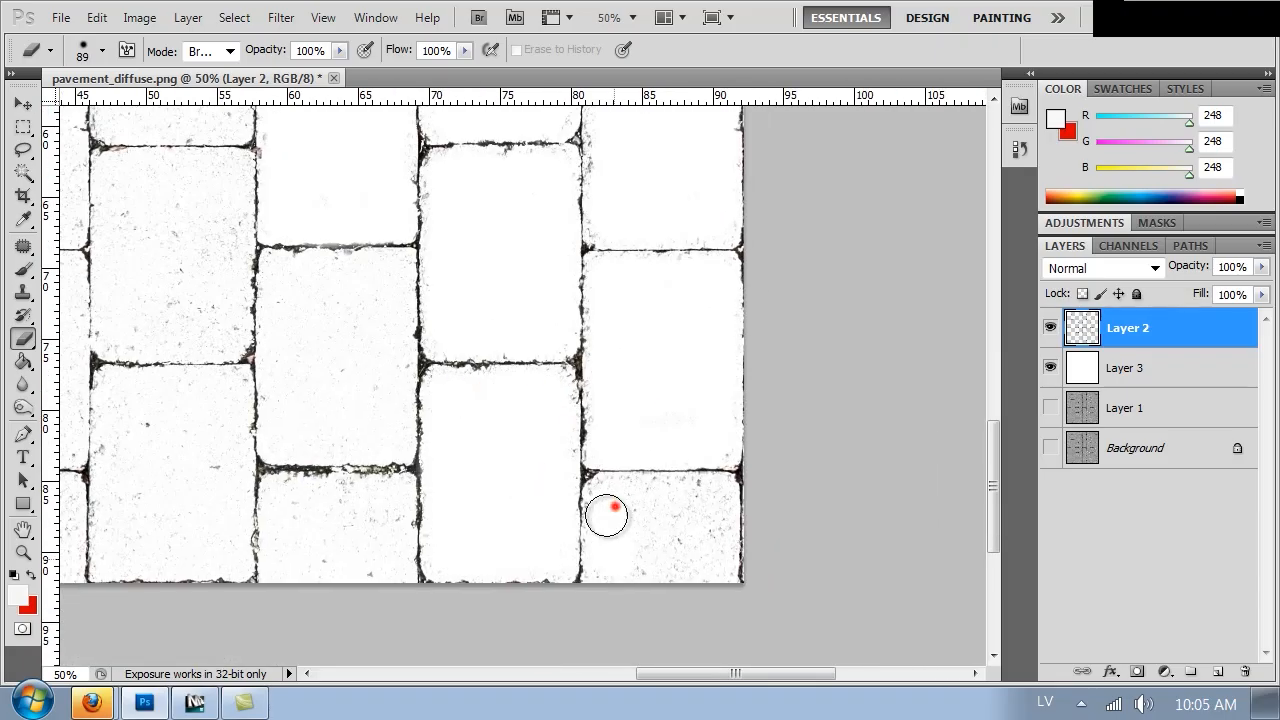
Erase the remaining speckles inside the pavers near the lower right and left edges of the texture
{"action": "left_click_drag", "start_coordinate": [614, 506], "coordinate": [712, 501]}
{"action": "left_click_drag", "start_coordinate": [297, 377], "coordinate": [474, 377]}
{"action": "left_click_drag", "start_coordinate": [463, 286], "coordinate": [514, 361]}
{"action": "left_click_drag", "start_coordinate": [469, 525], "coordinate": [543, 505]}
{"action": "left_click_drag", "start_coordinate": [391, 442], "coordinate": [530, 429]}
{"action": "left_click_drag", "start_coordinate": [426, 374], "coordinate": [482, 491]}
{"action": "left_click_drag", "start_coordinate": [471, 300], "coordinate": [585, 448]}
{"action": "left_click_drag", "start_coordinate": [519, 320], "coordinate": [548, 509]}
{"action": "left_click_drag", "start_coordinate": [503, 264], "coordinate": [567, 300]}
{"action": "left_click_drag", "start_coordinate": [460, 406], "coordinate": [620, 222]}
{"action": "left_click_drag", "start_coordinate": [506, 175], "coordinate": [566, 251]}
{"action": "left_click_drag", "start_coordinate": [540, 426], "coordinate": [516, 288]}
{"action": "left_click_drag", "start_coordinate": [483, 266], "coordinate": [483, 346]}
{"action": "left_click_drag", "start_coordinate": [484, 493], "coordinate": [585, 487]}
{"action": "left_click_drag", "start_coordinate": [474, 351], "coordinate": [552, 515]}
{"action": "left_click_drag", "start_coordinate": [528, 389], "coordinate": [601, 540]}
{"action": "left_click_drag", "start_coordinate": [466, 249], "coordinate": [574, 391]}
{"action": "left_click_drag", "start_coordinate": [560, 491], "coordinate": [543, 314]}
{"action": "mouse_move", "coordinate": [460, 294]}
{"action": "left_mouse_down"}
{"action": "mouse_move", "coordinate": [534, 288]}
{"action": "mouse_move", "coordinate": [502, 455]}
{"action": "left_mouse_up"}
{"action": "left_click_drag", "start_coordinate": [521, 468], "coordinate": [511, 289]}
{"action": "left_click_drag", "start_coordinate": [442, 334], "coordinate": [515, 443]}
{"action": "left_click_drag", "start_coordinate": [274, 451], "coordinate": [448, 478]}
{"action": "left_click_drag", "start_coordinate": [343, 361], "coordinate": [372, 490]}
{"action": "left_click_drag", "start_coordinate": [286, 357], "coordinate": [352, 469]}
{"action": "mouse_move", "coordinate": [455, 398]}
{"action": "left_mouse_down"}
{"action": "mouse_move", "coordinate": [505, 336]}
{"action": "mouse_move", "coordinate": [475, 344]}
{"action": "left_mouse_up"}
{"action": "left_click_drag", "start_coordinate": [451, 274], "coordinate": [478, 443]}
{"action": "mouse_move", "coordinate": [426, 308]}
{"action": "left_mouse_down"}
{"action": "mouse_move", "coordinate": [320, 306]}
{"action": "mouse_move", "coordinate": [309, 463]}
{"action": "mouse_move", "coordinate": [365, 475]}
{"action": "mouse_move", "coordinate": [417, 466]}
{"action": "mouse_move", "coordinate": [423, 343]}
{"action": "mouse_move", "coordinate": [383, 392]}
{"action": "mouse_move", "coordinate": [349, 349]}
{"action": "mouse_move", "coordinate": [354, 440]}
{"action": "mouse_move", "coordinate": [385, 415]}
{"action": "left_mouse_up"}
{"action": "left_click", "coordinate": [477, 199]}
{"action": "mouse_move", "coordinate": [477, 199]}
{"action": "left_mouse_down"}
{"action": "mouse_move", "coordinate": [580, 194]}
{"action": "mouse_move", "coordinate": [583, 334]}
{"action": "mouse_move", "coordinate": [557, 357]}
{"action": "mouse_move", "coordinate": [489, 360]}
{"action": "mouse_move", "coordinate": [471, 206]}
{"action": "mouse_move", "coordinate": [486, 206]}
{"action": "mouse_move", "coordinate": [517, 306]}
{"action": "mouse_move", "coordinate": [551, 271]}
{"action": "left_mouse_up"}
{"action": "left_click_drag", "start_coordinate": [484, 235], "coordinate": [538, 387]}
{"action": "mouse_move", "coordinate": [466, 257]}
{"action": "left_mouse_down"}
{"action": "mouse_move", "coordinate": [474, 249]}
{"action": "mouse_move", "coordinate": [362, 244]}
{"action": "mouse_move", "coordinate": [360, 403]}
{"action": "mouse_move", "coordinate": [469, 411]}
{"action": "mouse_move", "coordinate": [471, 269]}
{"action": "mouse_move", "coordinate": [430, 335]}
{"action": "mouse_move", "coordinate": [400, 323]}
{"action": "mouse_move", "coordinate": [383, 280]}
{"action": "mouse_move", "coordinate": [434, 269]}
{"action": "mouse_move", "coordinate": [423, 297]}
{"action": "left_mouse_up"}
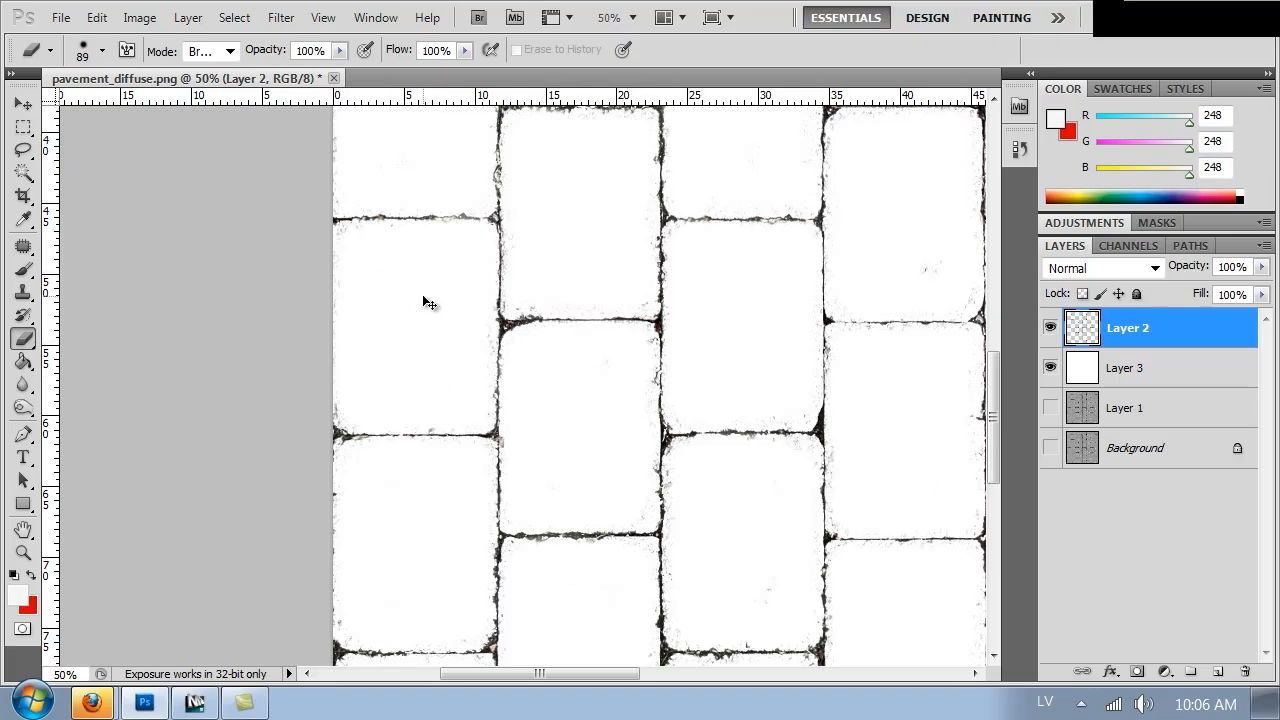
Apply Levels to the grout layer with input levels 61, 1.00 and 141
{"action": "key", "text": "ctrl+minus"}
{"action": "key", "text": "ctrl+minus"}
{"action": "key", "text": "ctrl+minus"}
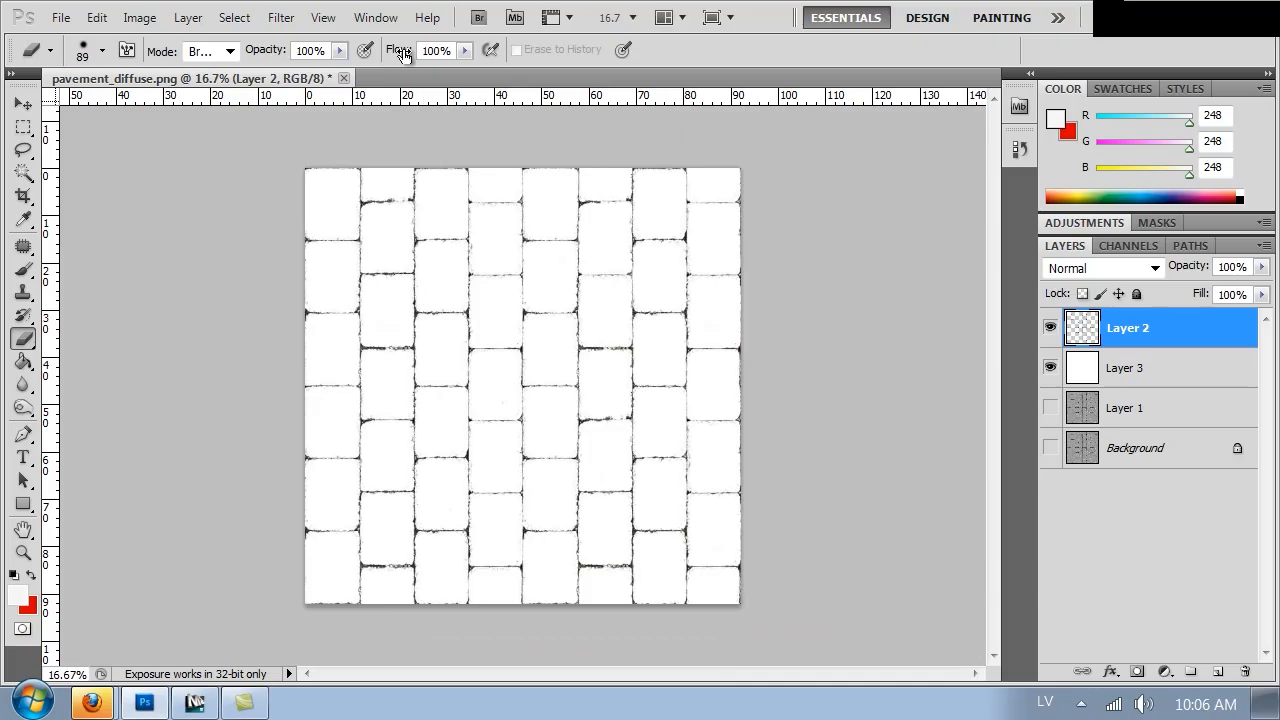
{"action": "key", "text": "ctrl+plus"}
{"action": "key", "text": "ctrl+plus"}
{"action": "key", "text": "ctrl+plus"}
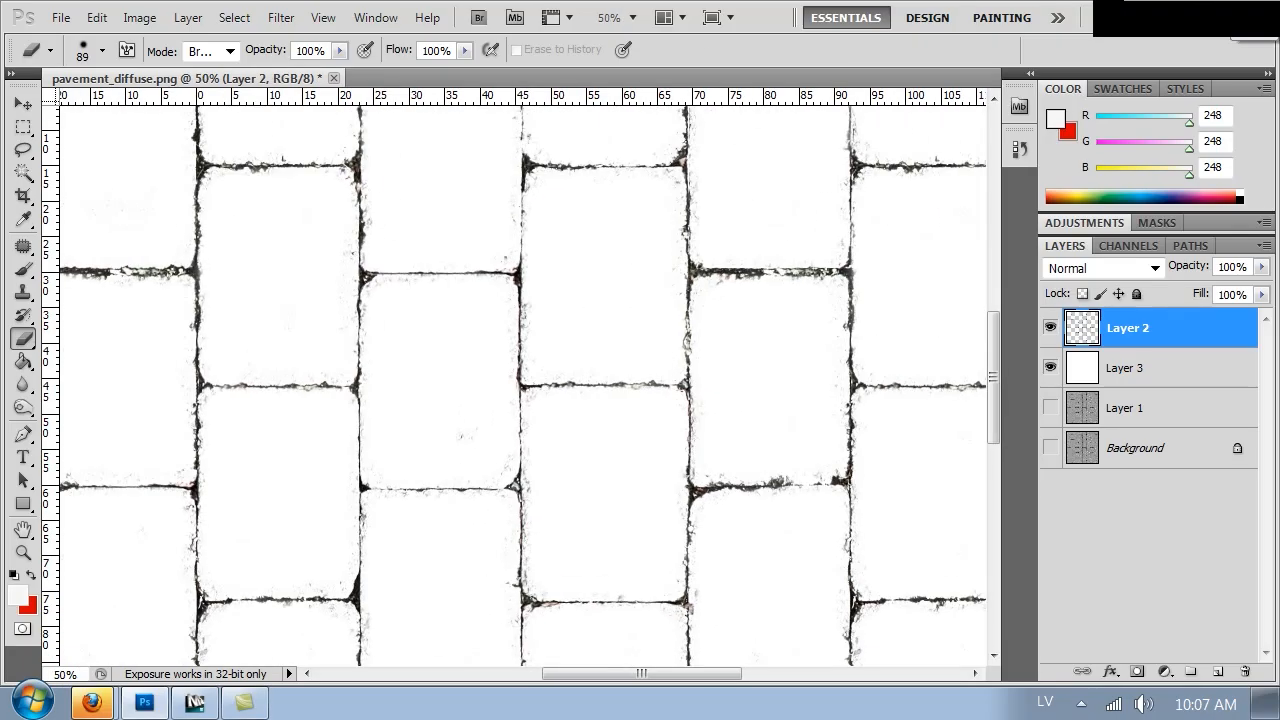
{"action": "key", "text": "ctrl+l"}
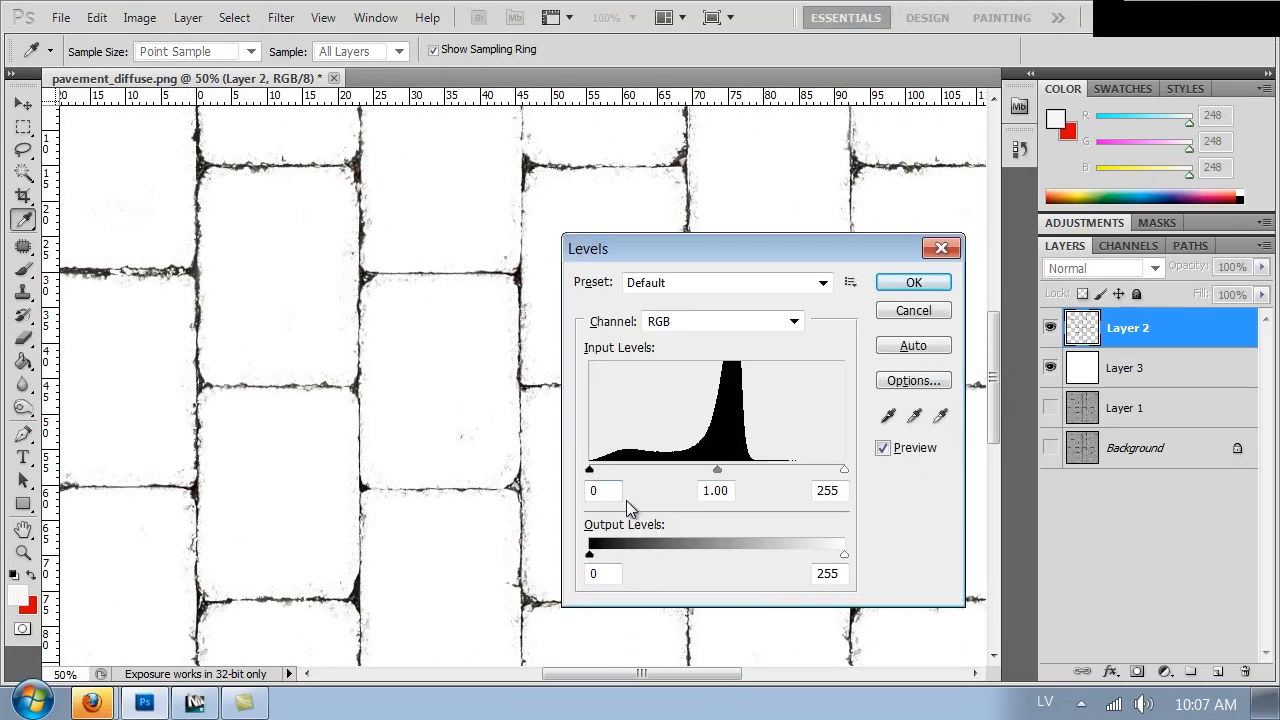
{"action": "left_click_drag", "start_coordinate": [591, 474], "coordinate": [627, 472]}
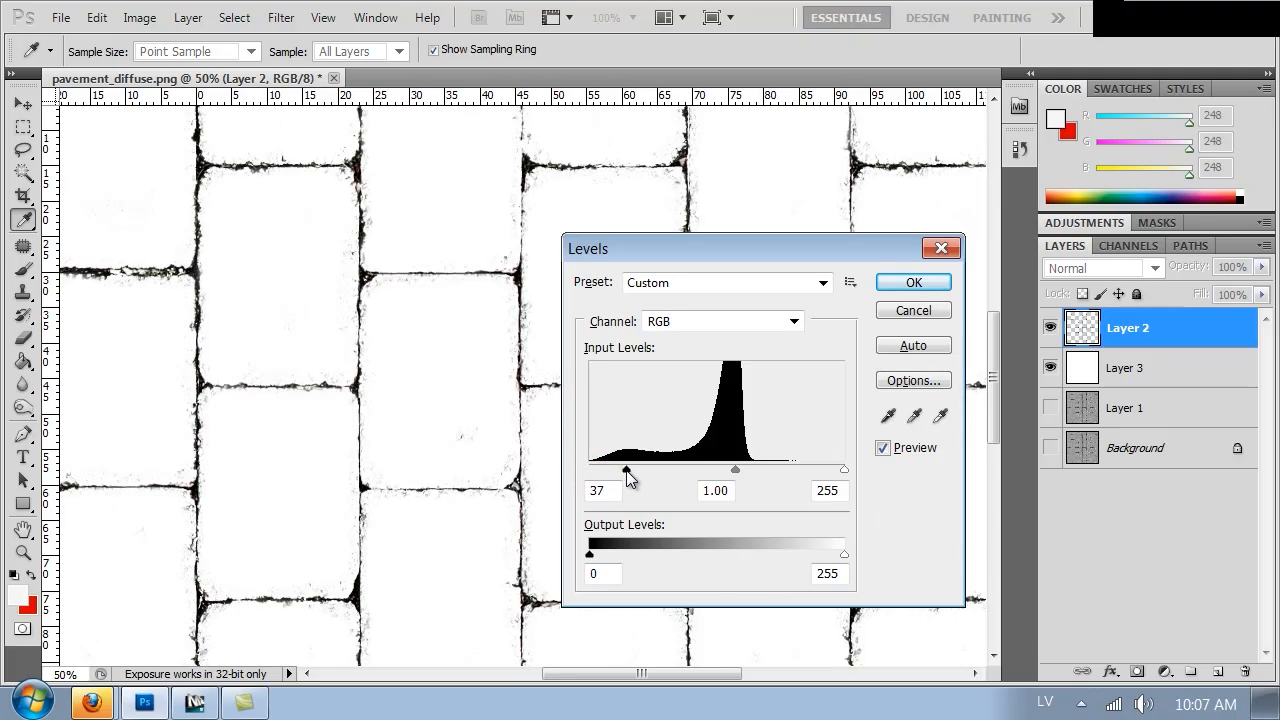
{"action": "left_click_drag", "start_coordinate": [844, 470], "coordinate": [733, 466]}
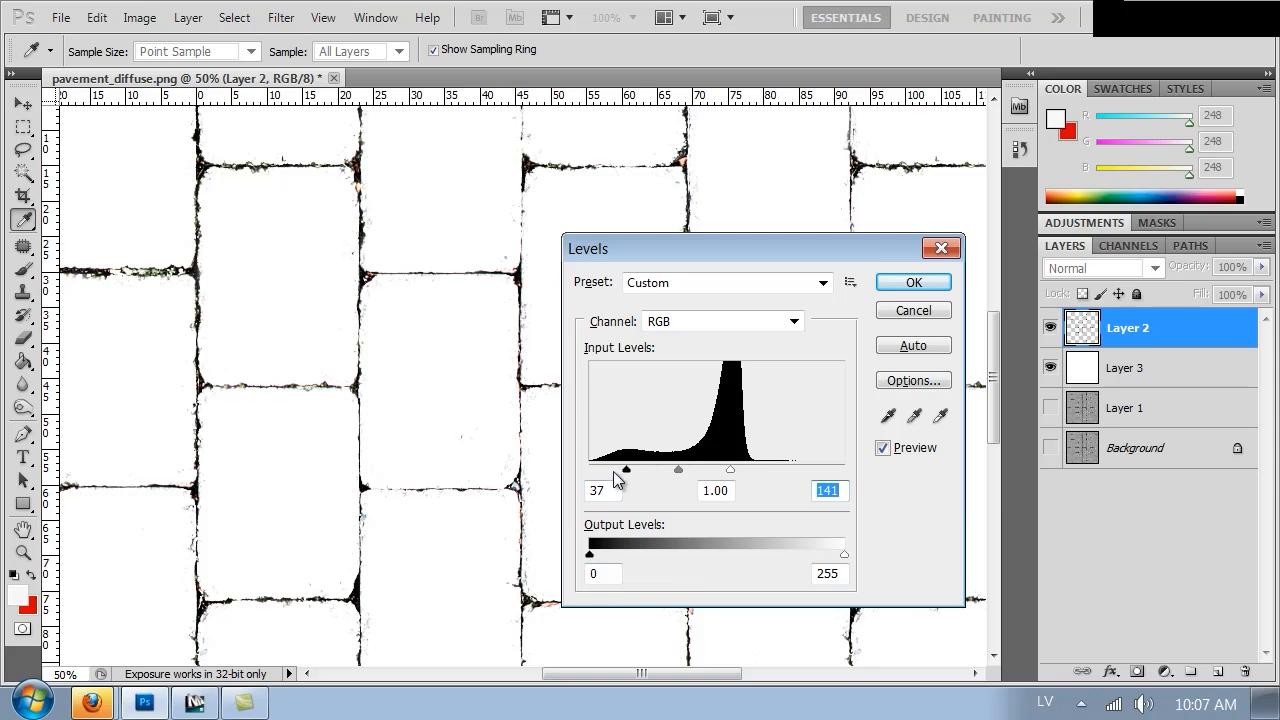
{"action": "left_click_drag", "start_coordinate": [626, 474], "coordinate": [640, 474]}
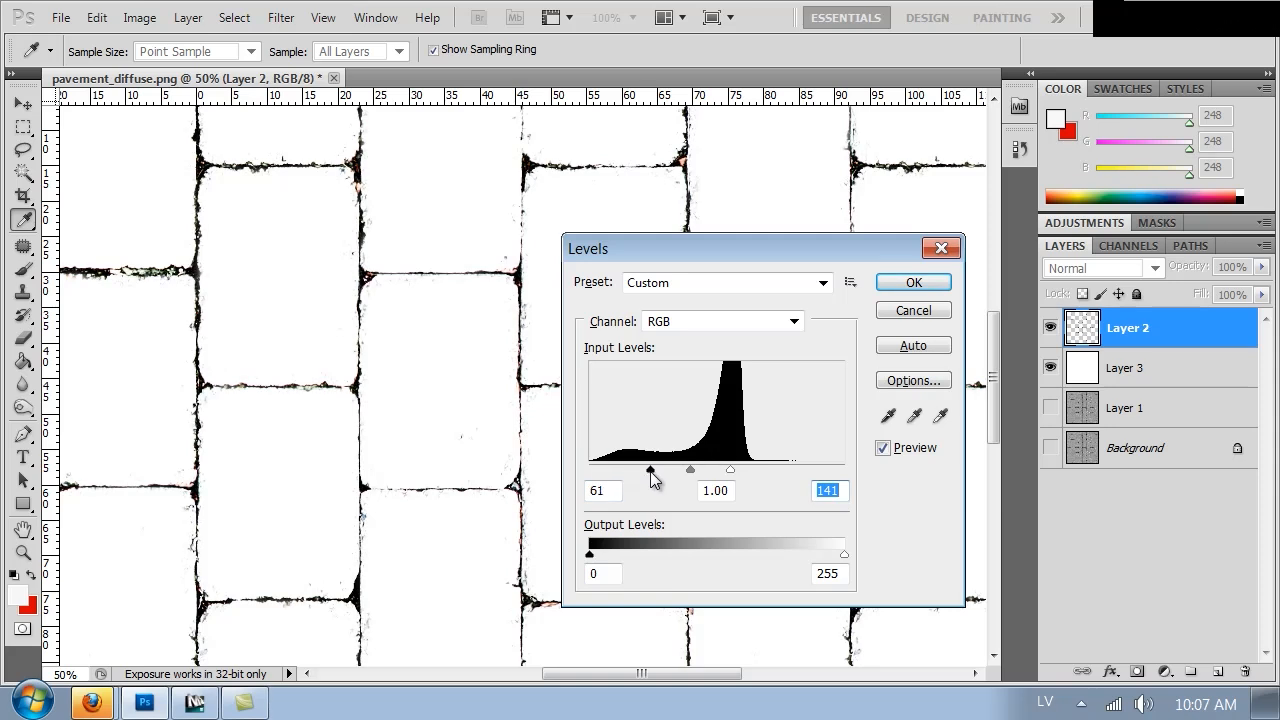
{"action": "left_click", "coordinate": [913, 282]}
Remove all saturation from the grout layer with Hue/Saturation
{"action": "key", "text": "e"}
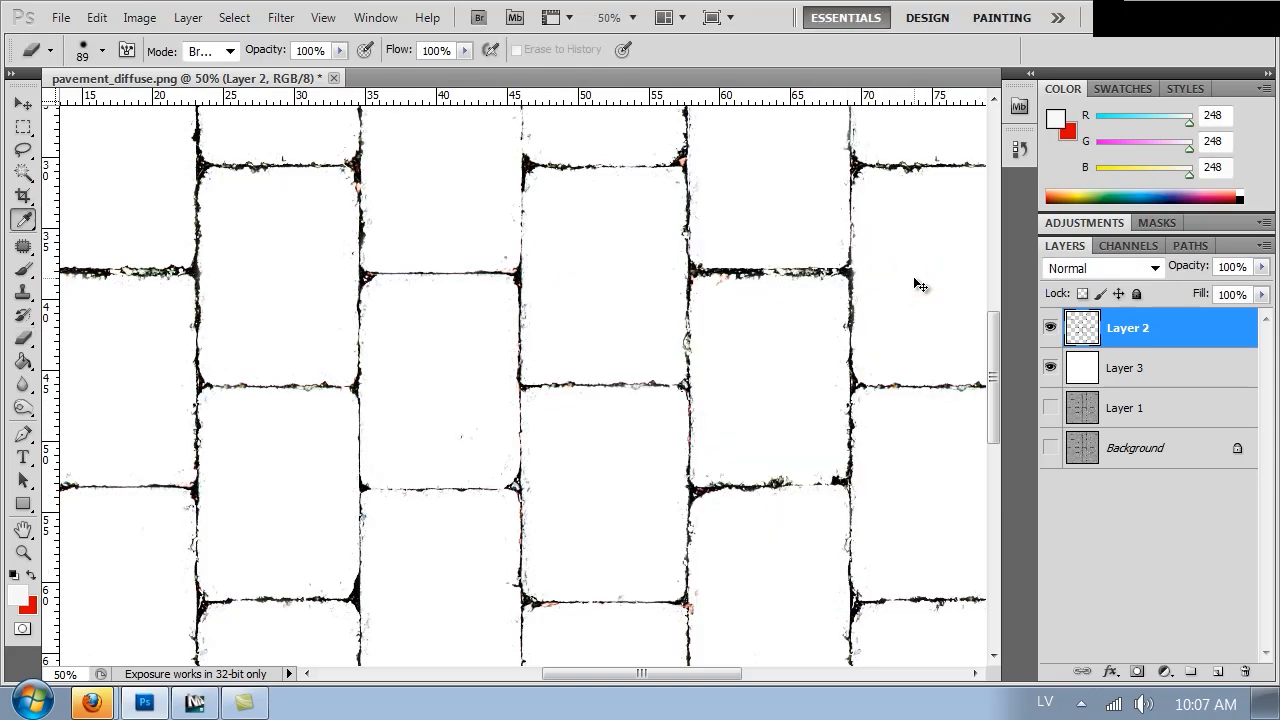
{"action": "key", "text": "ctrl+u"}
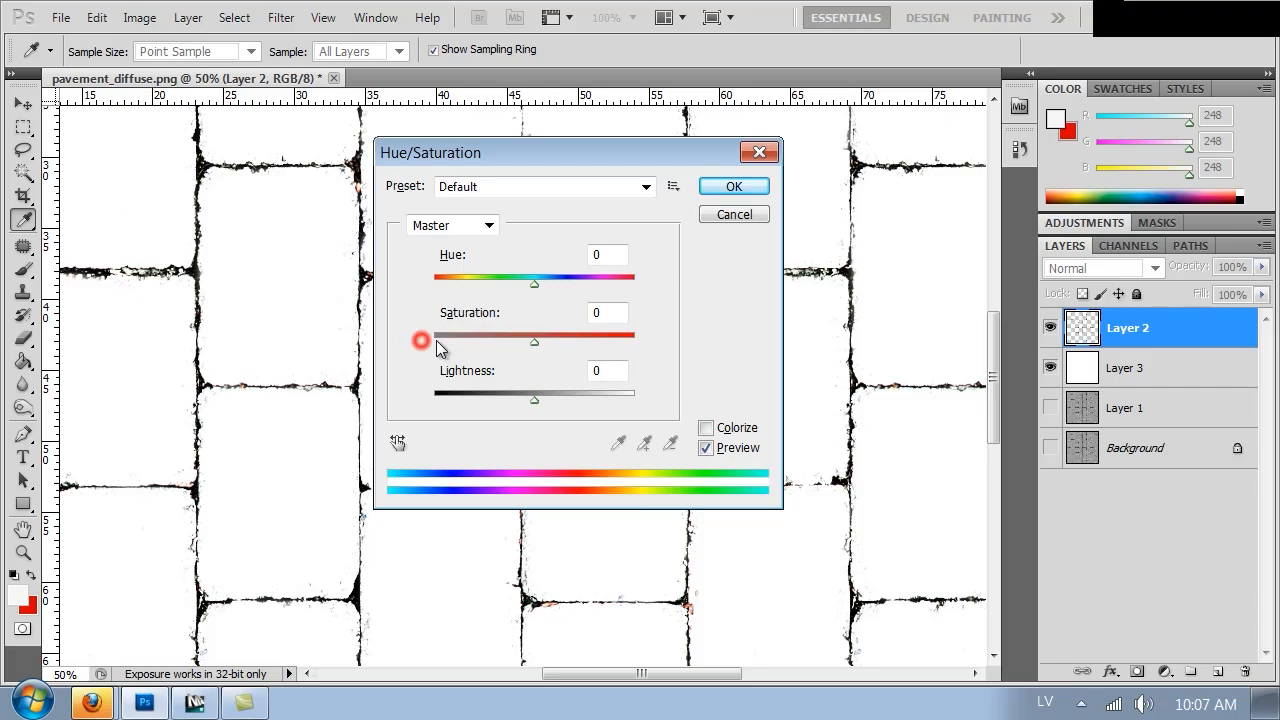
{"action": "left_click_drag", "start_coordinate": [422, 345], "coordinate": [405, 348]}
{"action": "left_click", "coordinate": [734, 187]}
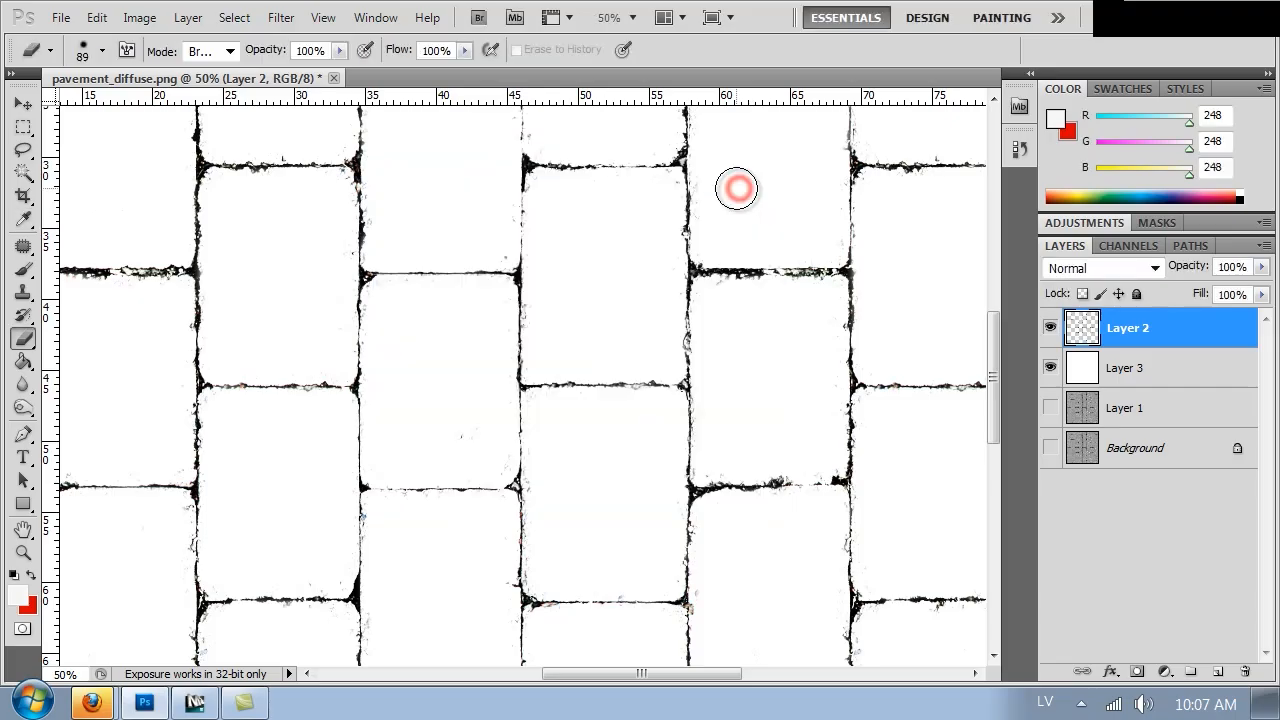
Zoom in and out to inspect the cleaned grout lines closely
{"action": "key", "text": "ctrl+minus"}
{"action": "key", "text": "ctrl+minus"}
{"action": "key", "text": "ctrl+minus"}
{"action": "key", "text": "ctrl+plus"}
{"action": "key", "text": "ctrl+plus"}
{"action": "key", "text": "ctrl+plus"}
{"action": "key", "text": "ctrl+plus"}
{"action": "key", "text": "ctrl+plus"}
{"action": "key", "text": "ctrl+plus"}
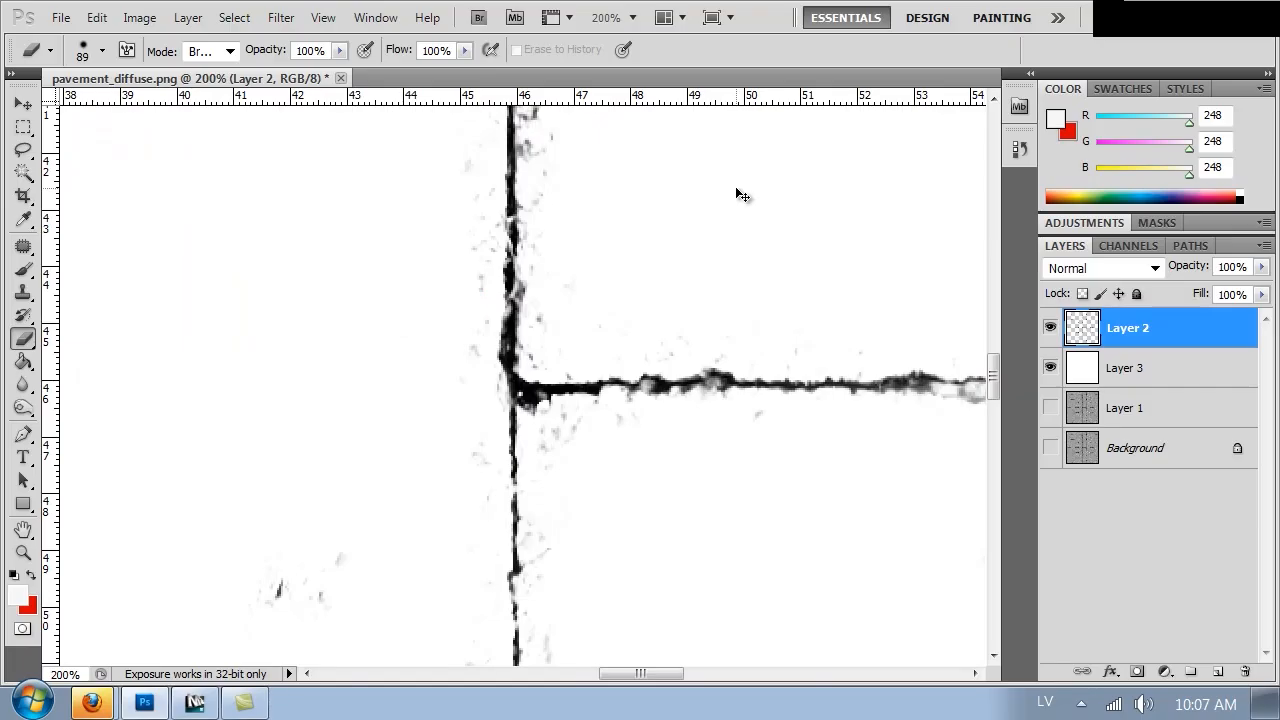
{"action": "key", "text": "ctrl+minus"}
{"action": "key", "text": "ctrl+minus"}
{"action": "key", "text": "ctrl+minus"}
{"action": "key", "text": "ctrl+minus"}
{"action": "key", "text": "ctrl+minus"}
{"action": "key", "text": "ctrl+minus"}
{"action": "key", "text": "ctrl+plus"}
Duplicate Layer 2 and apply a Gaussian Blur with a 27.0 pixel radius to the copy
{"action": "key", "text": "ctrl+j"}
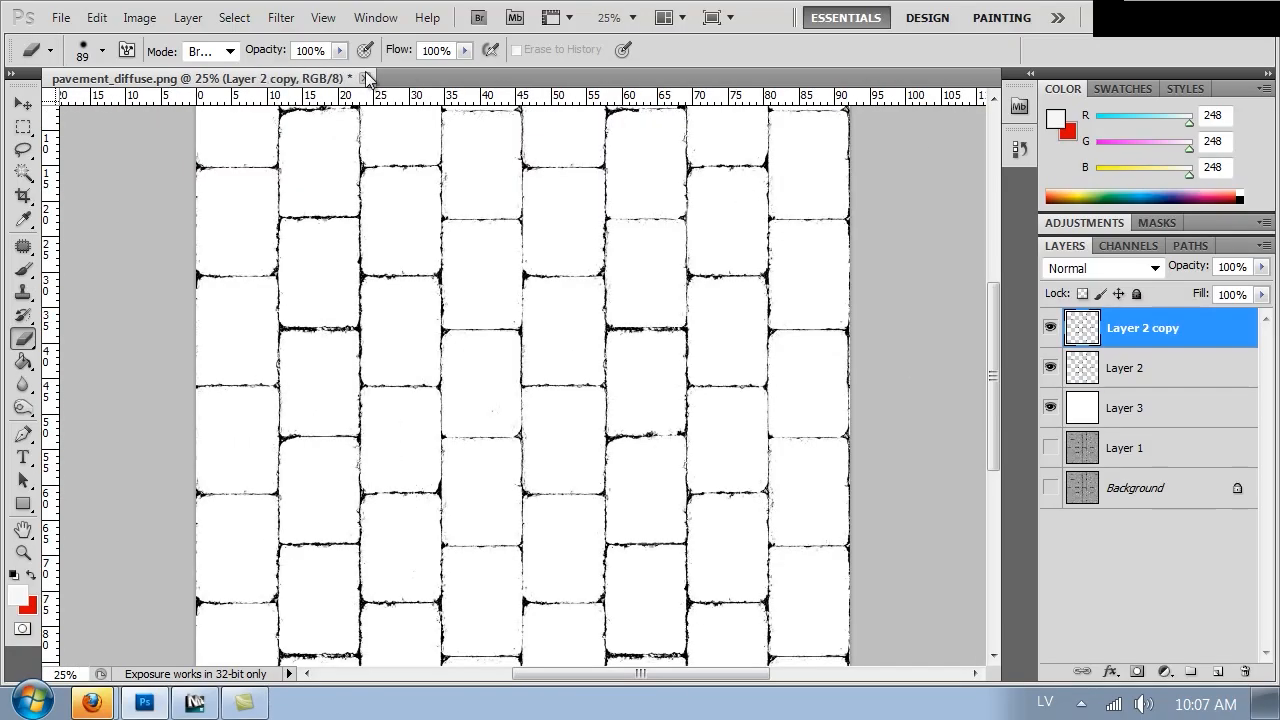
{"action": "left_click", "coordinate": [280, 18]}
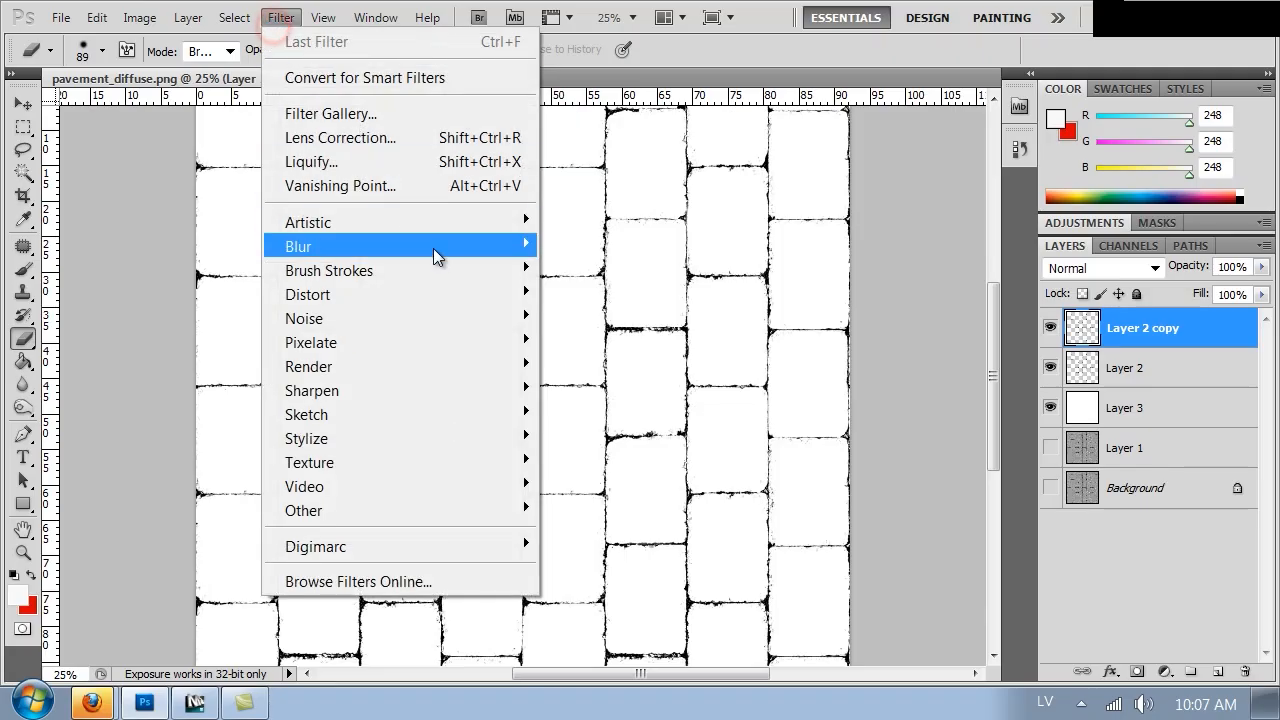
{"action": "mouse_move", "coordinate": [434, 248]}
{"action": "left_click", "coordinate": [586, 293]}
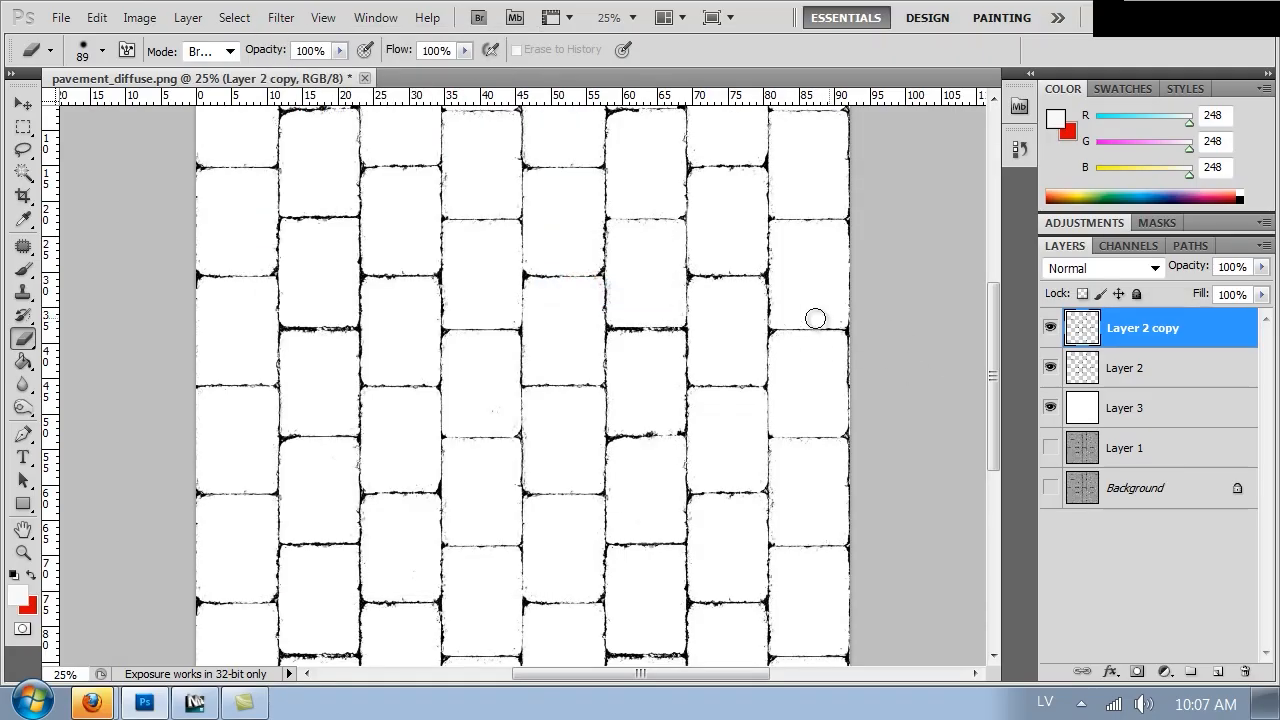
{"action": "left_click", "coordinate": [280, 18]}
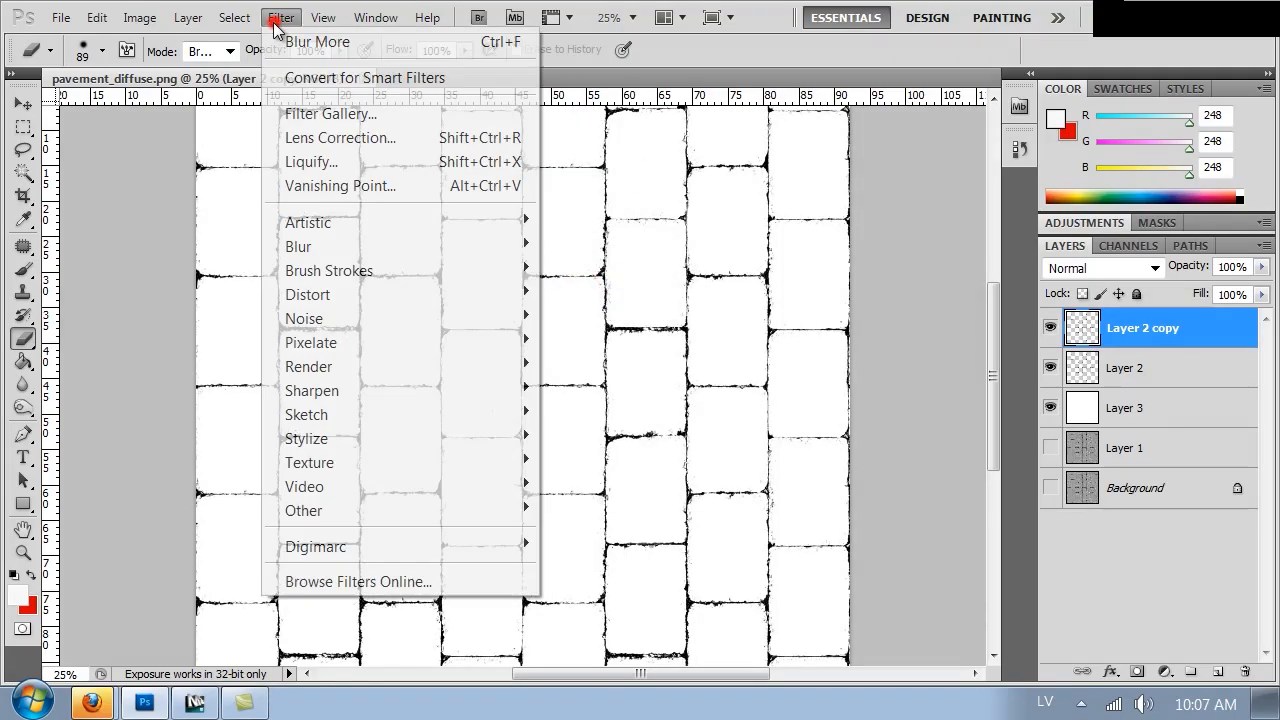
{"action": "left_click", "coordinate": [463, 246]}
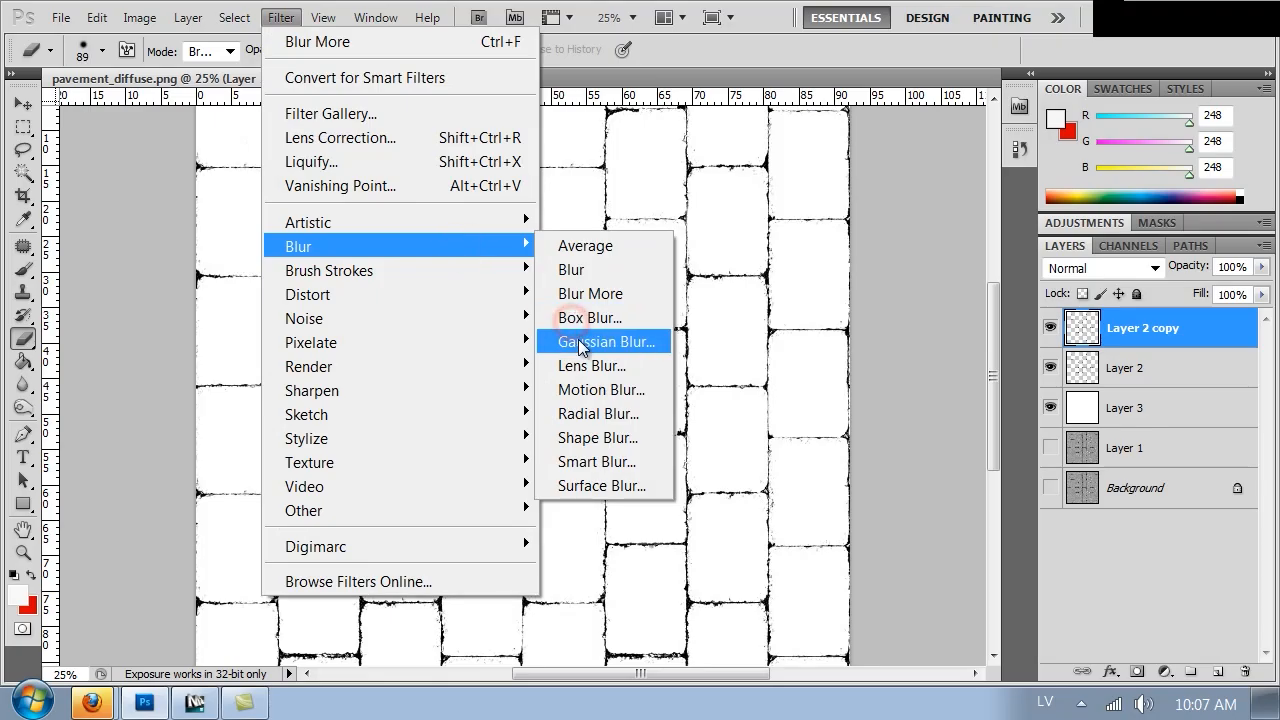
{"action": "left_click", "coordinate": [592, 341]}
{"action": "left_click_drag", "start_coordinate": [829, 499], "coordinate": [861, 499]}
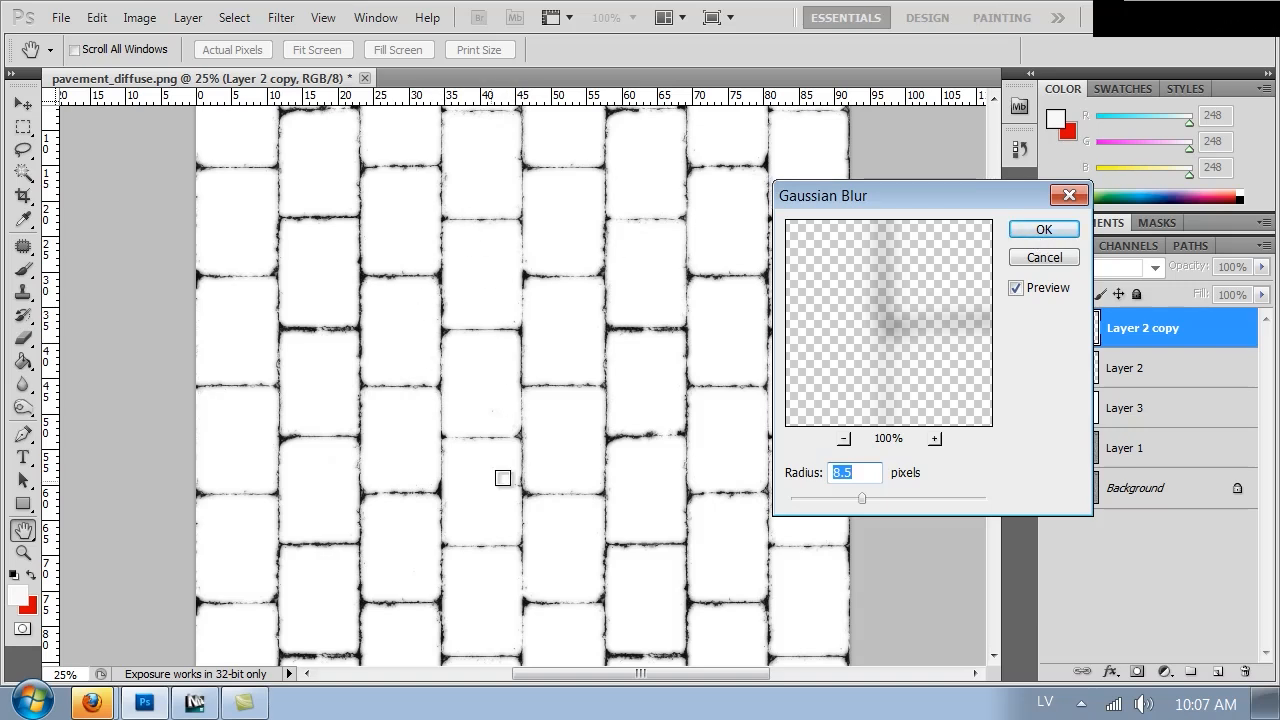
{"action": "left_click_drag", "start_coordinate": [863, 498], "coordinate": [883, 498]}
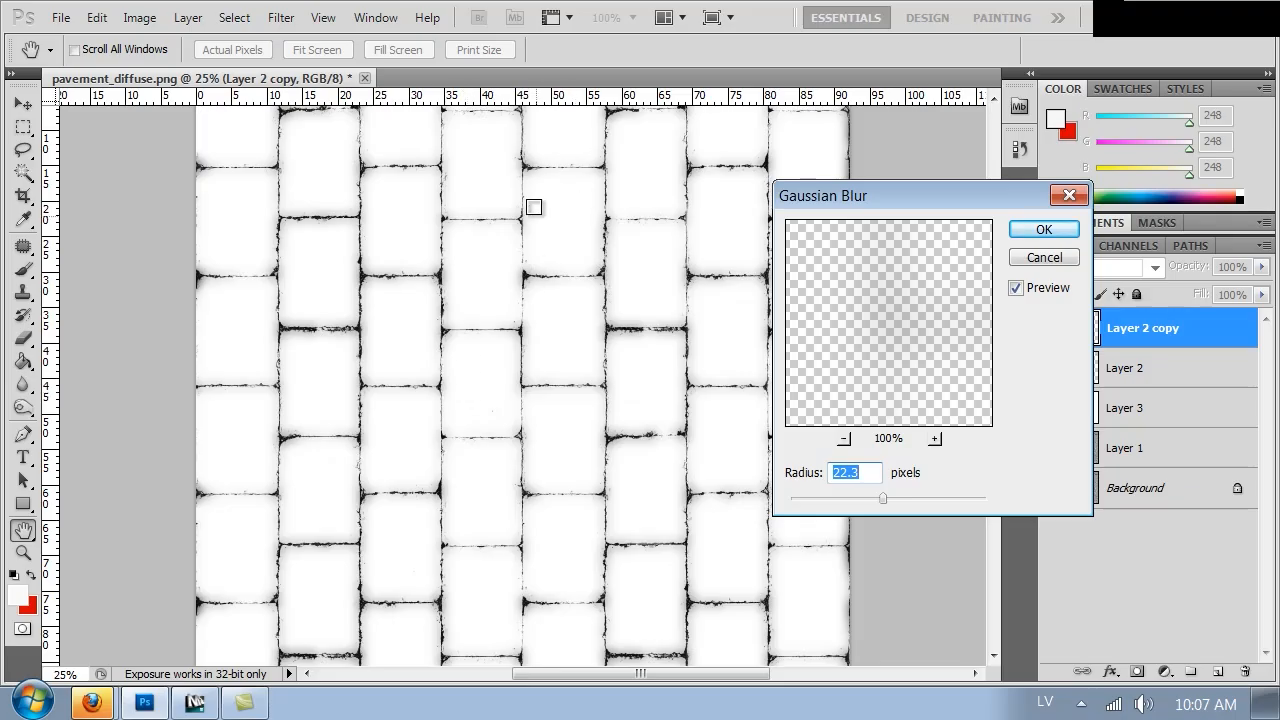
{"action": "left_click_drag", "start_coordinate": [886, 497], "coordinate": [891, 503]}
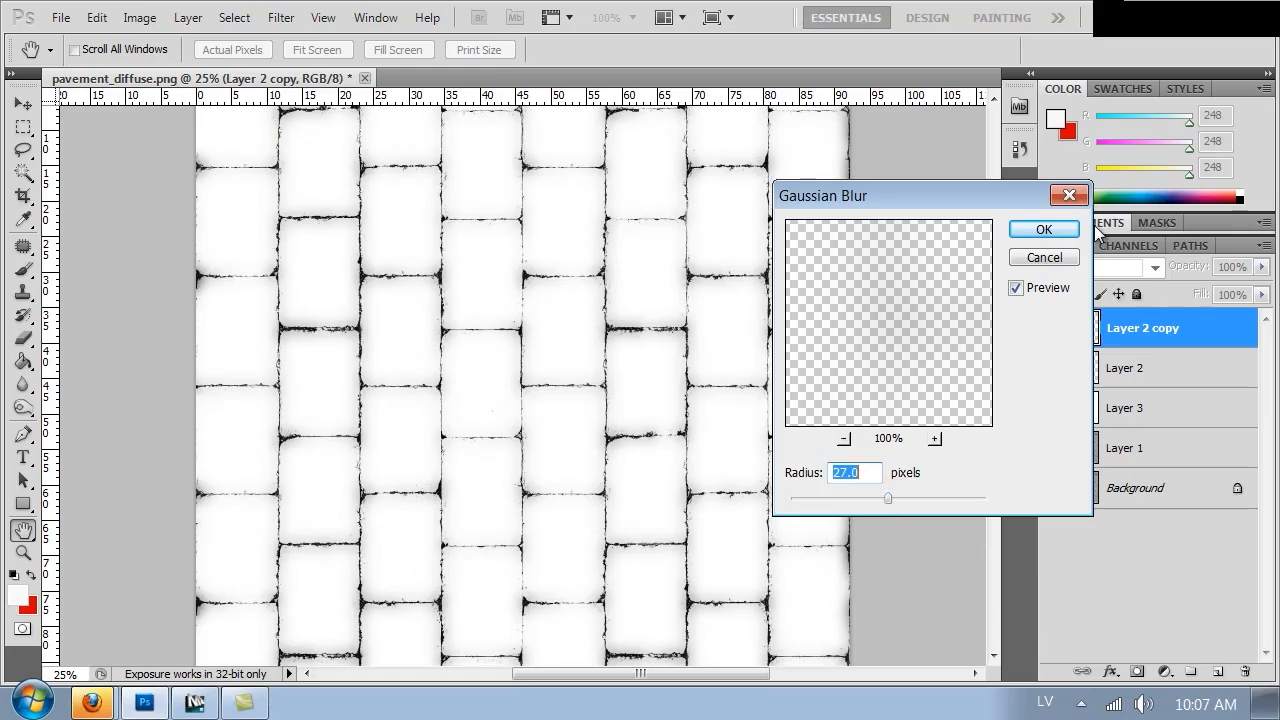
{"action": "left_click", "coordinate": [1042, 229]}
Duplicate Layer 2 again, blur the copy with a Gaussian Blur of about 6 pixels, and toggle its visibility to compare
{"action": "key", "text": "e"}
{"action": "left_click", "coordinate": [1107, 370]}
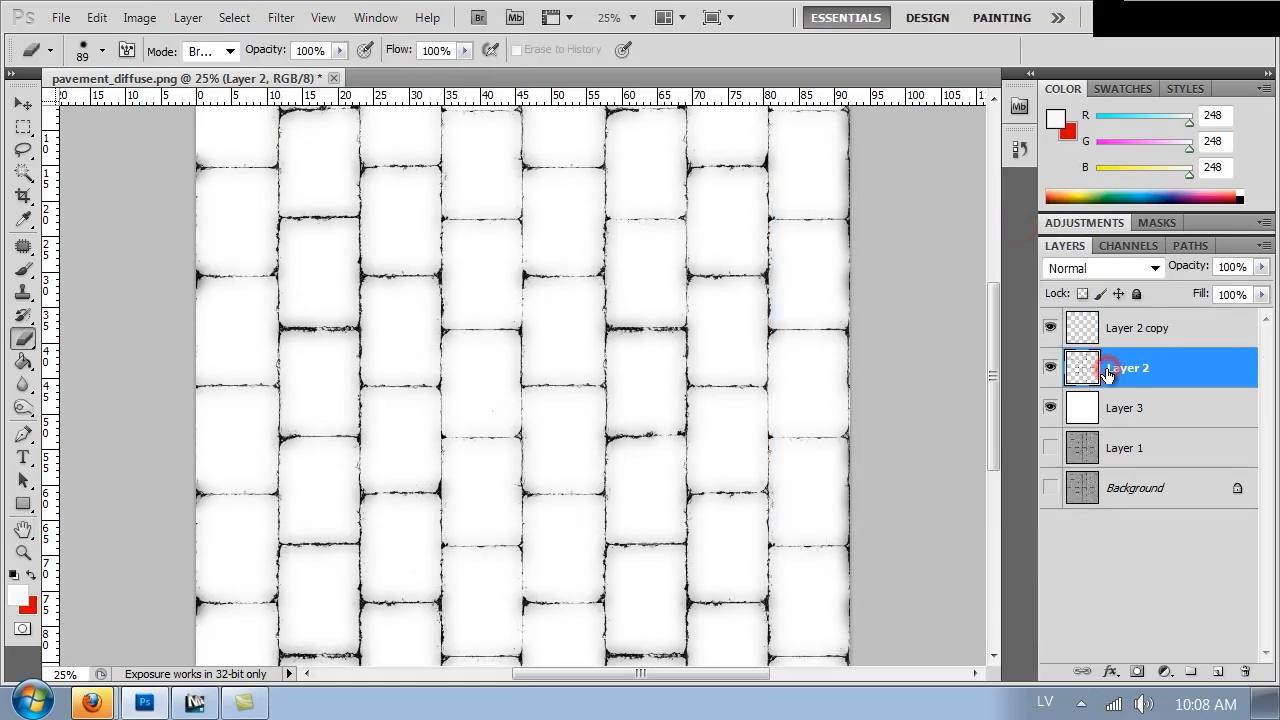
{"action": "key", "text": "ctrl+j"}
{"action": "left_click", "coordinate": [281, 17]}
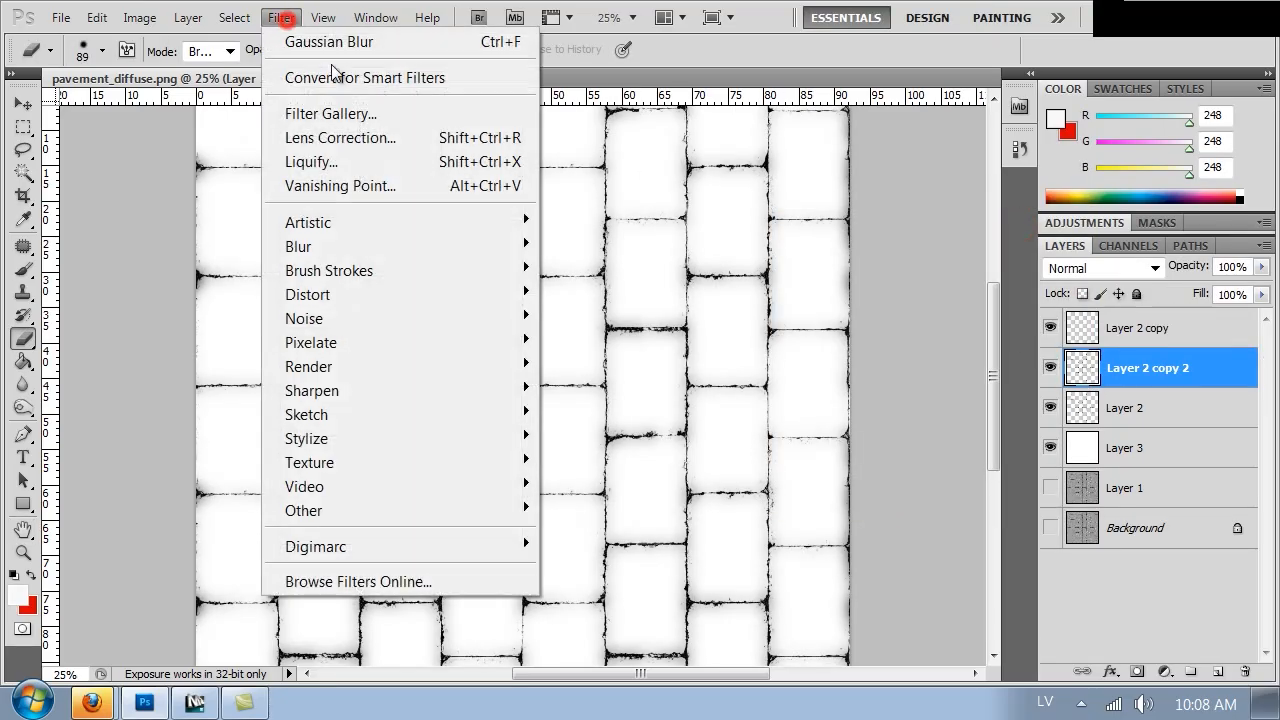
{"action": "mouse_move", "coordinate": [477, 252]}
{"action": "left_click", "coordinate": [603, 342]}
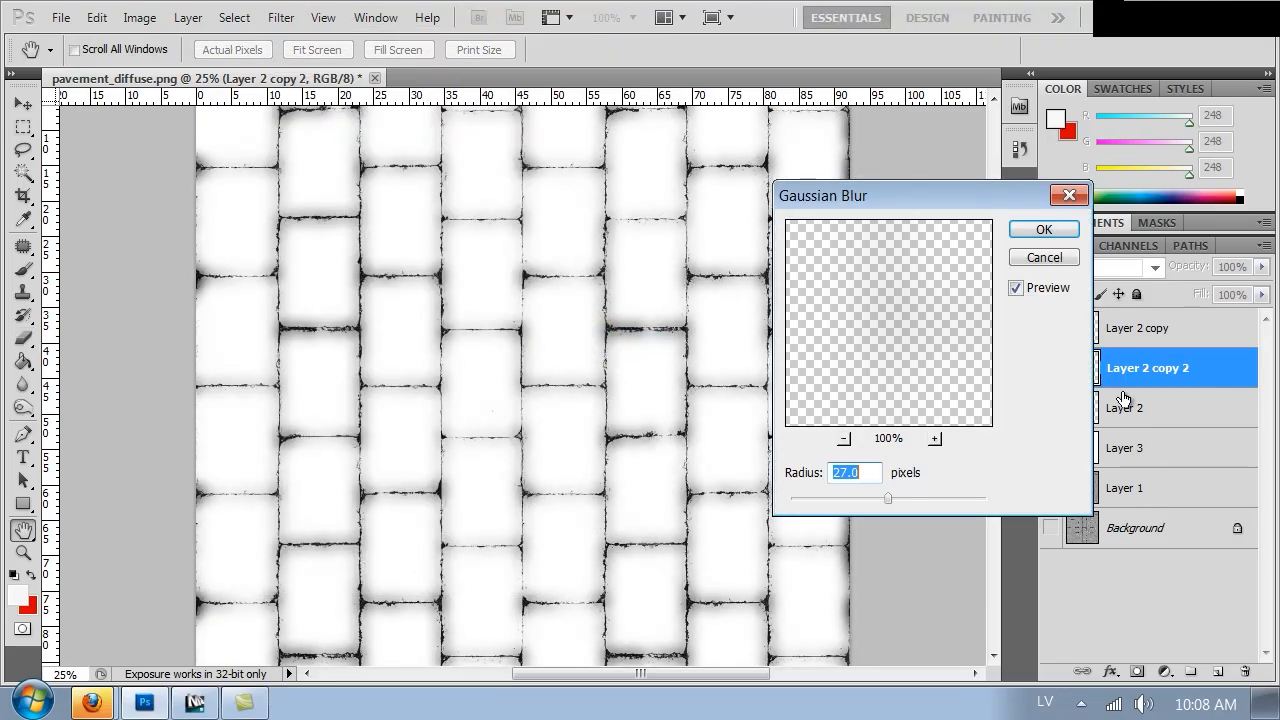
{"action": "left_click", "coordinate": [849, 500]}
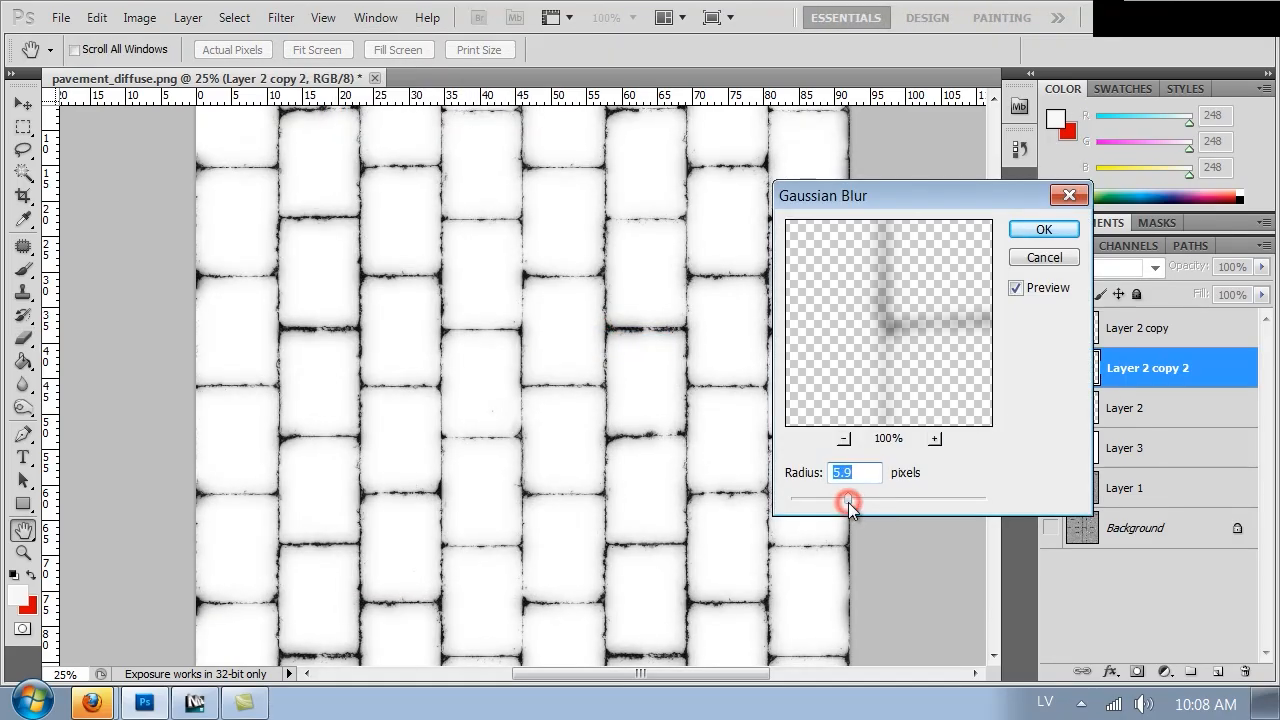
{"action": "mouse_move", "coordinate": [851, 502]}
{"action": "left_mouse_down"}
{"action": "mouse_move", "coordinate": [827, 504]}
{"action": "mouse_move", "coordinate": [856, 494]}
{"action": "left_mouse_up"}
{"action": "left_click", "coordinate": [1043, 229]}
{"action": "left_click", "coordinate": [1049, 368]}
{"action": "left_click", "coordinate": [1049, 368]}
{"action": "left_click", "coordinate": [1049, 368]}
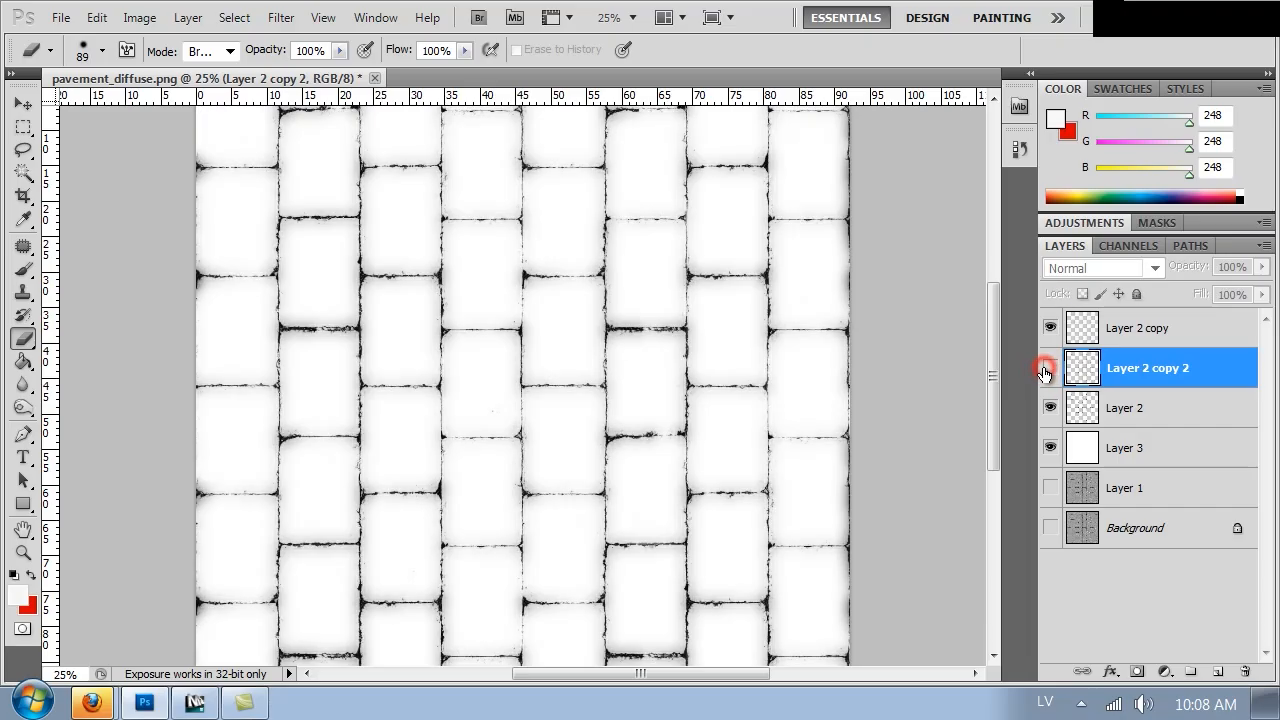
{"action": "left_click", "coordinate": [1049, 368]}
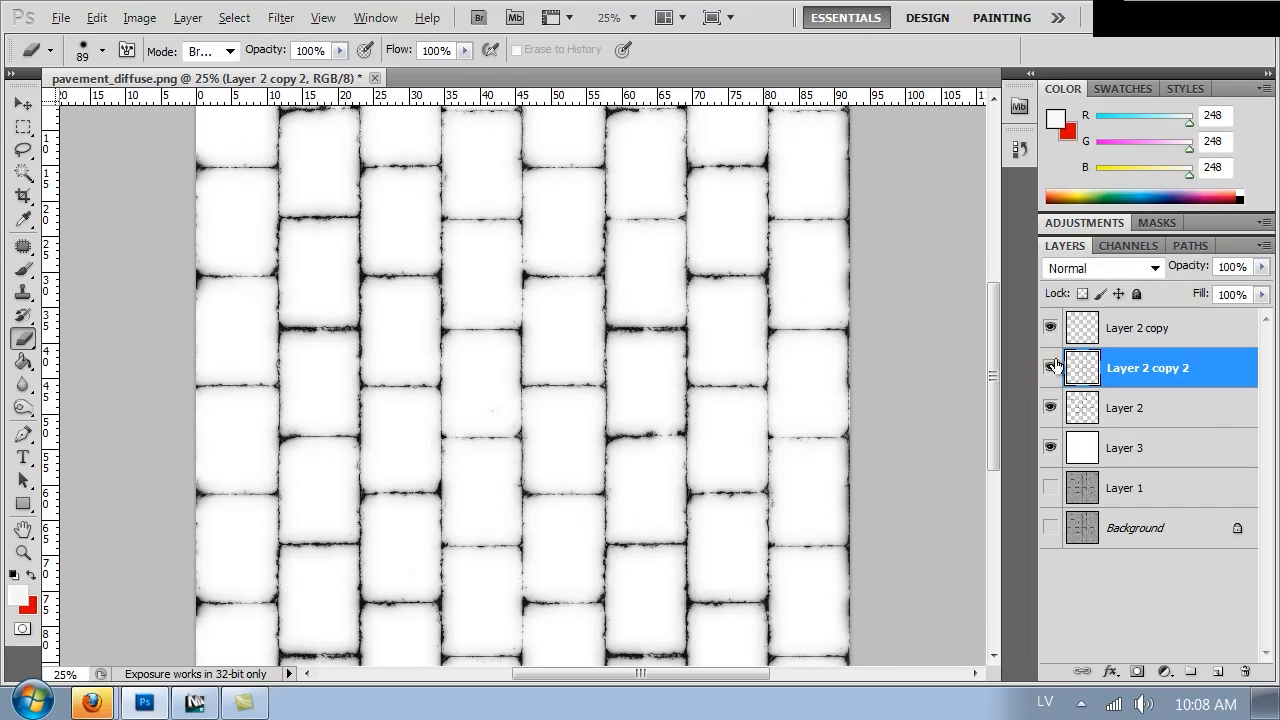
Duplicate Layer 2 again and apply a Gaussian Blur with a 3.4 pixel radius to the new copy
{"action": "key", "text": "ctrl+1"}
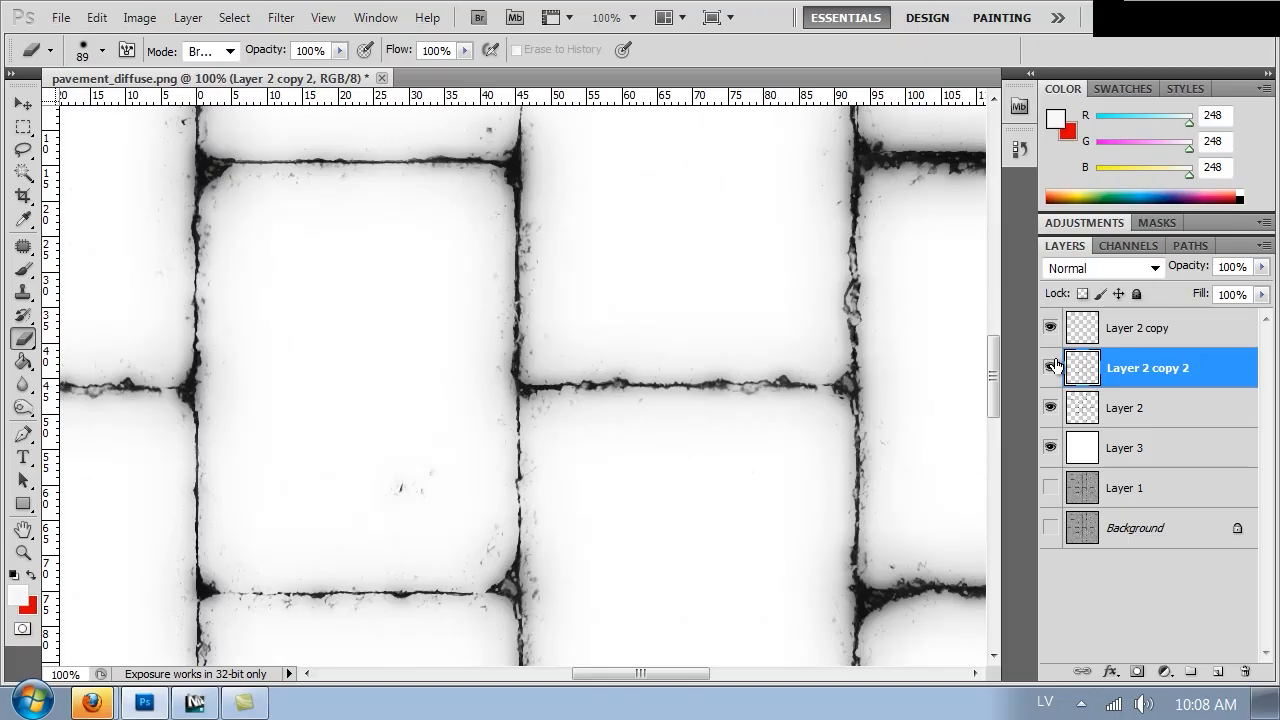
{"action": "left_click", "coordinate": [1112, 408]}
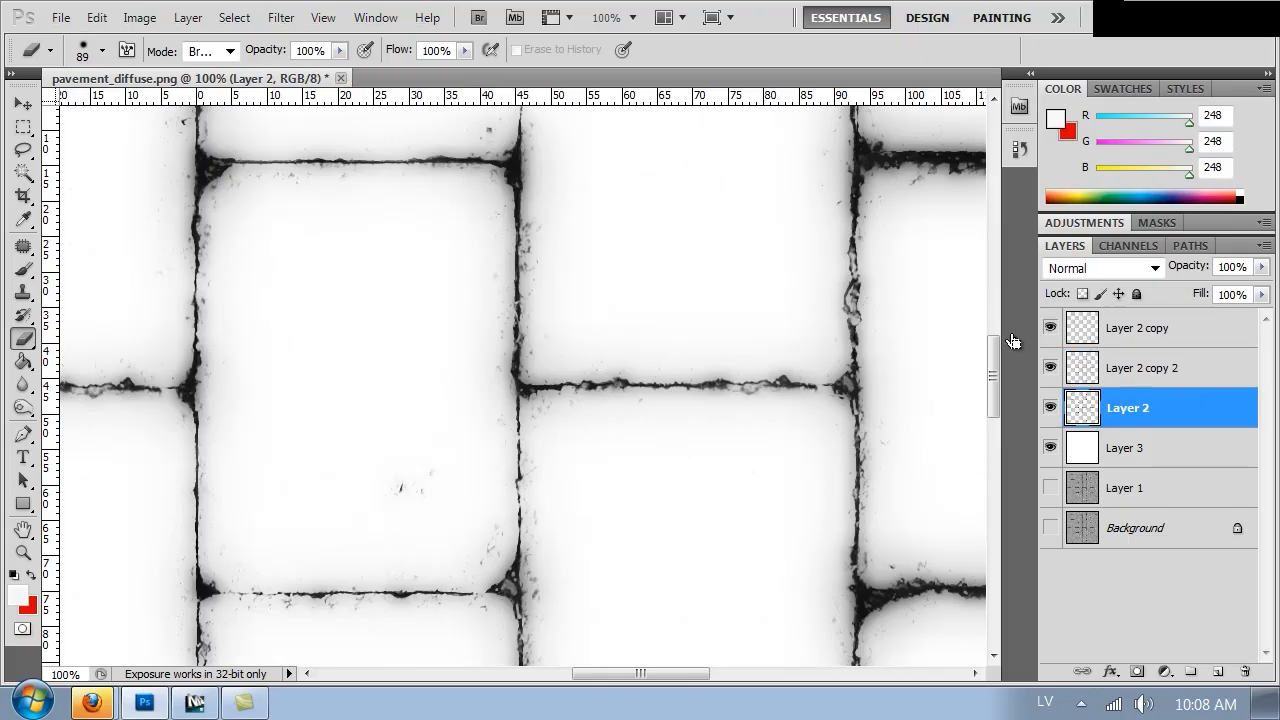
{"action": "key", "text": "ctrl+j"}
{"action": "left_click", "coordinate": [282, 18]}
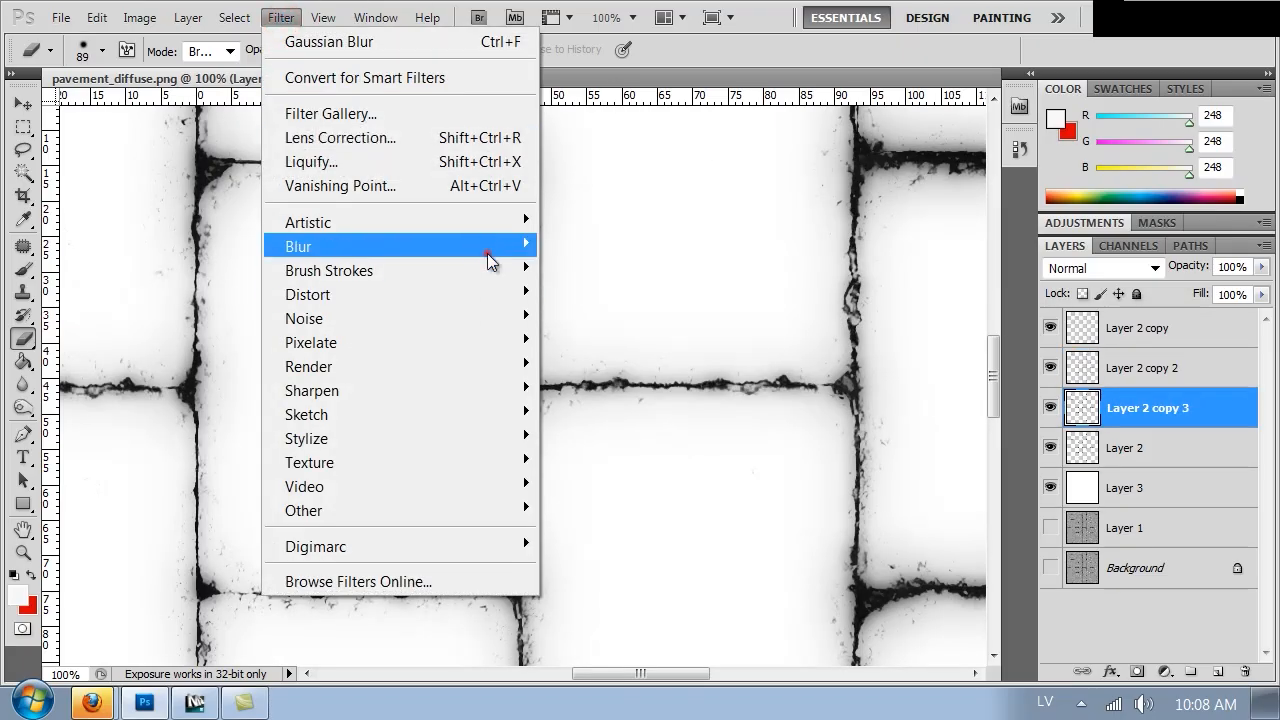
{"action": "mouse_move", "coordinate": [487, 250]}
{"action": "left_click", "coordinate": [592, 338]}
{"action": "left_click_drag", "start_coordinate": [836, 499], "coordinate": [824, 501]}
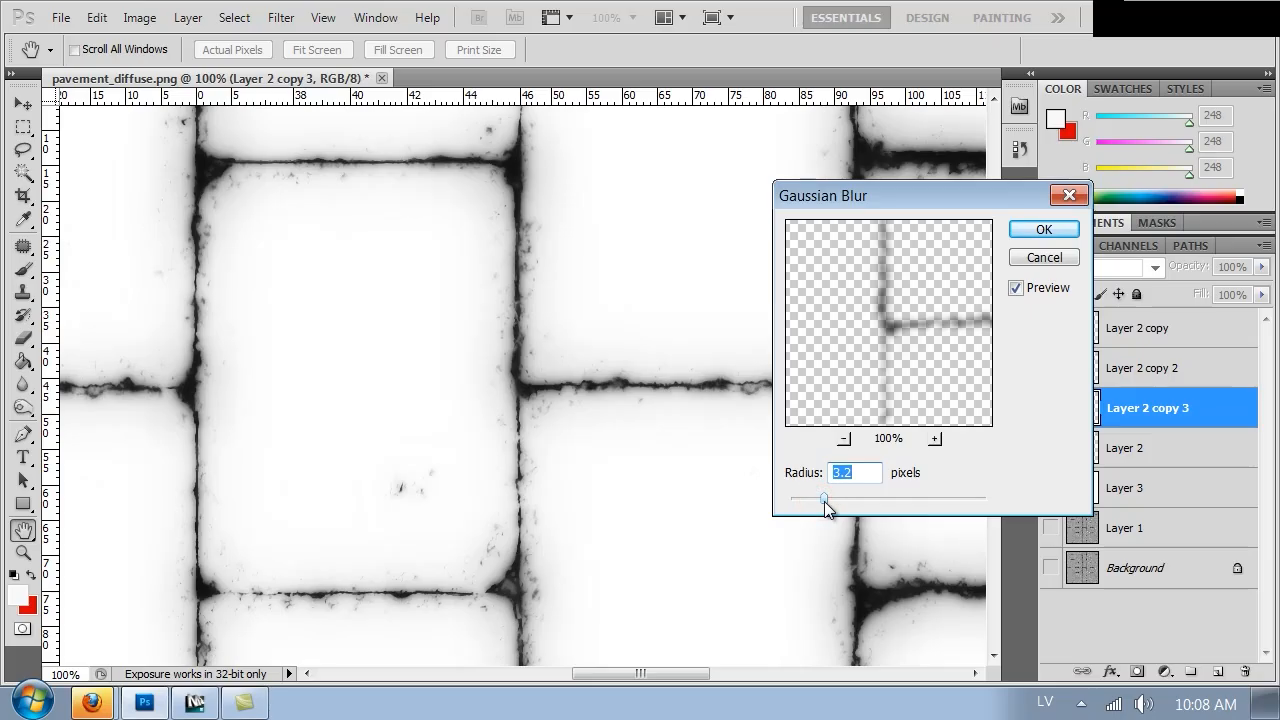
{"action": "left_click", "coordinate": [1050, 231]}
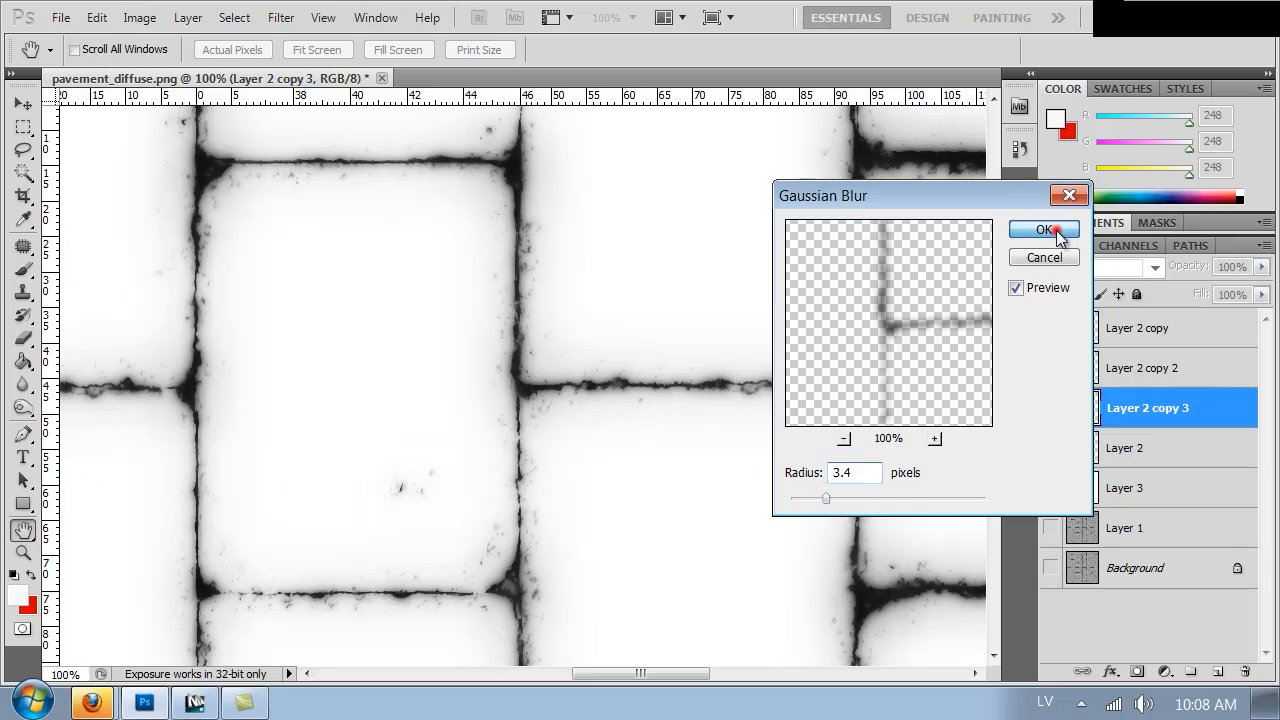
Duplicate the 3.4 pixel blurred layer and set the new copy's opacity to 27%
{"action": "key", "text": "ctrl+j"}
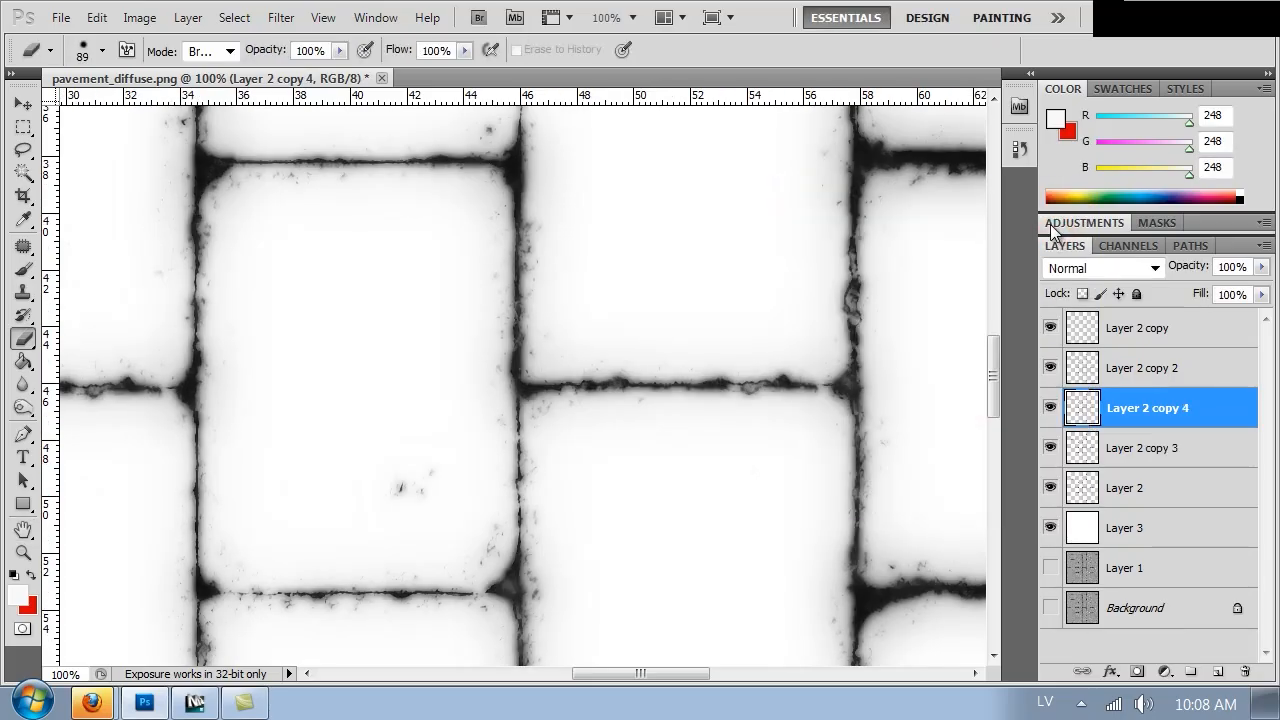
{"action": "key", "text": "ctrl+minus"}
{"action": "key", "text": "ctrl+minus"}
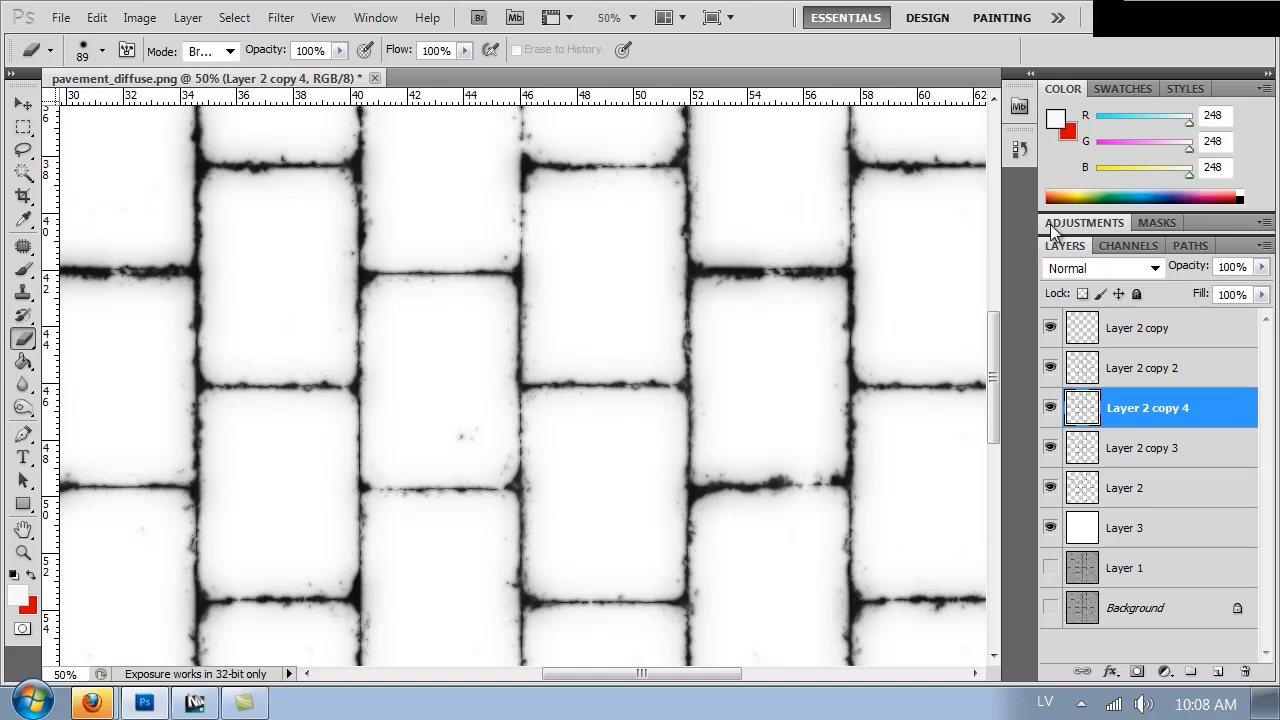
{"action": "key", "text": "ctrl+minus"}
{"action": "key", "text": "ctrl+minus"}
{"action": "key", "text": "ctrl+1"}
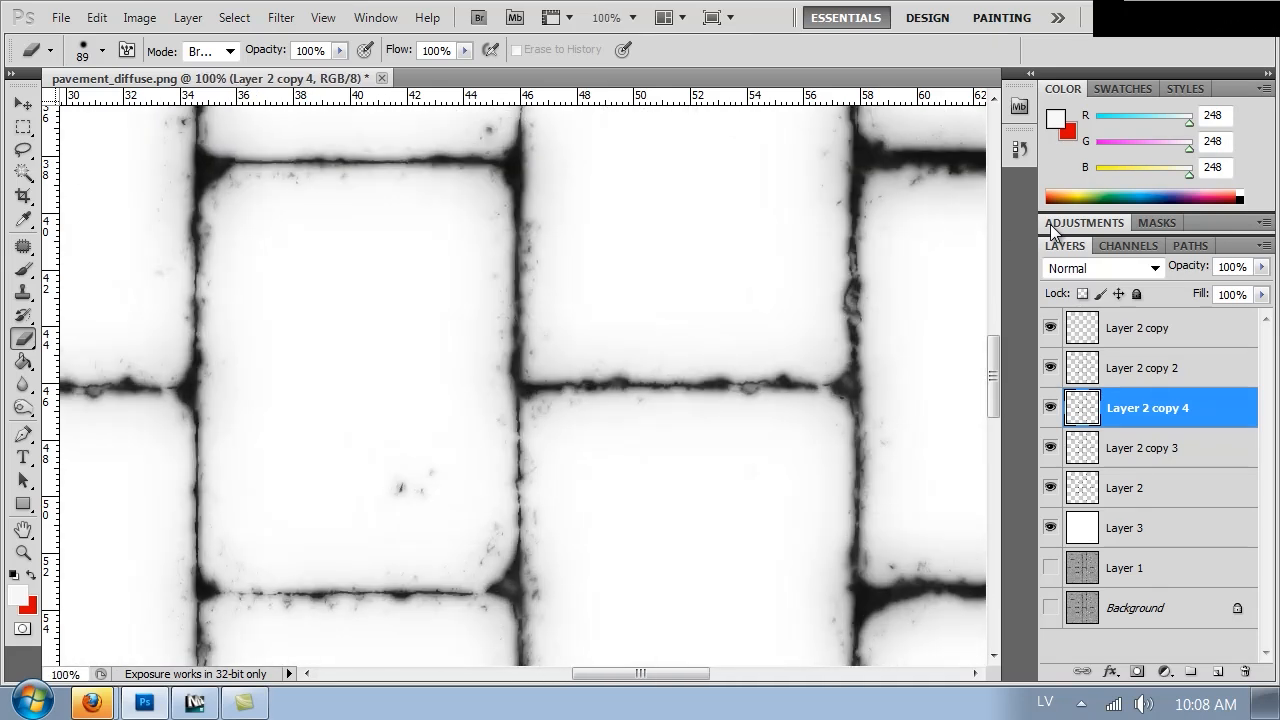
{"action": "key", "text": "ctrl+z"}
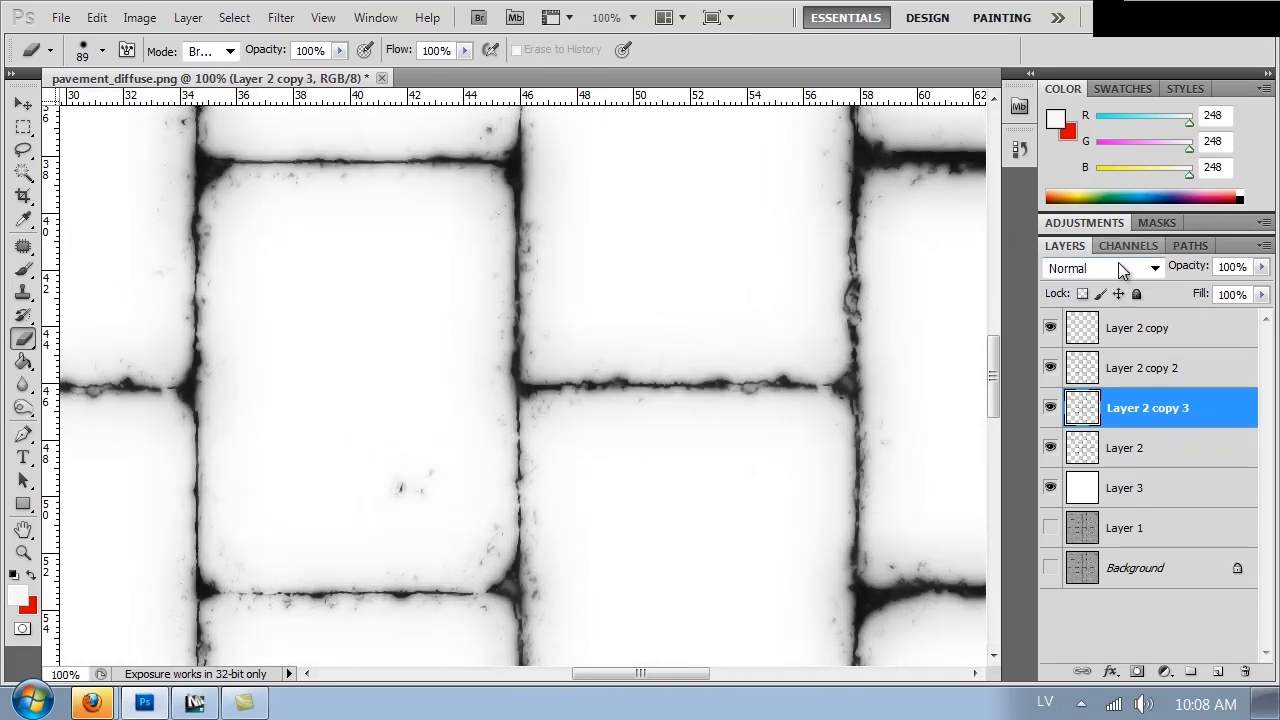
{"action": "key", "text": "ctrl+z"}
{"action": "left_click", "coordinate": [1261, 267]}
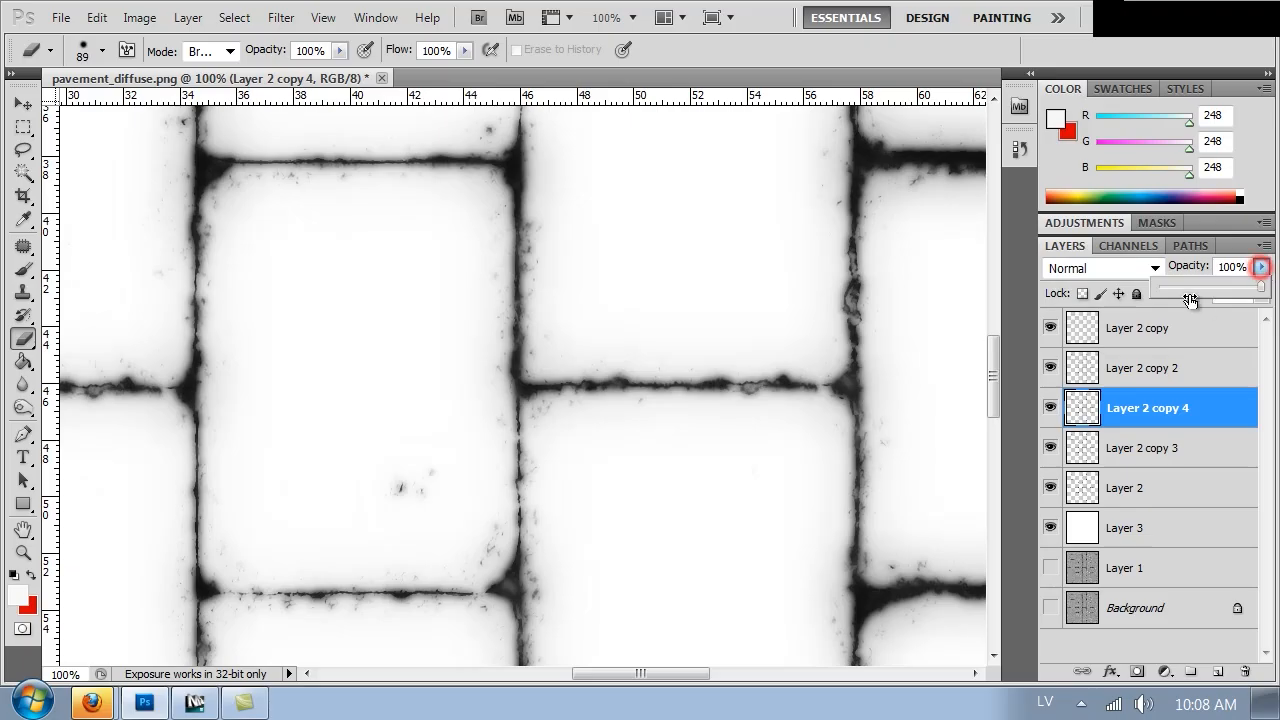
{"action": "left_click_drag", "start_coordinate": [1185, 290], "coordinate": [1187, 289]}
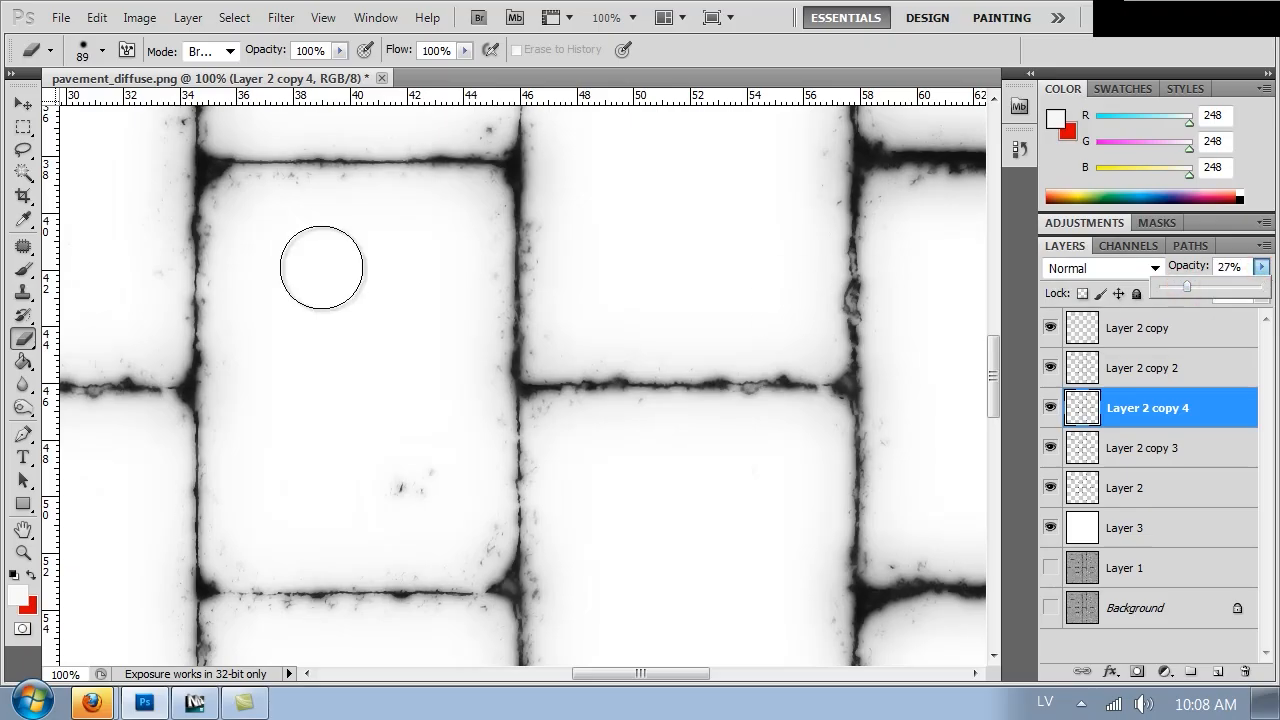
Hide Layer 3, then show and select the original Layer 1 beneath the grout layers
{"action": "left_click", "coordinate": [22, 126]}
{"action": "key", "text": "ctrl+minus"}
{"action": "key", "text": "ctrl+minus"}
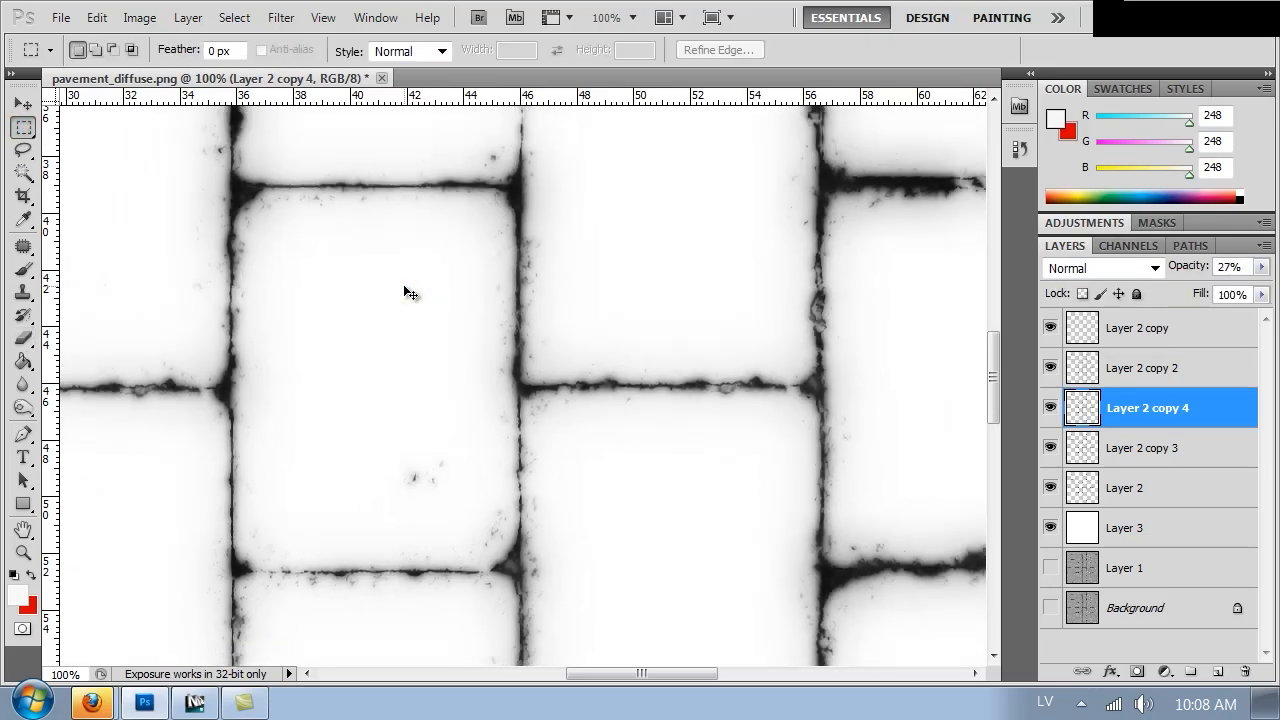
{"action": "key", "text": "ctrl+minus"}
{"action": "key", "text": "ctrl+minus"}
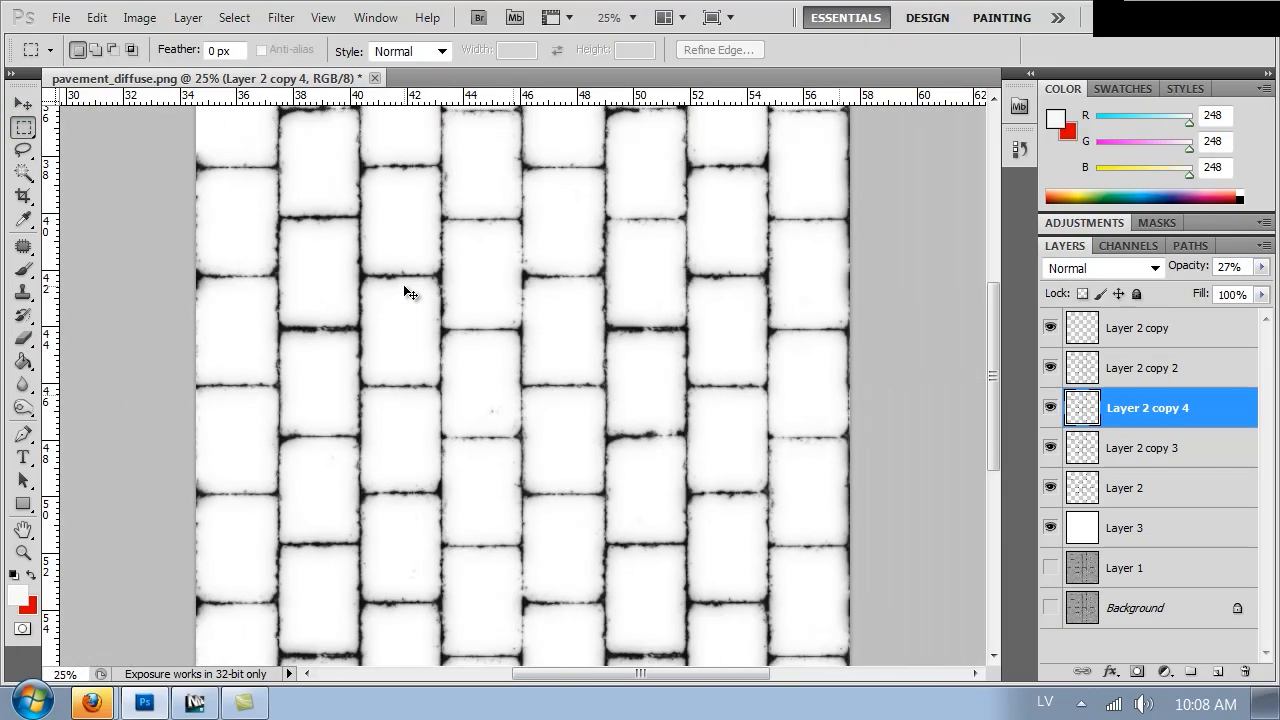
{"action": "left_click", "coordinate": [1050, 527]}
{"action": "left_click", "coordinate": [1050, 567]}
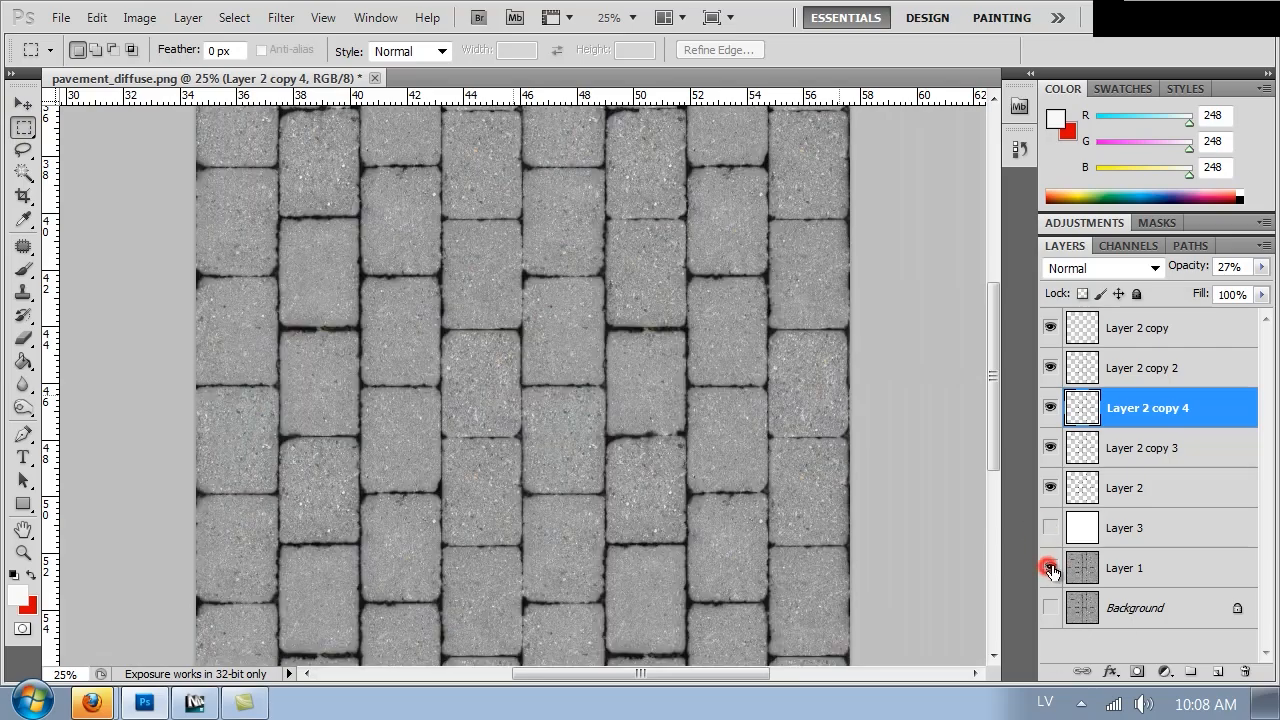
{"action": "left_click", "coordinate": [1104, 568]}
Brighten Layer 1 with Hue/Saturation by setting Lightness to +78
{"action": "key", "text": "ctrl+plus"}
{"action": "key", "text": "ctrl+plus"}
{"action": "key", "text": "ctrl+plus"}
{"action": "key", "text": "i"}
{"action": "key", "text": "ctrl+u"}
{"action": "left_click_drag", "start_coordinate": [597, 399], "coordinate": [605, 399]}
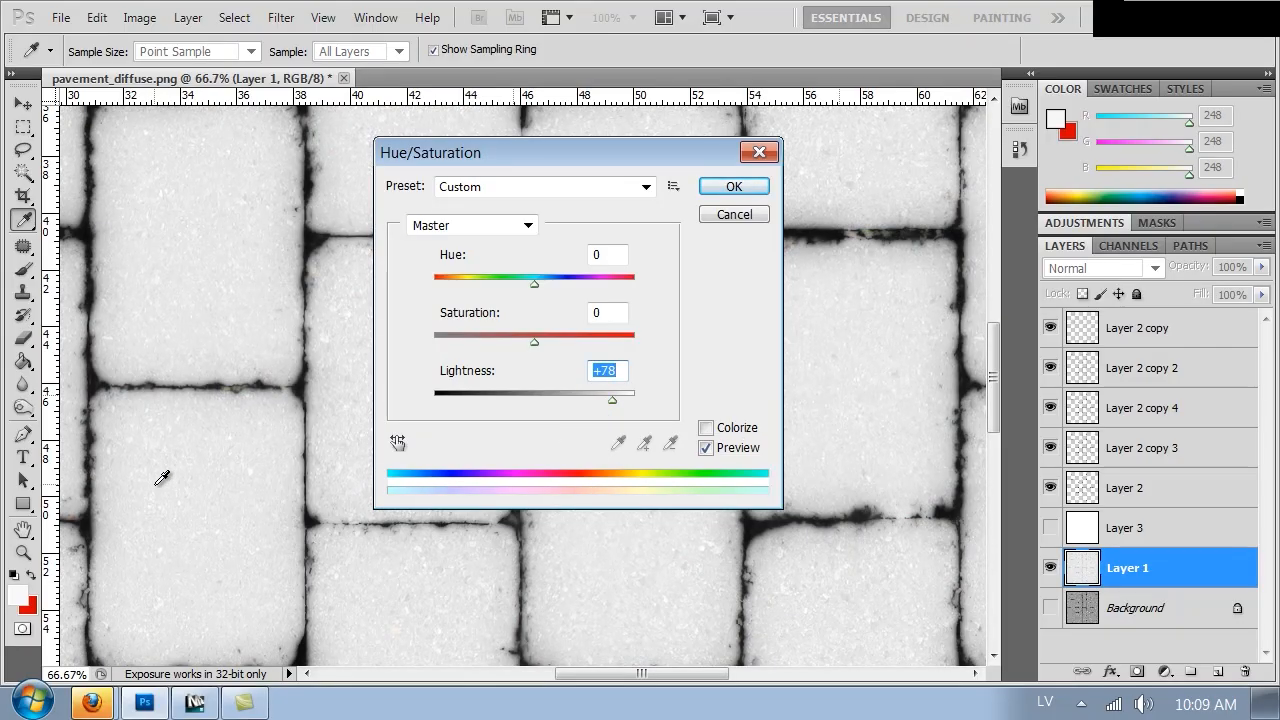
{"action": "left_click_drag", "start_coordinate": [490, 145], "coordinate": [815, 180]}
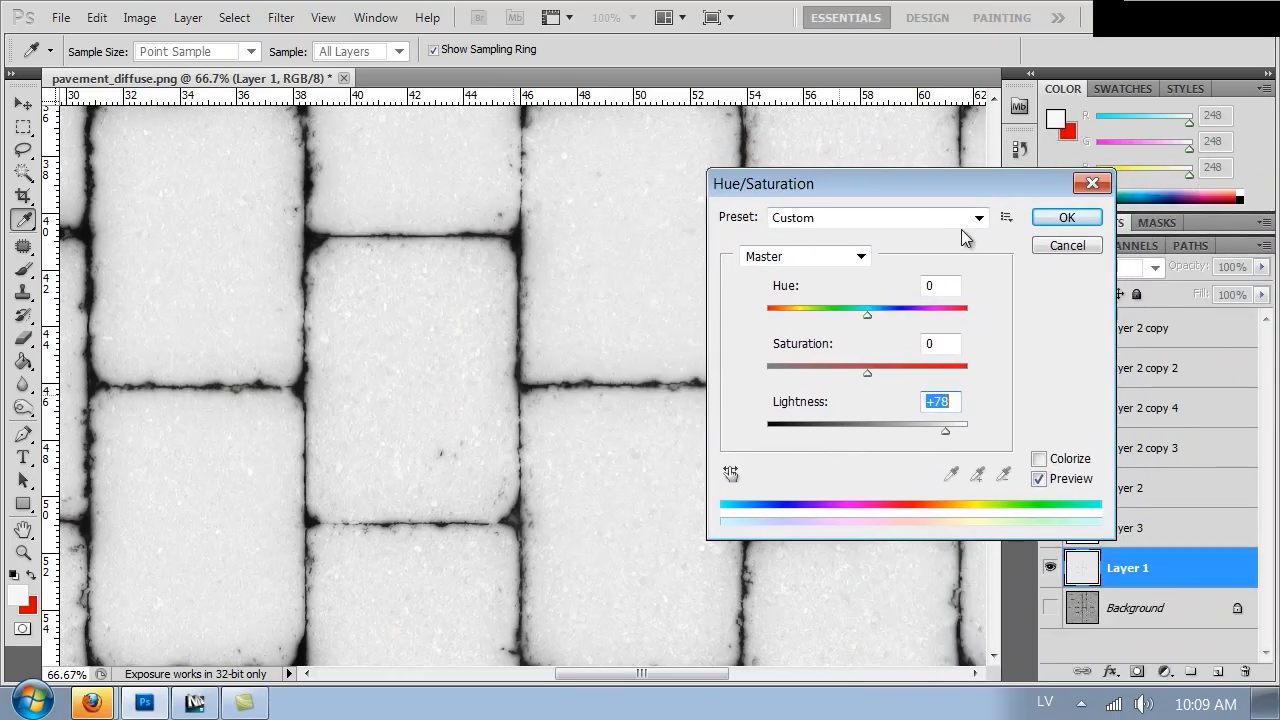
{"action": "left_click", "coordinate": [1072, 215]}
{"action": "key", "text": "ctrl+minus"}
{"action": "key", "text": "ctrl+minus"}
{"action": "key", "text": "ctrl+minus"}
{"action": "key", "text": "ctrl+minus"}
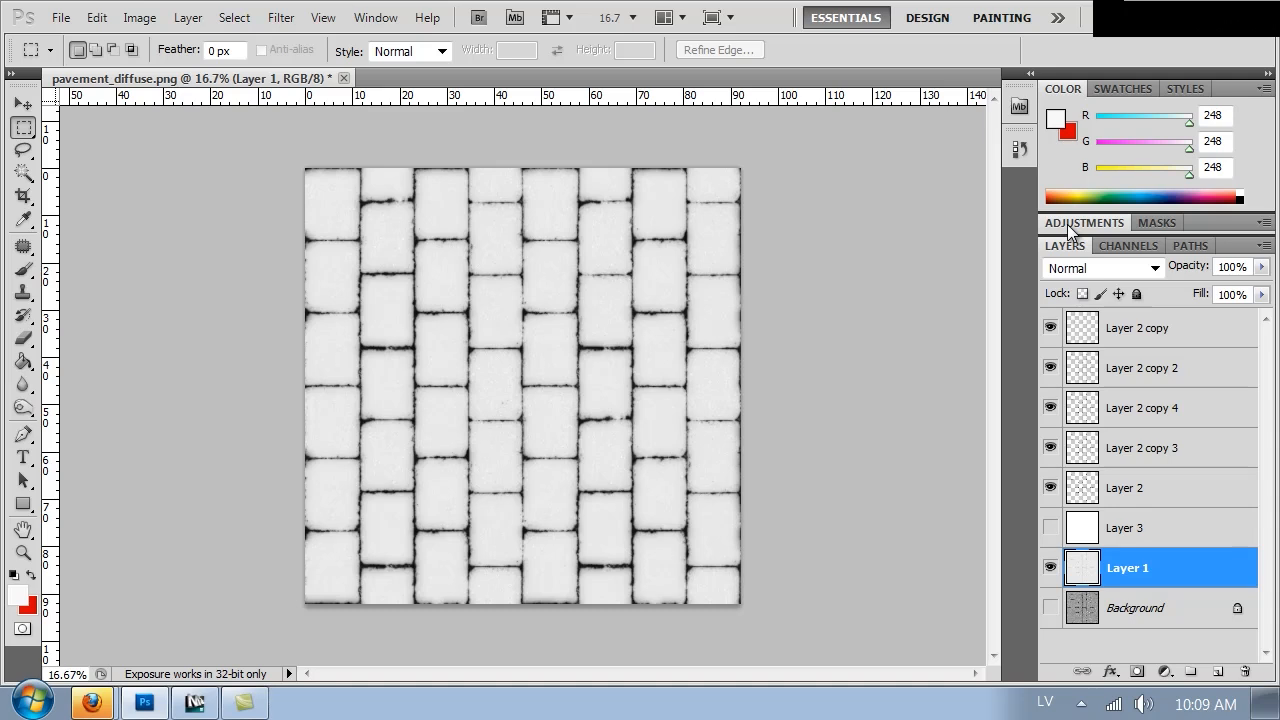
{"action": "key", "text": "ctrl+alt+shift+s"}
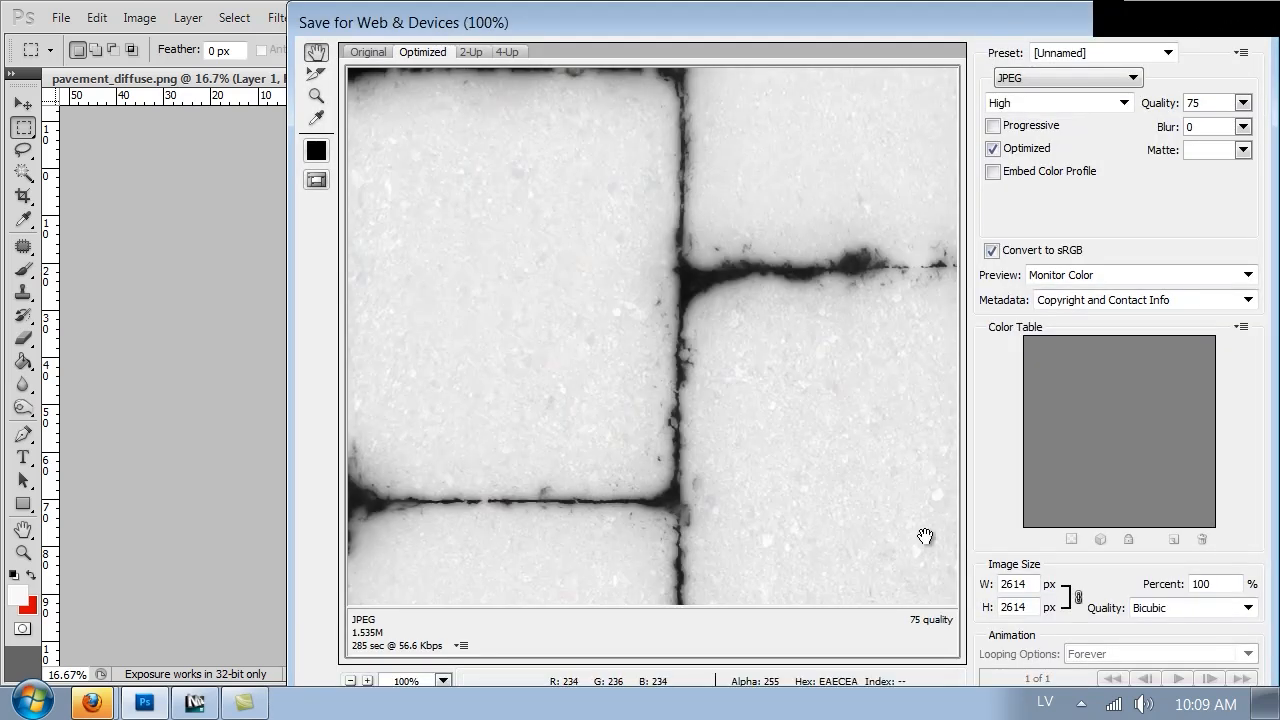
{"action": "left_click_drag", "start_coordinate": [905, 567], "coordinate": [590, 3]}
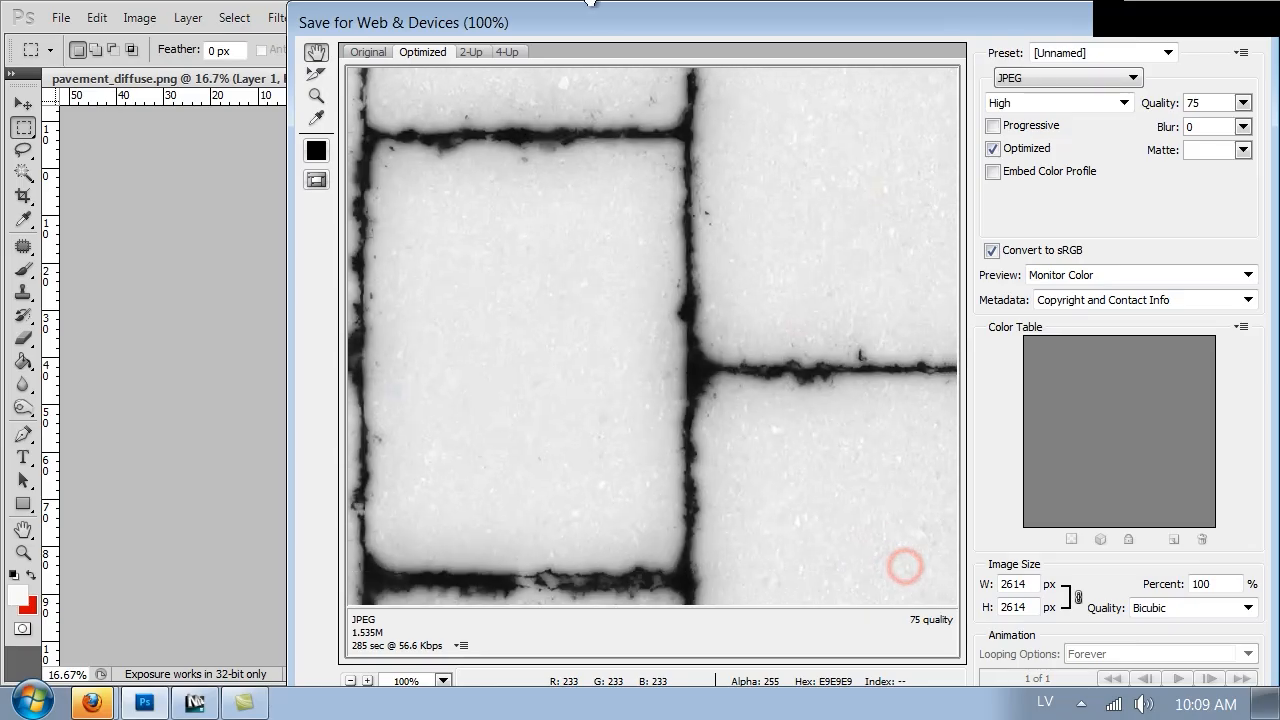
{"action": "left_click_drag", "start_coordinate": [1180, 33], "coordinate": [863, 74]}
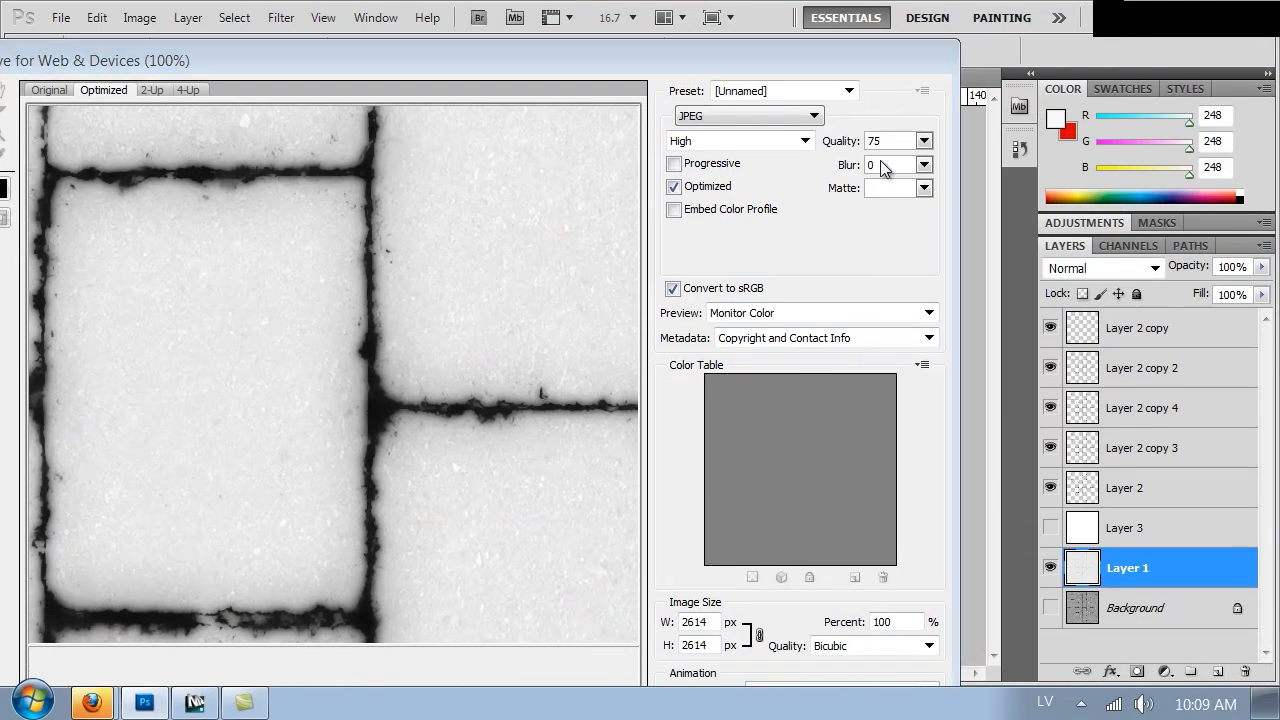
{"action": "left_click", "coordinate": [877, 52]}
{"action": "key", "text": "Escape"}
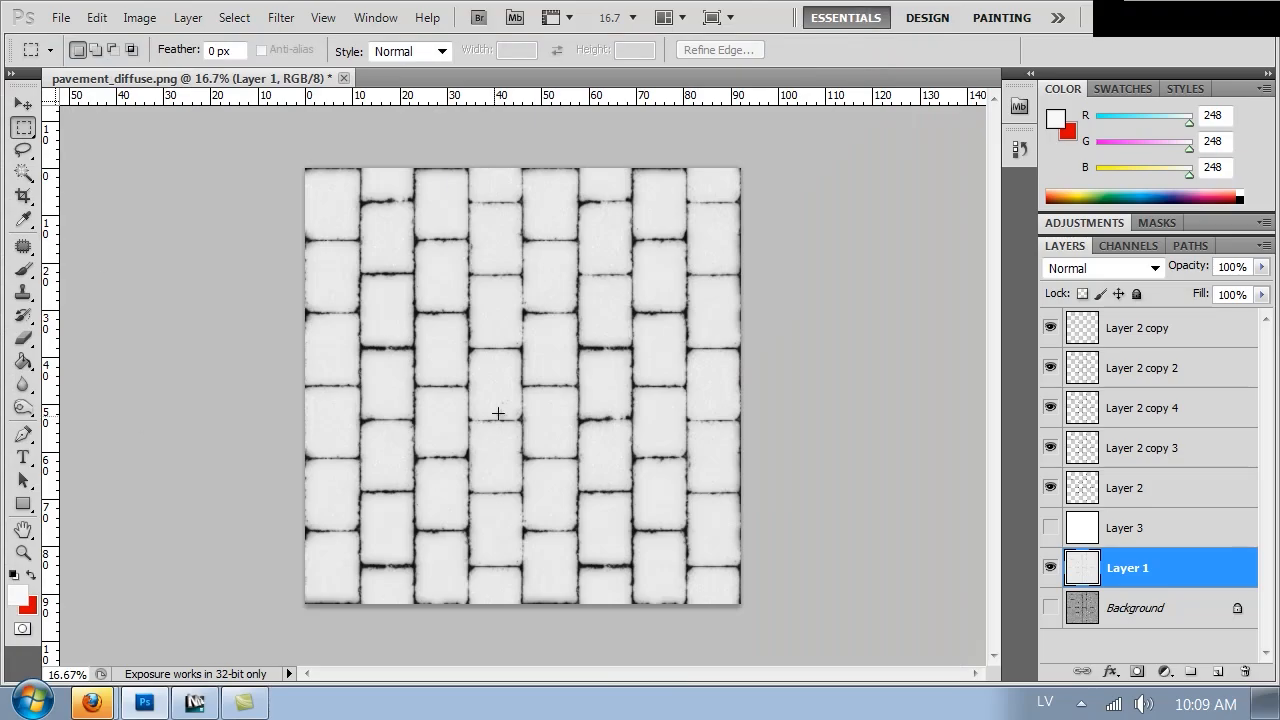
Save the black-and-white grout map as a PNG named pavement_dis.png in the Textures folder, with no interlacing
{"action": "key", "text": "ctrl+shift+s"}
{"action": "left_click", "coordinate": [418, 486]}
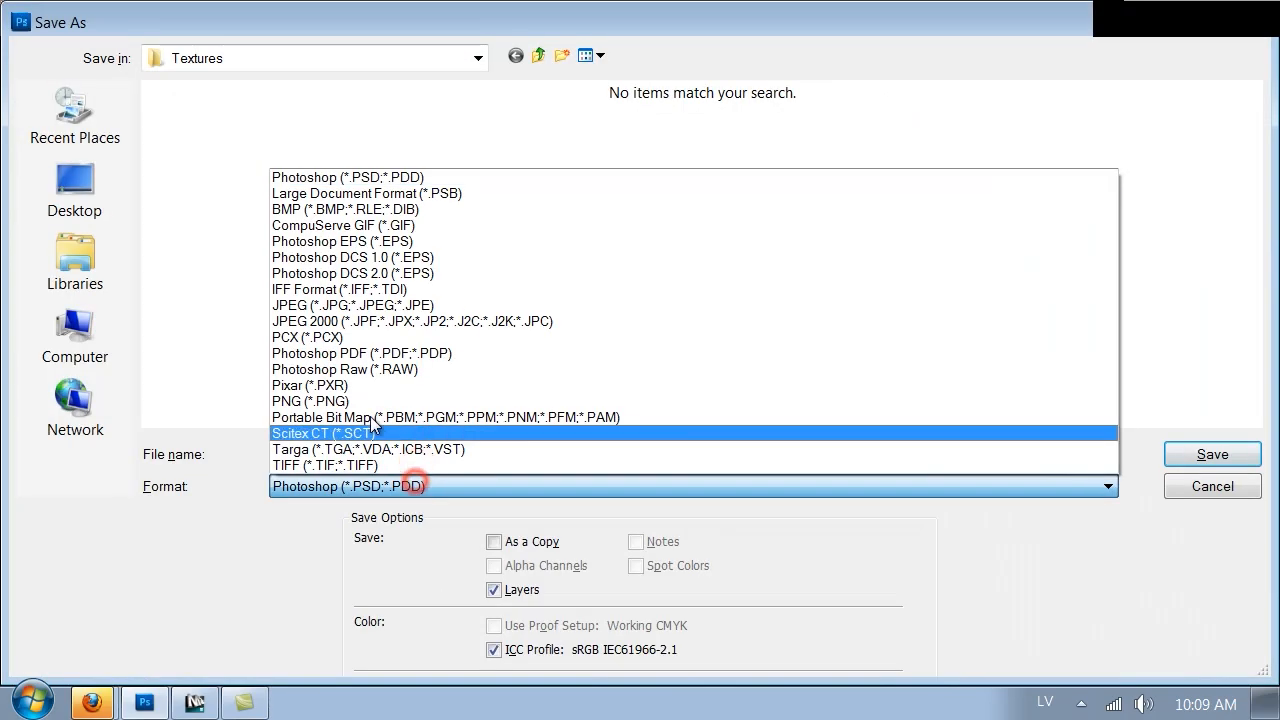
{"action": "left_click", "coordinate": [414, 403]}
{"action": "left_click", "coordinate": [183, 194]}
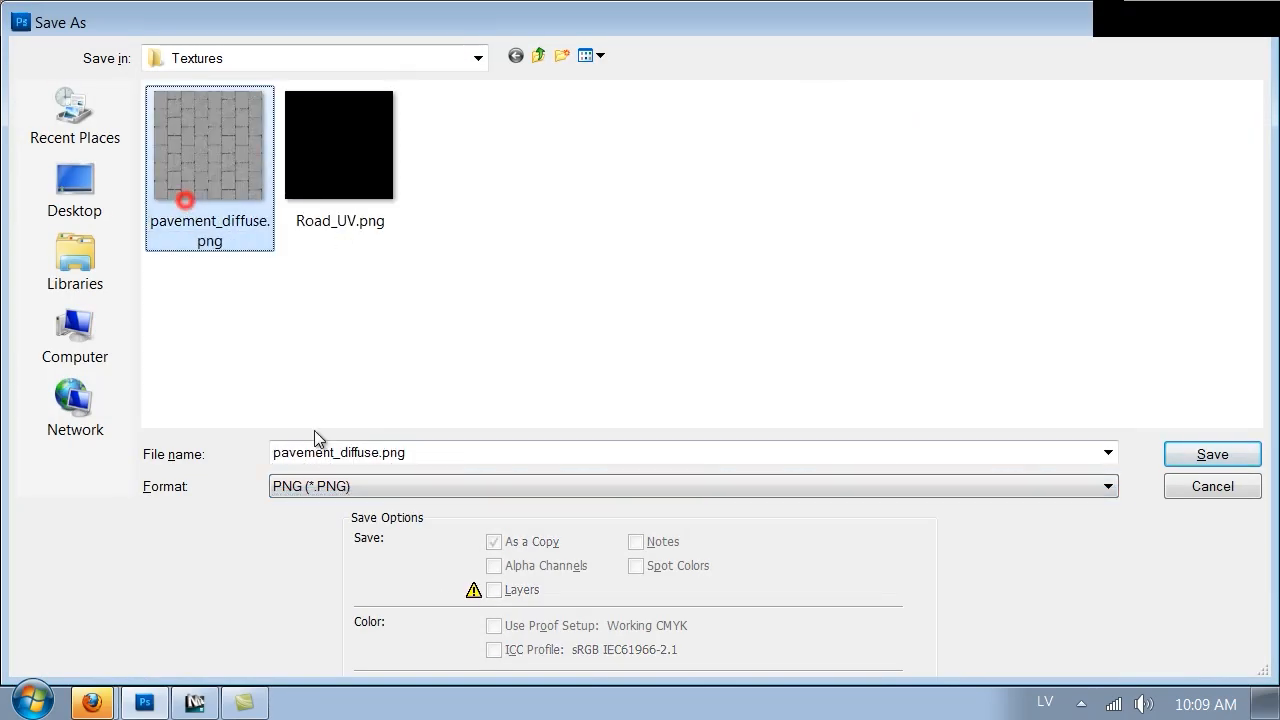
{"action": "double_click", "coordinate": [343, 452]}
{"action": "left_click_drag", "start_coordinate": [340, 452], "coordinate": [381, 463]}
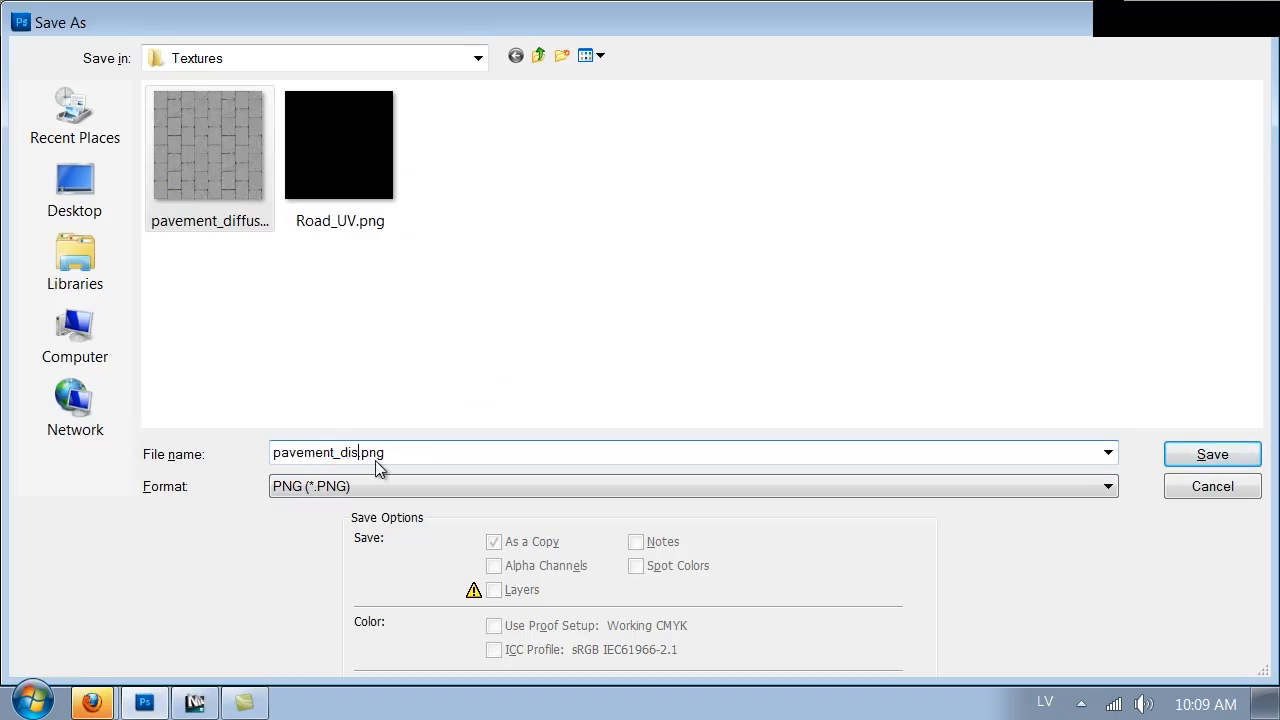
{"action": "key", "text": "Return"}
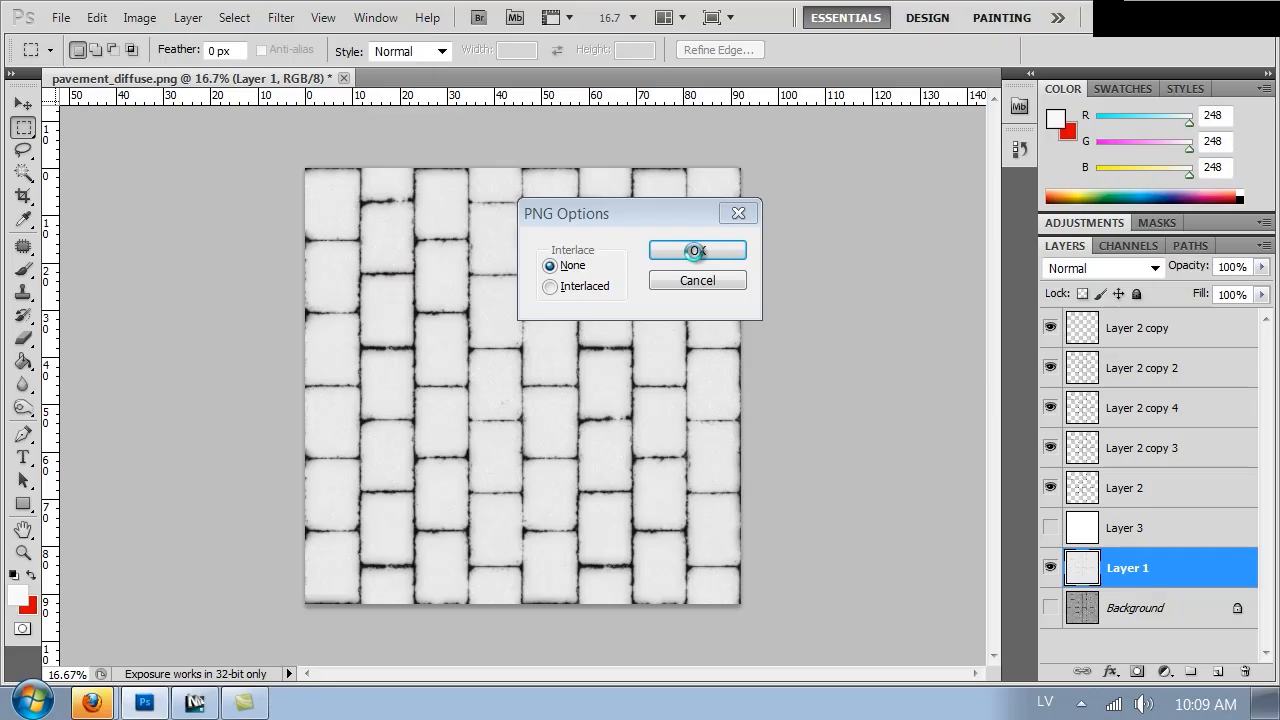
{"action": "left_click", "coordinate": [697, 251]}
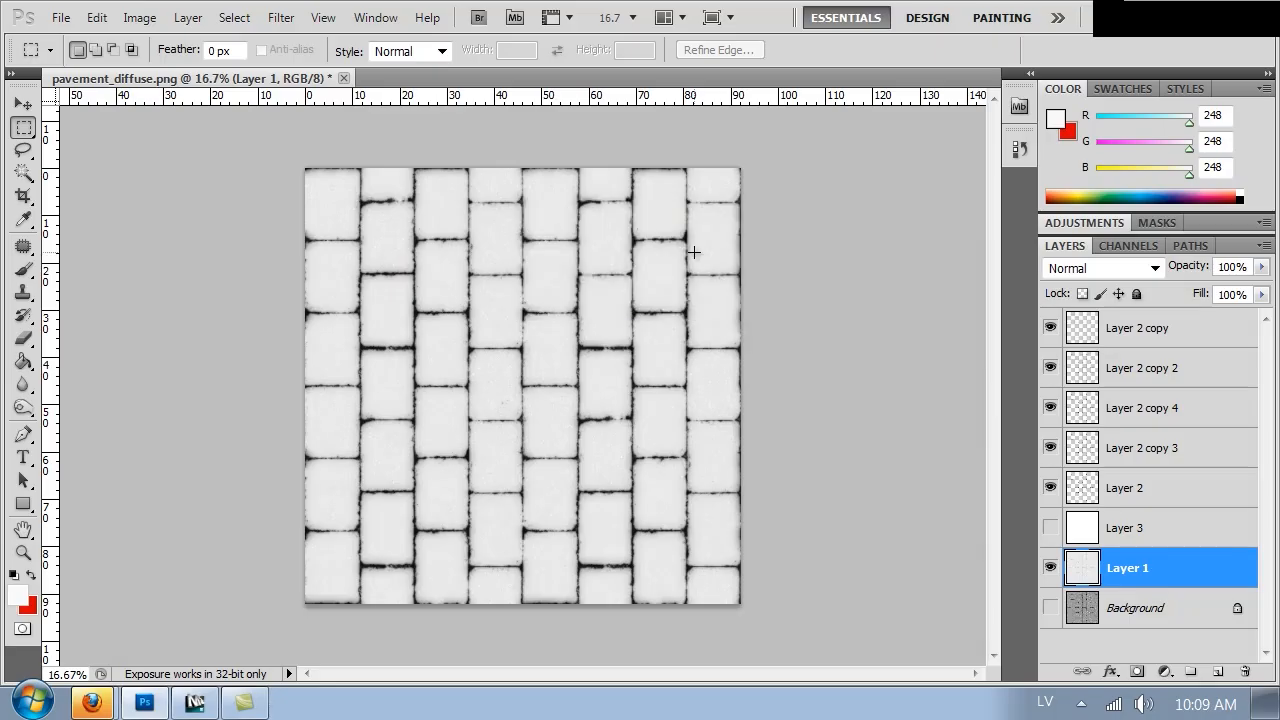
Hide Layer 1, show and select the Background layer, and lower its saturation with Hue/Saturation
{"action": "left_click", "coordinate": [1048, 569]}
{"action": "left_click", "coordinate": [1050, 607]}
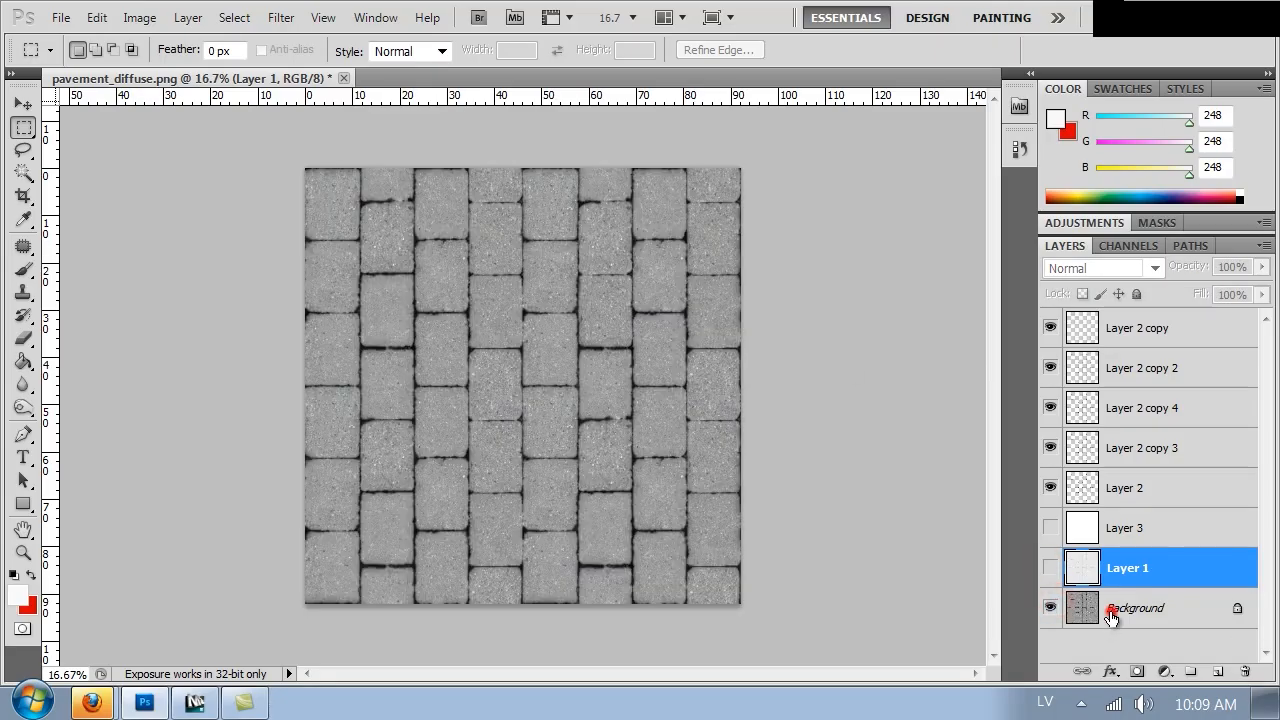
{"action": "left_click", "coordinate": [1109, 606]}
{"action": "key", "text": "ctrl+u"}
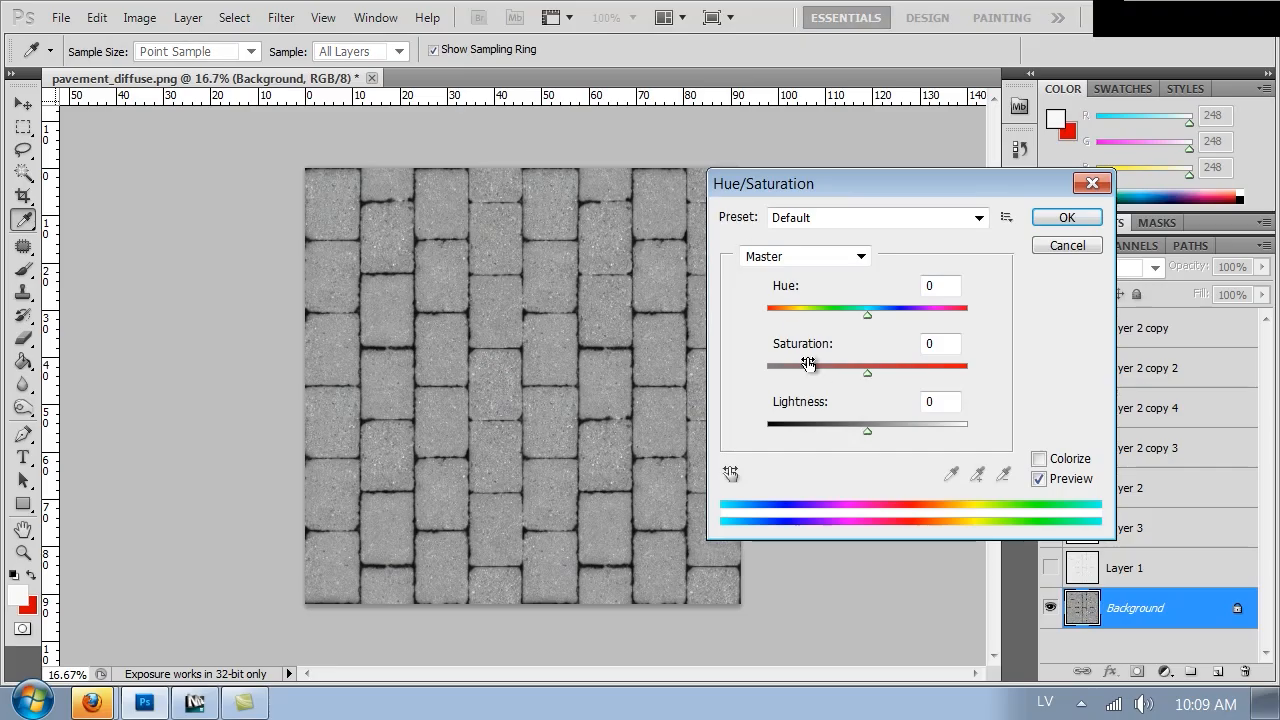
{"action": "left_click_drag", "start_coordinate": [808, 363], "coordinate": [739, 373]}
{"action": "left_click", "coordinate": [1066, 216]}
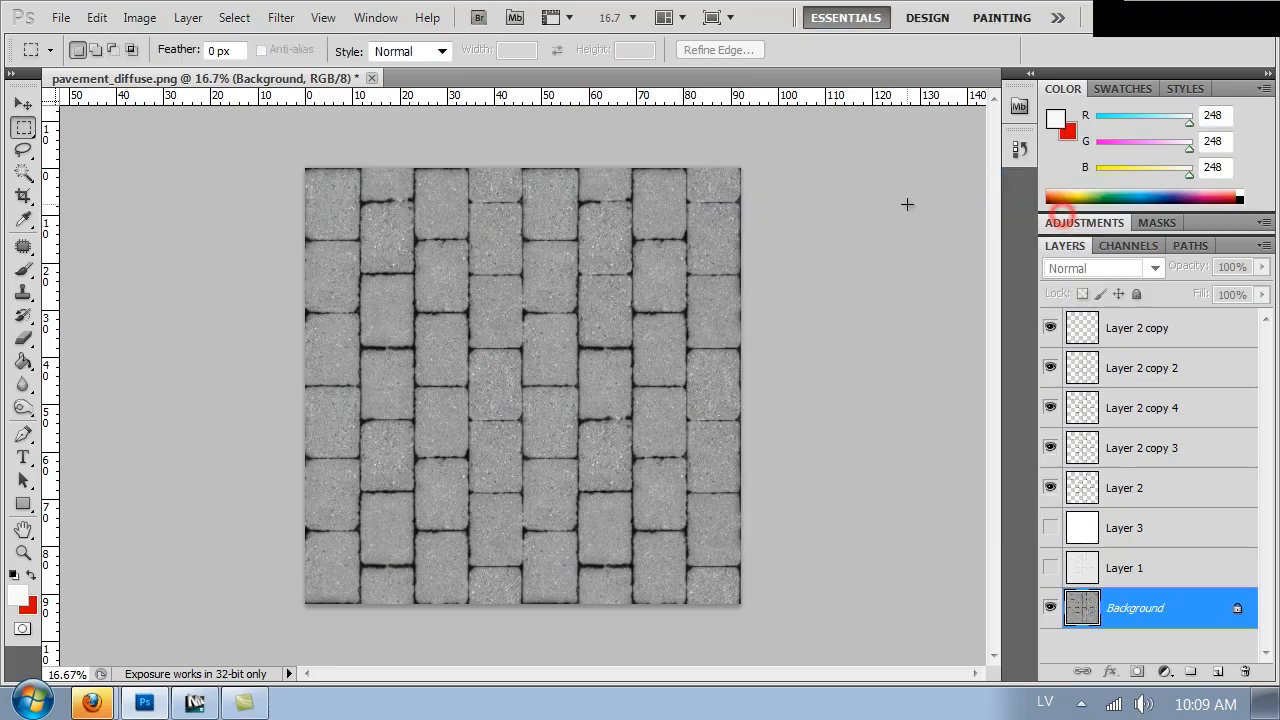
Darken the Background layer with Hue/Saturation by setting Lightness to -29
{"action": "key", "text": "ctrl+1"}
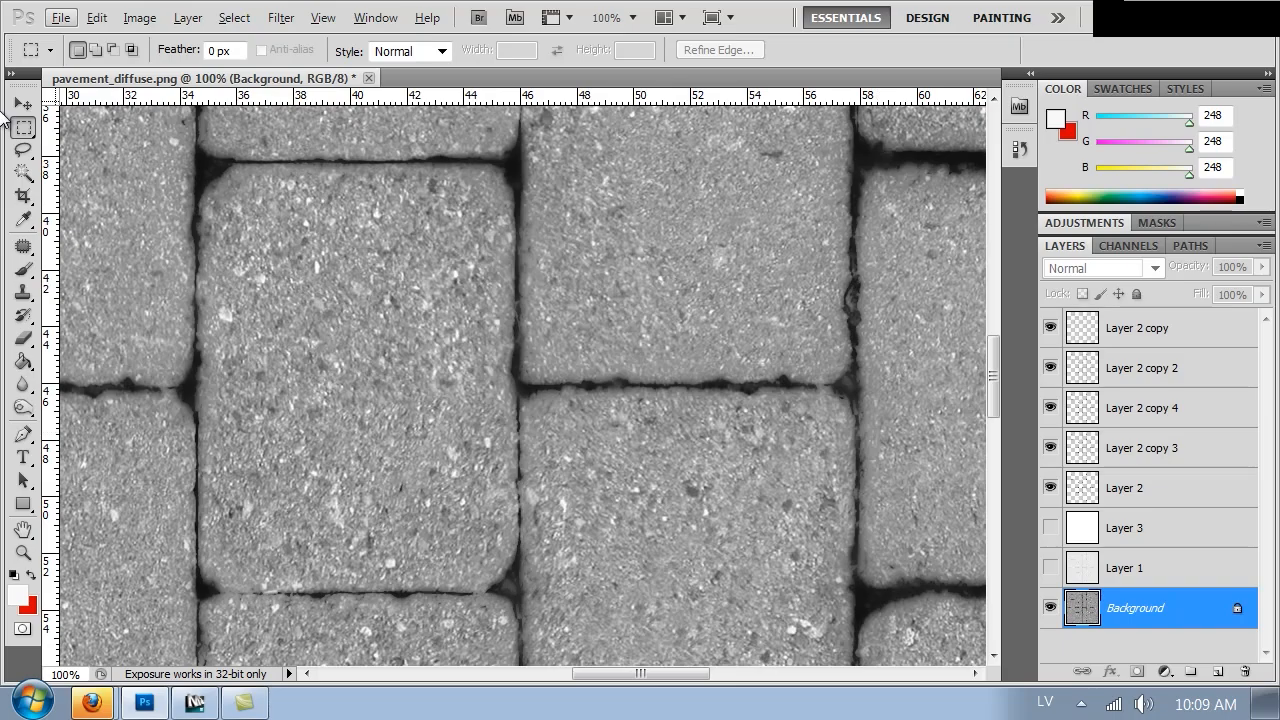
{"action": "left_click", "coordinate": [400, 228]}
{"action": "key", "text": "ctrl+u"}
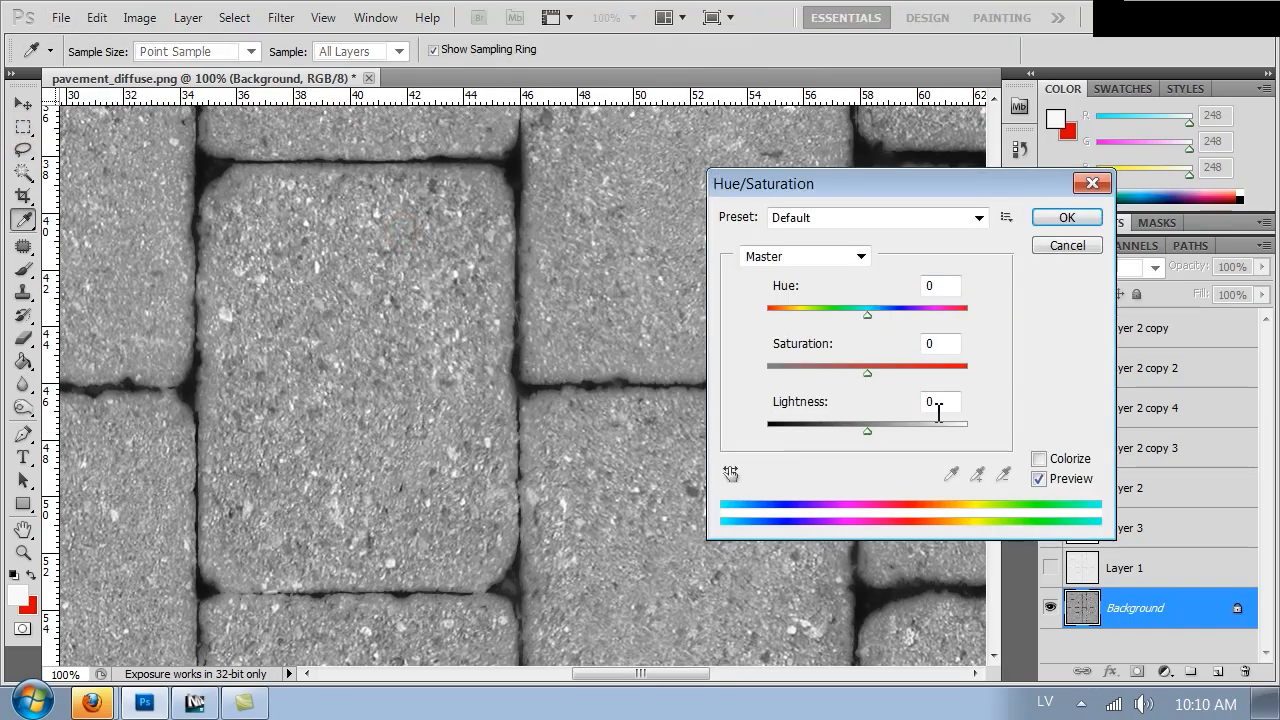
{"action": "left_click_drag", "start_coordinate": [850, 424], "coordinate": [838, 428]}
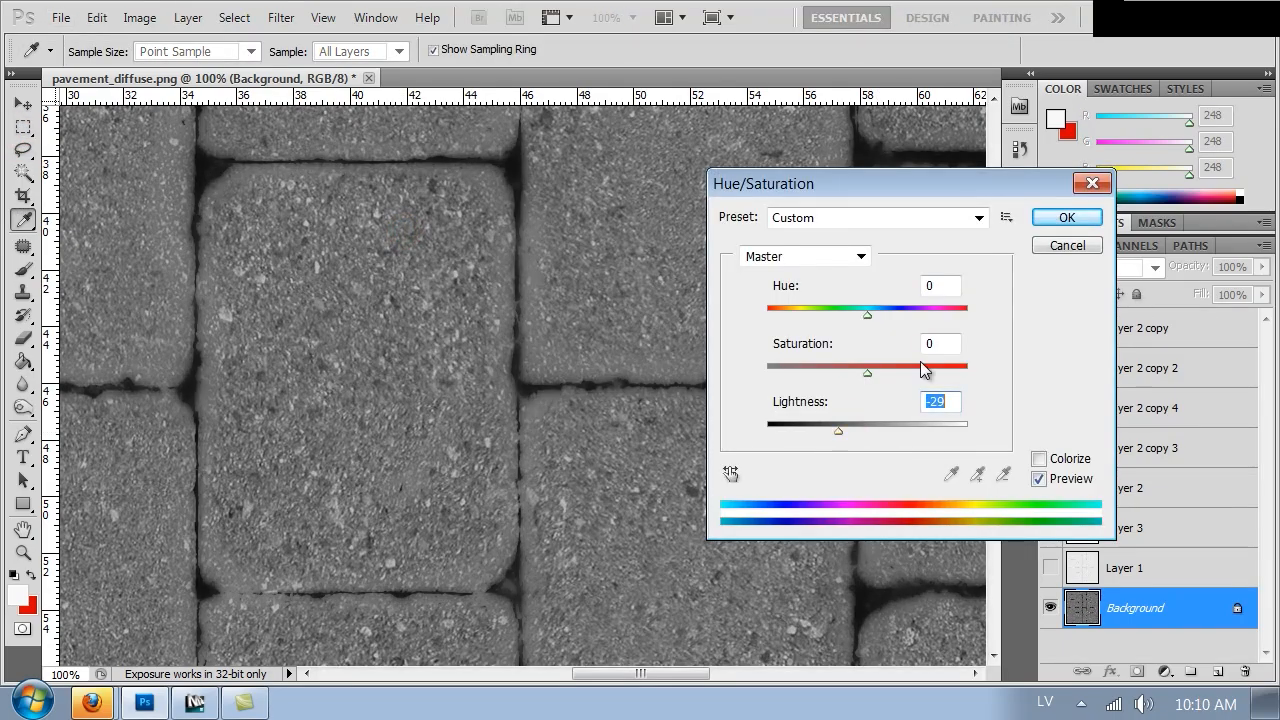
{"action": "left_click", "coordinate": [1062, 217]}
{"action": "key", "text": "ctrl+minus"}
{"action": "key", "text": "ctrl+minus"}
{"action": "key", "text": "ctrl+minus"}
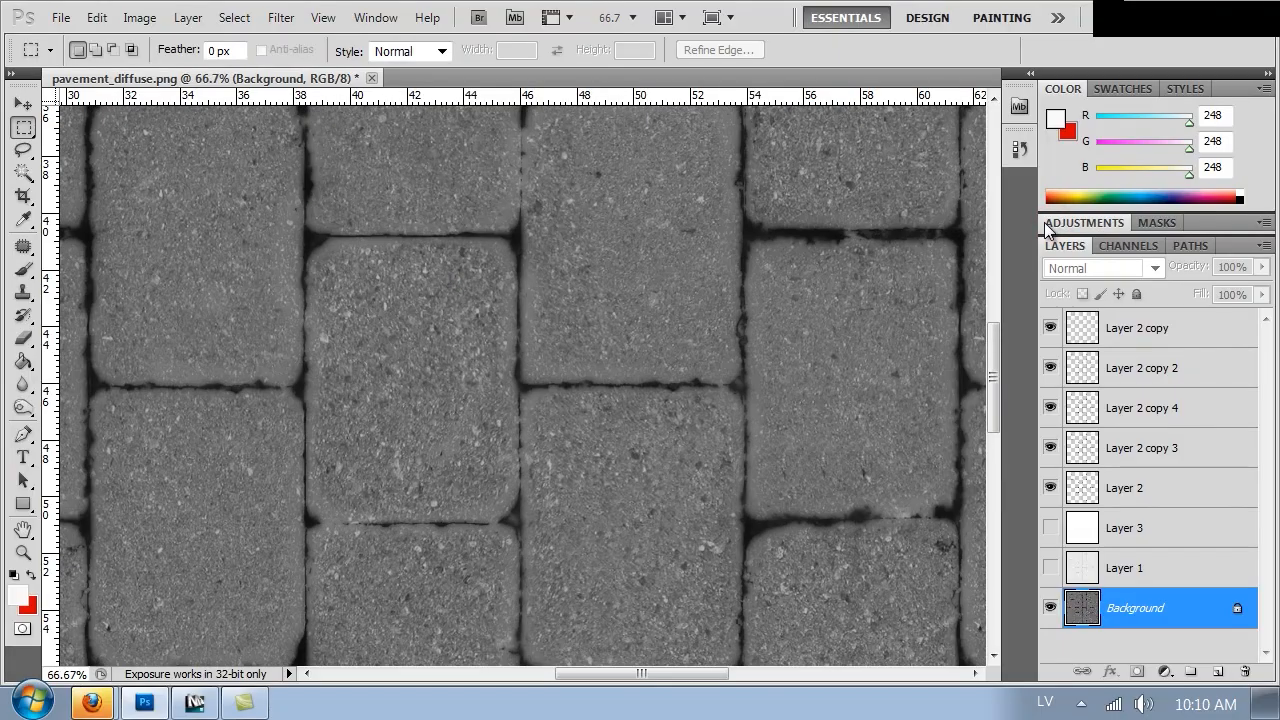
{"action": "key", "text": "ctrl+minus"}
{"action": "key", "text": "ctrl+minus"}
{"action": "key", "text": "ctrl+shift+s"}
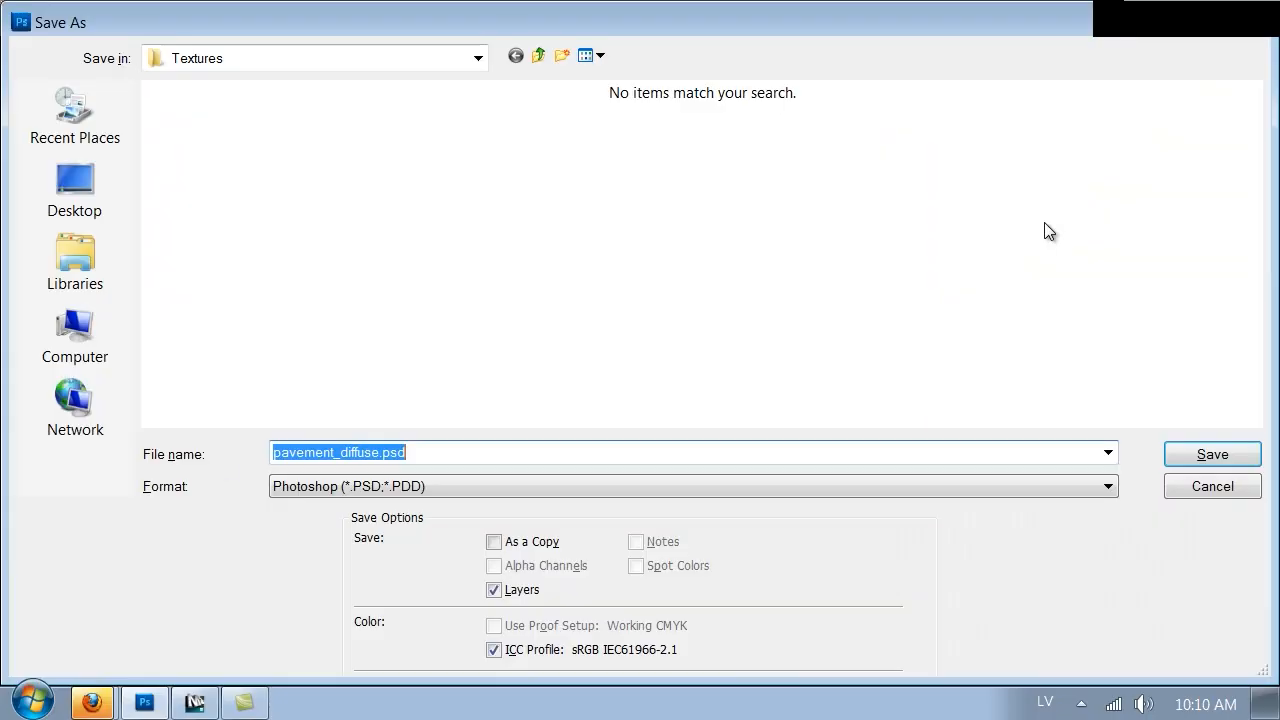
{"action": "left_click", "coordinate": [306, 487]}
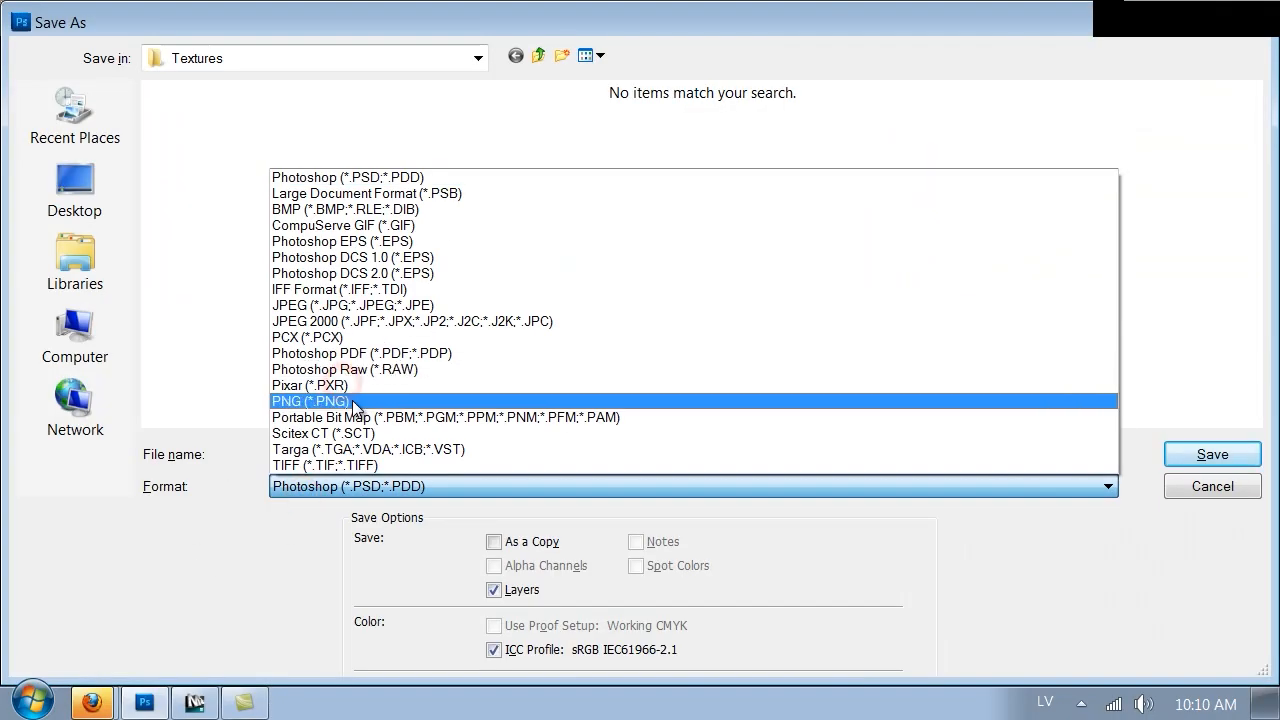
{"action": "left_click", "coordinate": [1205, 488]}
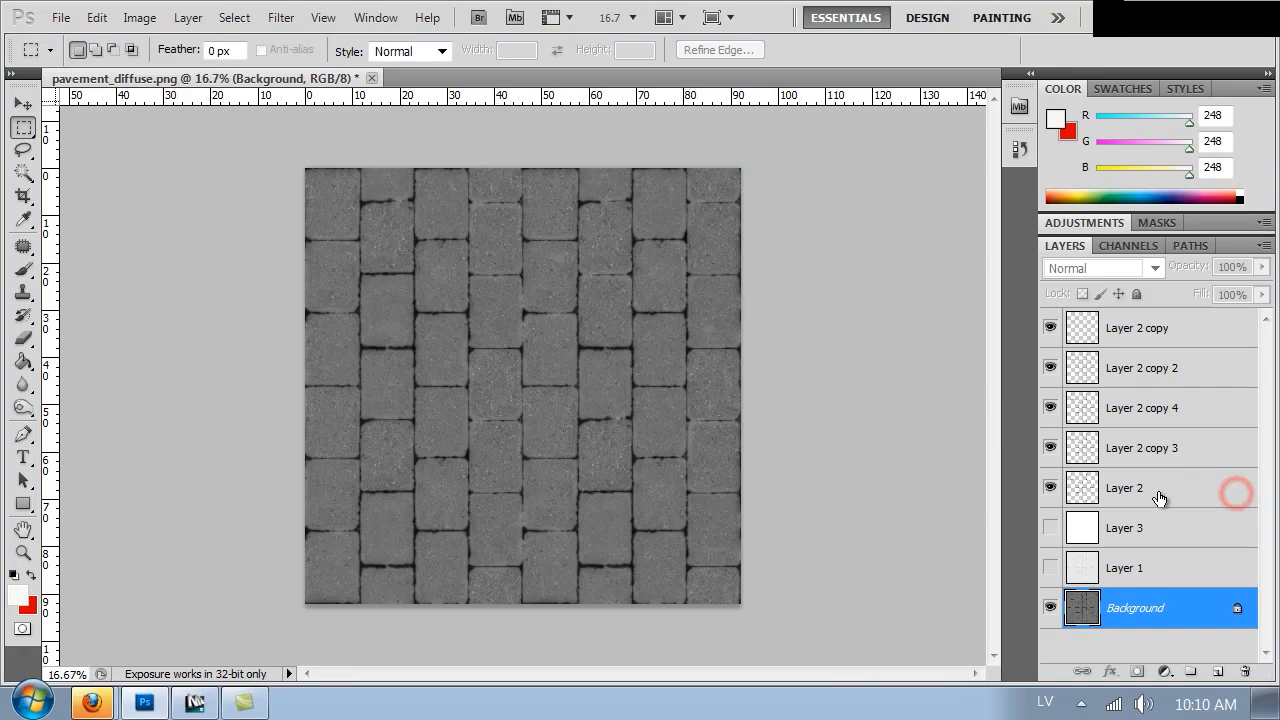
Hide the four Layer 2 copy layers, leaving Layer 2 and the Background visible
{"action": "left_click", "coordinate": [1050, 330]}
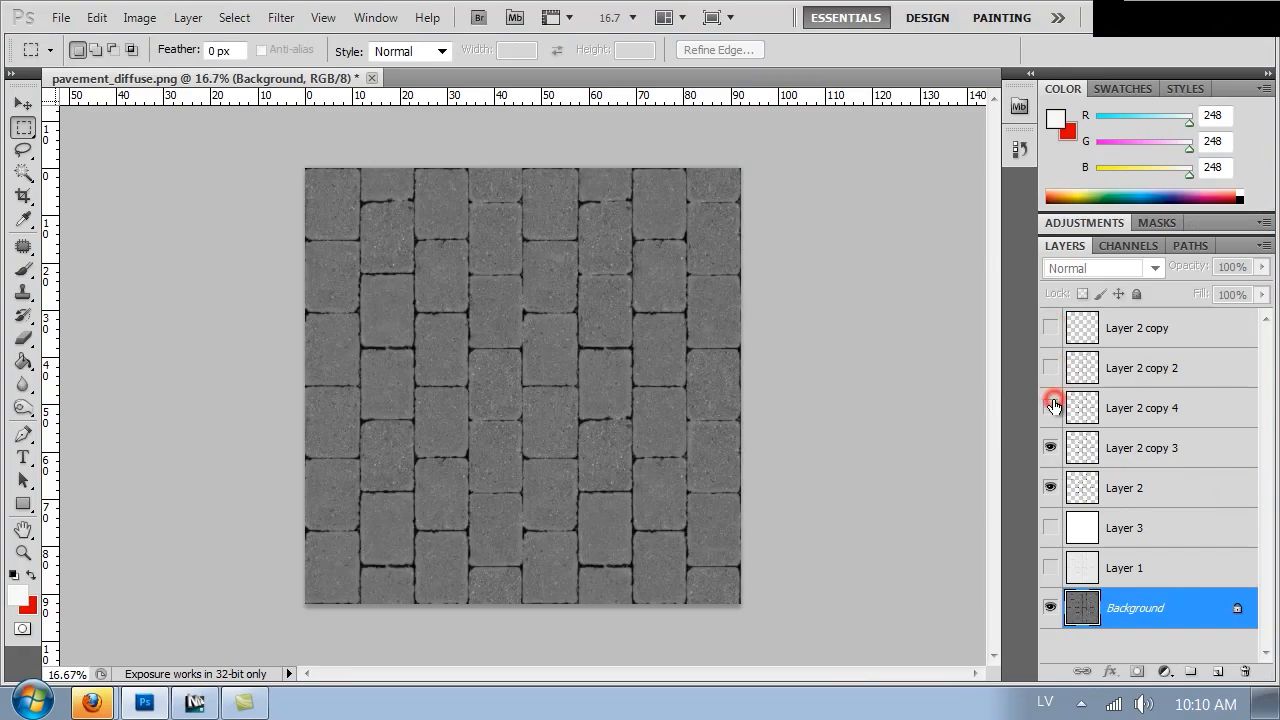
{"action": "left_click", "coordinate": [1050, 448]}
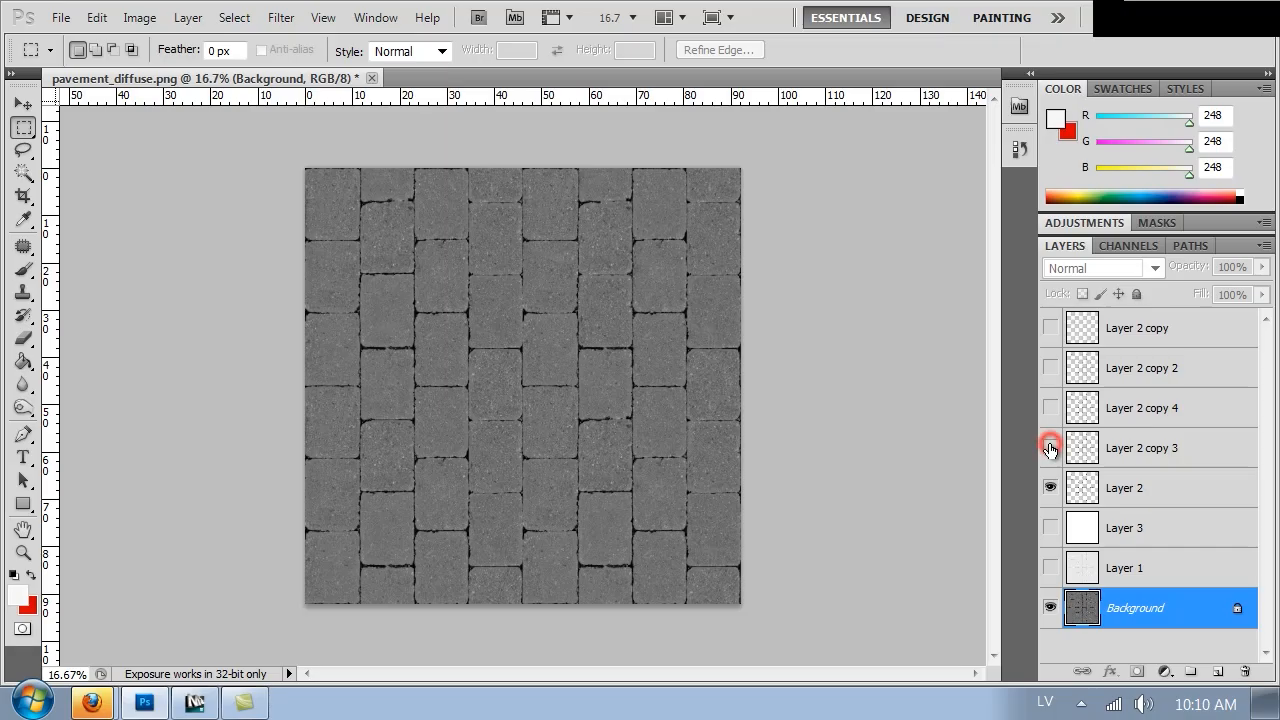
{"action": "key", "text": "ctrl+1"}
{"action": "left_click_drag", "start_coordinate": [463, 304], "coordinate": [596, 522]}
{"action": "left_click_drag", "start_coordinate": [463, 291], "coordinate": [554, 635]}
{"action": "left_click_drag", "start_coordinate": [457, 357], "coordinate": [520, 333]}
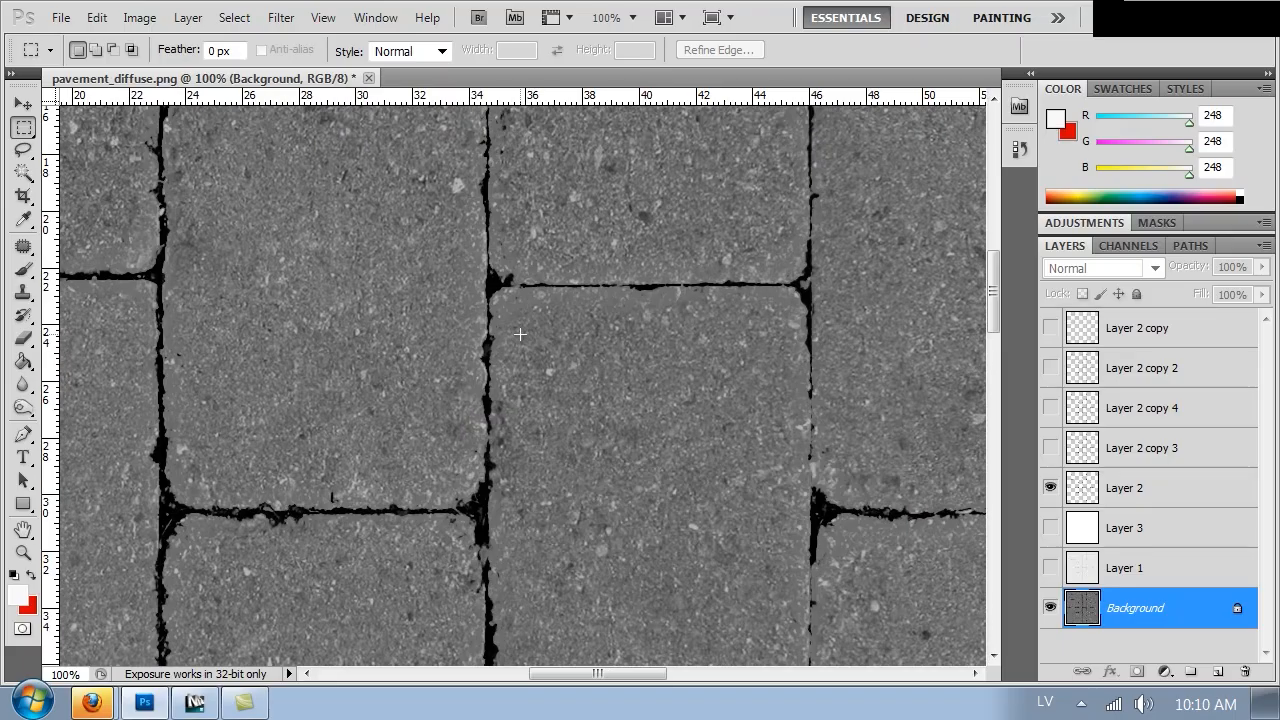
Save the image as a PNG named pavement_reflect.png in the Textures folder, with no interlacing
{"action": "key", "text": "ctrl+shift+s"}
{"action": "left_click", "coordinate": [386, 487]}
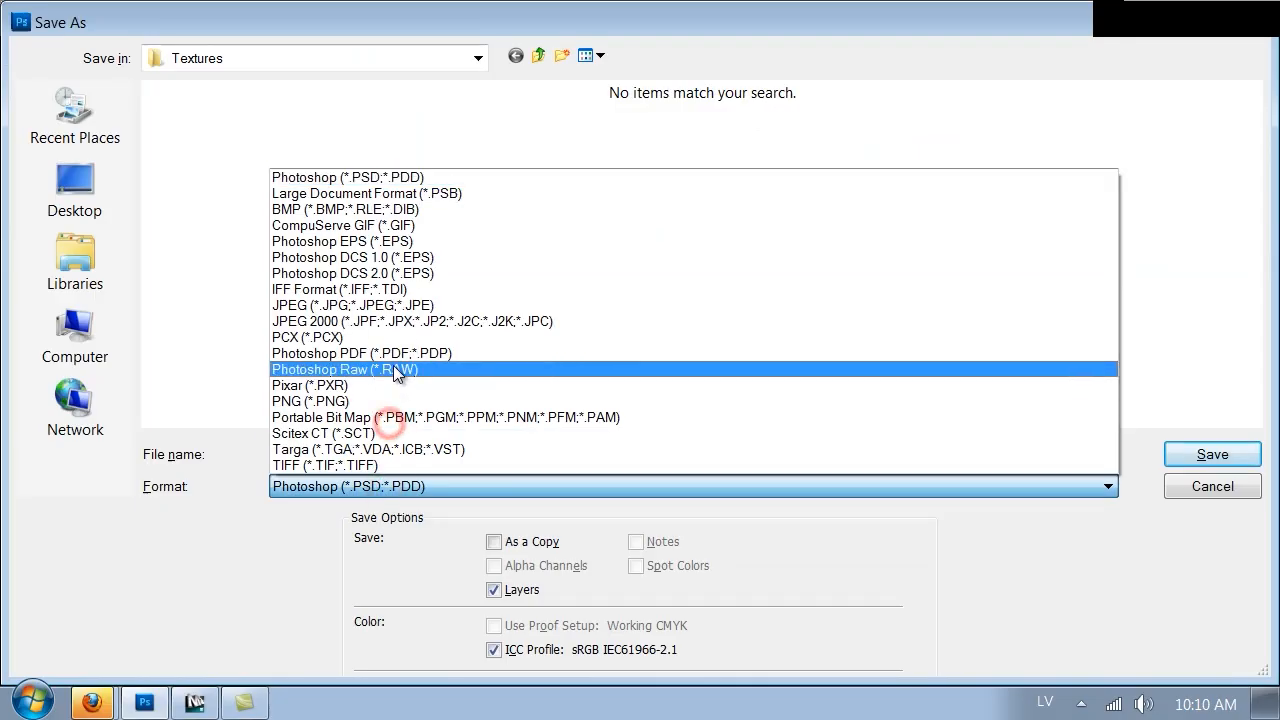
{"action": "left_click", "coordinate": [350, 401]}
{"action": "left_click", "coordinate": [262, 200]}
{"action": "left_click", "coordinate": [343, 450]}
{"action": "left_click", "coordinate": [343, 452]}
{"action": "left_click_drag", "start_coordinate": [342, 455], "coordinate": [377, 458]}
{"action": "type", "text": "reflect"}
{"action": "key", "text": "Return"}
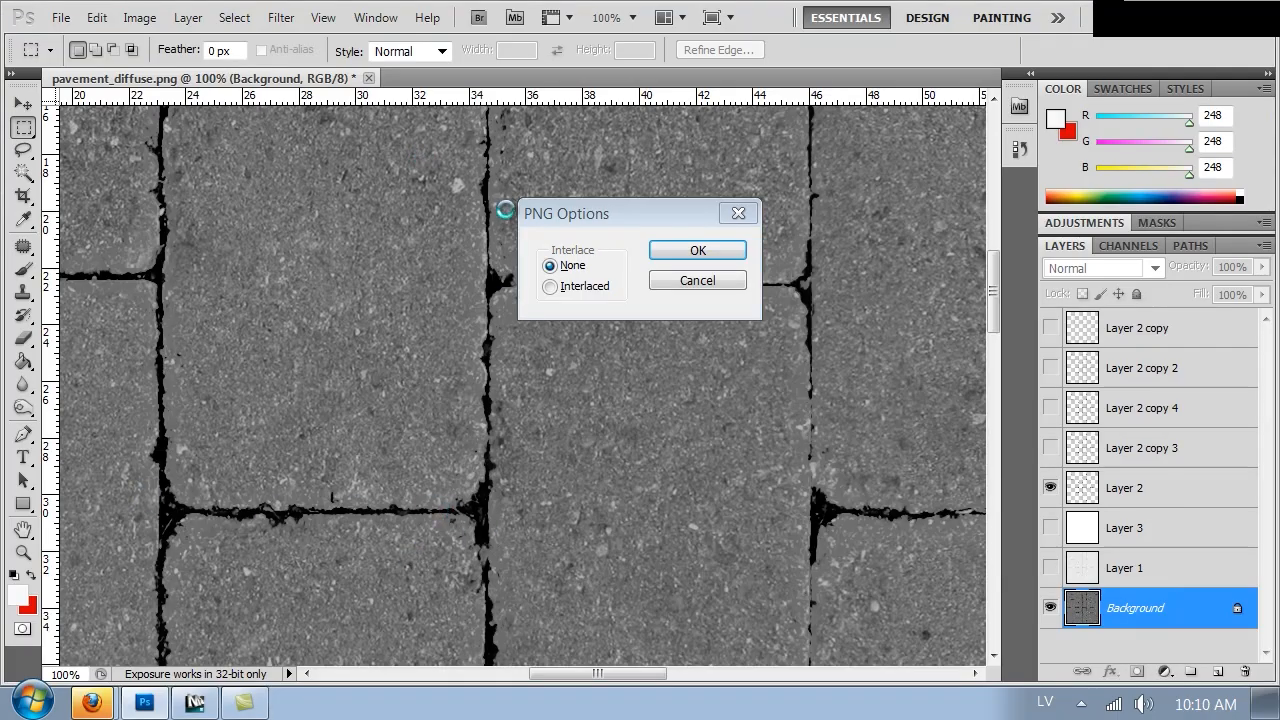
{"action": "key", "text": "Return"}
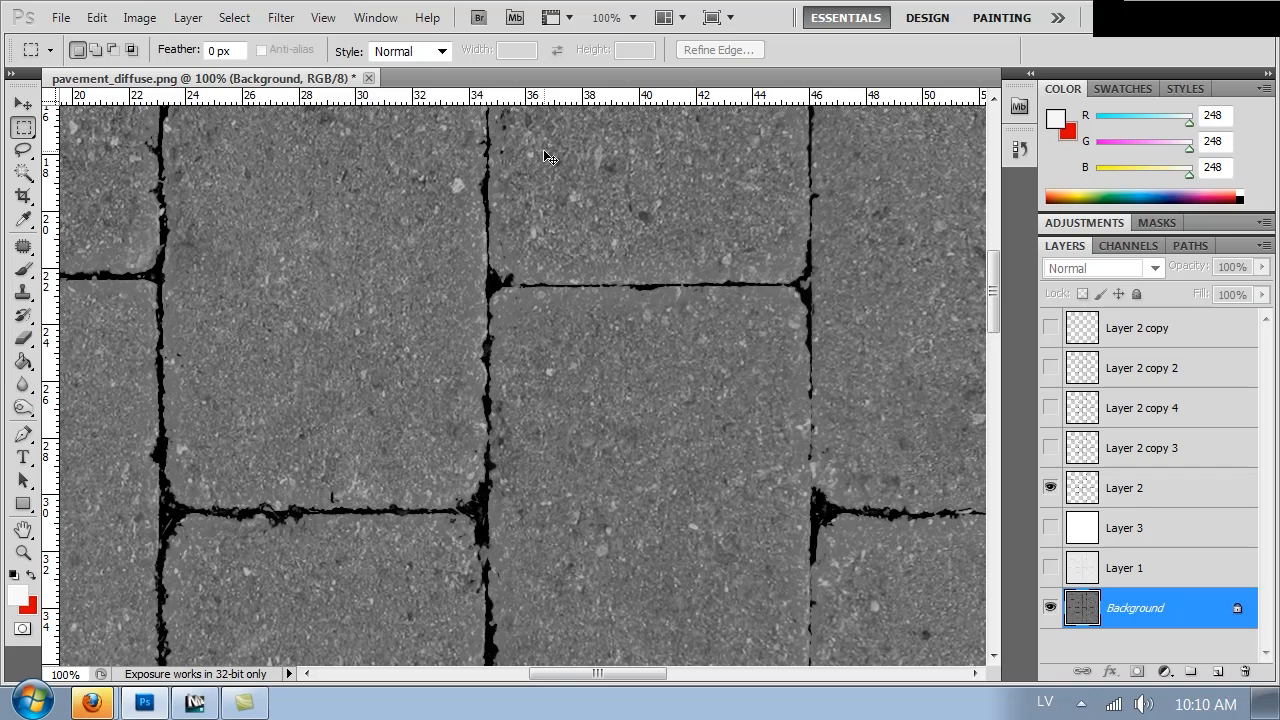
Switch to 3ds Max, open the Material Editor and create a new VRayMtl named pavement in the selected slot
{"action": "scroll", "coordinate": [548, 157], "scroll_direction": "down", "scroll_amount": 3, "text": "alt"}
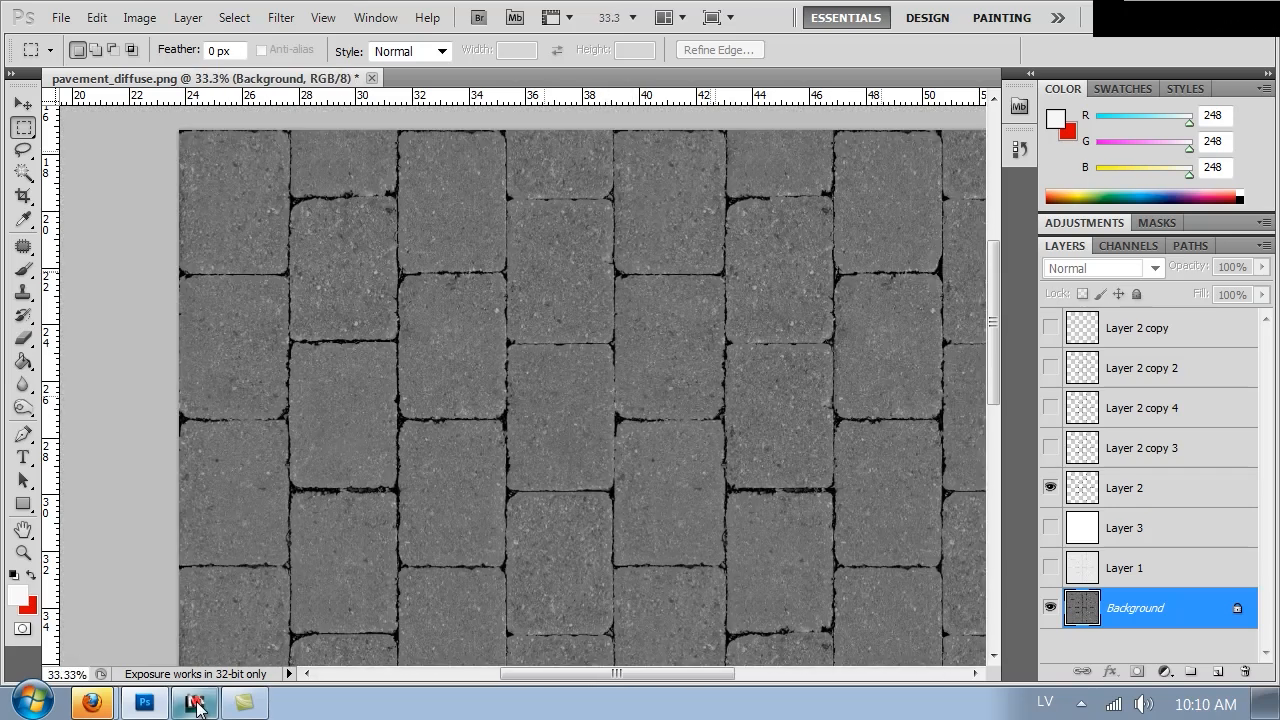
{"action": "left_click", "coordinate": [194, 703]}
{"action": "left_click", "coordinate": [556, 510]}
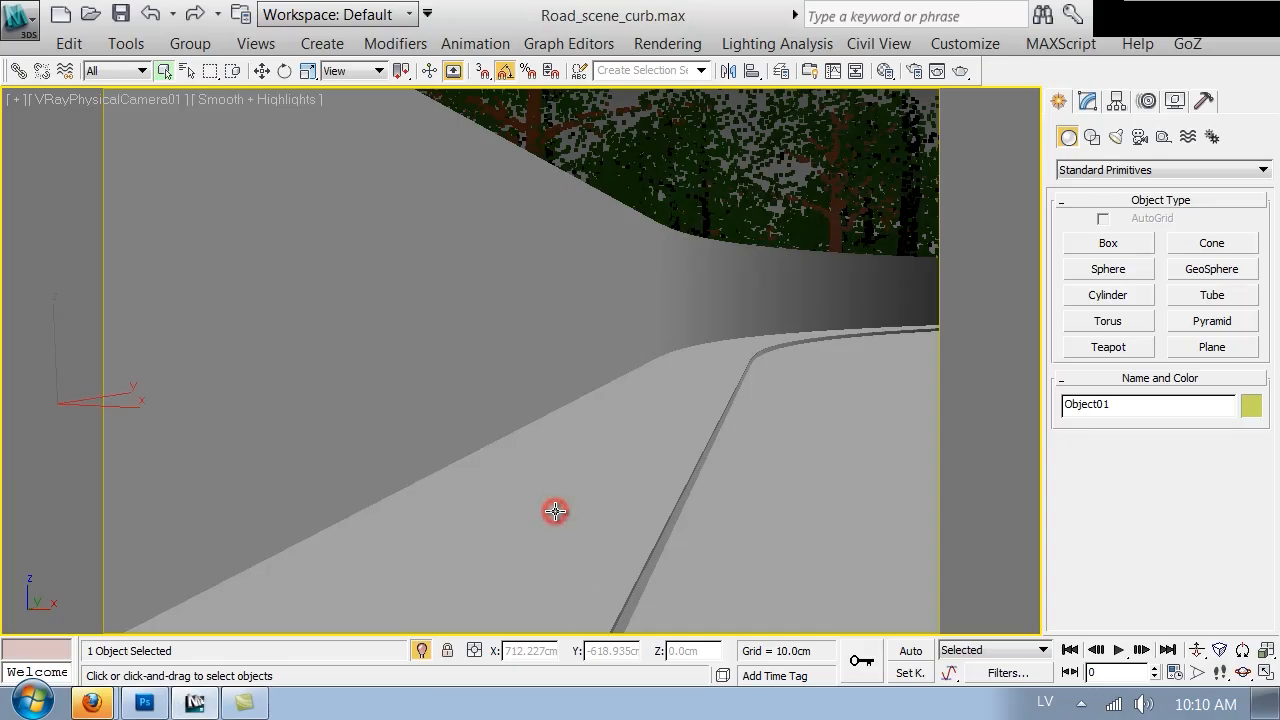
{"action": "key", "text": "p"}
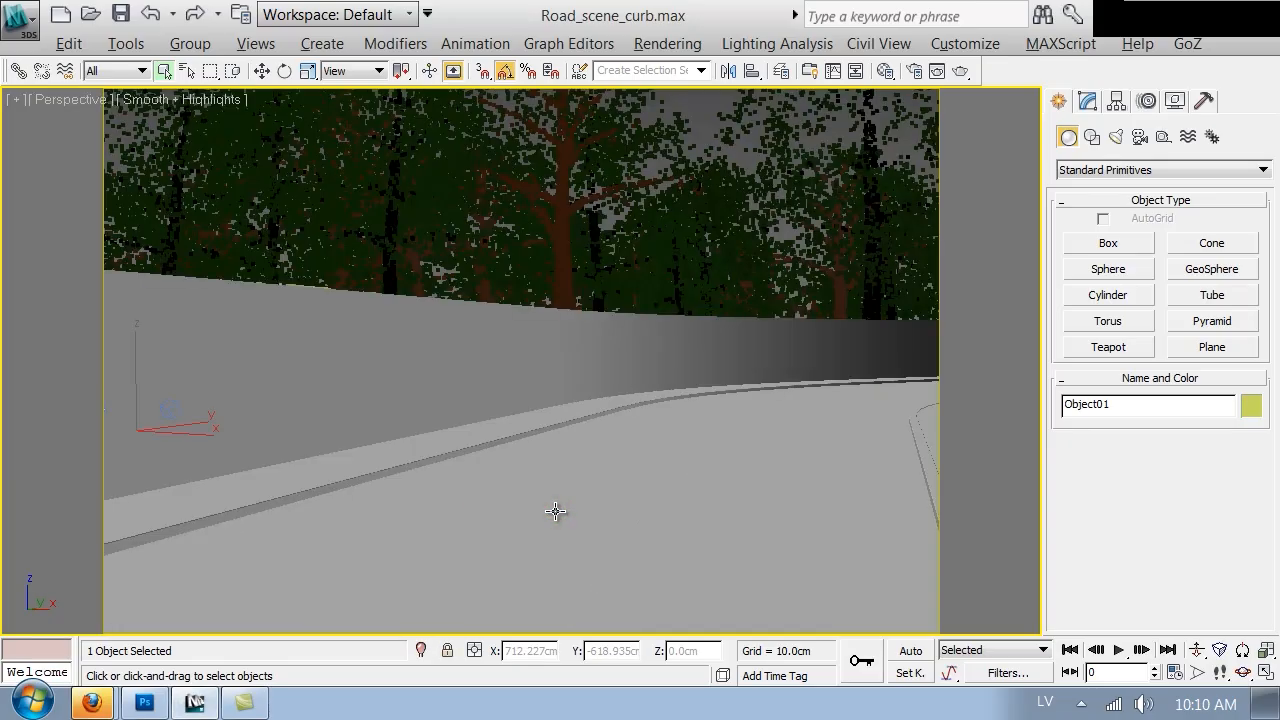
{"action": "key", "text": "c"}
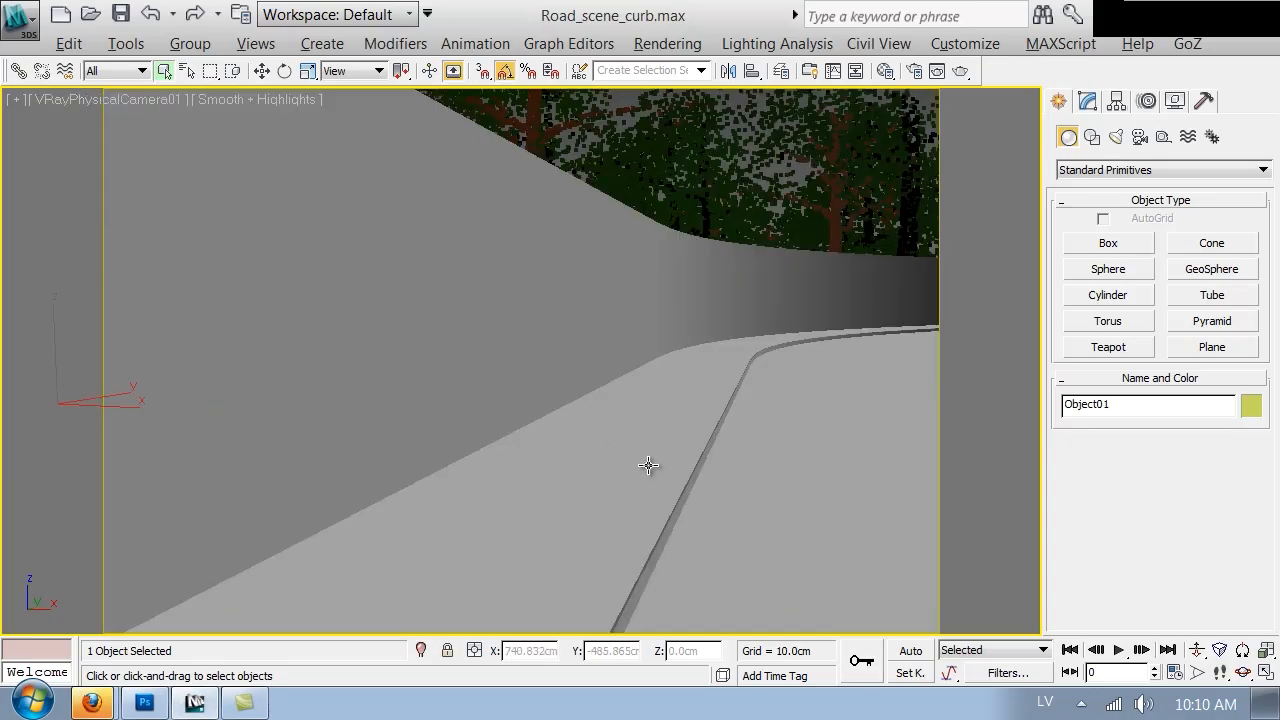
{"action": "key", "text": "F3"}
{"action": "key", "text": "F3"}
{"action": "key", "text": "m"}
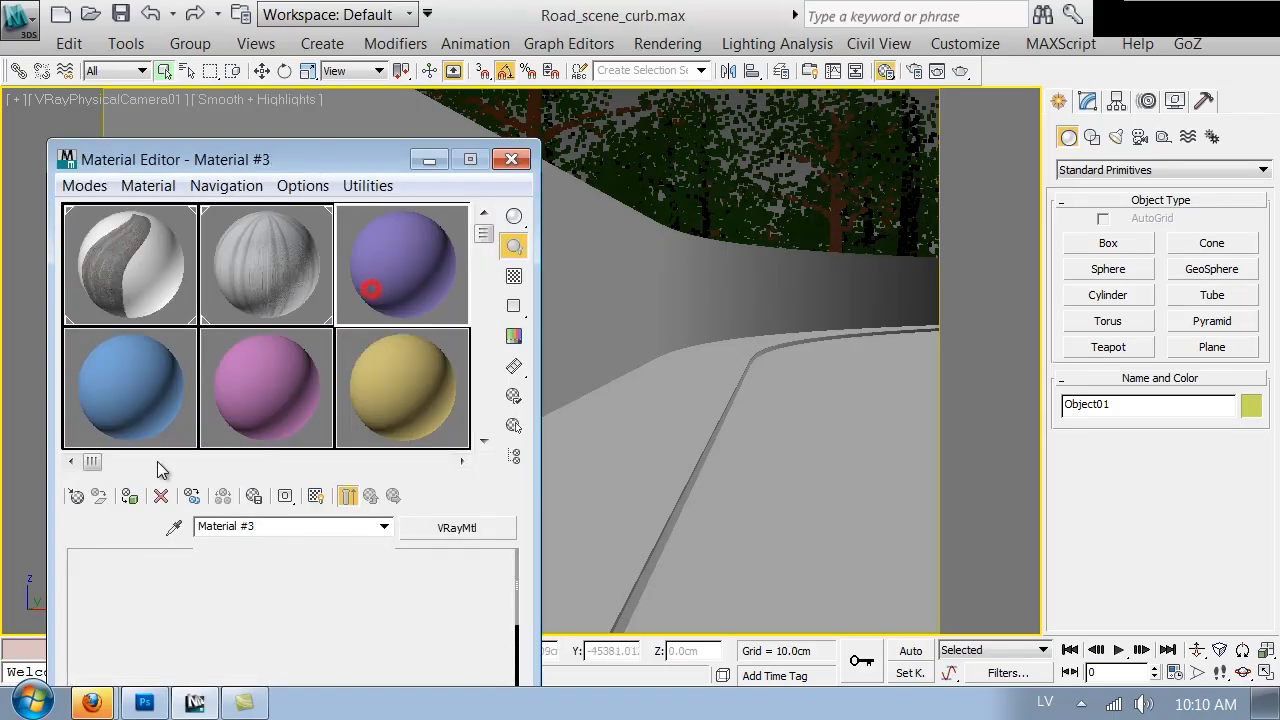
{"action": "left_click", "coordinate": [76, 496]}
{"action": "left_click", "coordinate": [752, 512]}
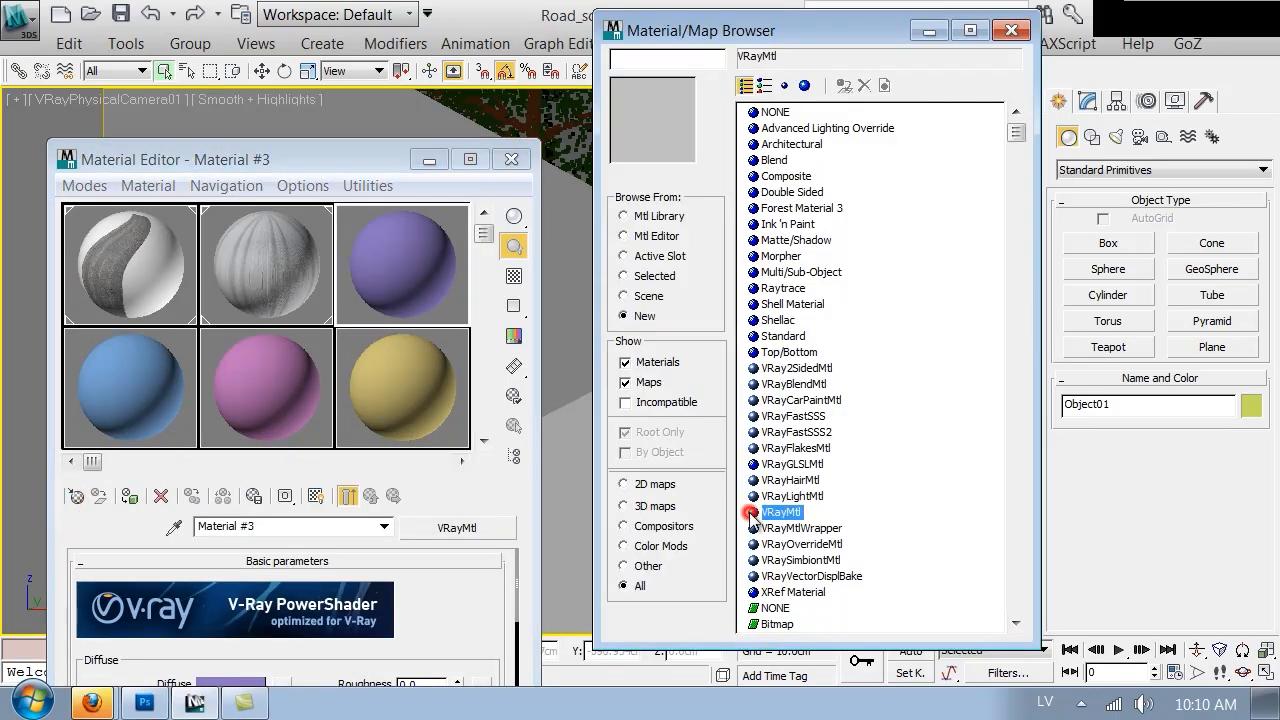
{"action": "left_click", "coordinate": [752, 512]}
{"action": "left_click", "coordinate": [316, 526]}
{"action": "type", "text": "p"}
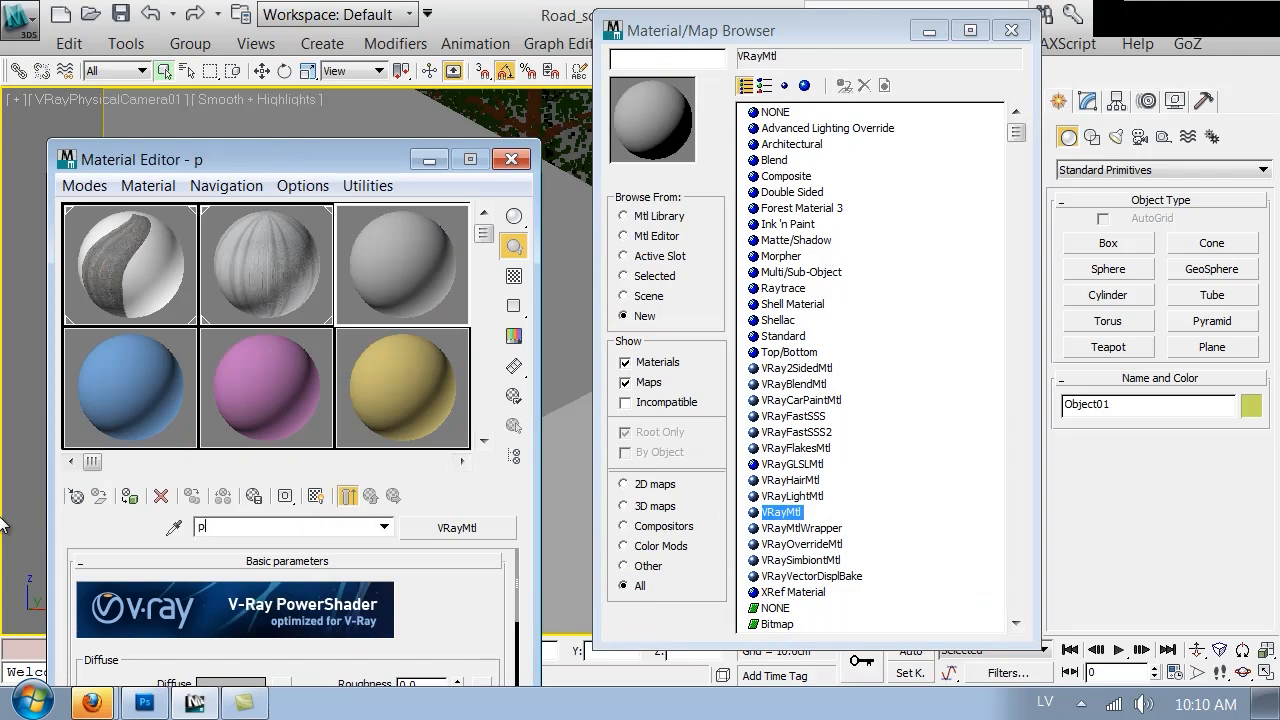
{"action": "type", "text": "avement"}
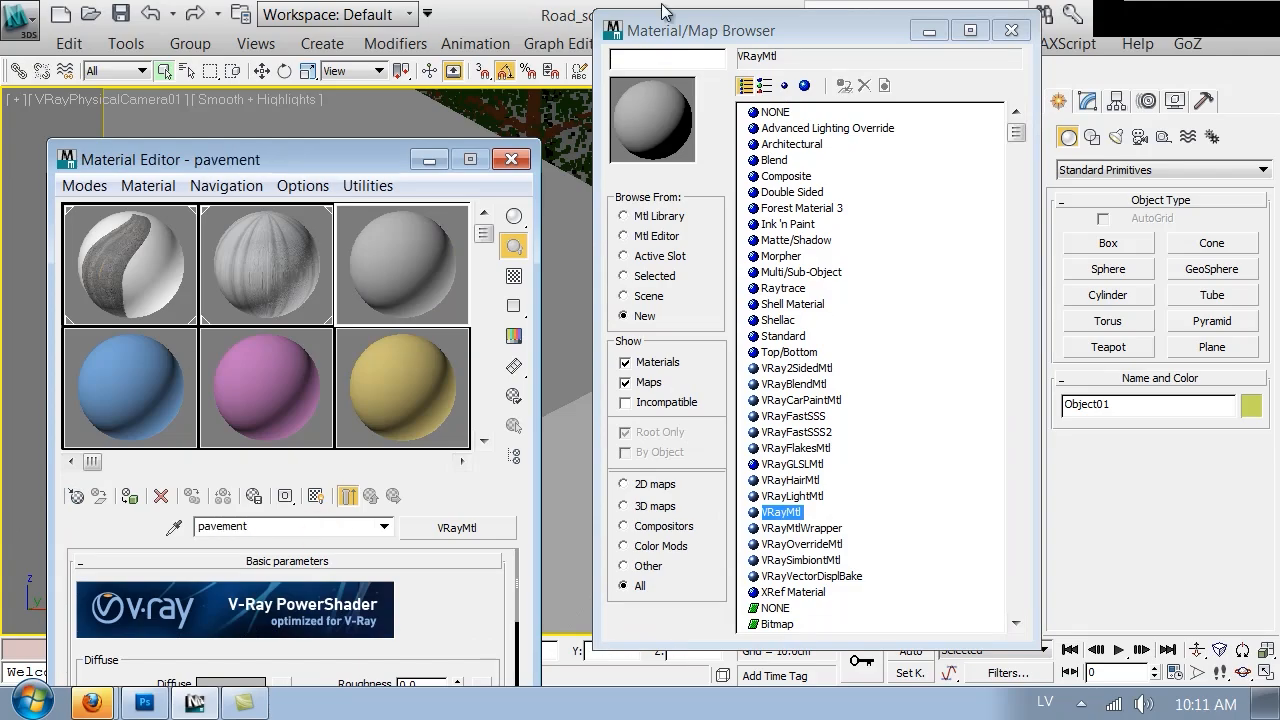
{"action": "left_click", "coordinate": [1011, 30]}
Load pavement_diffuse.png from the Textures folder as a Bitmap in the pavement material's diffuse map slot
{"action": "left_click_drag", "start_coordinate": [324, 157], "coordinate": [570, 26]}
{"action": "left_click", "coordinate": [527, 556]}
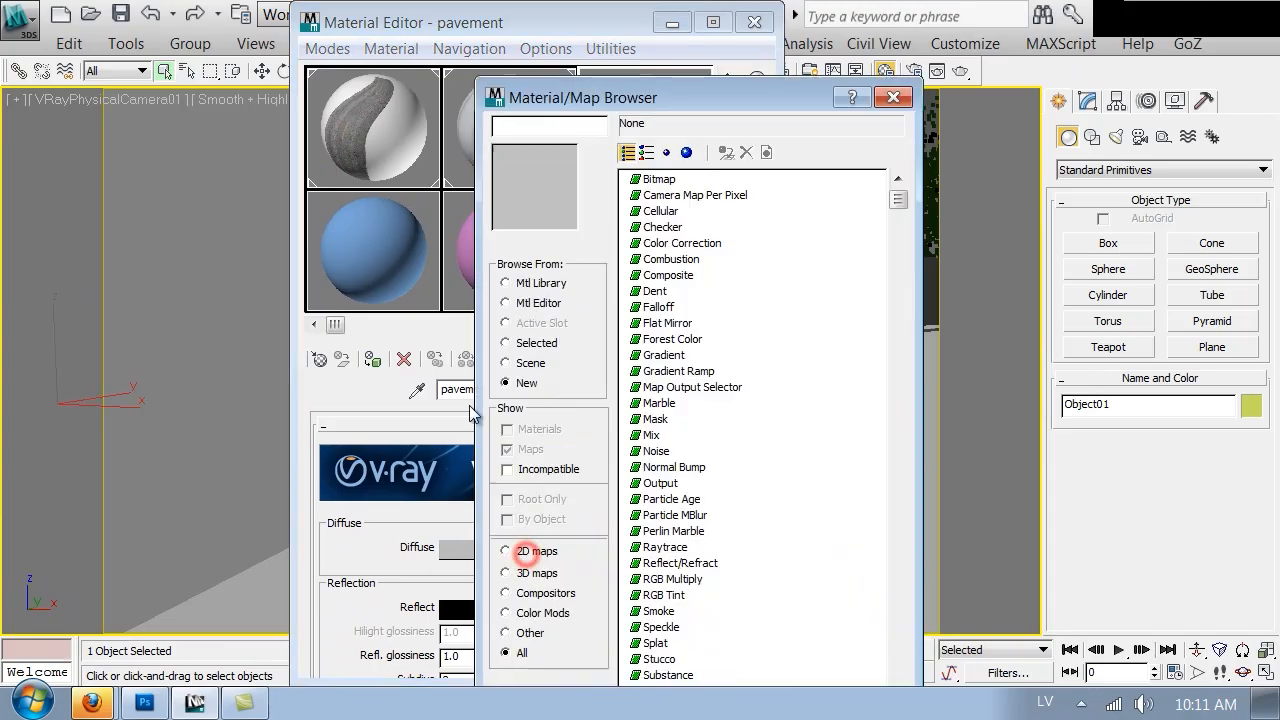
{"action": "double_click", "coordinate": [640, 189]}
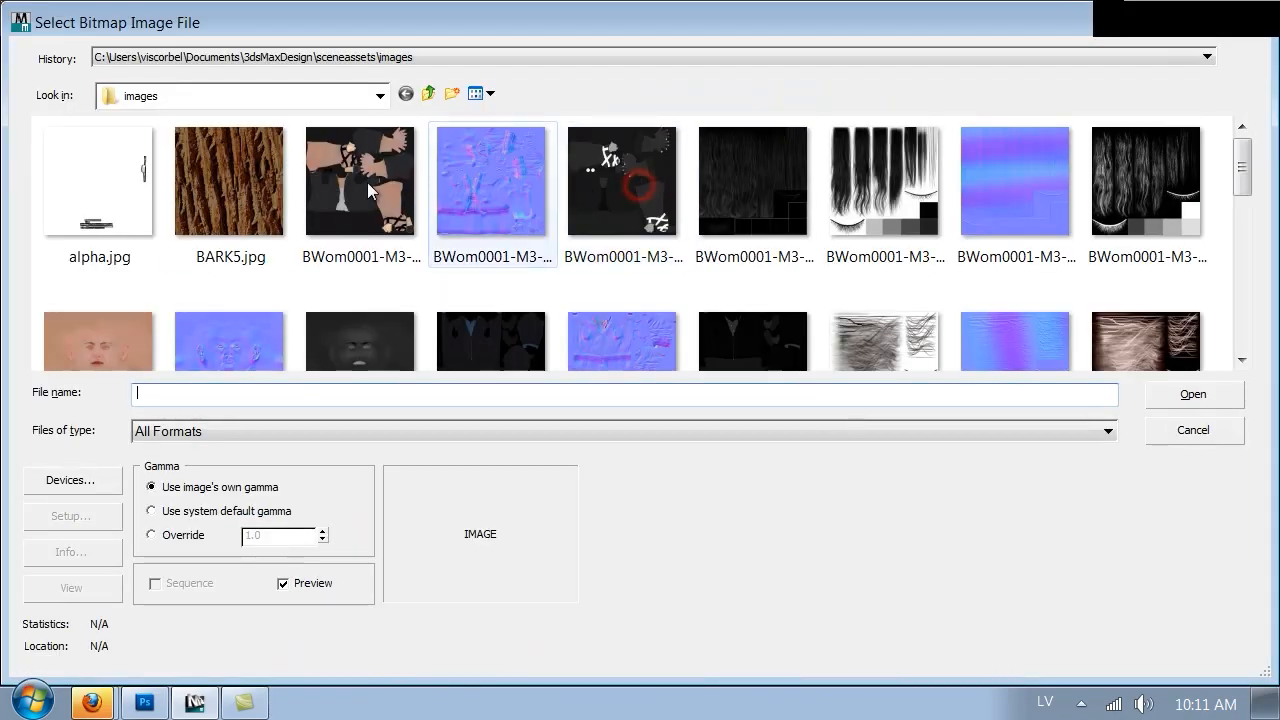
{"action": "left_click", "coordinate": [195, 93]}
{"action": "left_click", "coordinate": [127, 346]}
{"action": "double_click", "coordinate": [598, 157]}
{"action": "left_click", "coordinate": [480, 178]}
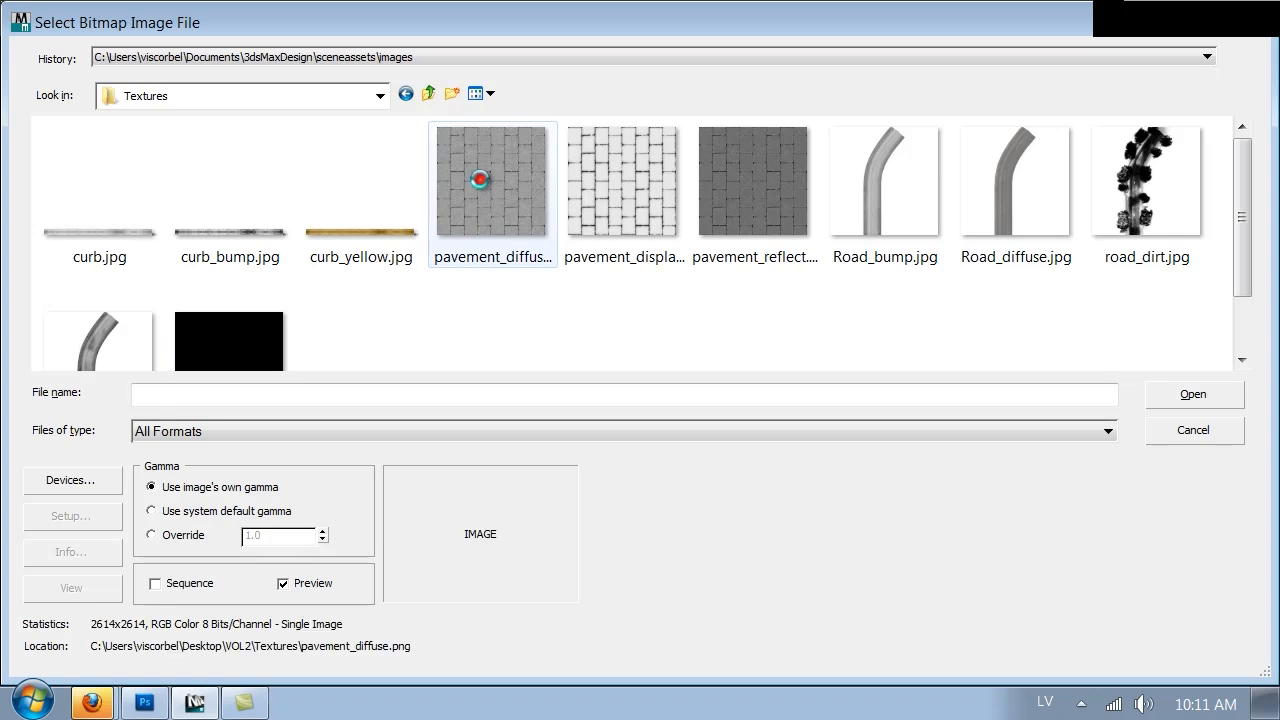
{"action": "double_click", "coordinate": [480, 178]}
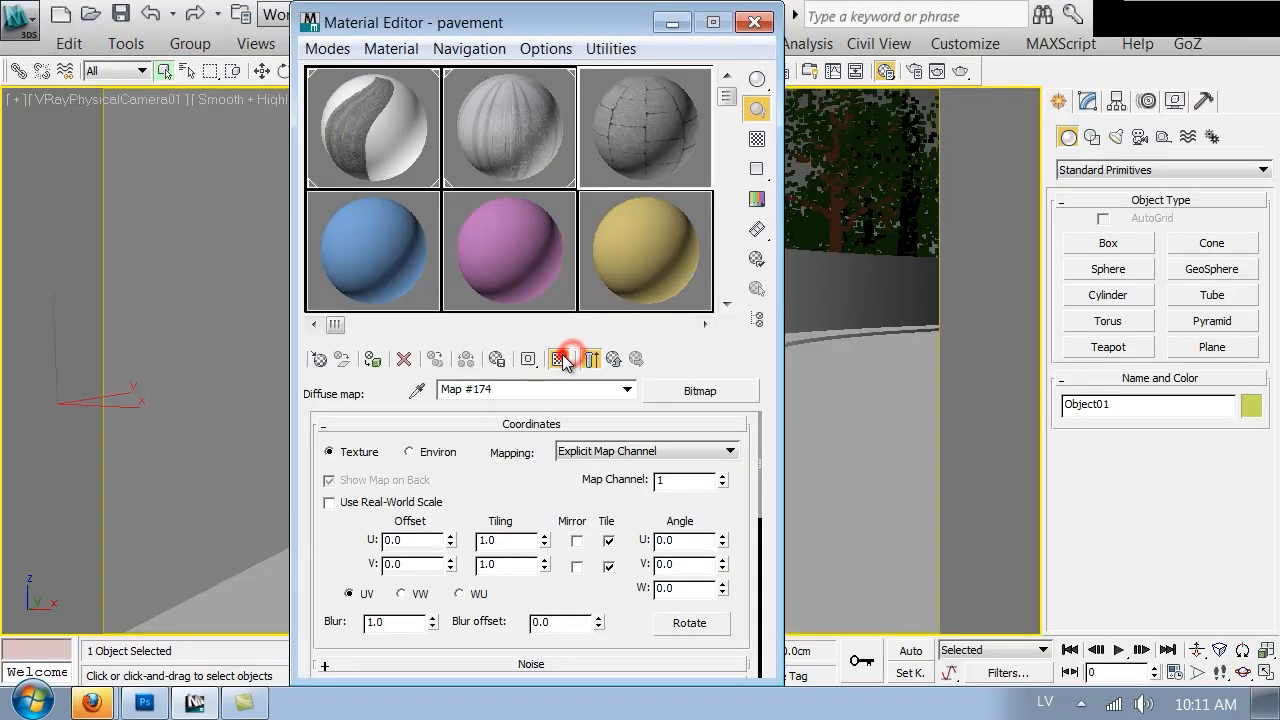
Assign the pavement material to the walkway in the viewport and set the diffuse map's U tiling to 30
{"action": "left_click_drag", "start_coordinate": [530, 22], "coordinate": [1088, 56]}
{"action": "left_click_drag", "start_coordinate": [1134, 121], "coordinate": [423, 606]}
{"action": "double_click", "coordinate": [1063, 574]}
{"action": "type", "text": "10"}
{"action": "key", "text": "Return"}
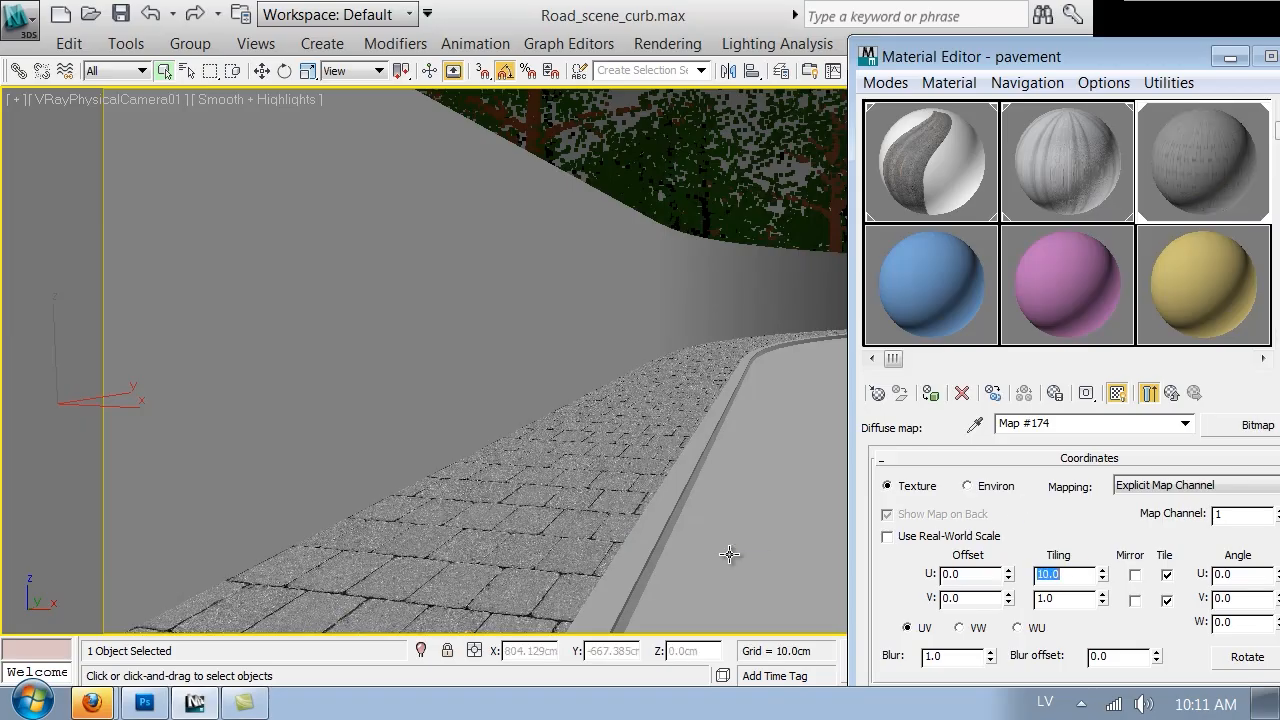
{"action": "type", "text": "20"}
{"action": "key", "text": "Return"}
{"action": "type", "text": "30"}
{"action": "key", "text": "Return"}
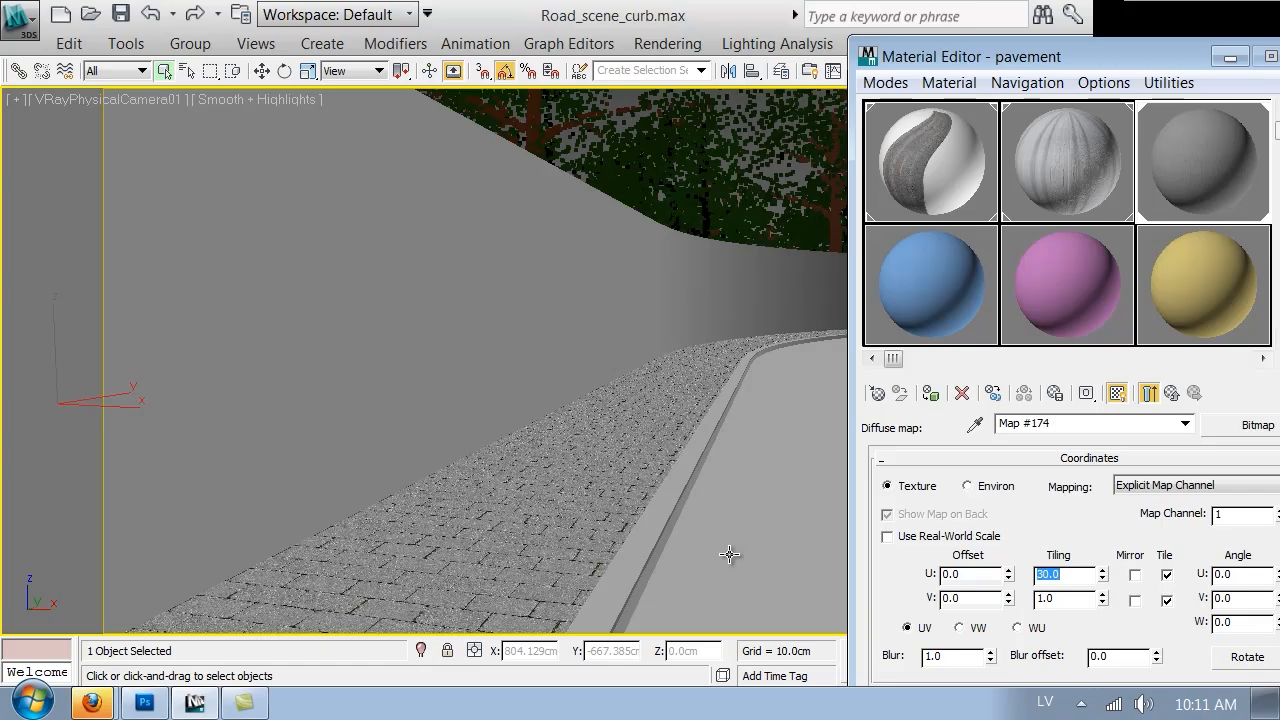
Try rotating the diffuse map 90 degrees on the W and V angles, and undo a U angle change
{"action": "left_click_drag", "start_coordinate": [1097, 57], "coordinate": [997, 51]}
{"action": "double_click", "coordinate": [1136, 614]}
{"action": "type", "text": "90"}
{"action": "key", "text": "Return"}
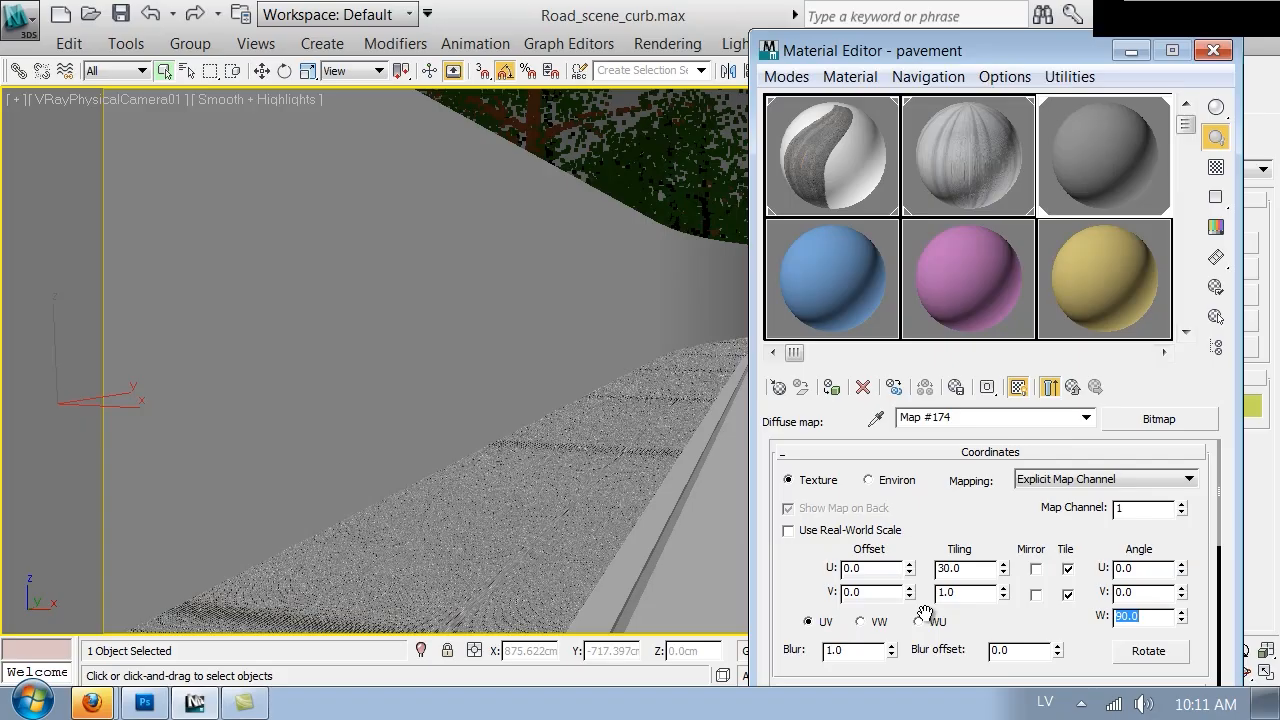
{"action": "type", "text": "0"}
{"action": "key", "text": "Return"}
{"action": "double_click", "coordinate": [1140, 592]}
{"action": "type", "text": "90"}
{"action": "key", "text": "Return"}
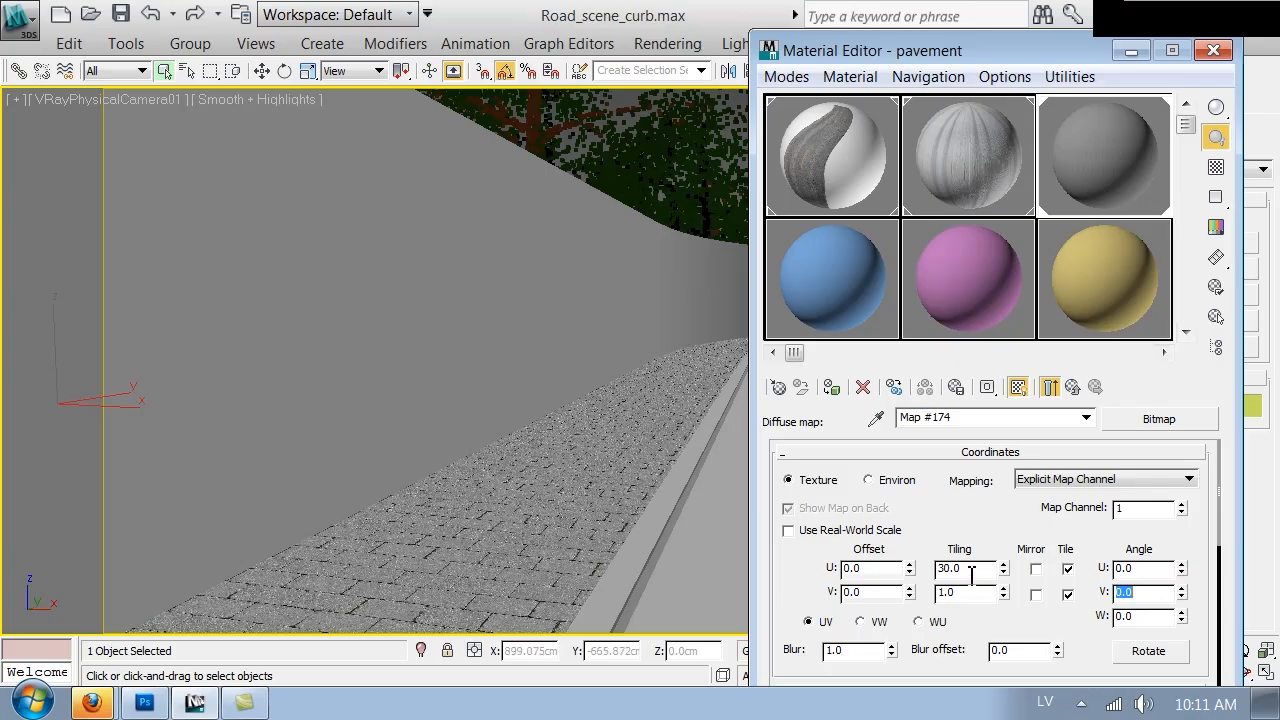
{"action": "left_click_drag", "start_coordinate": [1181, 570], "coordinate": [1179, 534]}
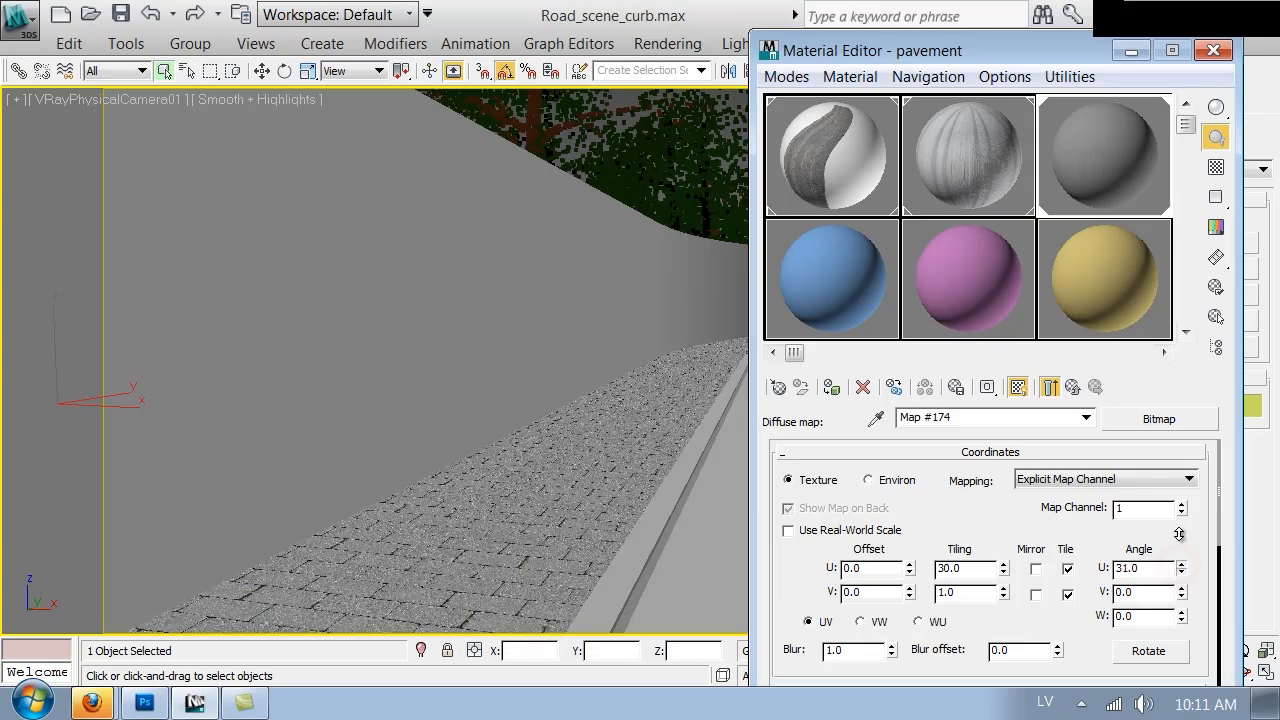
{"action": "left_click_drag", "start_coordinate": [1143, 445], "coordinate": [1107, 345]}
{"action": "key", "text": "ctrl+z"}
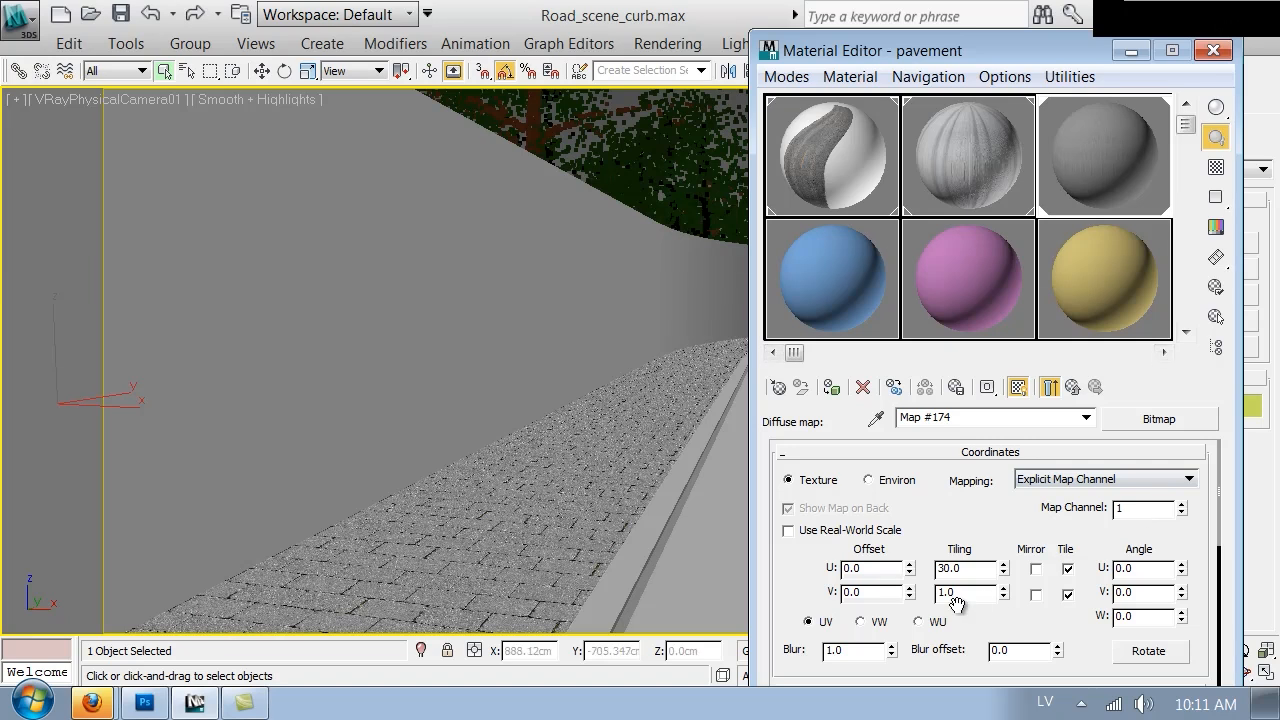
Set the diffuse map's W angle to 90 and its V tiling to 30
{"action": "left_click_drag", "start_coordinate": [1183, 620], "coordinate": [1180, 566]}
{"action": "double_click", "coordinate": [1146, 620]}
{"action": "type", "text": "90"}
{"action": "key", "text": "Return"}
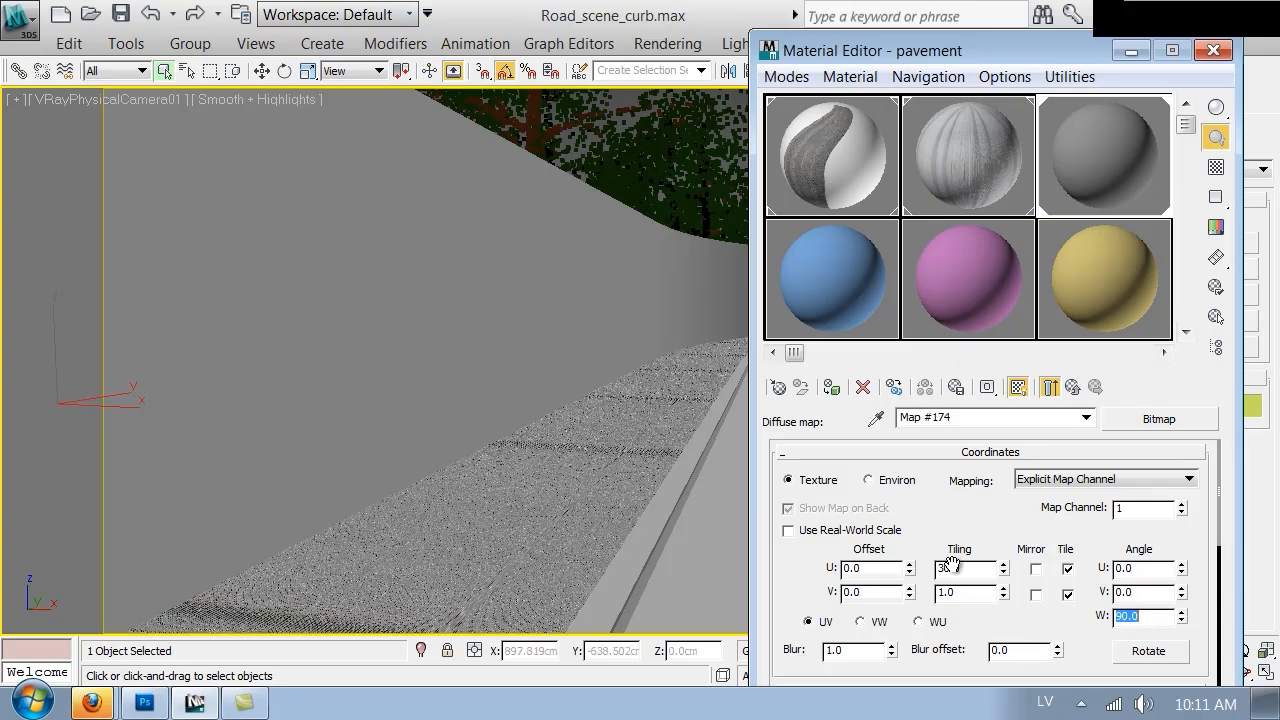
{"action": "double_click", "coordinate": [960, 593]}
{"action": "type", "text": "30"}
{"action": "key", "text": "Return"}
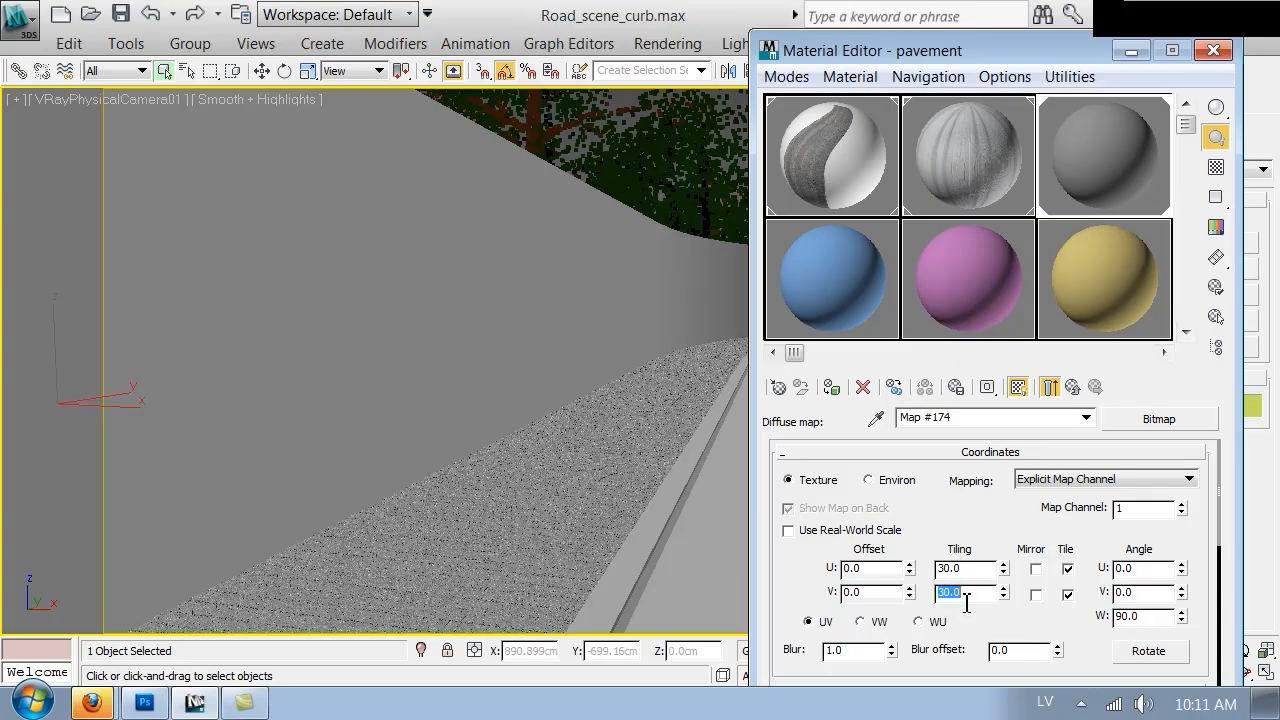
Adjust the diffuse map's tiling to 1.5 on U and 25 on V
{"action": "double_click", "coordinate": [962, 568]}
{"action": "type", "text": "1"}
{"action": "key", "text": "Return"}
{"action": "type", "text": "2"}
{"action": "key", "text": "Return"}
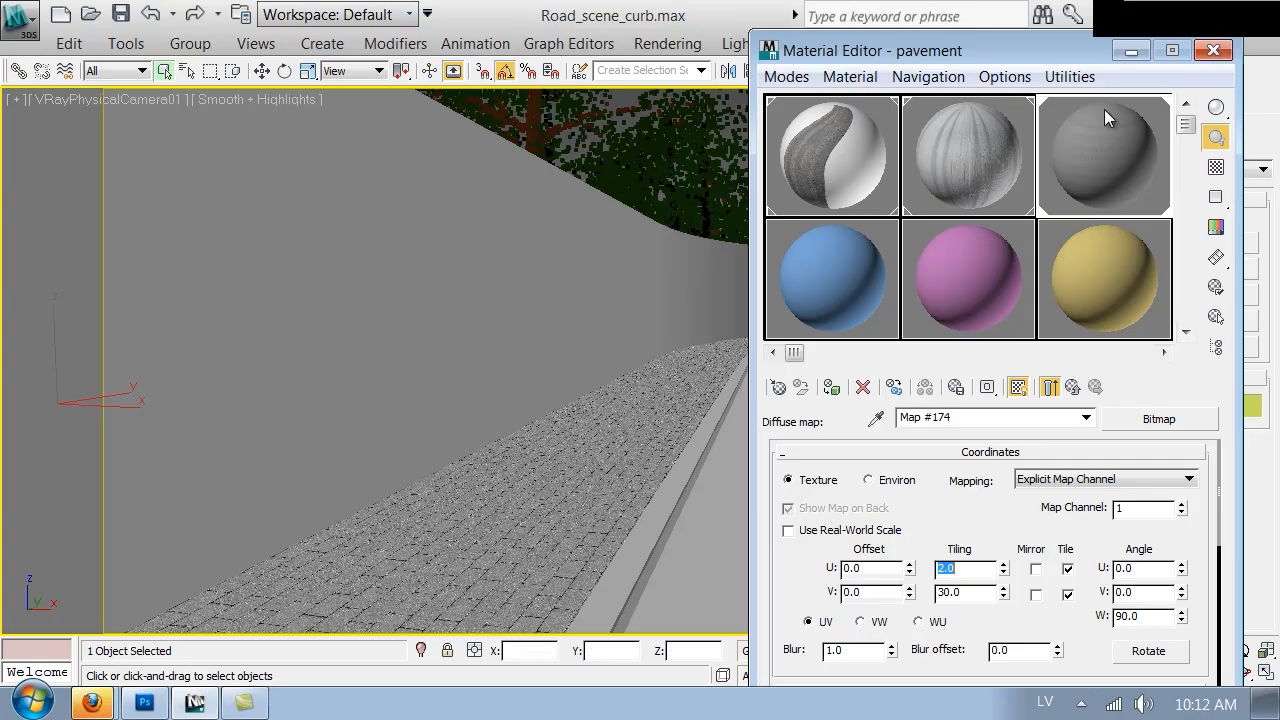
{"action": "left_click", "coordinate": [1073, 388]}
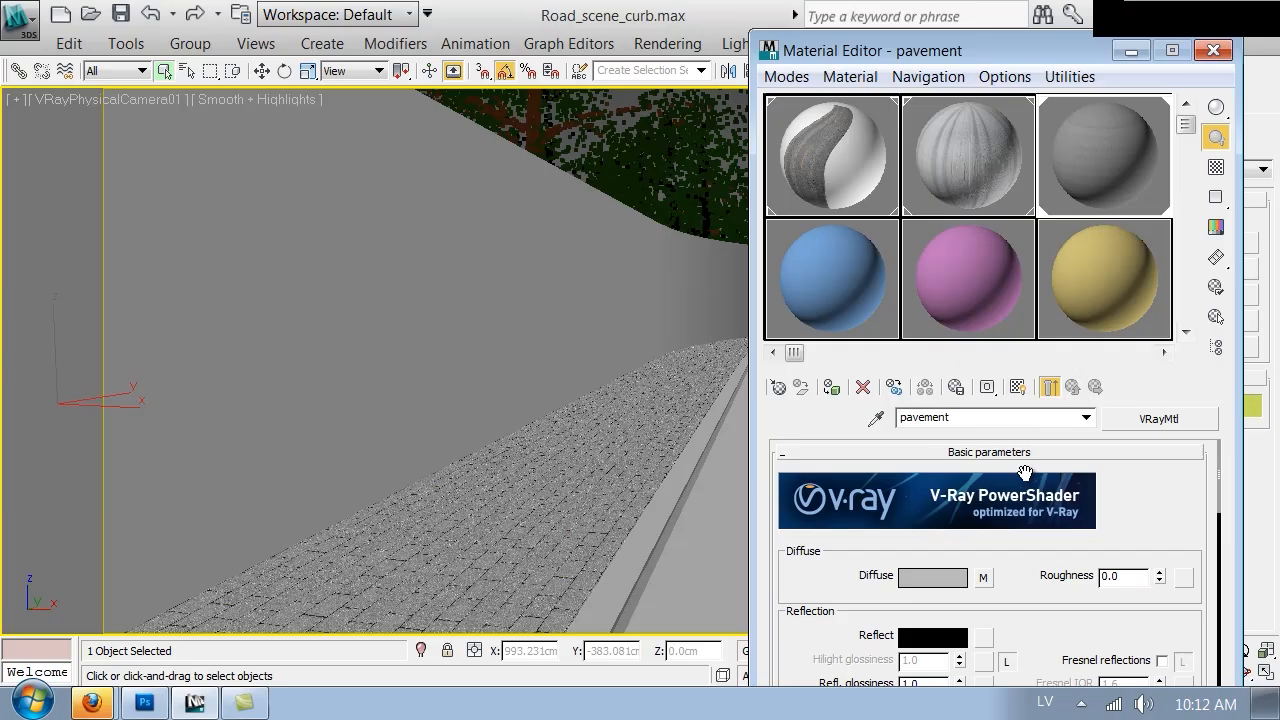
{"action": "left_click", "coordinate": [983, 577]}
{"action": "double_click", "coordinate": [947, 568]}
{"action": "type", "text": "1.5"}
{"action": "key", "text": "Tab"}
{"action": "type", "text": "60"}
{"action": "key", "text": "Return"}
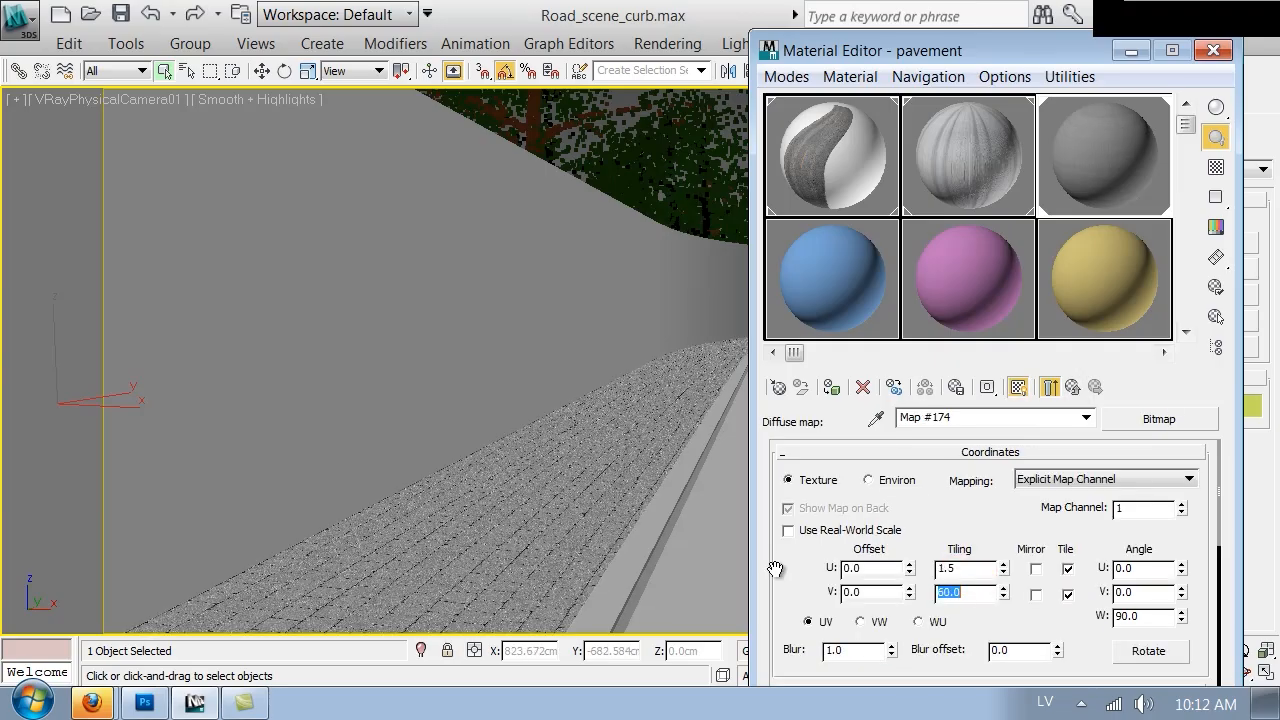
{"action": "type", "text": "20"}
{"action": "key", "text": "Return"}
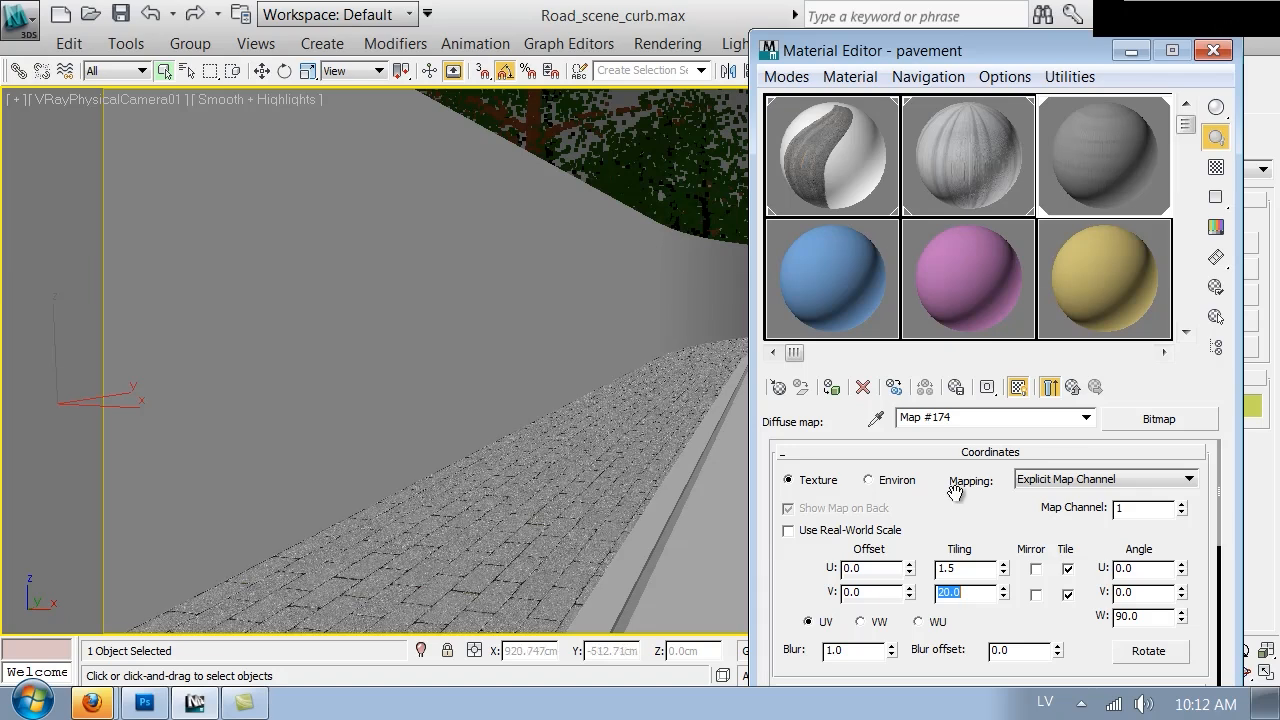
{"action": "left_click", "coordinate": [1213, 50]}
{"action": "key", "text": "Up"}
{"action": "left_click_drag", "start_coordinate": [737, 434], "coordinate": [669, 460]}
{"action": "key", "text": "Up"}
{"action": "key", "text": "Escape"}
{"action": "key", "text": "m"}
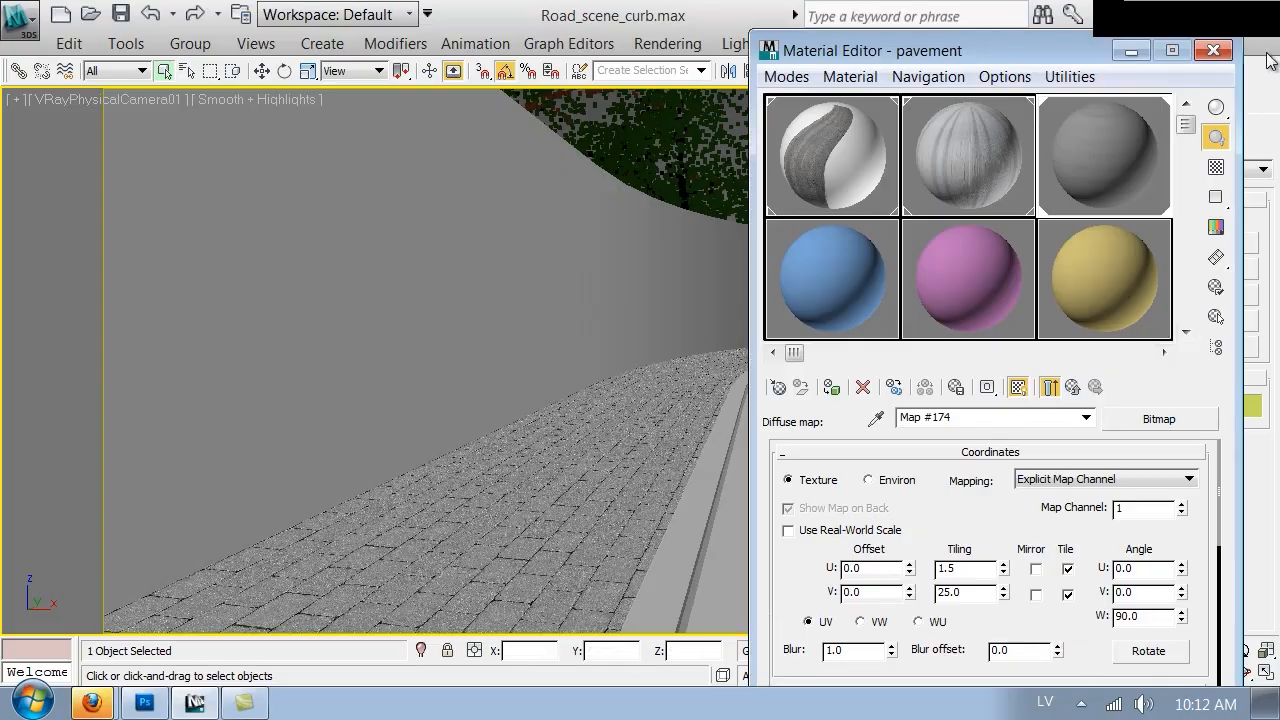
Copy the diffuse map from the pavement material and paste a copy into the Reflect map slot
{"action": "left_click", "coordinate": [1072, 386]}
{"action": "right_click", "coordinate": [983, 578]}
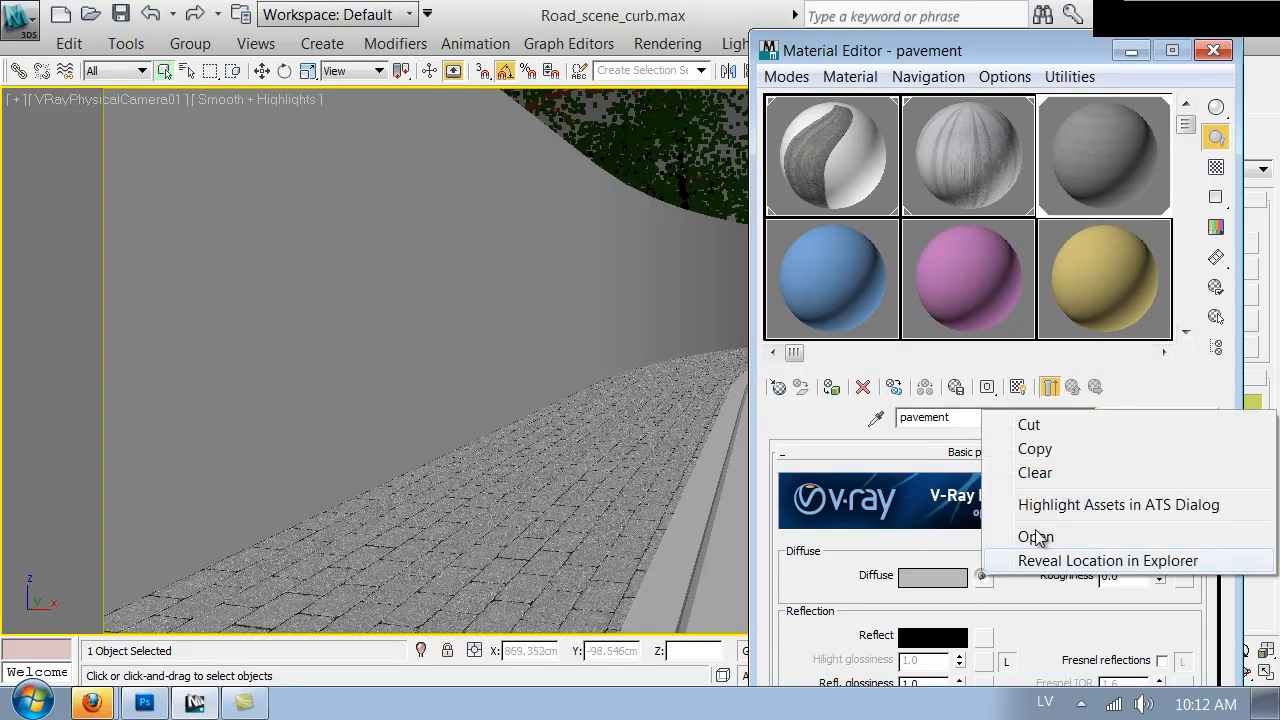
{"action": "left_click", "coordinate": [1049, 447]}
{"action": "left_click_drag", "start_coordinate": [1068, 645], "coordinate": [990, 577]}
{"action": "right_click", "coordinate": [989, 574]}
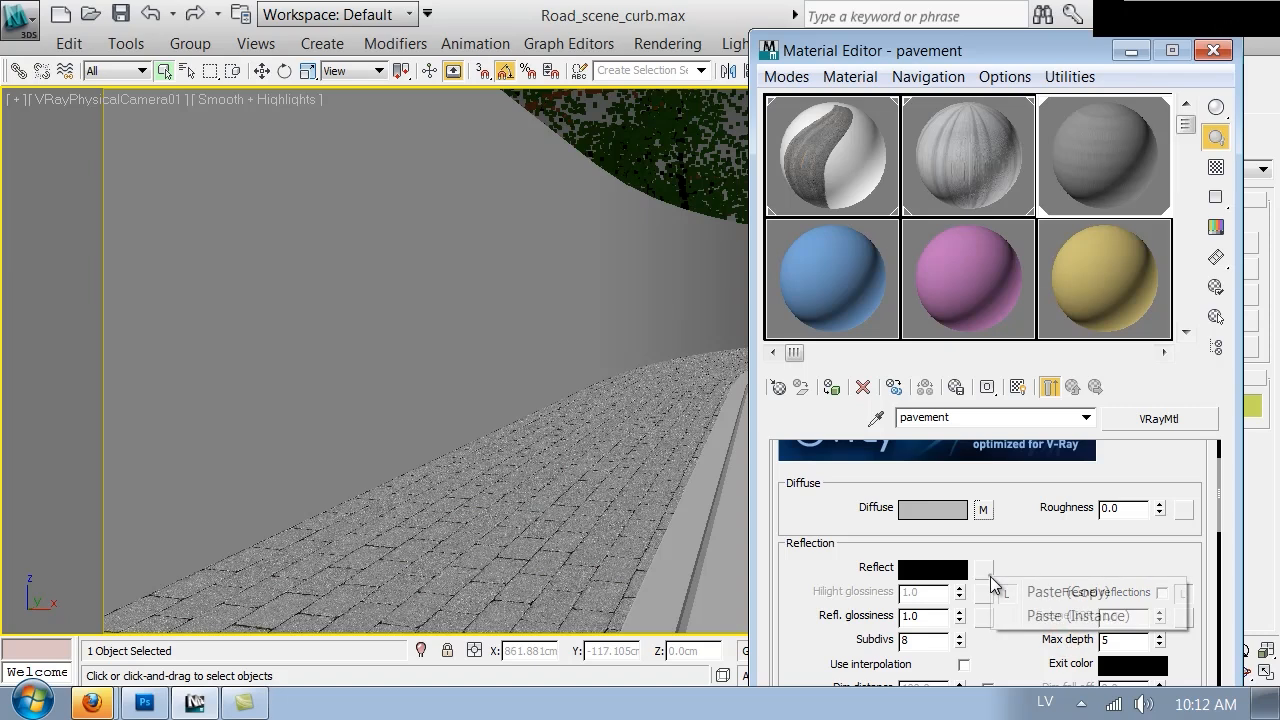
{"action": "left_click", "coordinate": [1010, 590]}
Replace the reflect map's bitmap with pavement_reflect.png
{"action": "scroll", "coordinate": [990, 577], "scroll_direction": "down", "scroll_amount": 5}
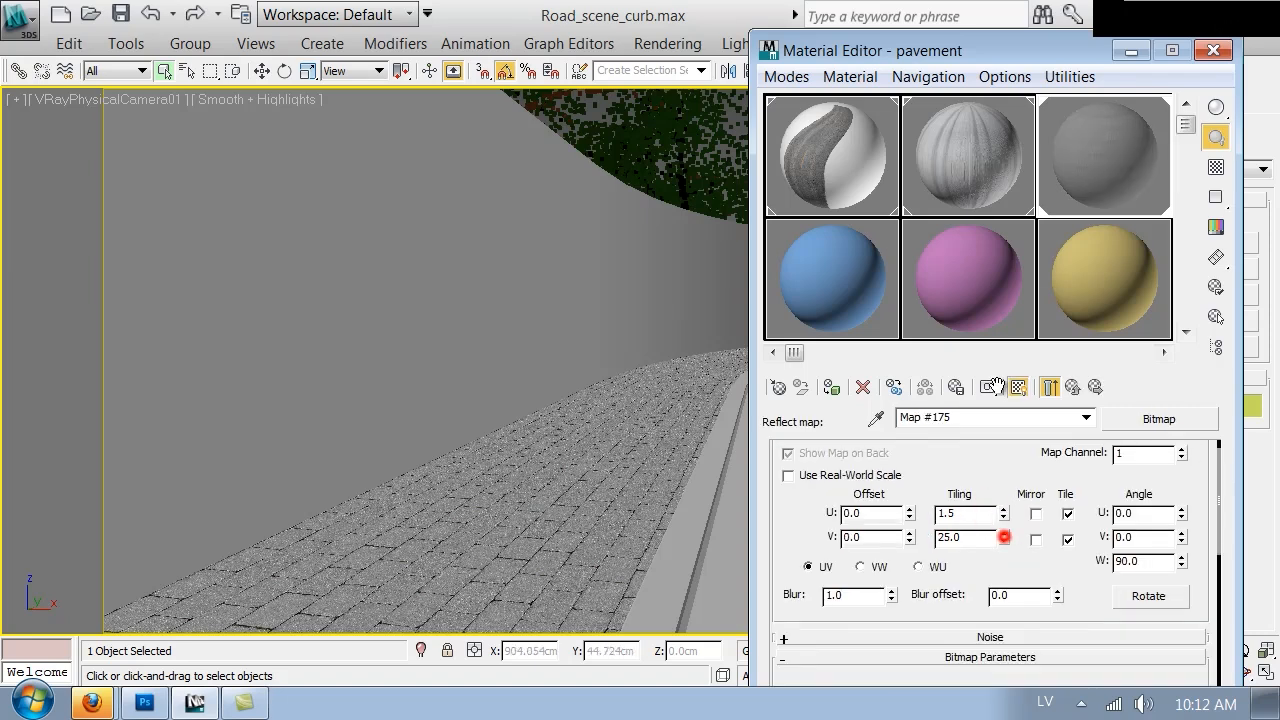
{"action": "left_click", "coordinate": [1000, 536]}
{"action": "double_click", "coordinate": [702, 177]}
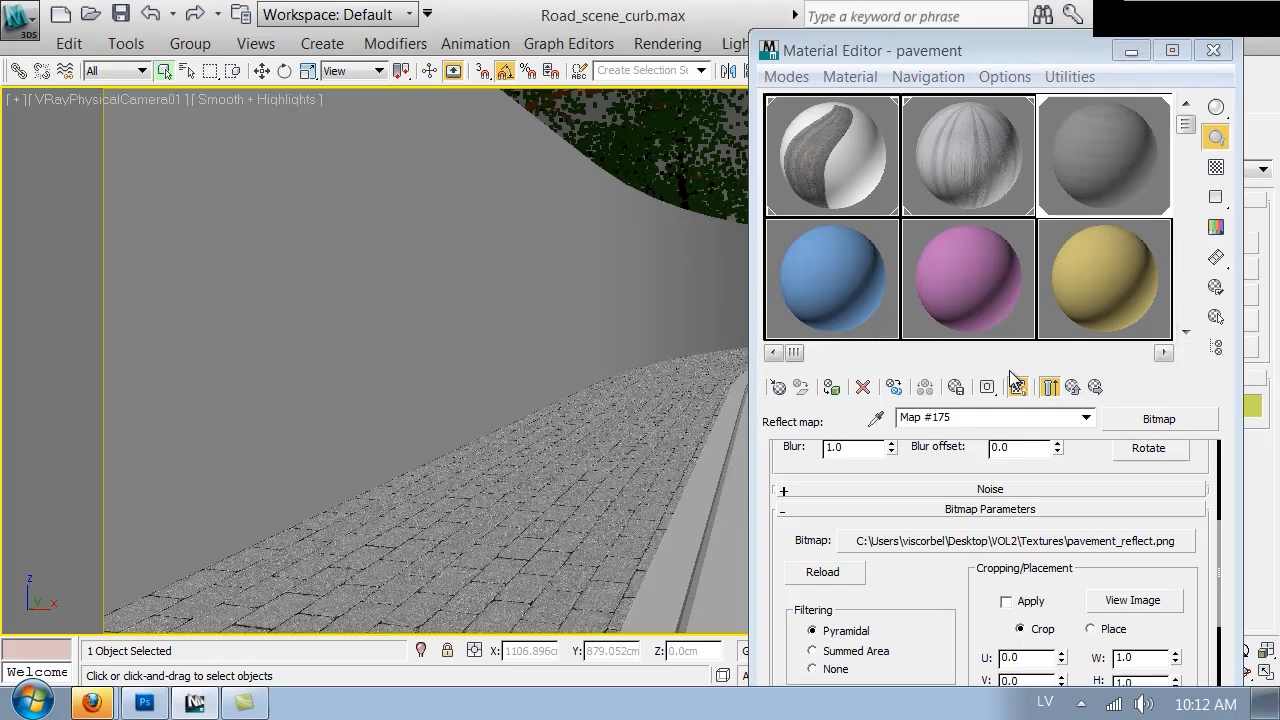
Enable Fresnel reflections with a Fresnel IOR of 3.8 and adjust the reflection glossiness
{"action": "left_click", "coordinate": [1072, 386]}
{"action": "left_click", "coordinate": [1161, 593]}
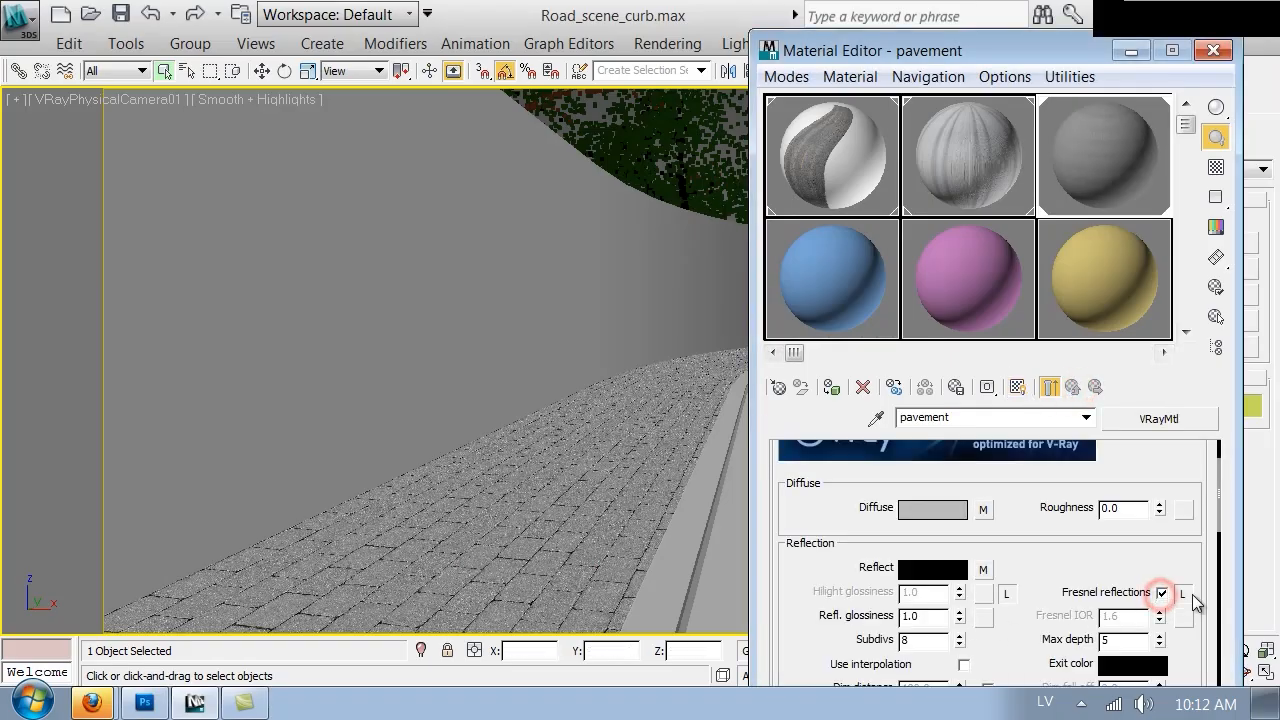
{"action": "double_click", "coordinate": [1112, 615]}
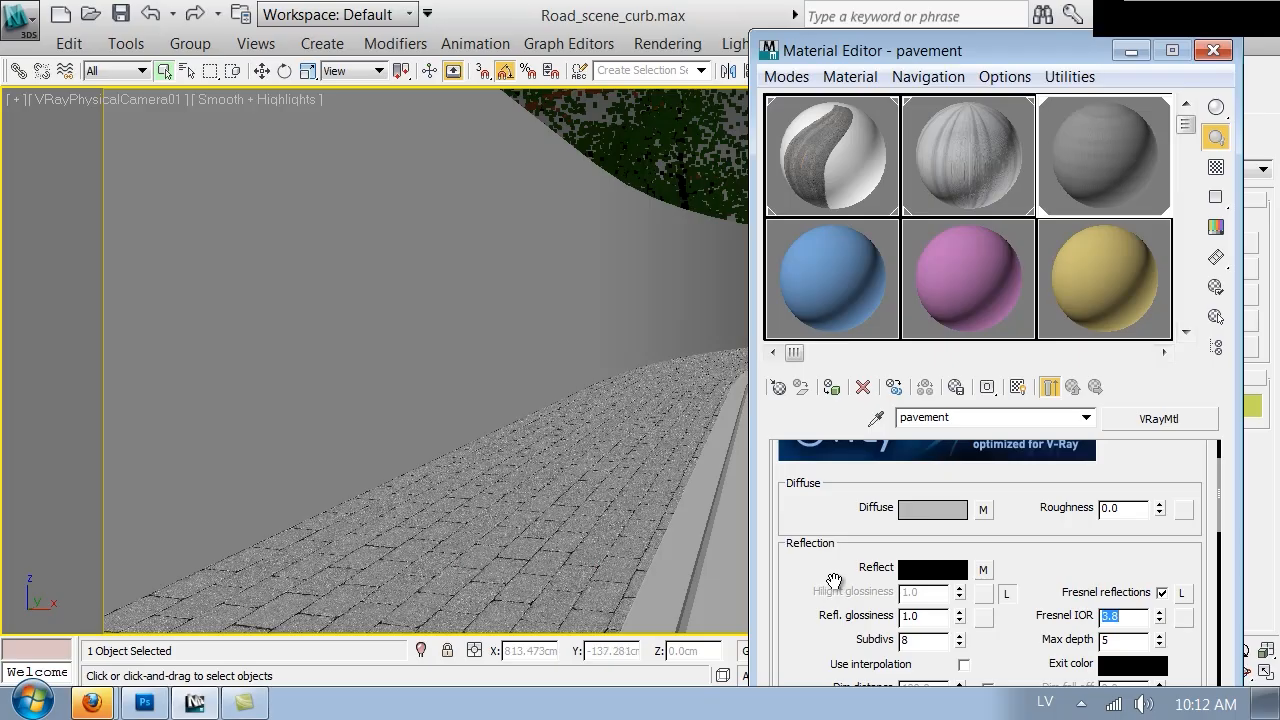
{"action": "double_click", "coordinate": [939, 618]}
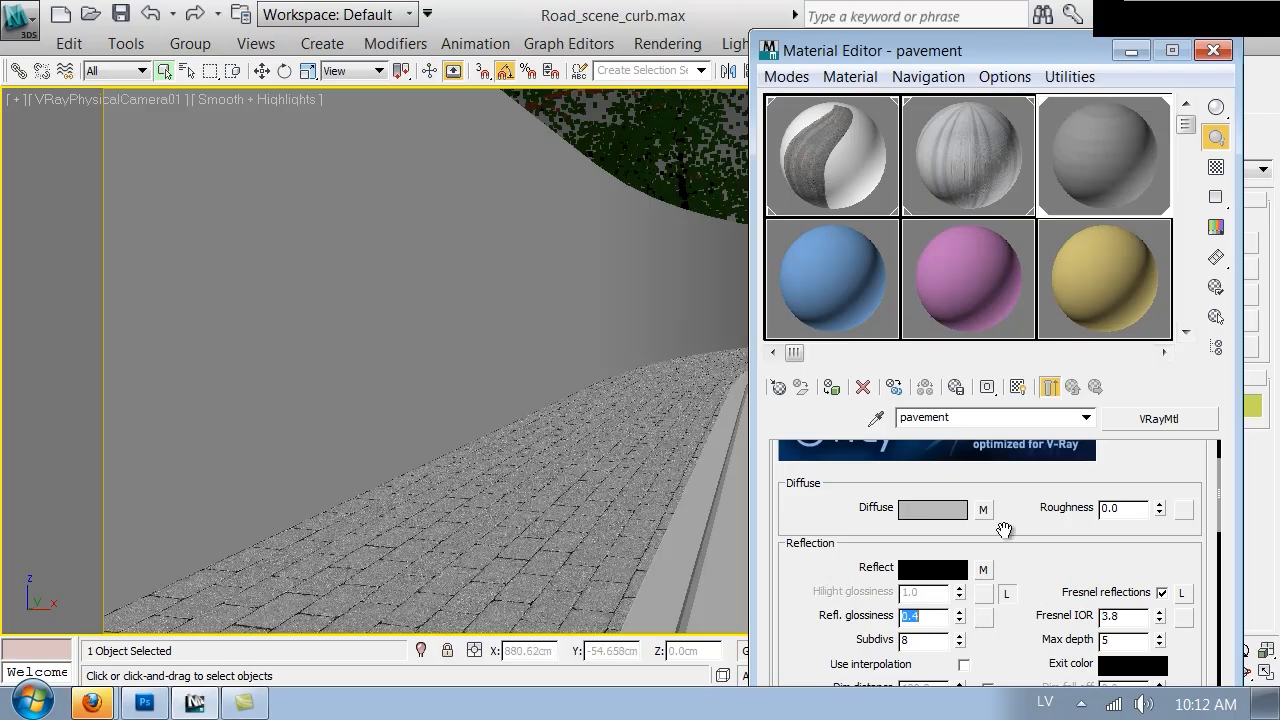
Paste a copy of the diffuse map into the Bump map slot
{"action": "scroll", "coordinate": [1006, 610], "scroll_direction": "down", "scroll_amount": 5}
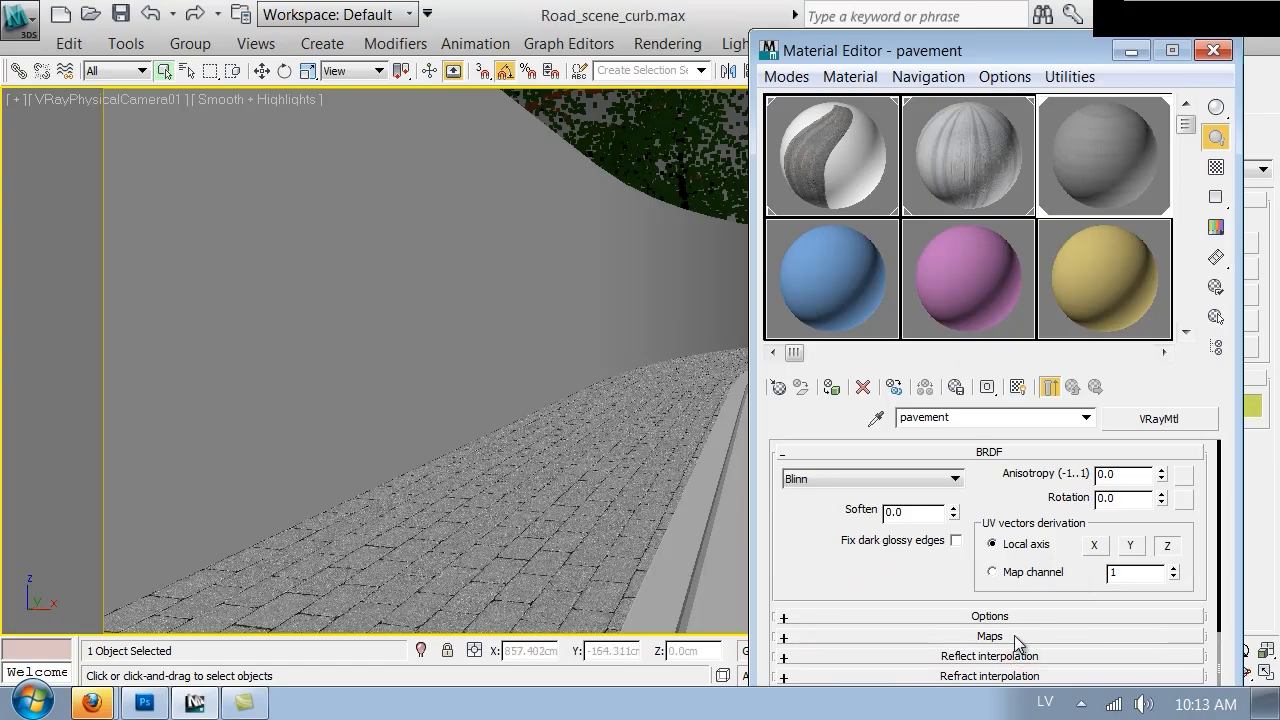
{"action": "scroll", "coordinate": [1014, 635], "scroll_direction": "down", "scroll_amount": 5}
{"action": "scroll", "coordinate": [1013, 635], "scroll_direction": "down", "scroll_amount": 3}
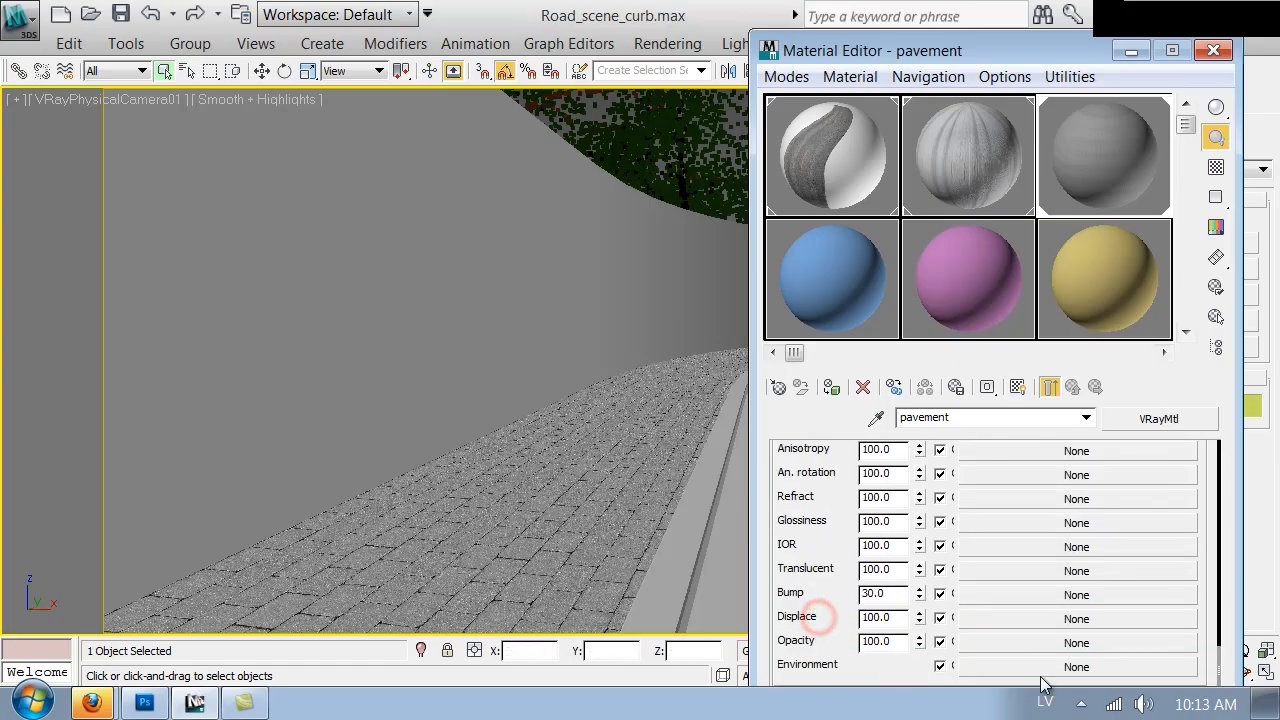
{"action": "right_click", "coordinate": [1051, 600]}
{"action": "left_click", "coordinate": [1072, 608]}
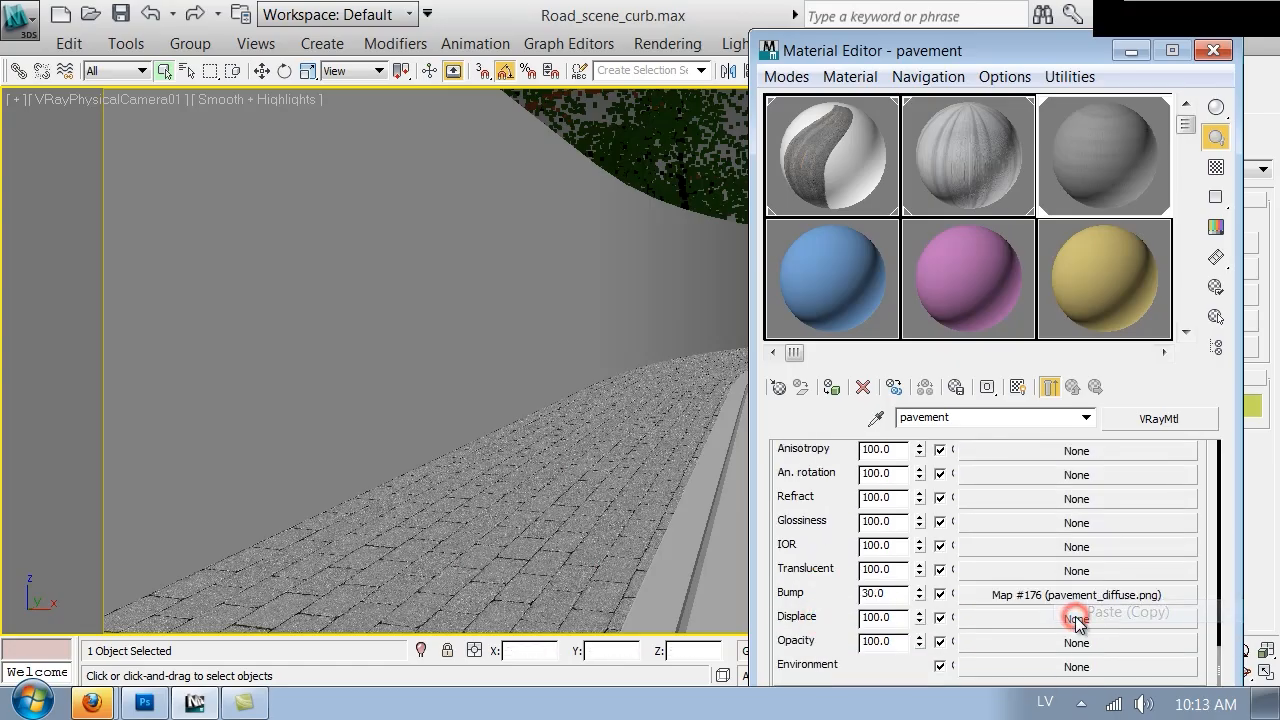
Load pavement_displace.png as the Displace map of the pavement material
{"action": "right_click", "coordinate": [1078, 618]}
{"action": "left_click", "coordinate": [1160, 656]}
{"action": "left_click", "coordinate": [1046, 620]}
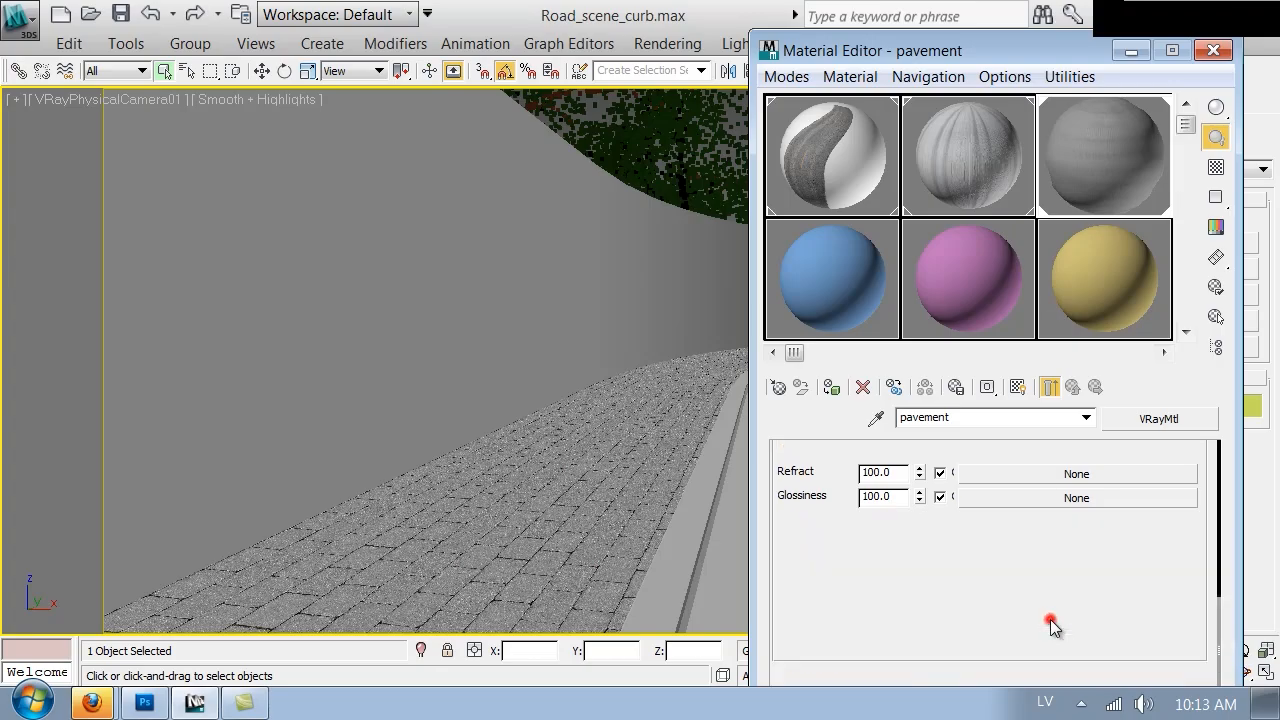
{"action": "left_click_drag", "start_coordinate": [987, 627], "coordinate": [986, 463]}
{"action": "scroll", "coordinate": [986, 463], "scroll_direction": "down", "scroll_amount": 3}
{"action": "left_click", "coordinate": [905, 497]}
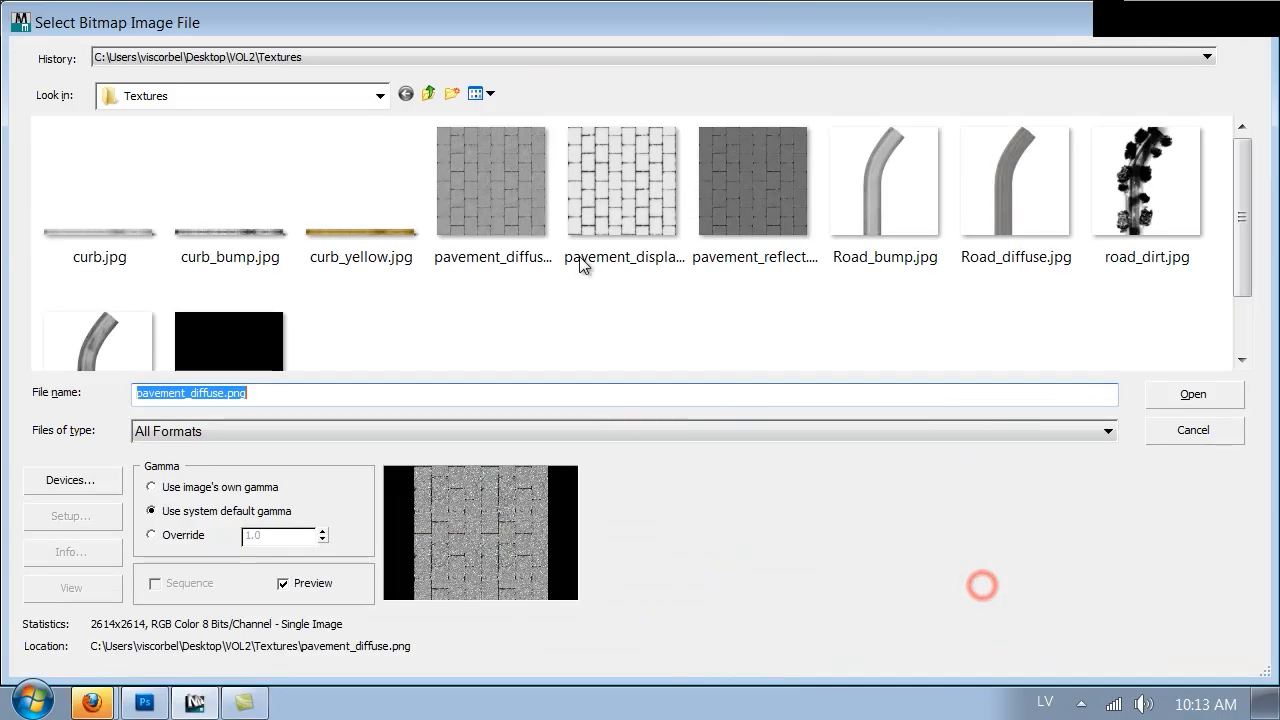
{"action": "double_click", "coordinate": [648, 181]}
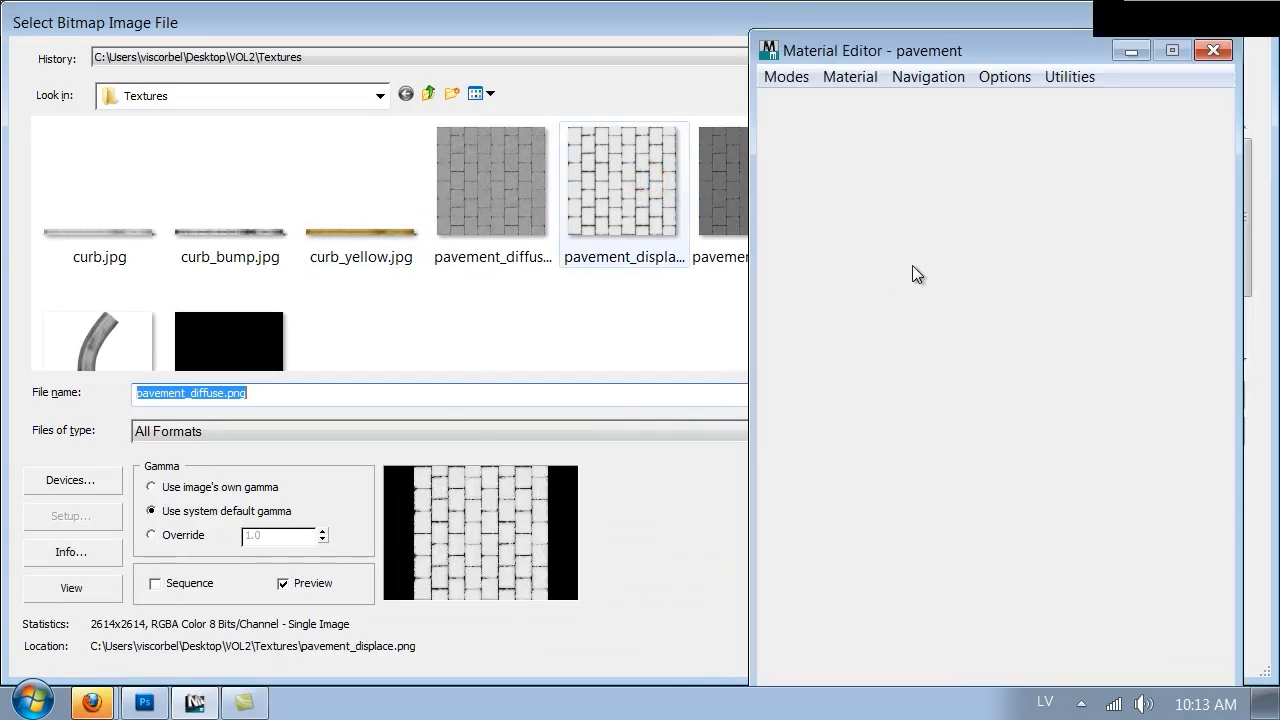
{"action": "left_click", "coordinate": [1072, 388]}
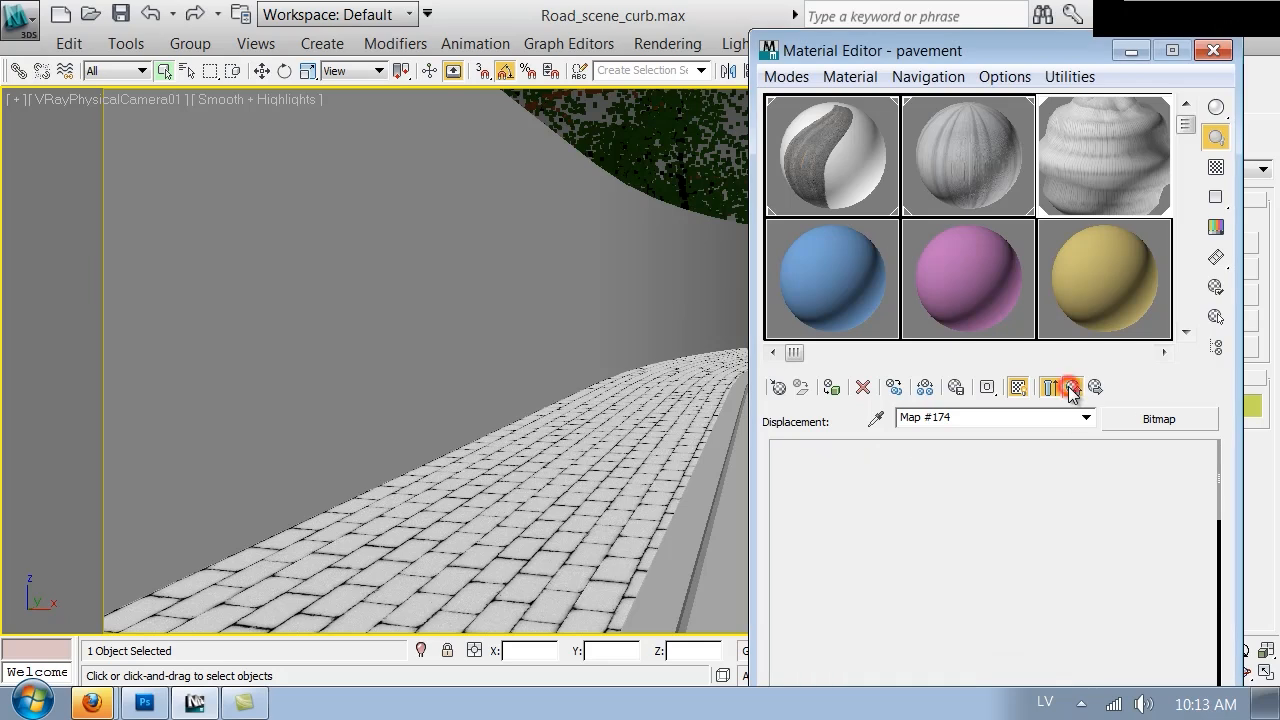
Copy the reflect map and paste a copy into the Bump map slot
{"action": "left_click_drag", "start_coordinate": [811, 486], "coordinate": [792, 604]}
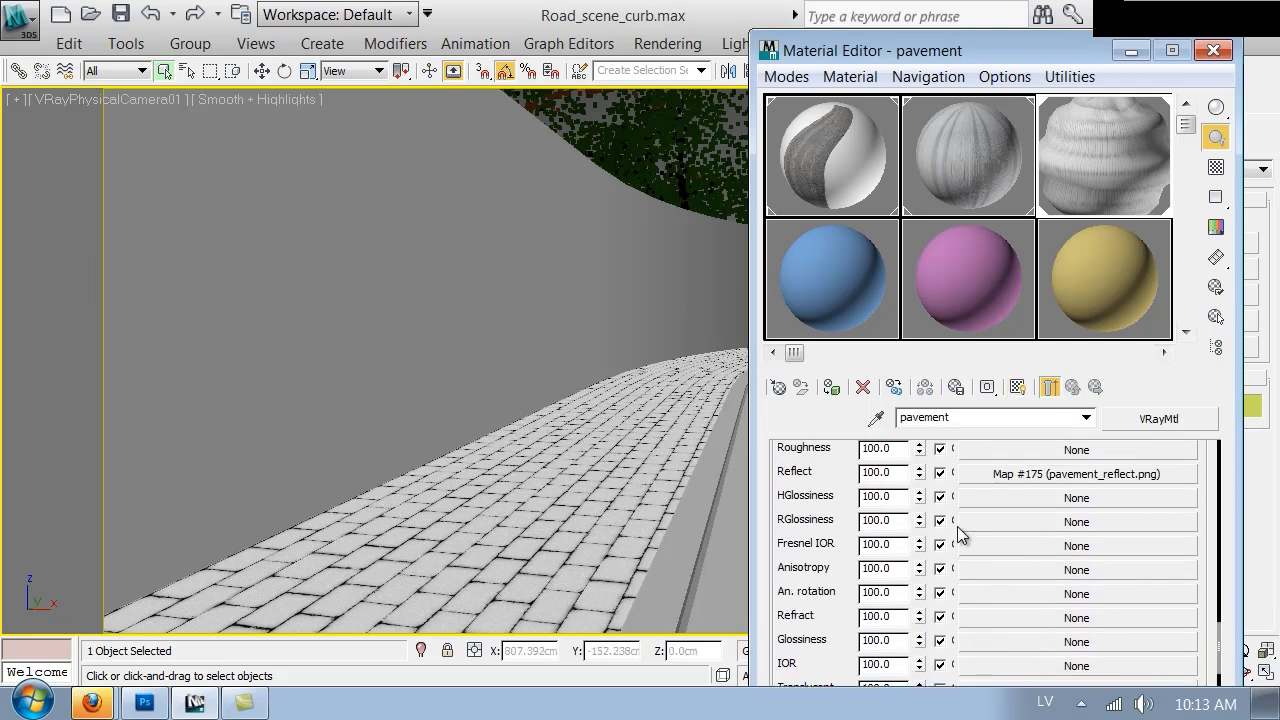
{"action": "right_click", "coordinate": [1026, 482]}
{"action": "left_click", "coordinate": [1097, 304]}
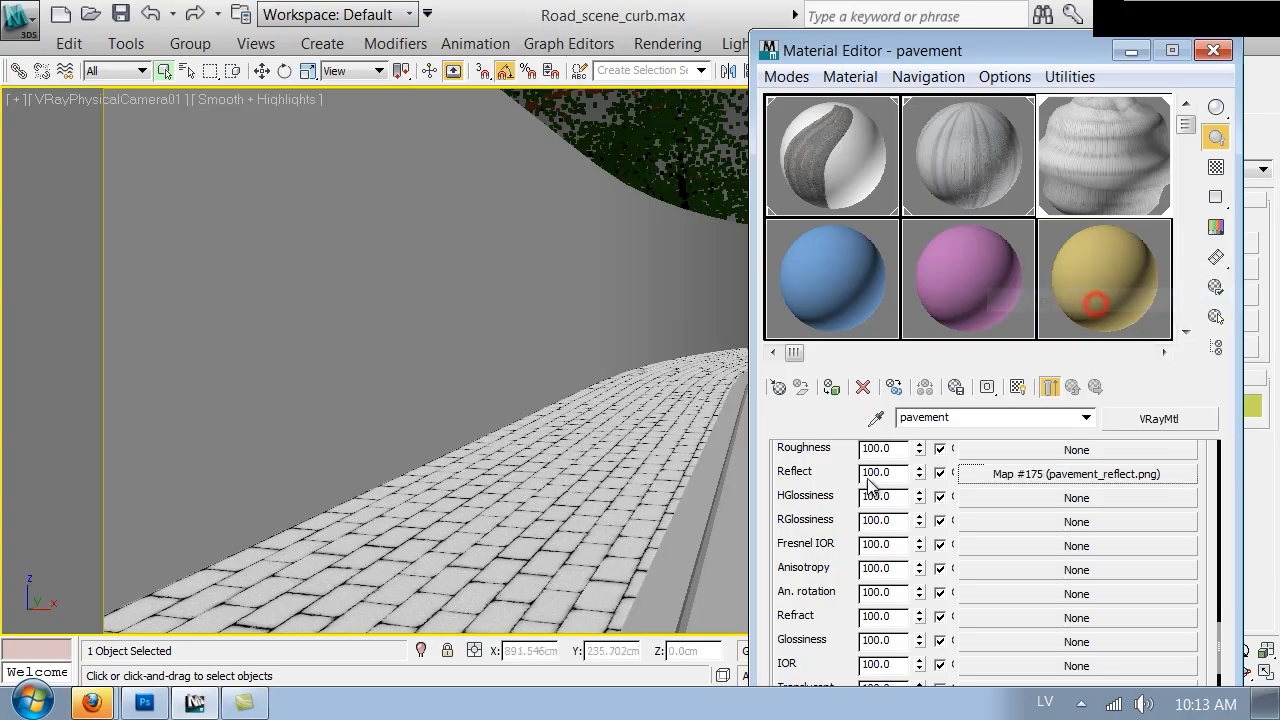
{"action": "scroll", "coordinate": [795, 588], "scroll_direction": "down", "scroll_amount": 3}
{"action": "right_click", "coordinate": [990, 540]}
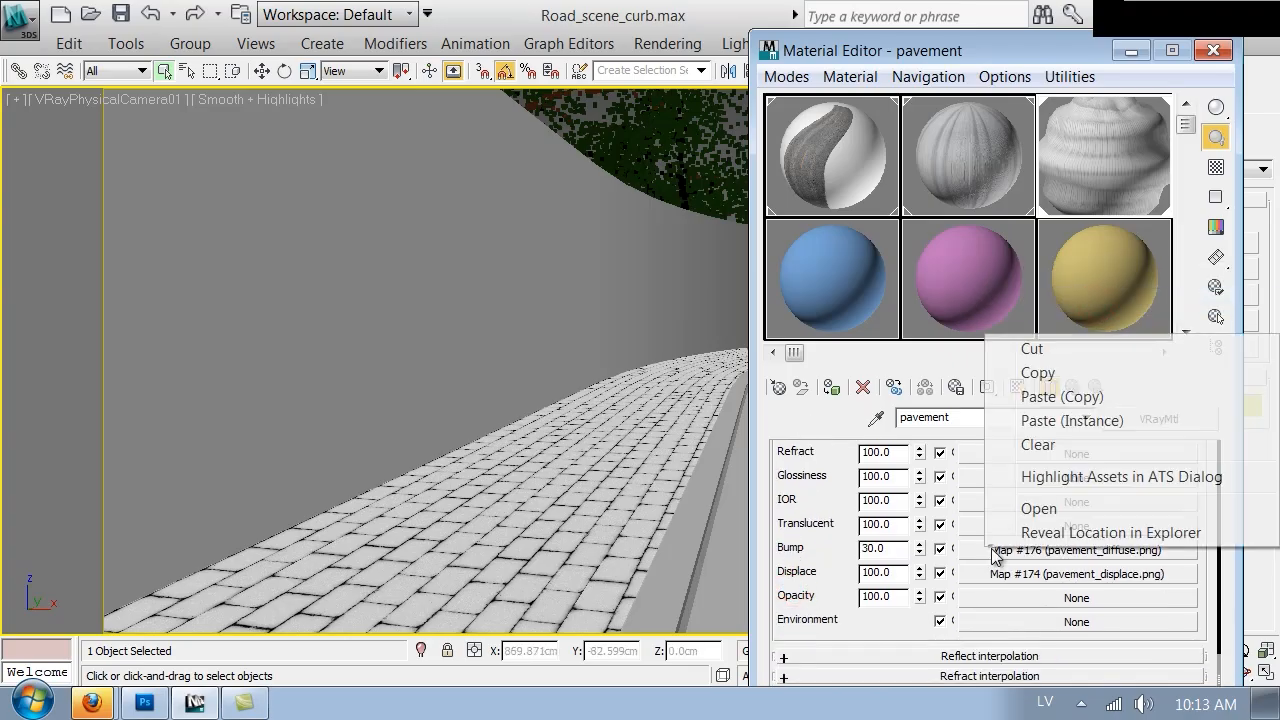
{"action": "left_click", "coordinate": [1063, 395]}
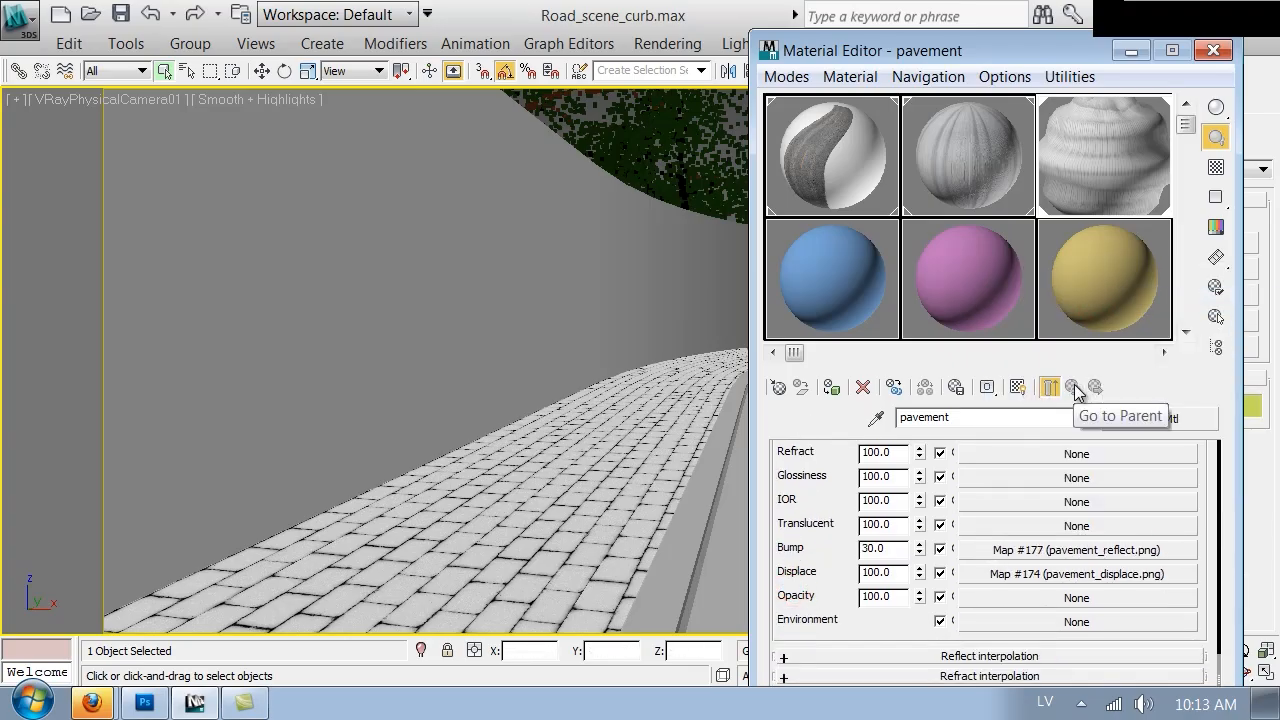
Set the Displace map amount to 4
{"action": "double_click", "coordinate": [883, 572]}
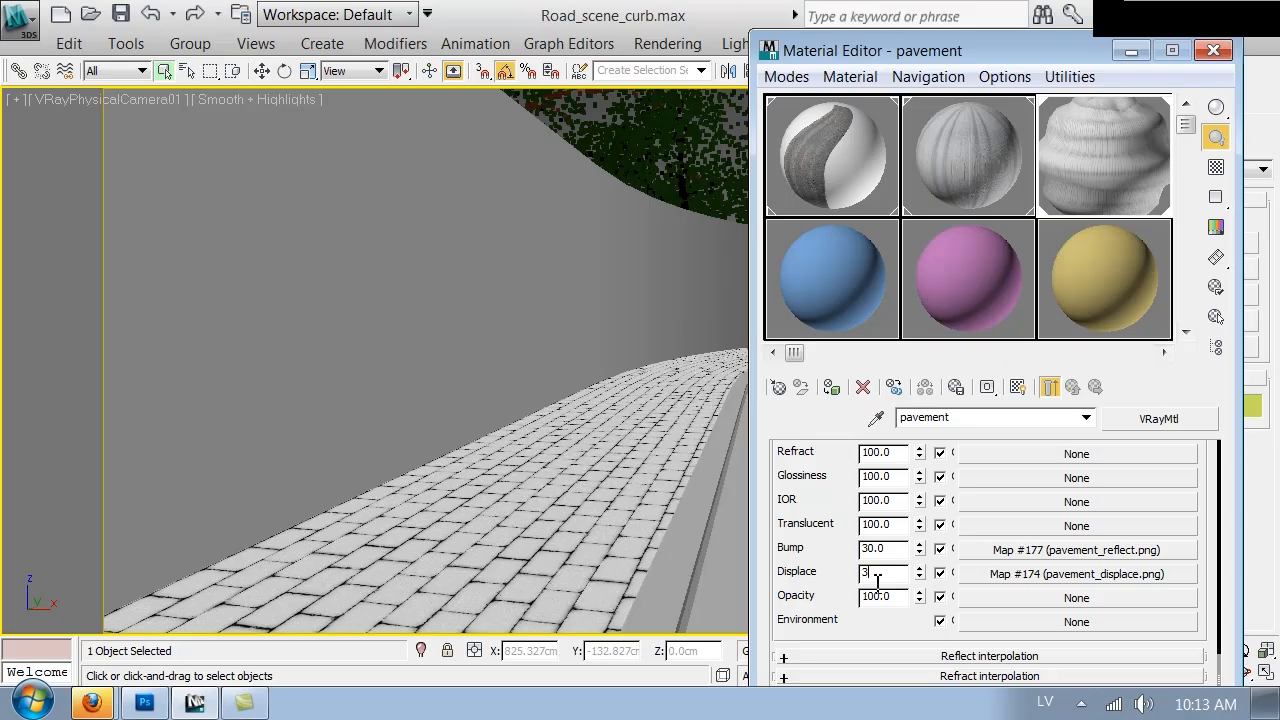
{"action": "key", "text": "Return"}
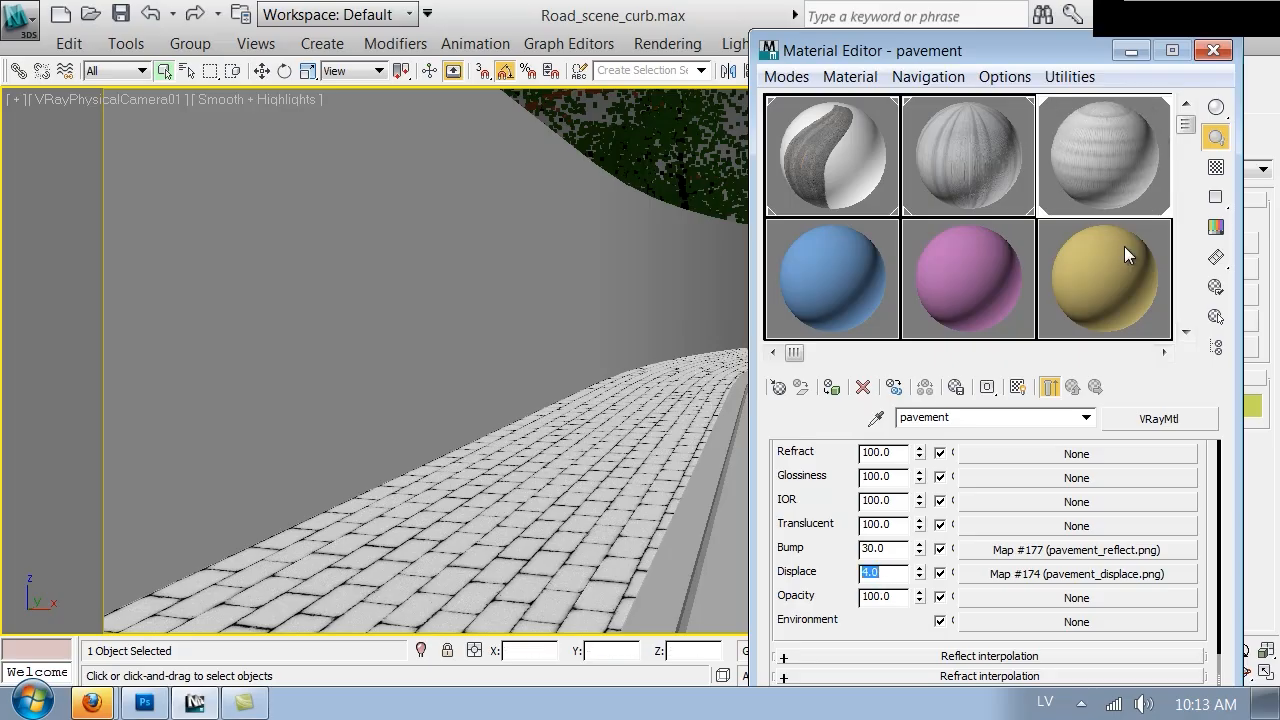
{"action": "left_click", "coordinate": [1212, 50]}
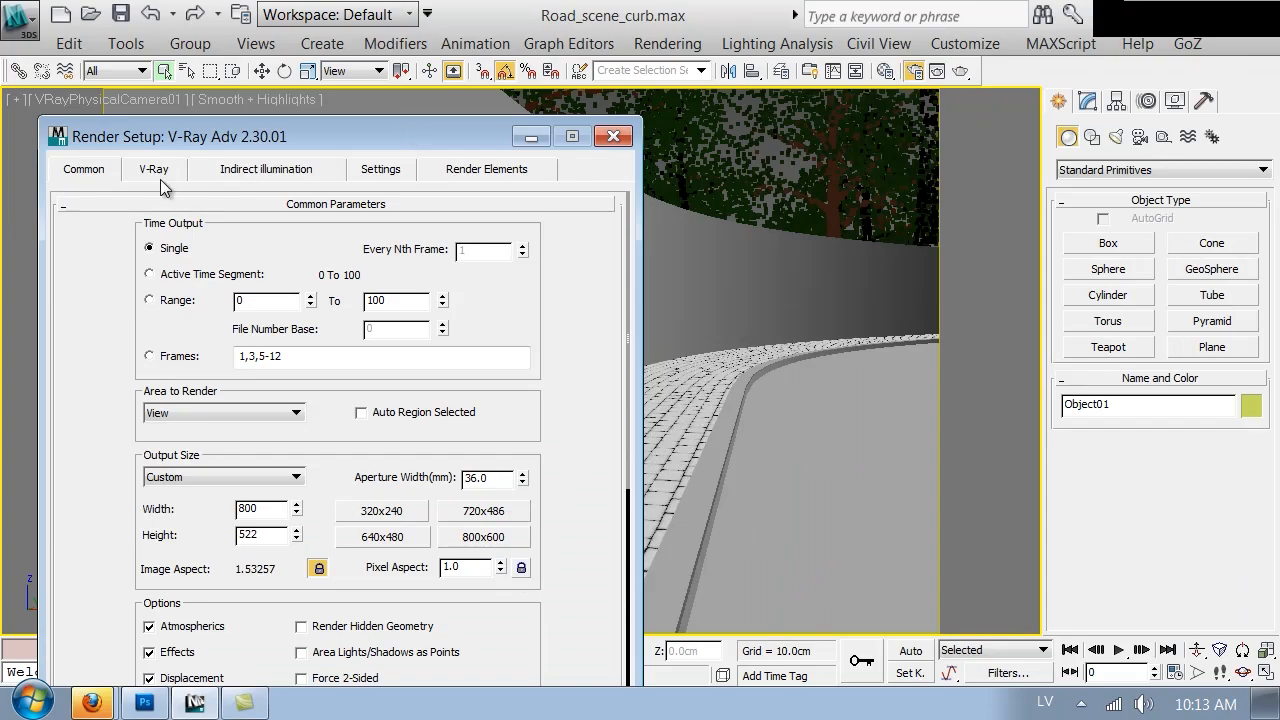
Review the V-Ray global switches and settings in Render Setup
{"action": "left_click", "coordinate": [160, 178]}
{"action": "left_click", "coordinate": [135, 264]}
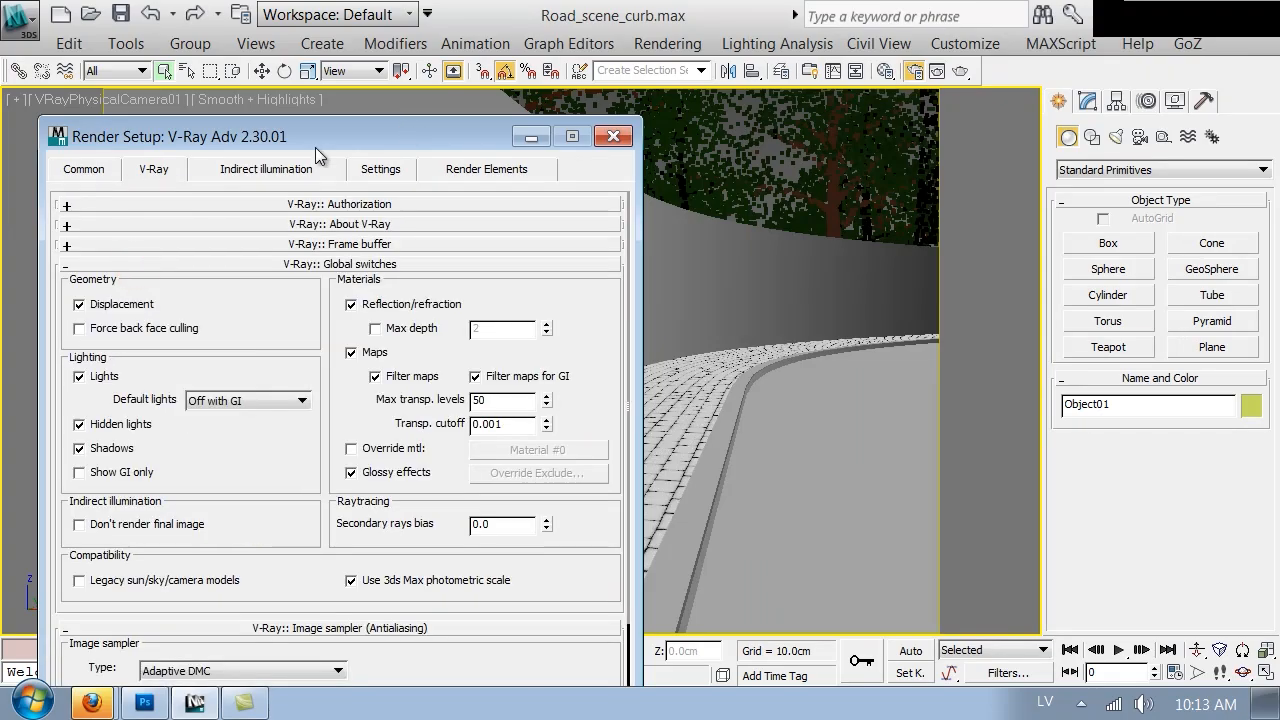
{"action": "left_click", "coordinate": [381, 169]}
{"action": "left_click", "coordinate": [82, 172]}
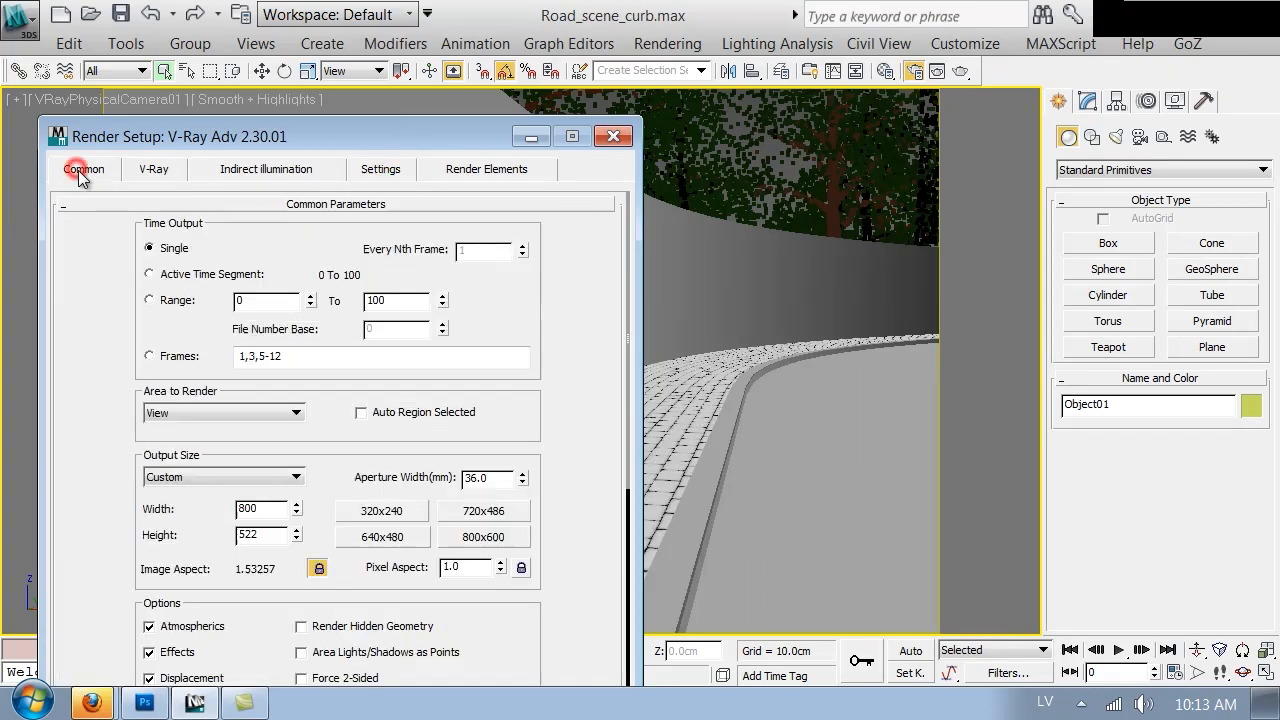
{"action": "left_click", "coordinate": [628, 137]}
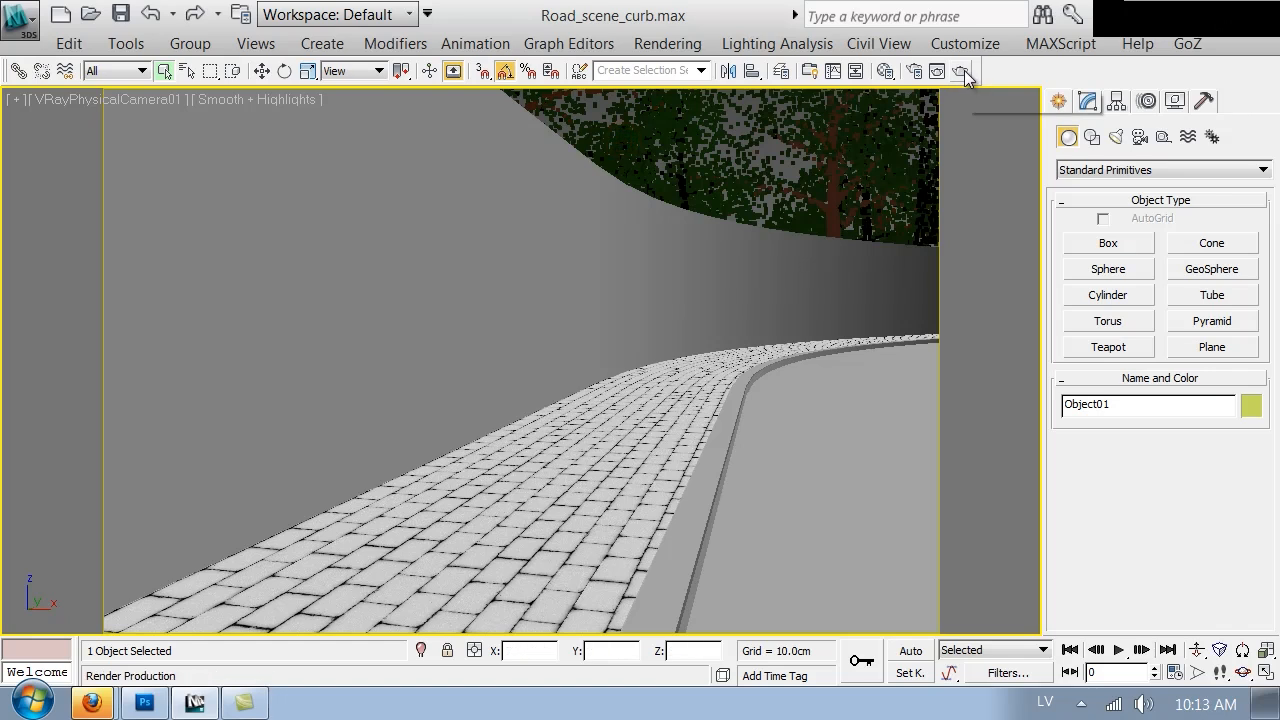
Run a test render of the camera view, inspect the pavement up close, and cancel it
{"action": "left_click", "coordinate": [964, 70]}
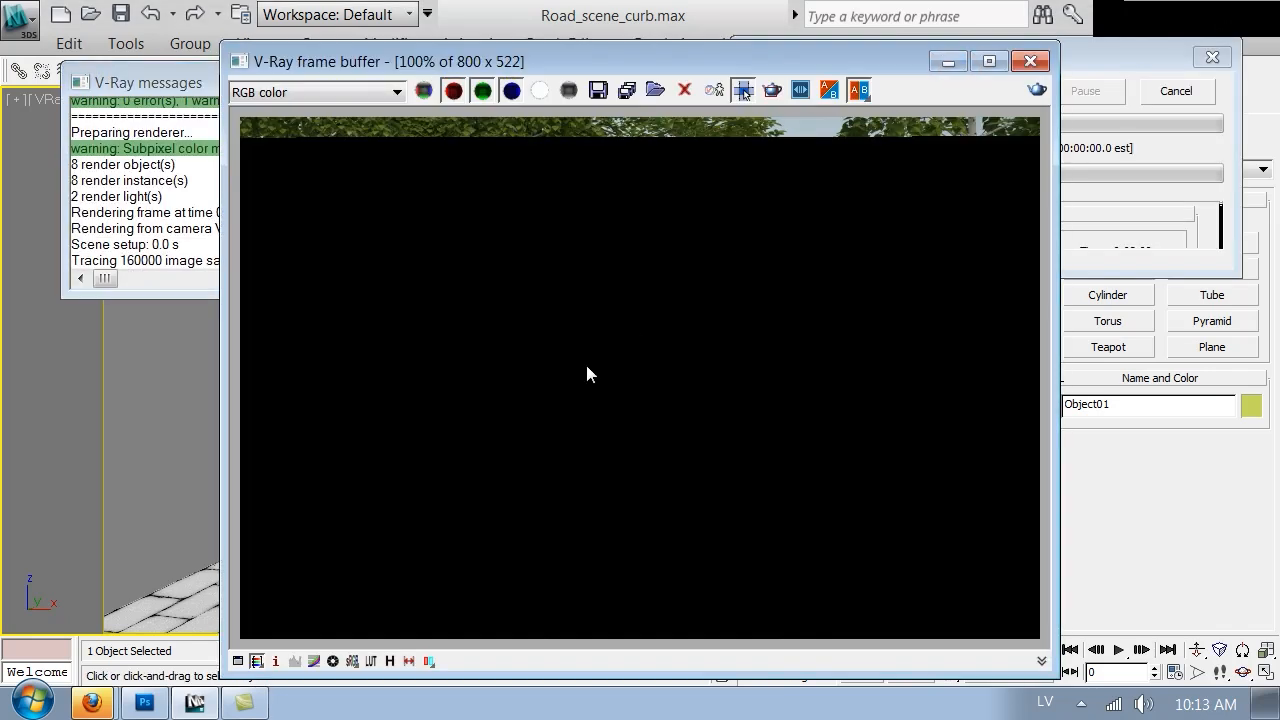
{"action": "left_click", "coordinate": [1147, 213]}
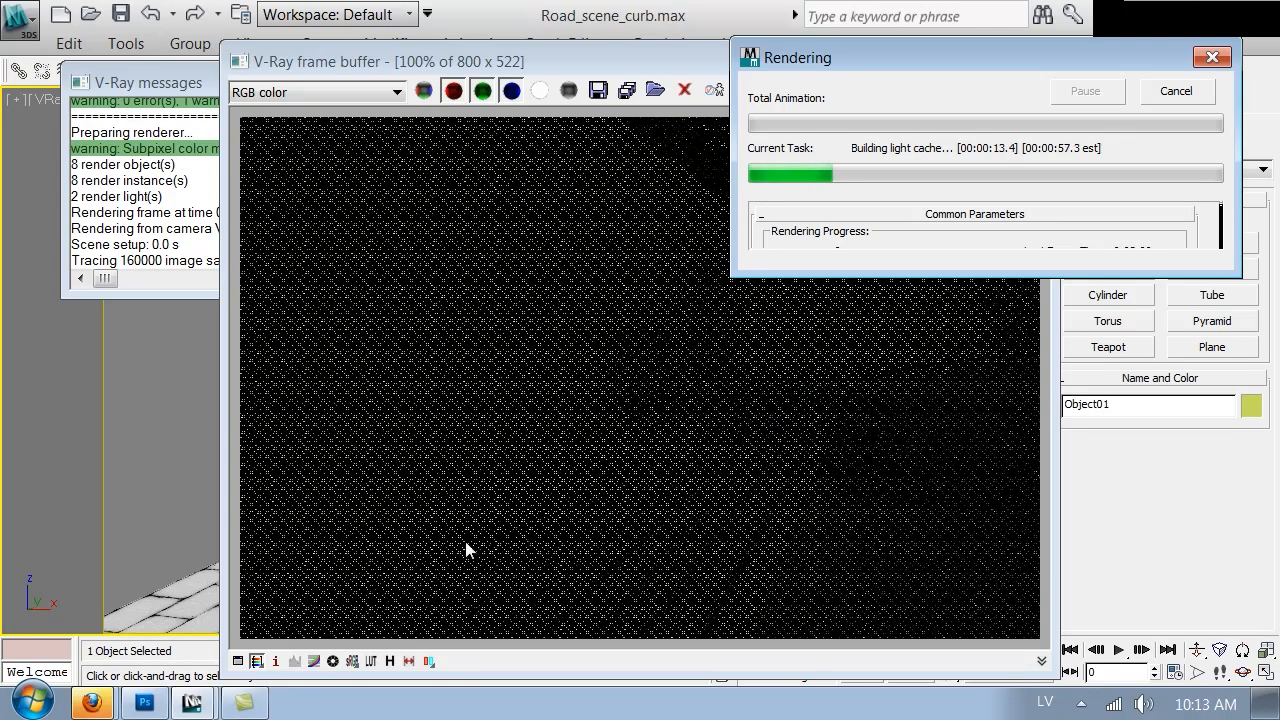
{"action": "left_click", "coordinate": [570, 540]}
{"action": "scroll", "coordinate": [575, 538], "scroll_direction": "down", "scroll_amount": 1}
{"action": "scroll", "coordinate": [586, 469], "scroll_direction": "up", "scroll_amount": 1}
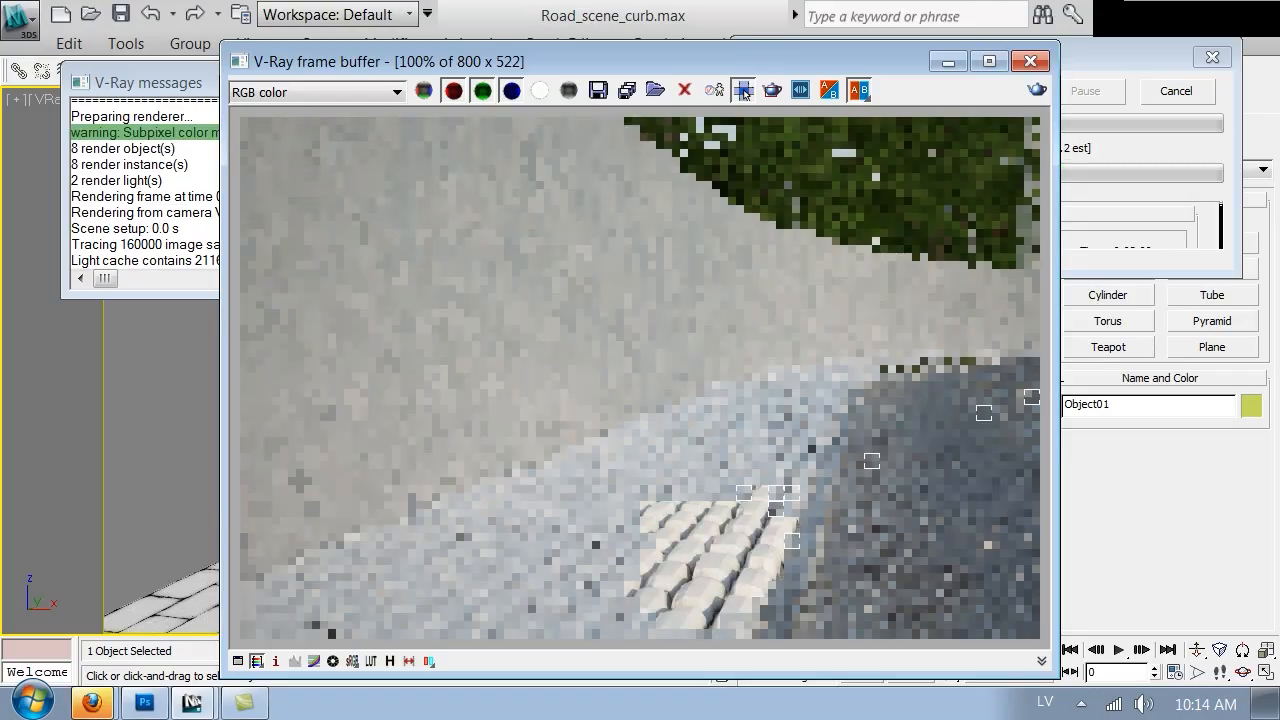
{"action": "left_click", "coordinate": [1176, 91]}
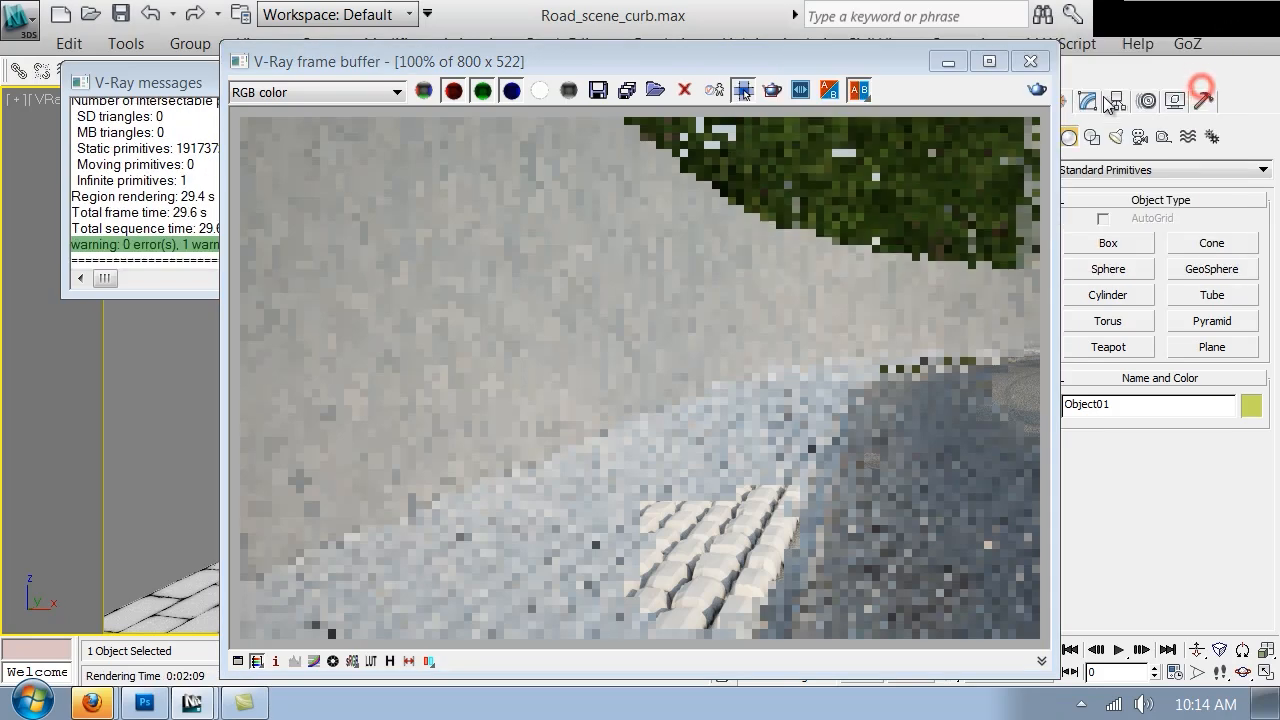
{"action": "left_click", "coordinate": [1030, 61]}
Change the Displace map amount in the pavement material
{"action": "key", "text": "m"}
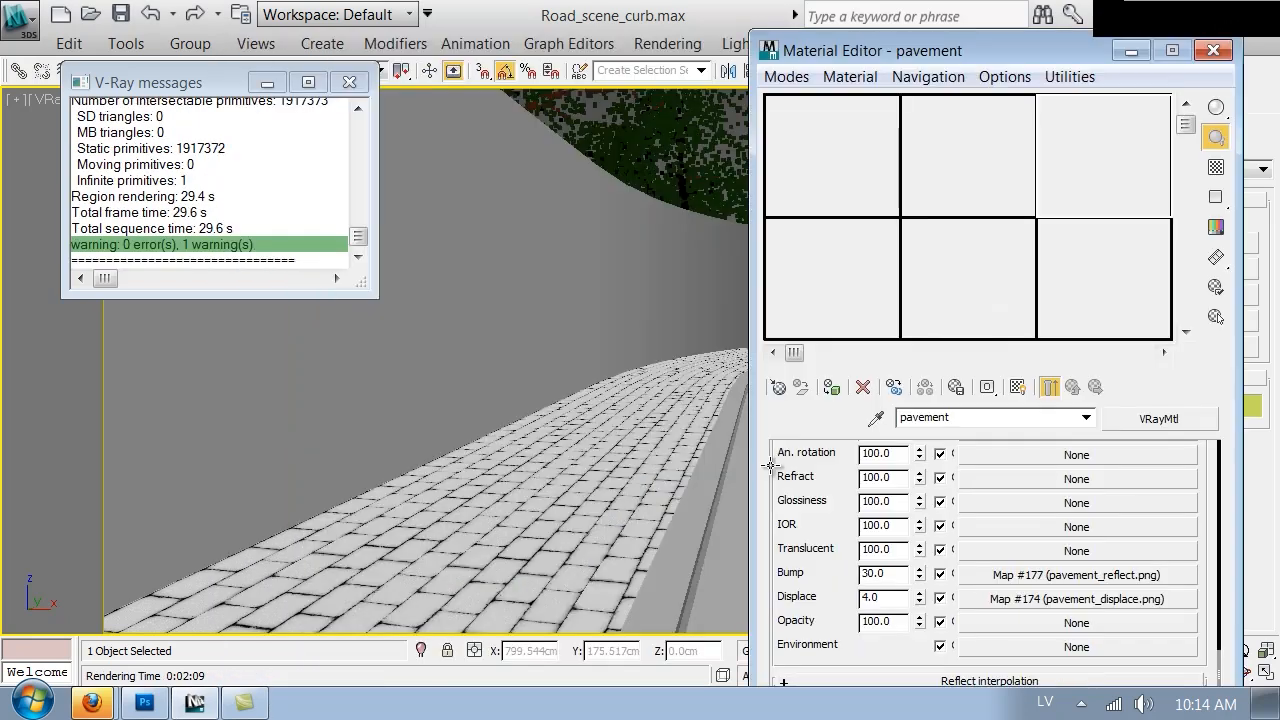
{"action": "double_click", "coordinate": [890, 598]}
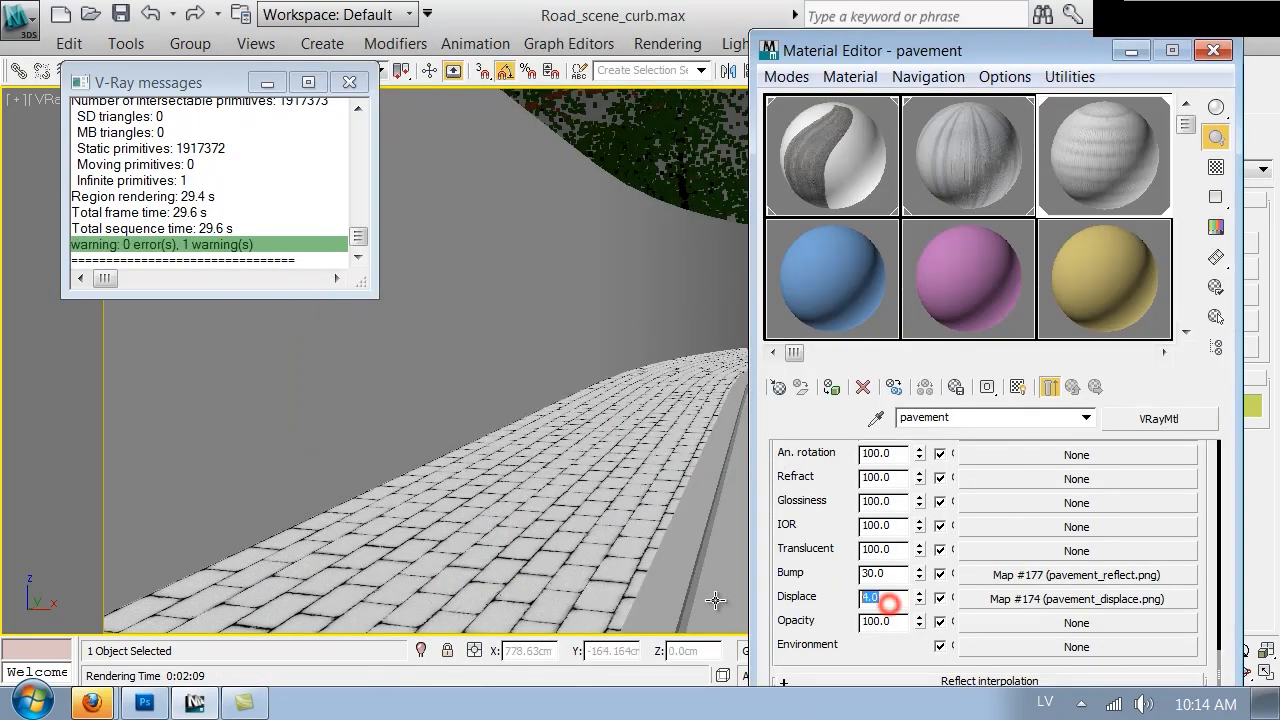
{"action": "key", "text": "Return"}
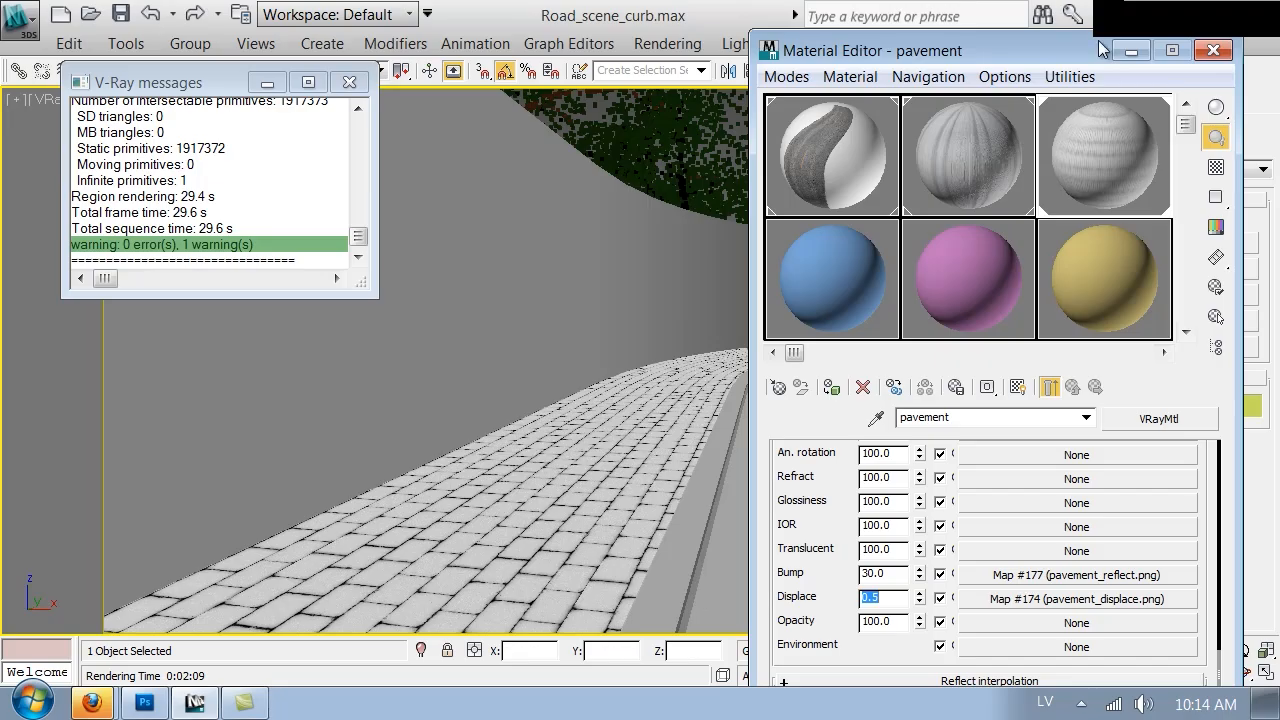
{"action": "left_click", "coordinate": [1213, 50]}
Render the camera view again
{"action": "left_click", "coordinate": [981, 73]}
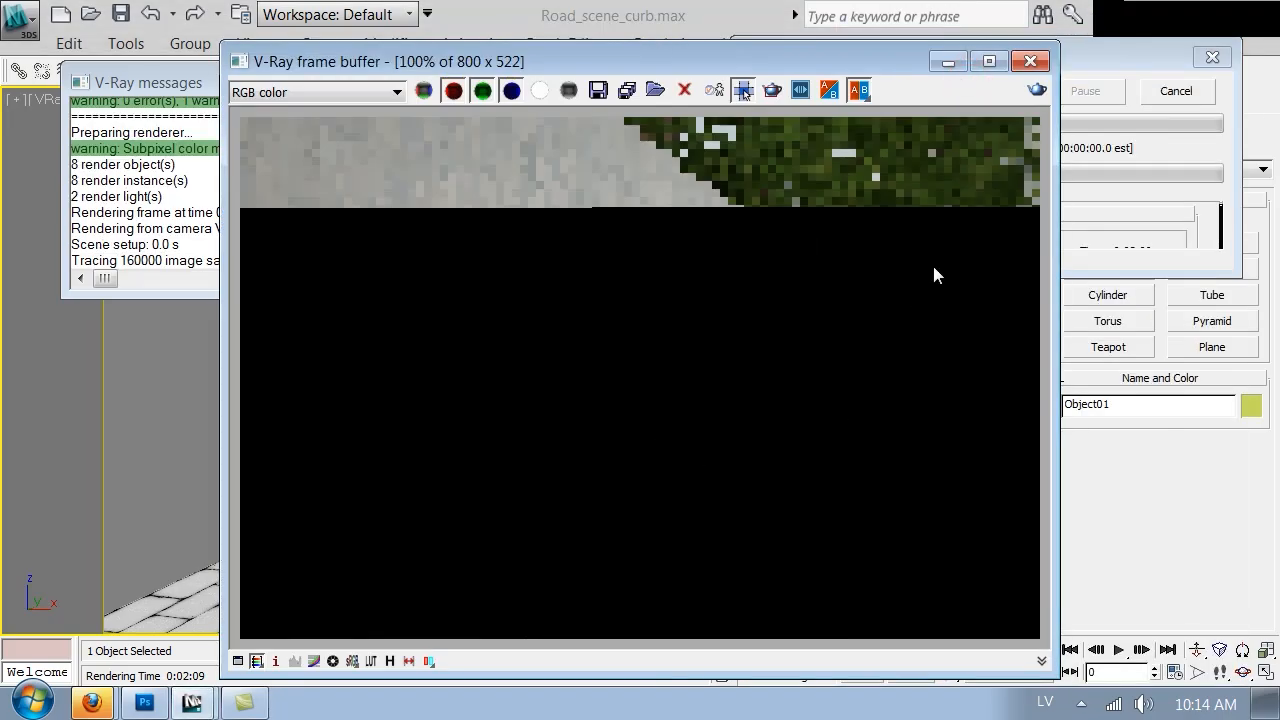
{"action": "left_click", "coordinate": [1183, 192]}
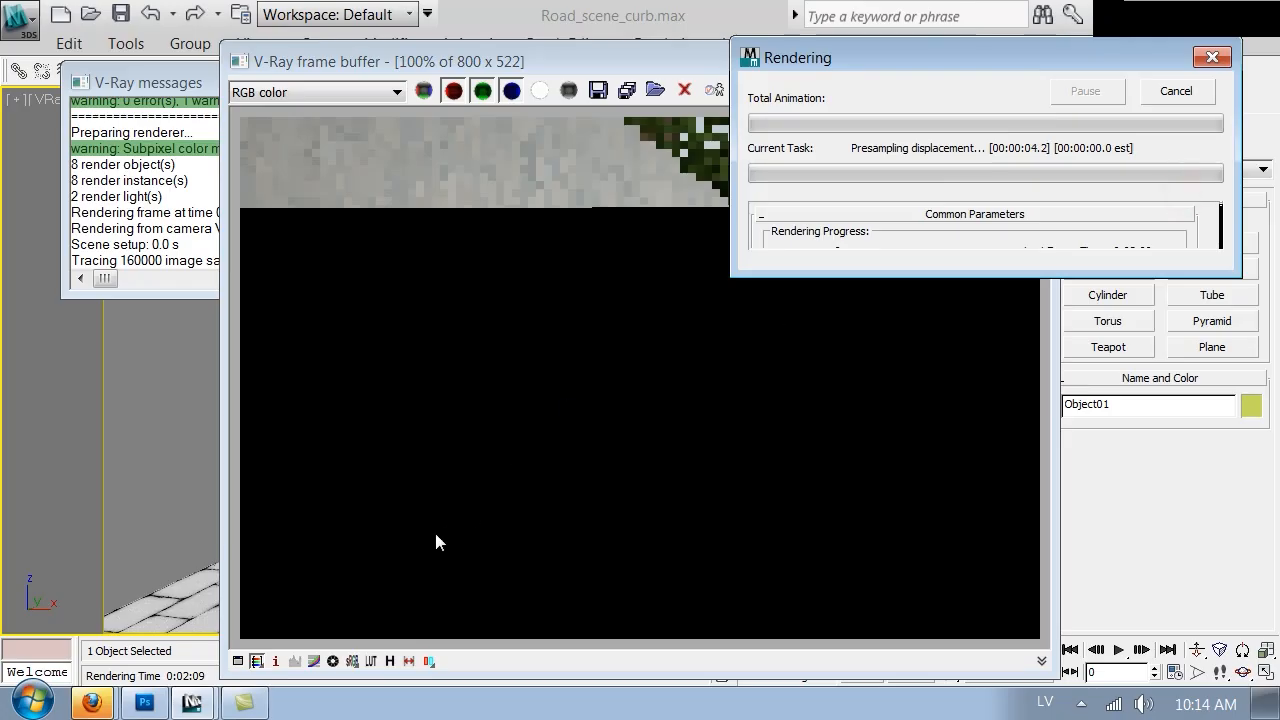
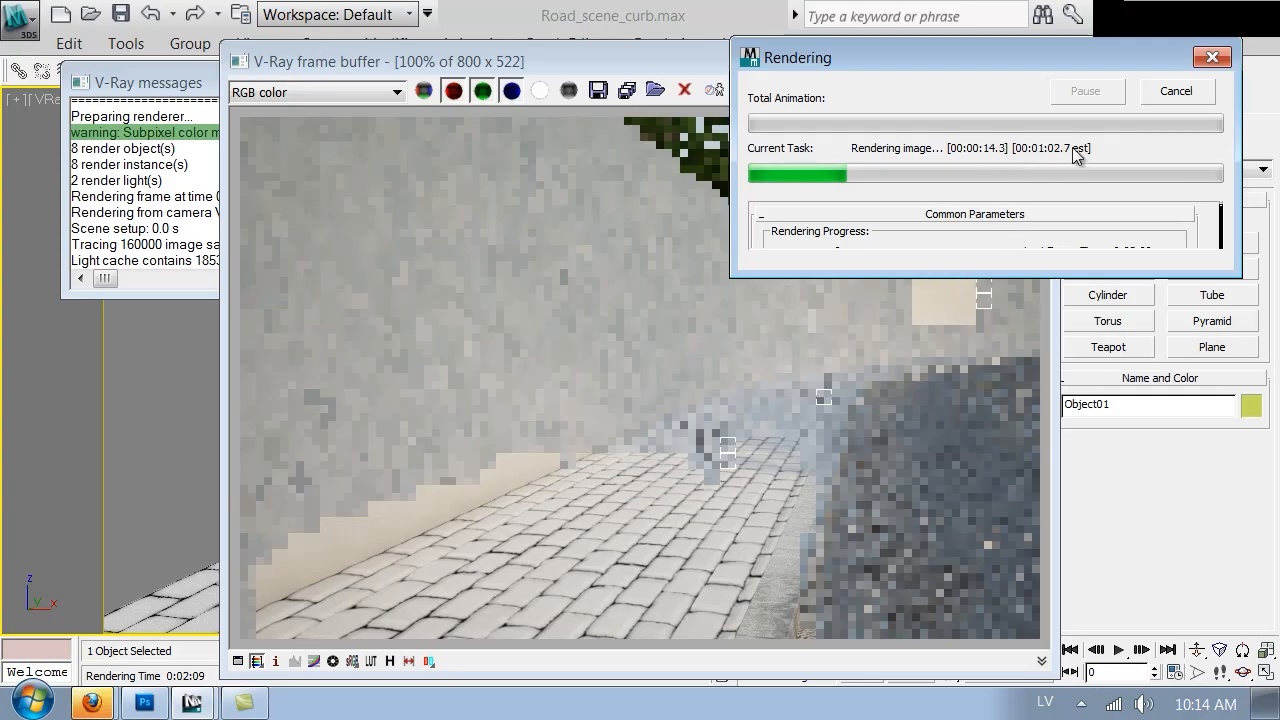
Cancel the running render and close the V-Ray frame buffer
{"action": "left_click", "coordinate": [1178, 91]}
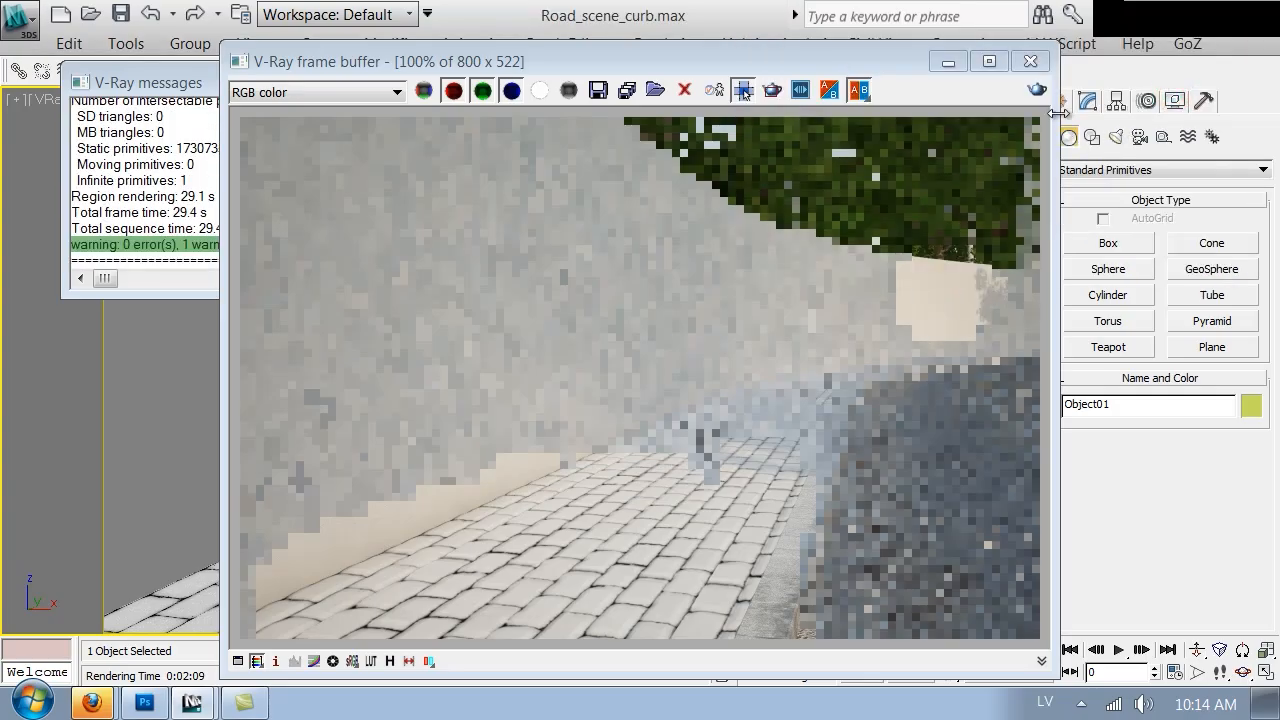
{"action": "left_click", "coordinate": [1030, 61]}
{"action": "left_click", "coordinate": [1034, 66]}
Copy the pavement material's Diffuse map and paste it back into the Diffuse slot as an independent copy
{"action": "left_click_drag", "start_coordinate": [842, 496], "coordinate": [843, 667]}
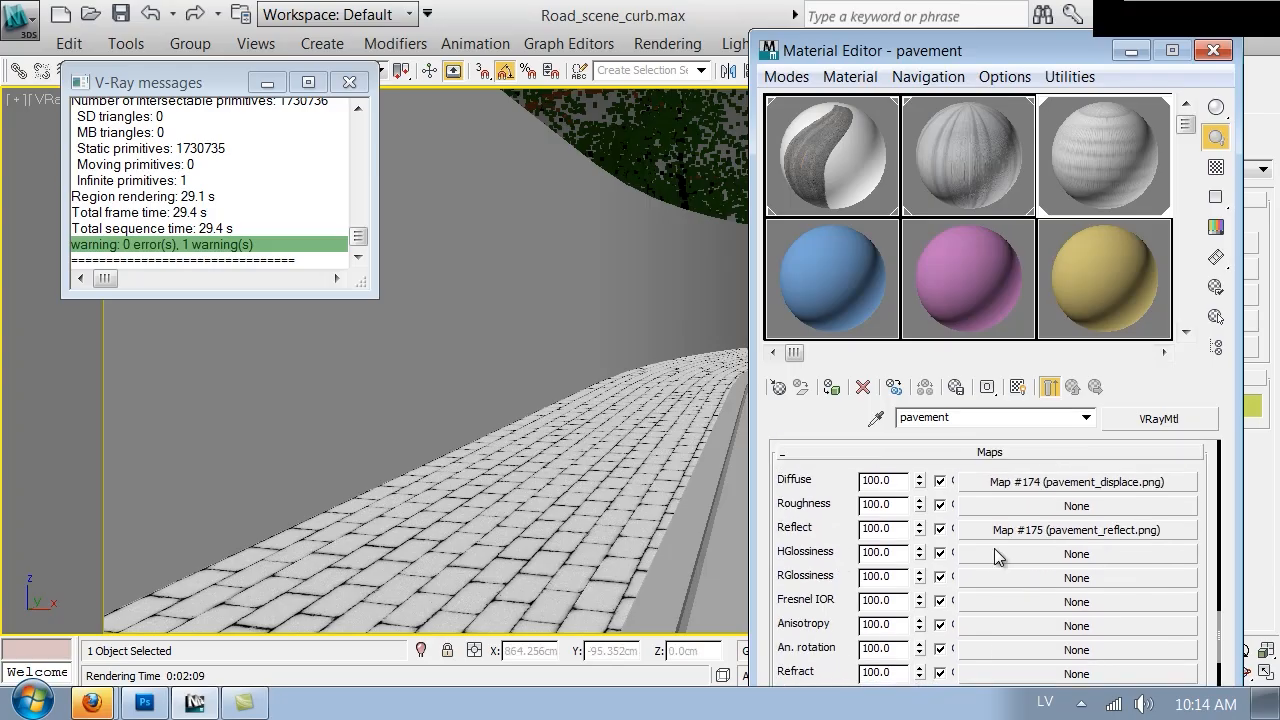
{"action": "right_click", "coordinate": [1040, 490]}
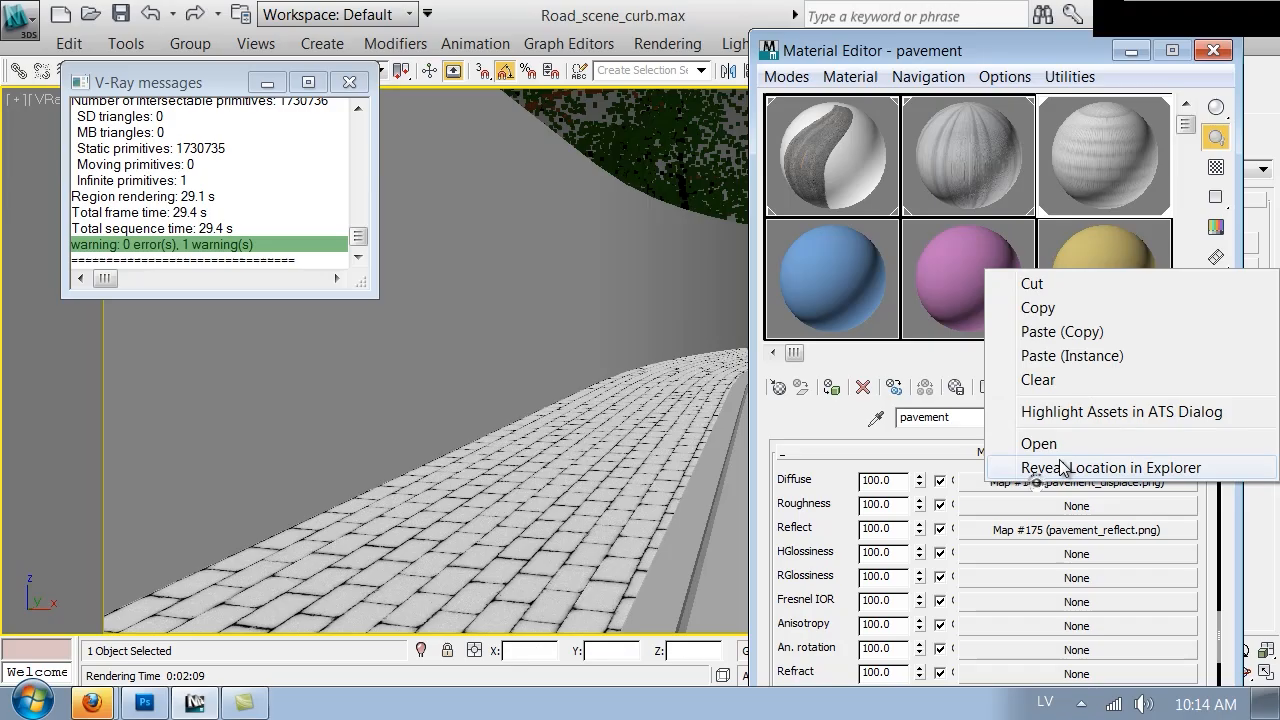
{"action": "left_click", "coordinate": [1060, 308]}
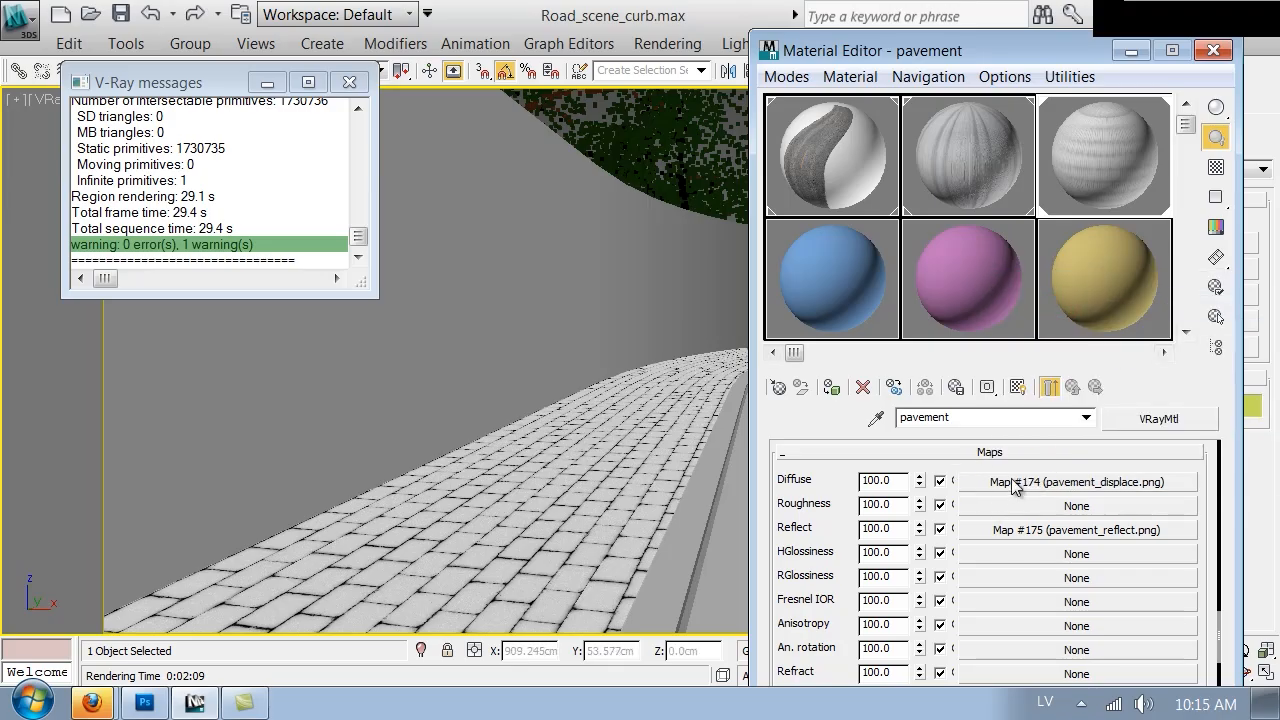
{"action": "right_click", "coordinate": [1016, 487]}
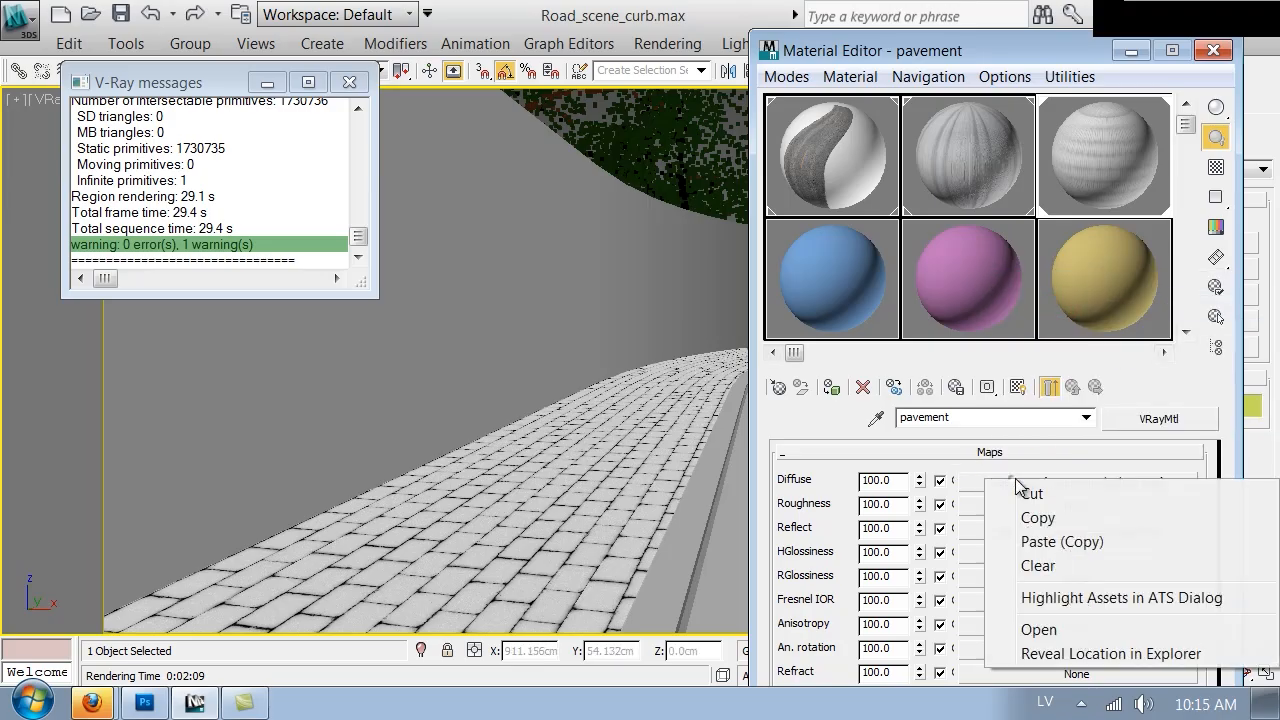
{"action": "left_click", "coordinate": [1040, 541]}
Open the Diffuse map, load pavement_diffuse.png as its bitmap, and return to the material's parent level
{"action": "left_click", "coordinate": [1055, 482]}
{"action": "scroll", "coordinate": [1005, 545], "scroll_direction": "down", "scroll_amount": 3}
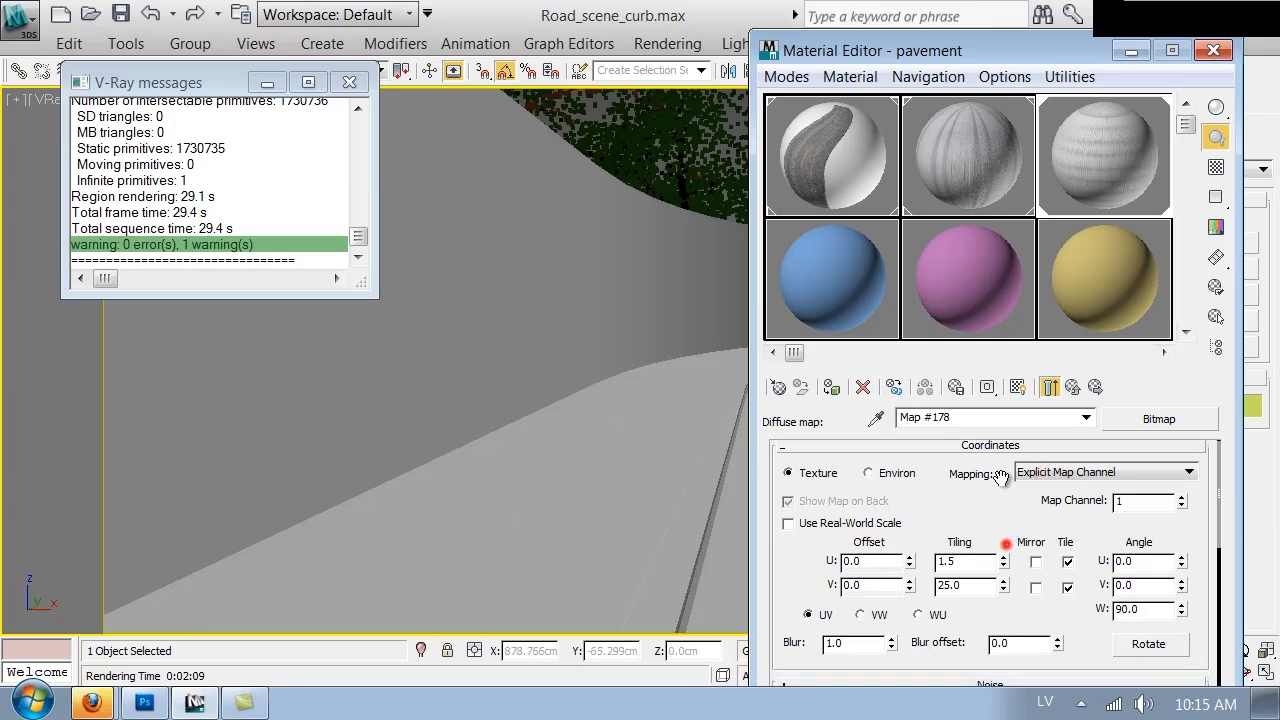
{"action": "left_click", "coordinate": [1006, 583]}
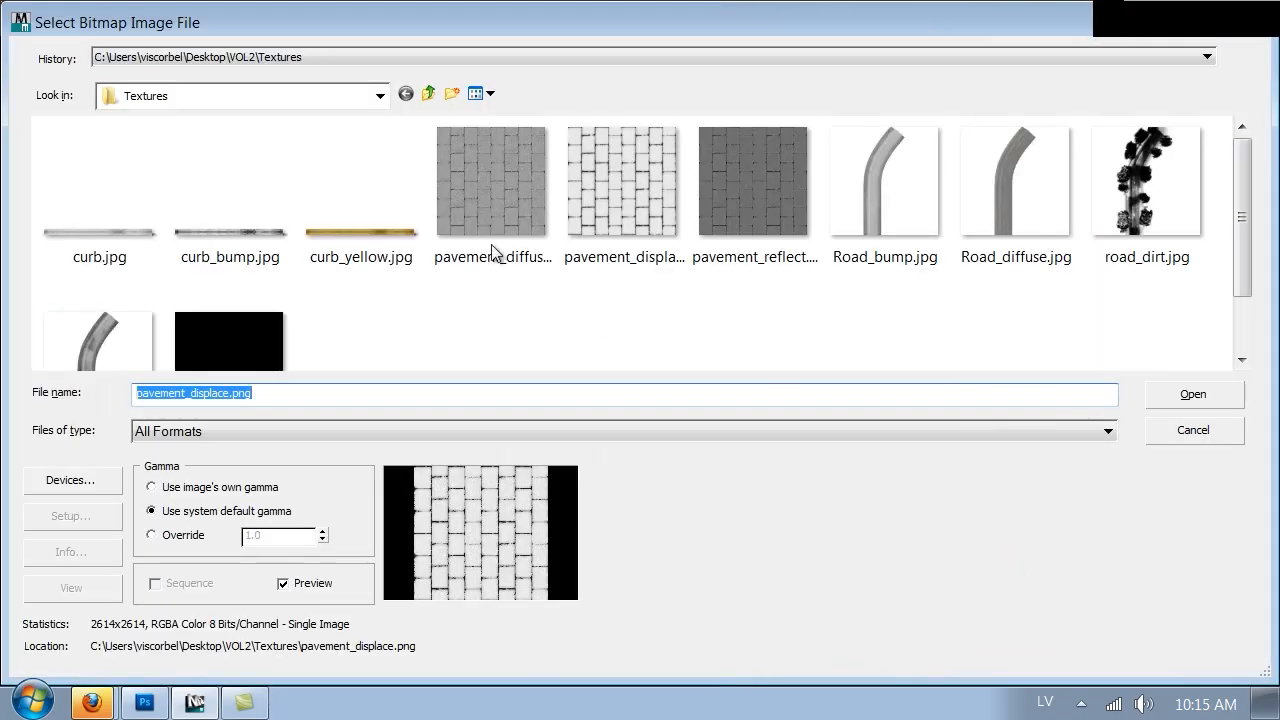
{"action": "double_click", "coordinate": [478, 210]}
{"action": "left_click", "coordinate": [1072, 387]}
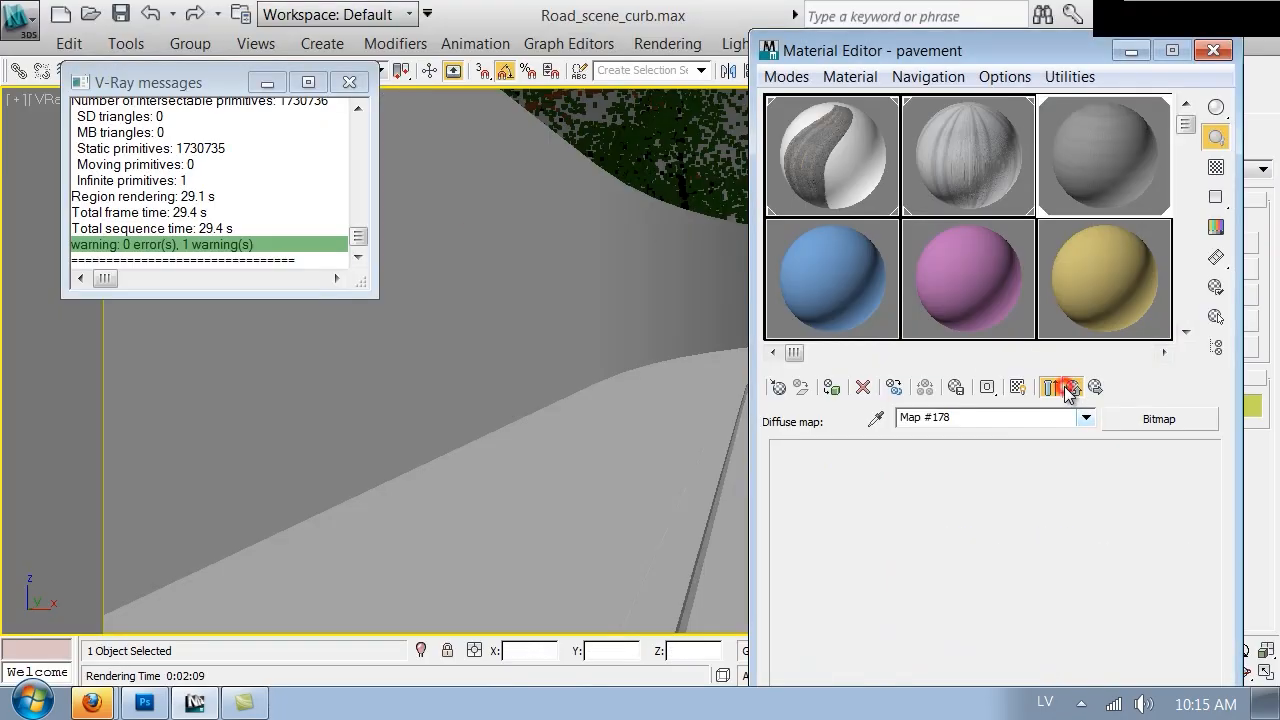
Close the Material Editor and render the camera view
{"action": "left_click_drag", "start_coordinate": [806, 570], "coordinate": [866, 452]}
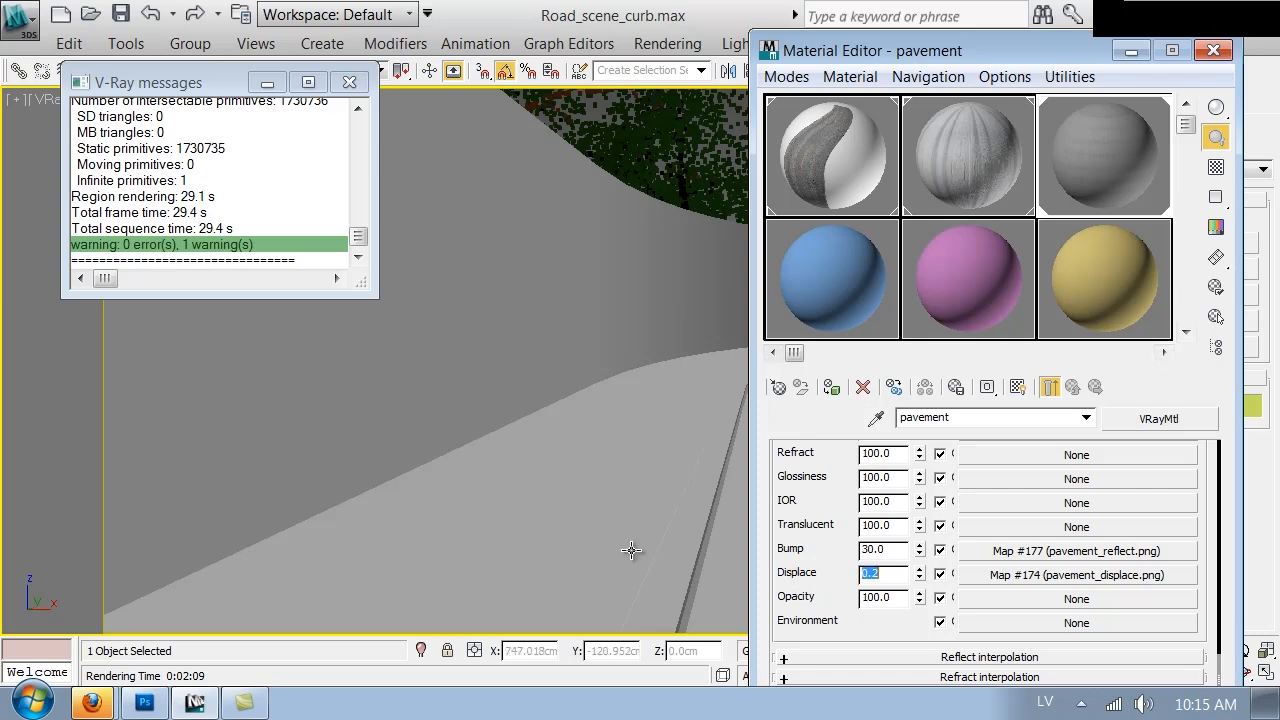
{"action": "left_click", "coordinate": [1214, 51]}
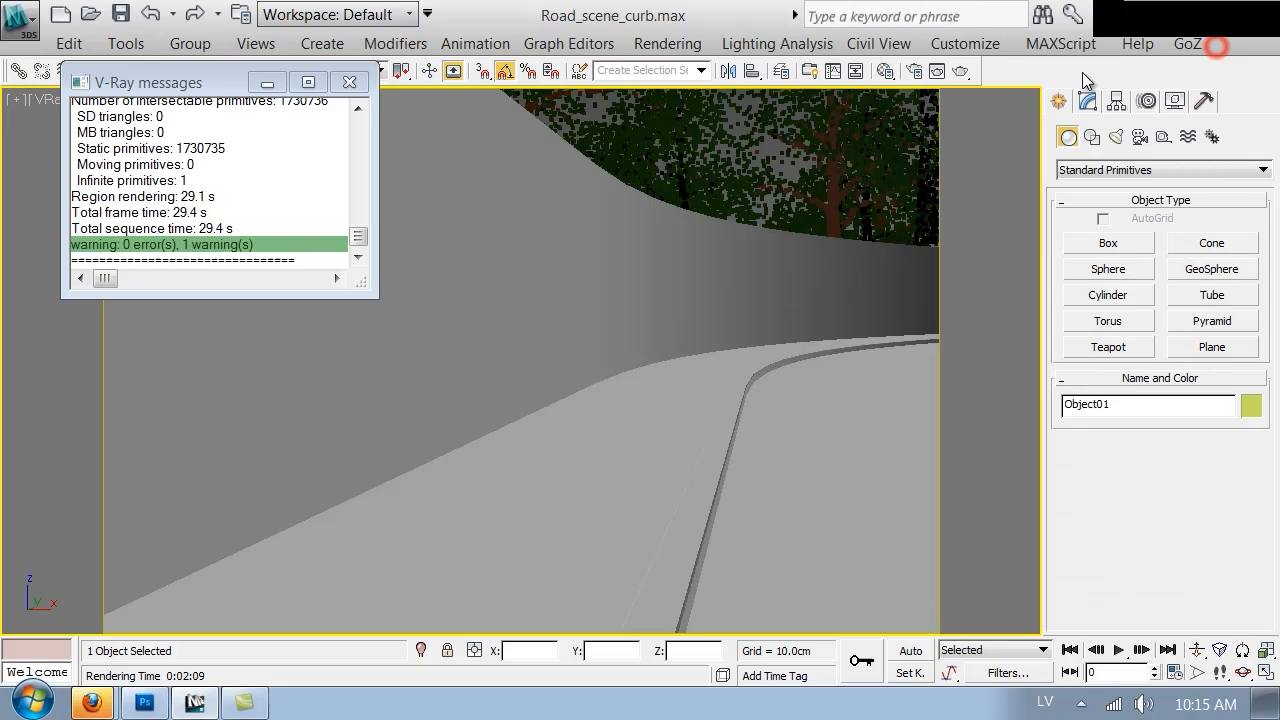
{"action": "left_click", "coordinate": [962, 74]}
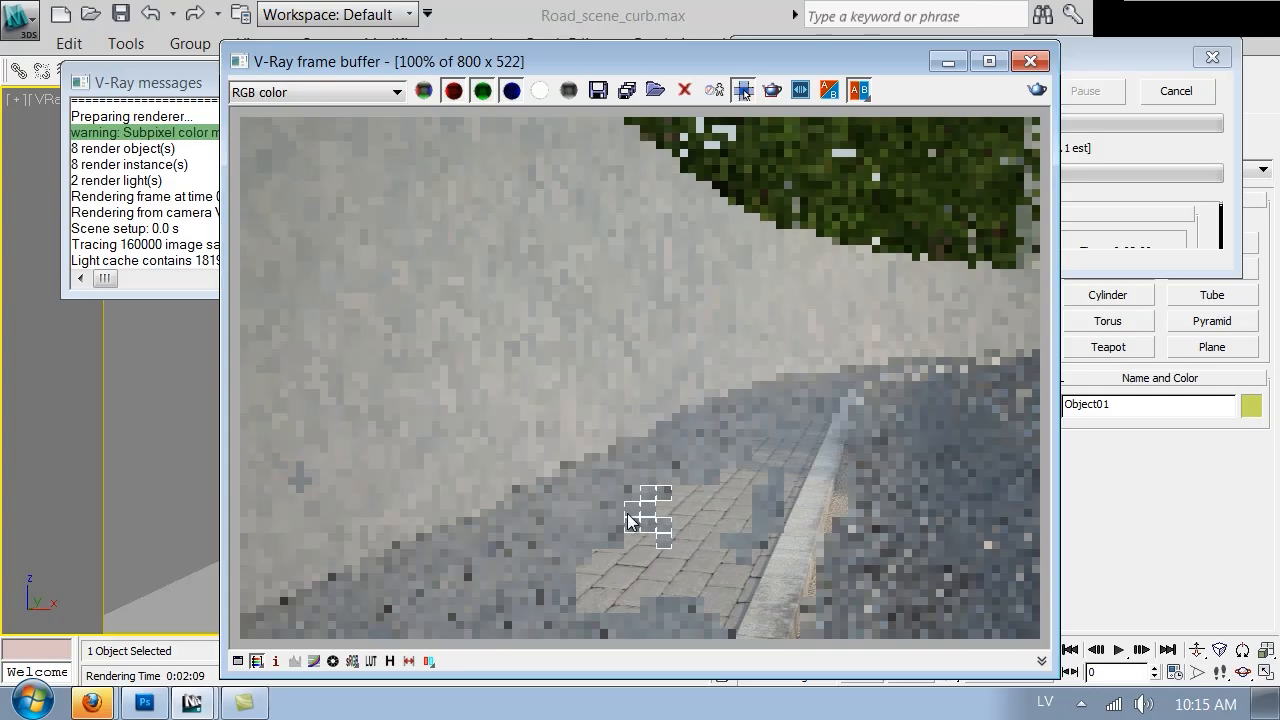
Zoom into the rendered pavement to inspect it, then close the render dialog and frame buffer
{"action": "scroll", "coordinate": [562, 577], "scroll_direction": "up", "scroll_amount": 2}
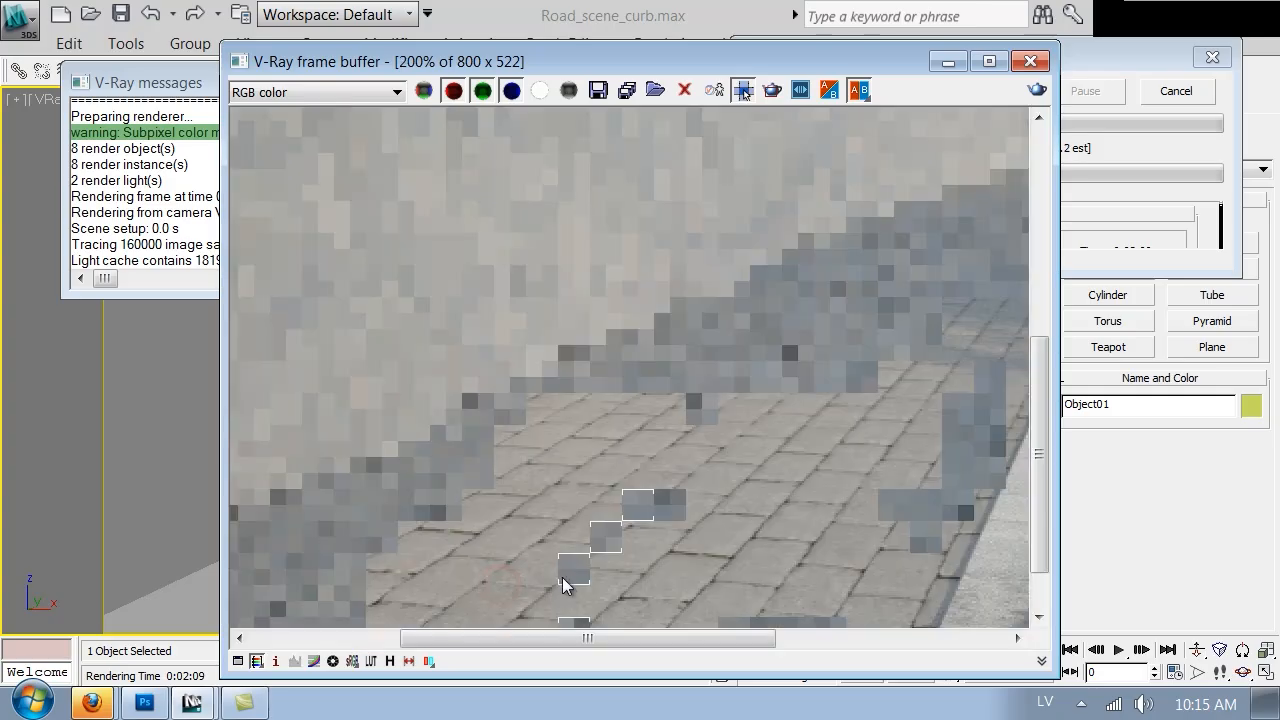
{"action": "middle_click_drag", "start_coordinate": [643, 537], "coordinate": [568, 213]}
{"action": "scroll", "coordinate": [625, 425], "scroll_direction": "down", "scroll_amount": 2}
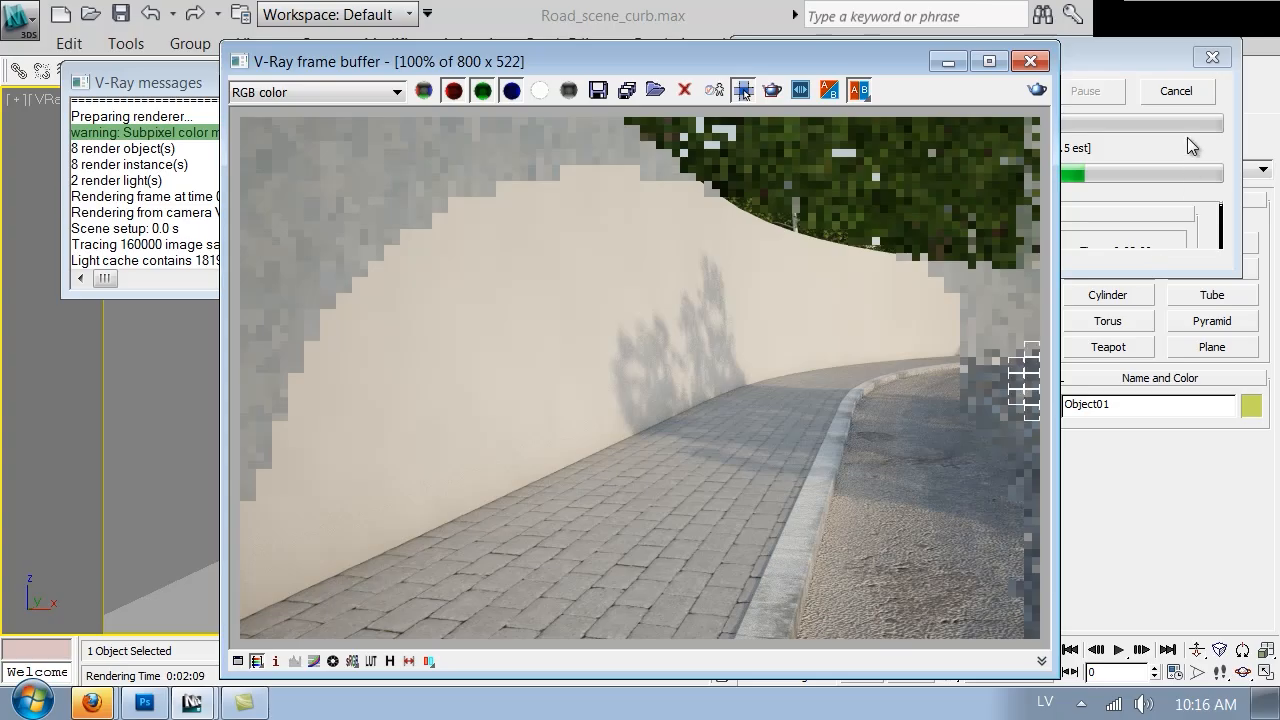
{"action": "left_click", "coordinate": [1182, 95]}
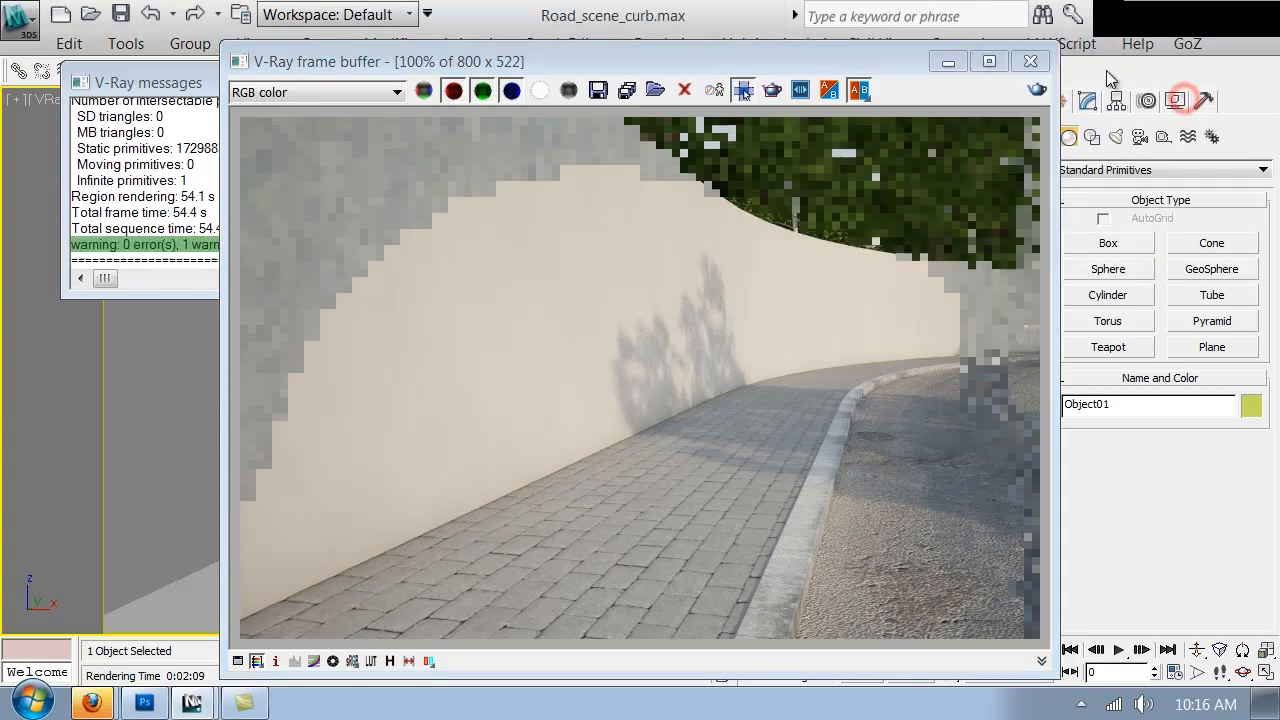
{"action": "left_click", "coordinate": [1030, 61]}
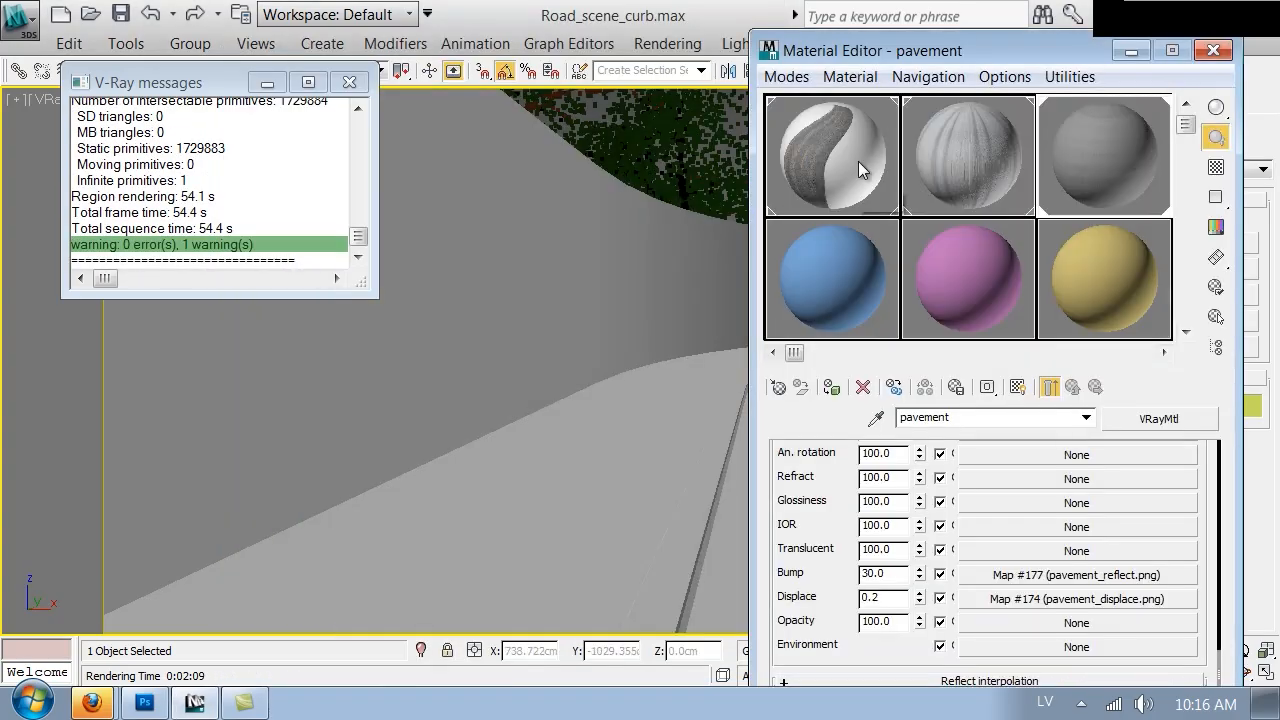
Select the Road material and set its Bump amount to 5
{"action": "left_click", "coordinate": [817, 147]}
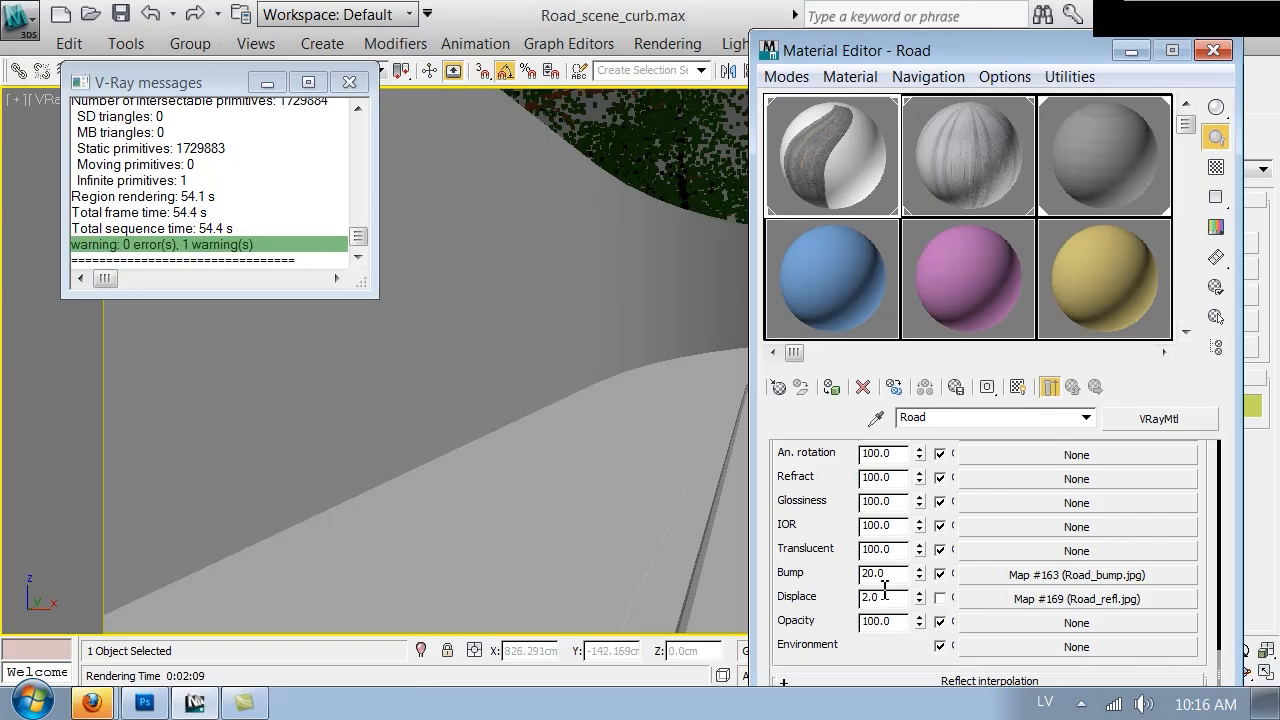
{"action": "type", "text": "5"}
{"action": "key", "text": "Return"}
Select the pavement material and copy its Diffuse map
{"action": "left_click", "coordinate": [1139, 160]}
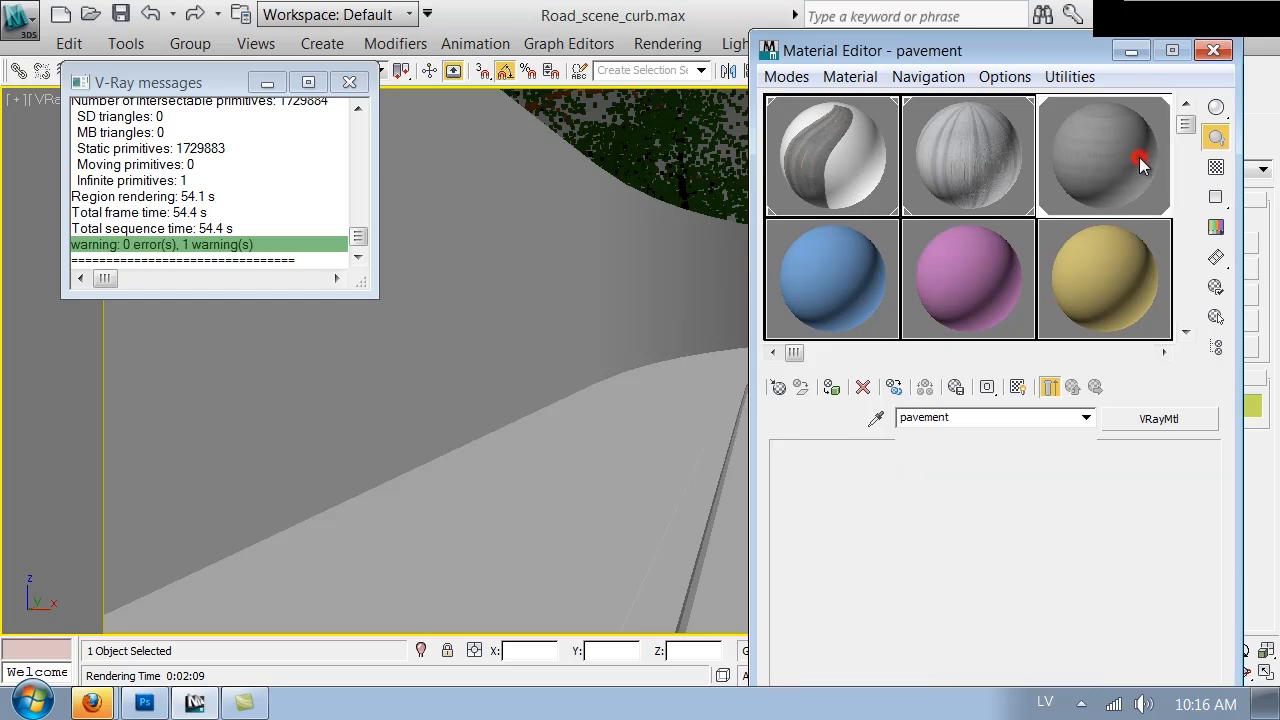
{"action": "left_click_drag", "start_coordinate": [785, 526], "coordinate": [817, 700]}
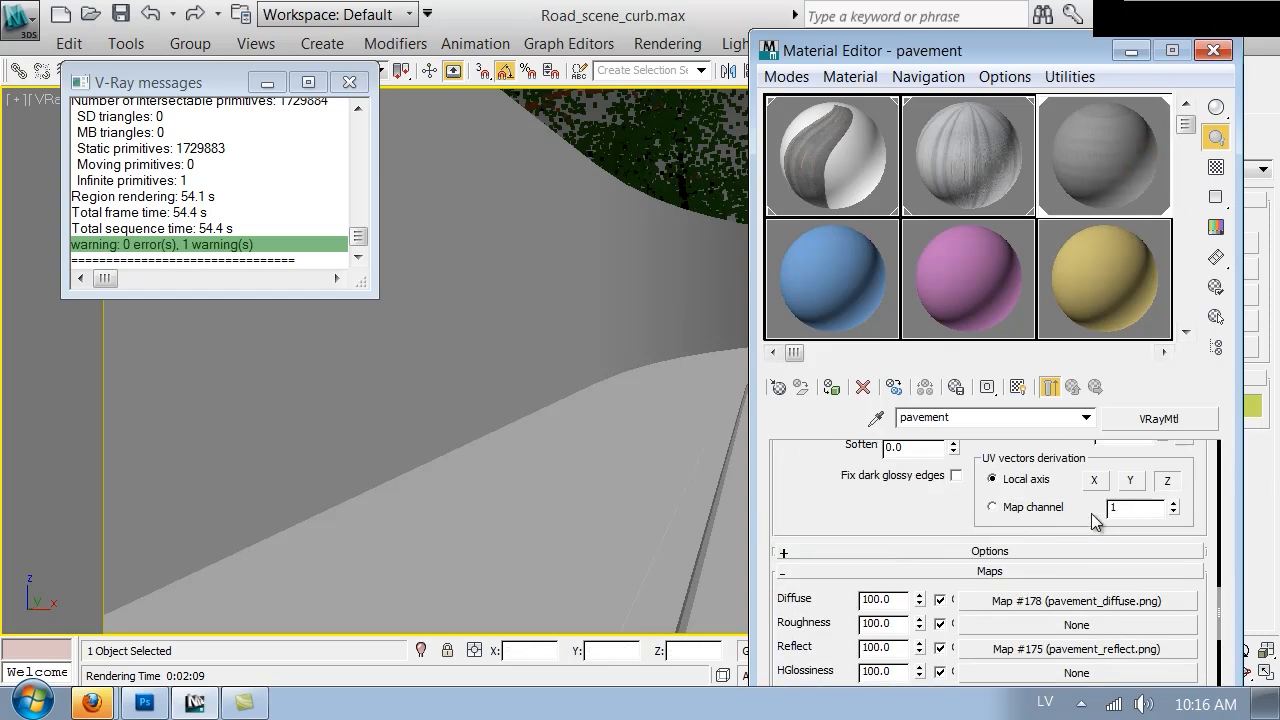
{"action": "right_click", "coordinate": [1003, 612]}
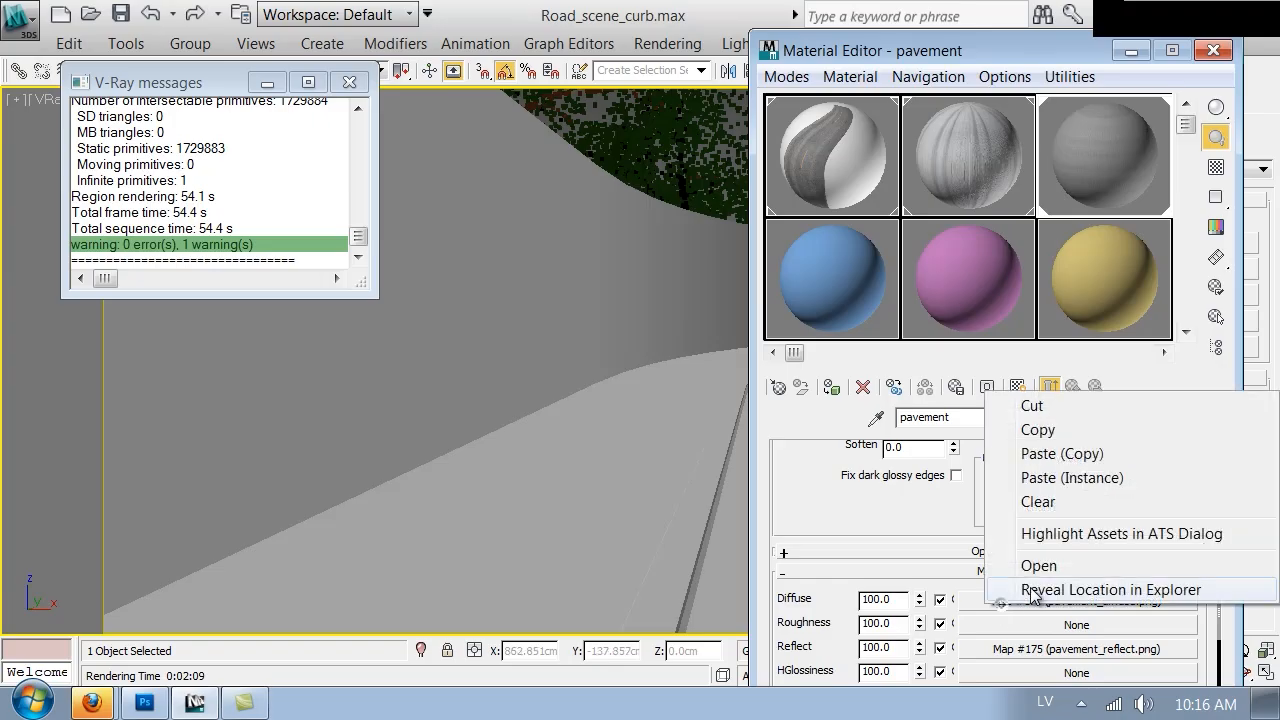
{"action": "left_click", "coordinate": [1105, 429]}
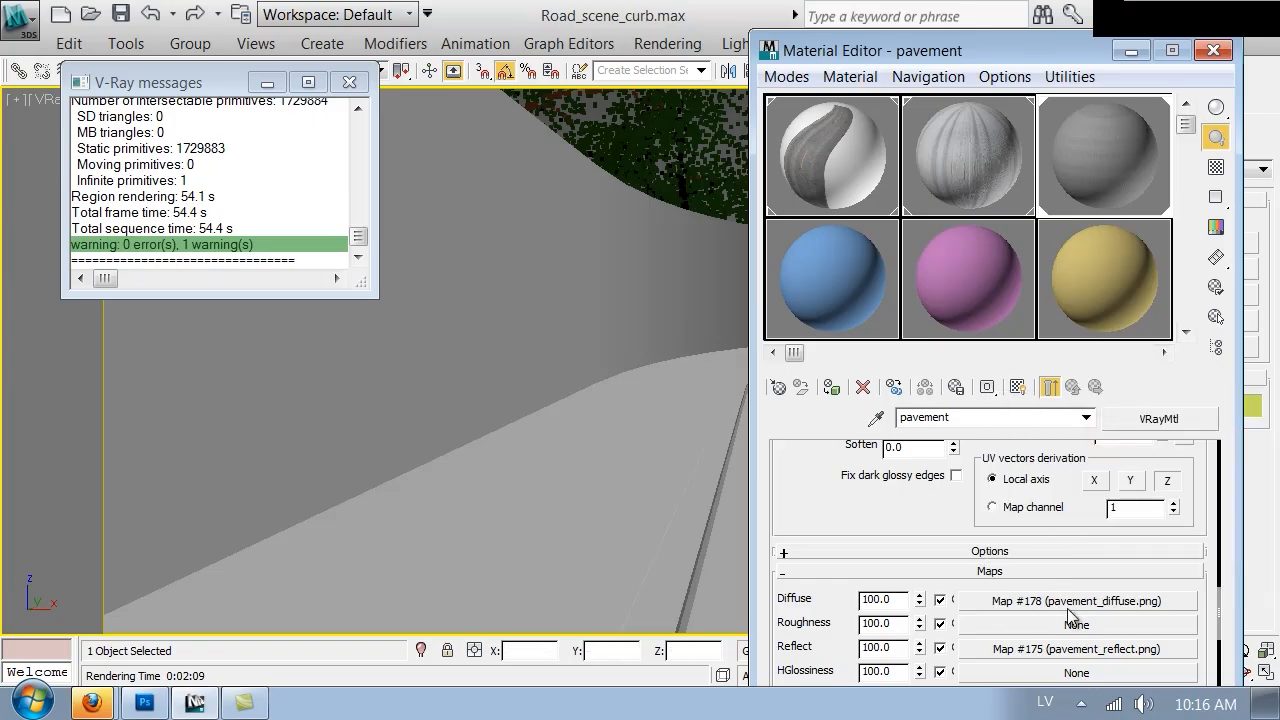
Replace the pavement's Diffuse map with a VRayDirt map, keeping the old bitmap as a sub-map
{"action": "left_click", "coordinate": [1068, 605]}
{"action": "left_click", "coordinate": [1180, 413]}
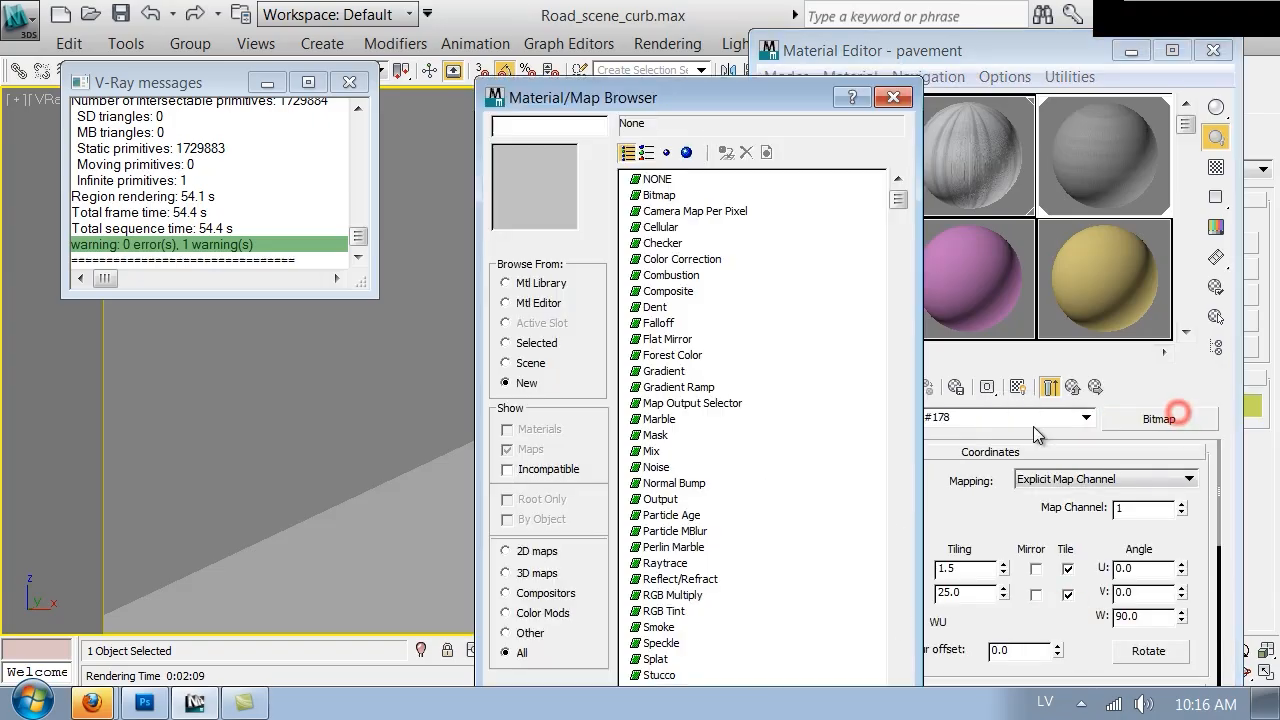
{"action": "left_click", "coordinate": [673, 595]}
{"action": "scroll", "coordinate": [685, 600], "scroll_direction": "down", "scroll_amount": 6}
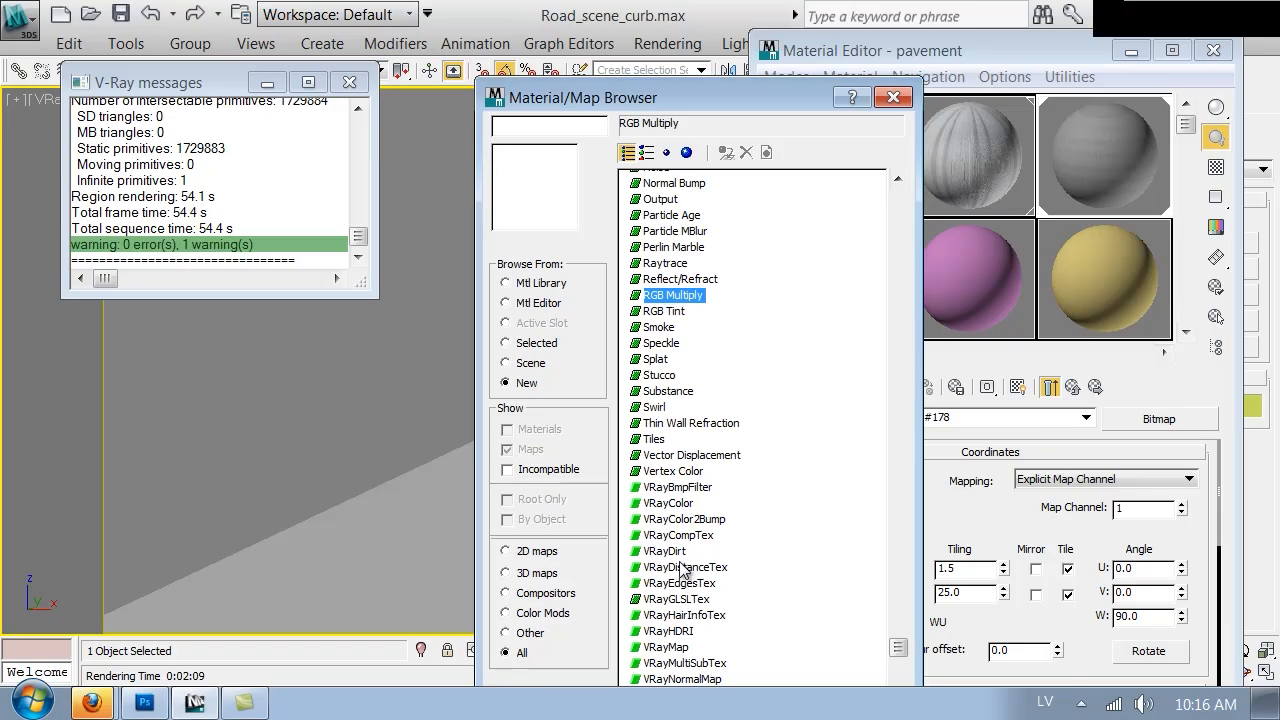
{"action": "double_click", "coordinate": [665, 551]}
{"action": "left_click", "coordinate": [928, 440]}
Copy the pavement_diffuse bitmap from the VRayDirt radius slot into the unoccluded color slot
{"action": "scroll", "coordinate": [852, 553], "scroll_direction": "down", "scroll_amount": 6}
{"action": "left_click", "coordinate": [1027, 556]}
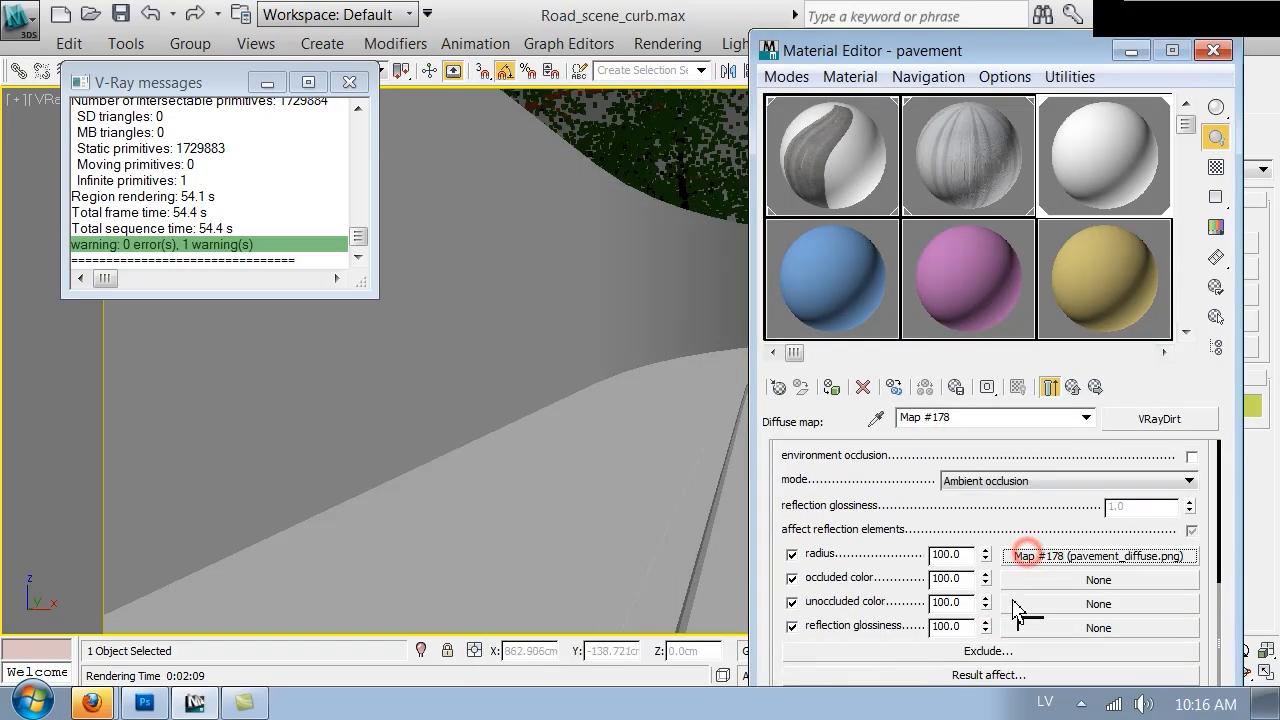
{"action": "left_click_drag", "start_coordinate": [1013, 601], "coordinate": [1013, 600]}
{"action": "left_click", "coordinate": [950, 376]}
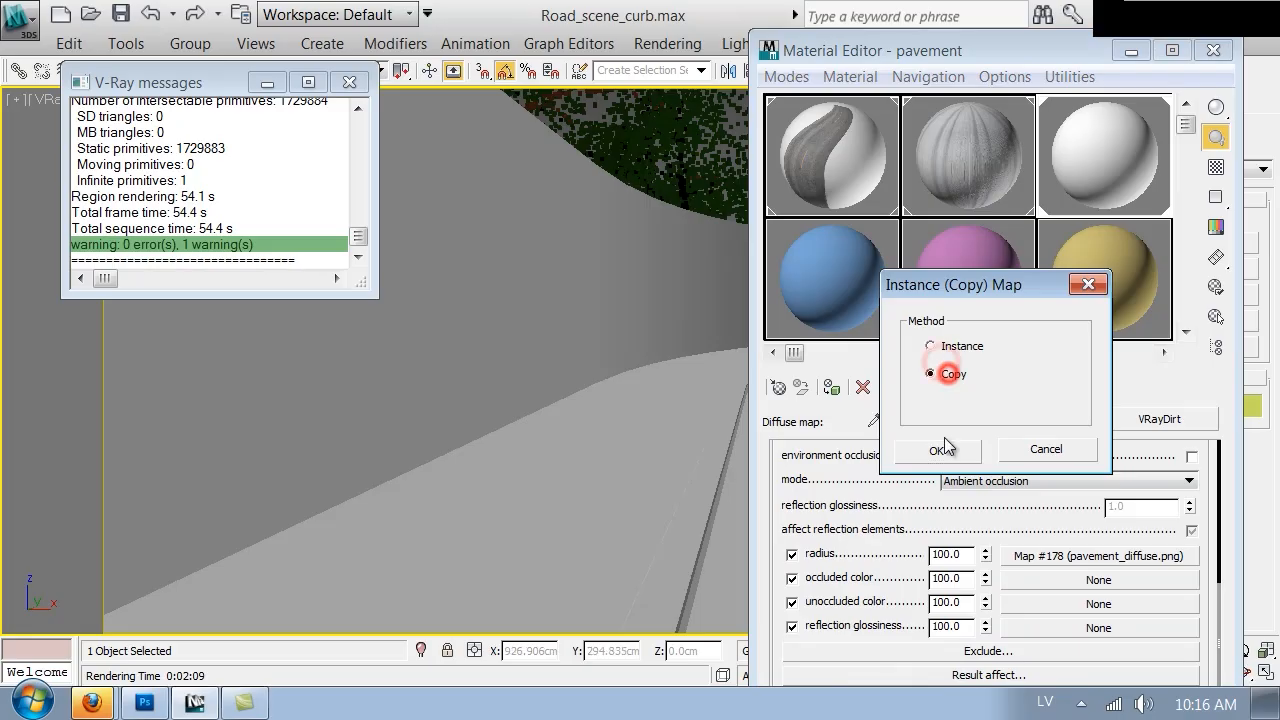
{"action": "left_click", "coordinate": [937, 451]}
Clear the VRayDirt radius slot and assign a new Bitmap map to it
{"action": "right_click", "coordinate": [1013, 553]}
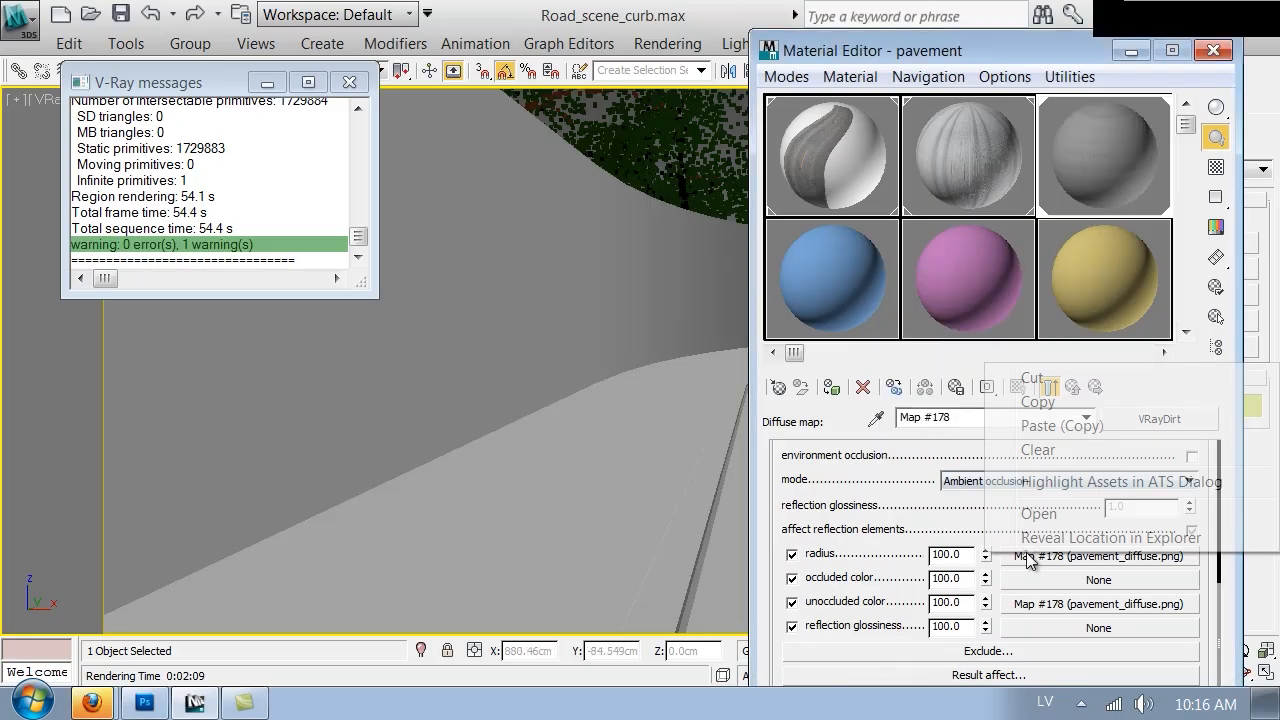
{"action": "left_click", "coordinate": [1038, 449]}
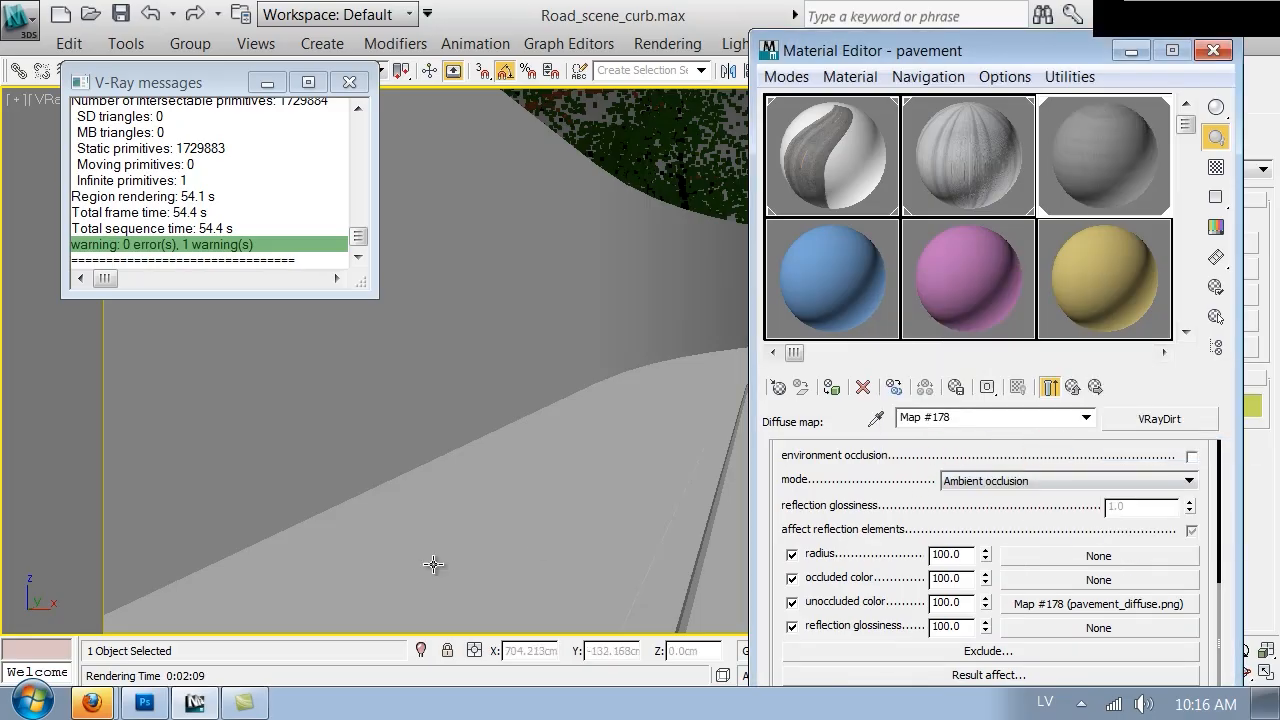
{"action": "left_click", "coordinate": [1035, 562]}
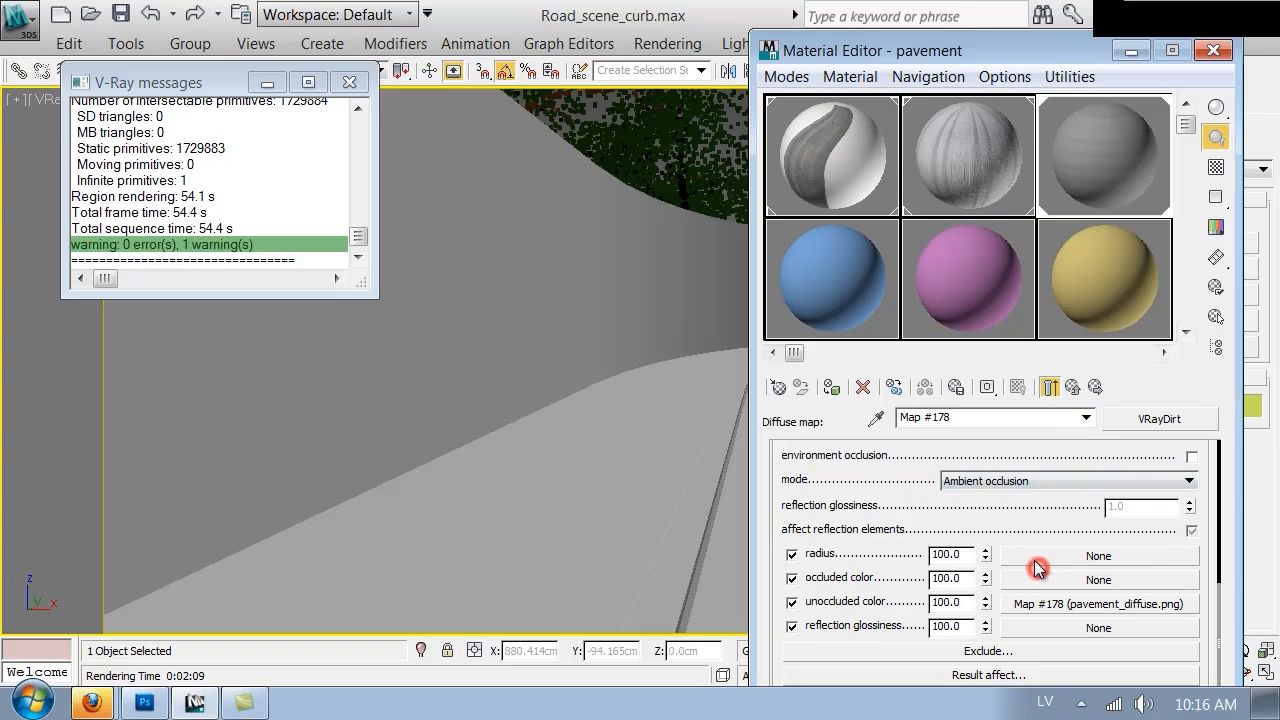
{"action": "double_click", "coordinate": [657, 180]}
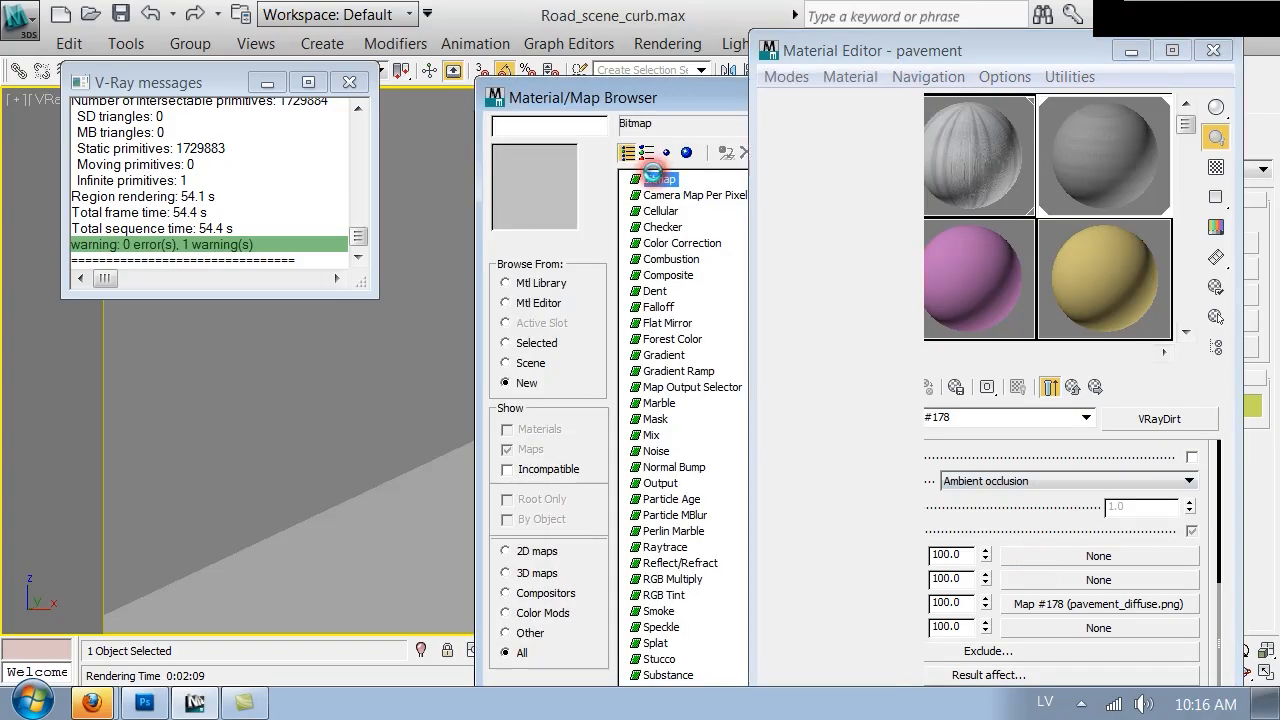
{"action": "left_click", "coordinate": [325, 434]}
{"action": "left_click", "coordinate": [240, 410]}
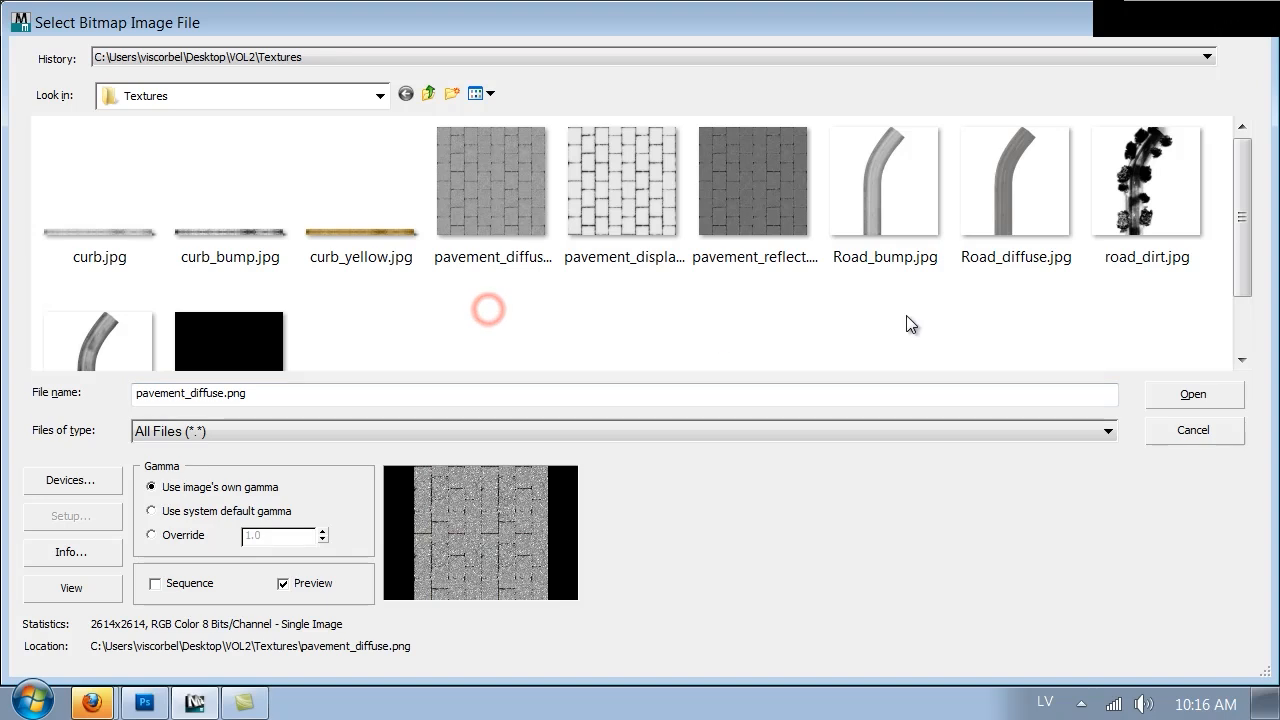
{"action": "left_click", "coordinate": [1165, 430]}
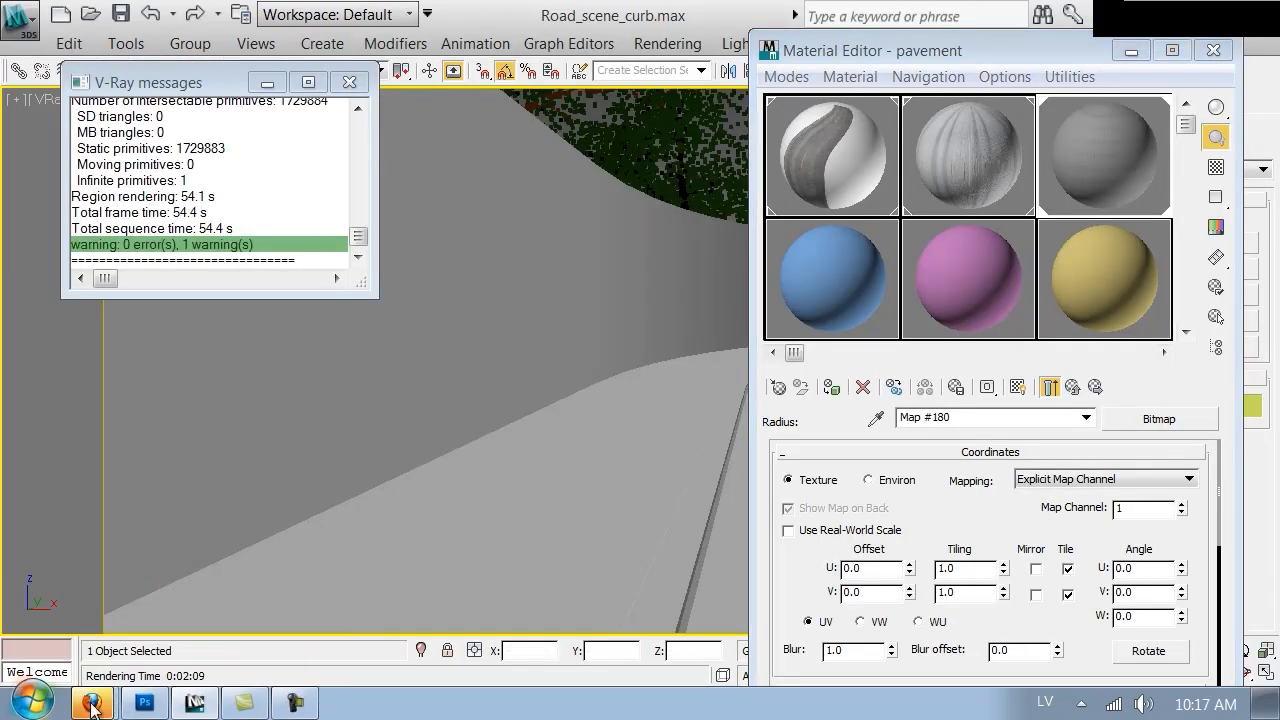
Switch to Firefox, search cgtextures.com for "old" textures, and browse the results
{"action": "left_click", "coordinate": [92, 704]}
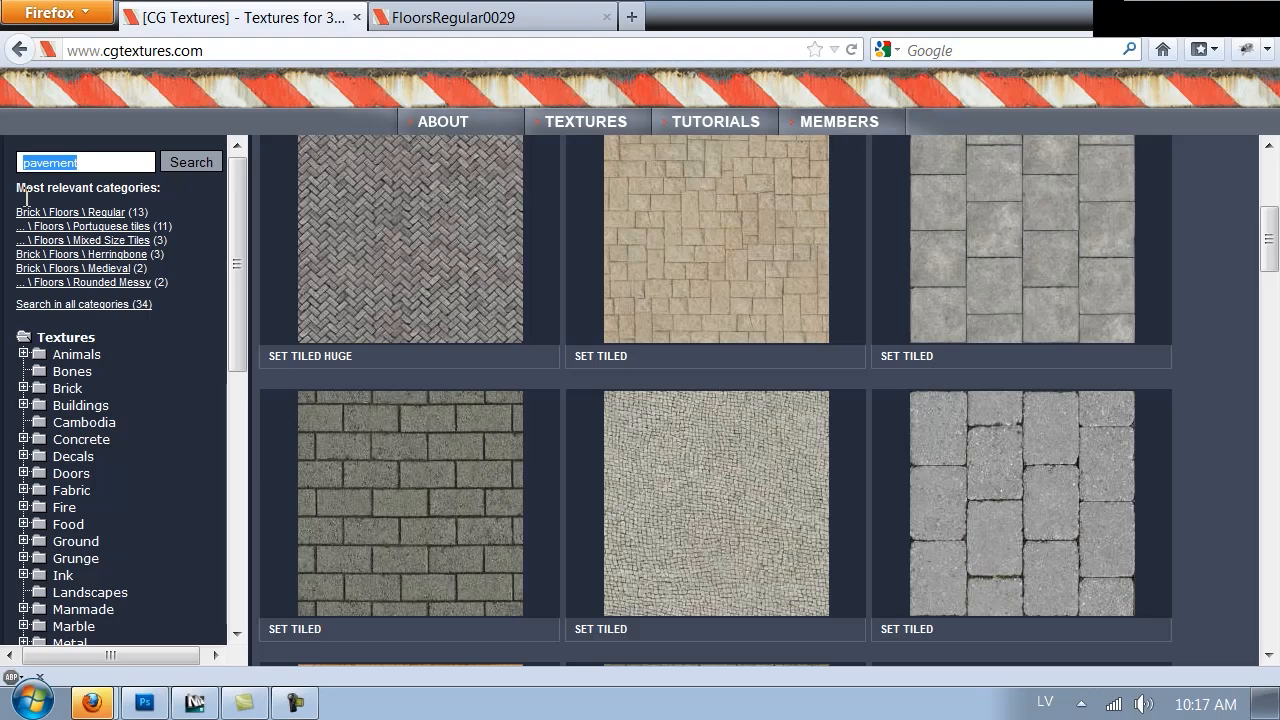
{"action": "type", "text": "old"}
{"action": "key", "text": "Return"}
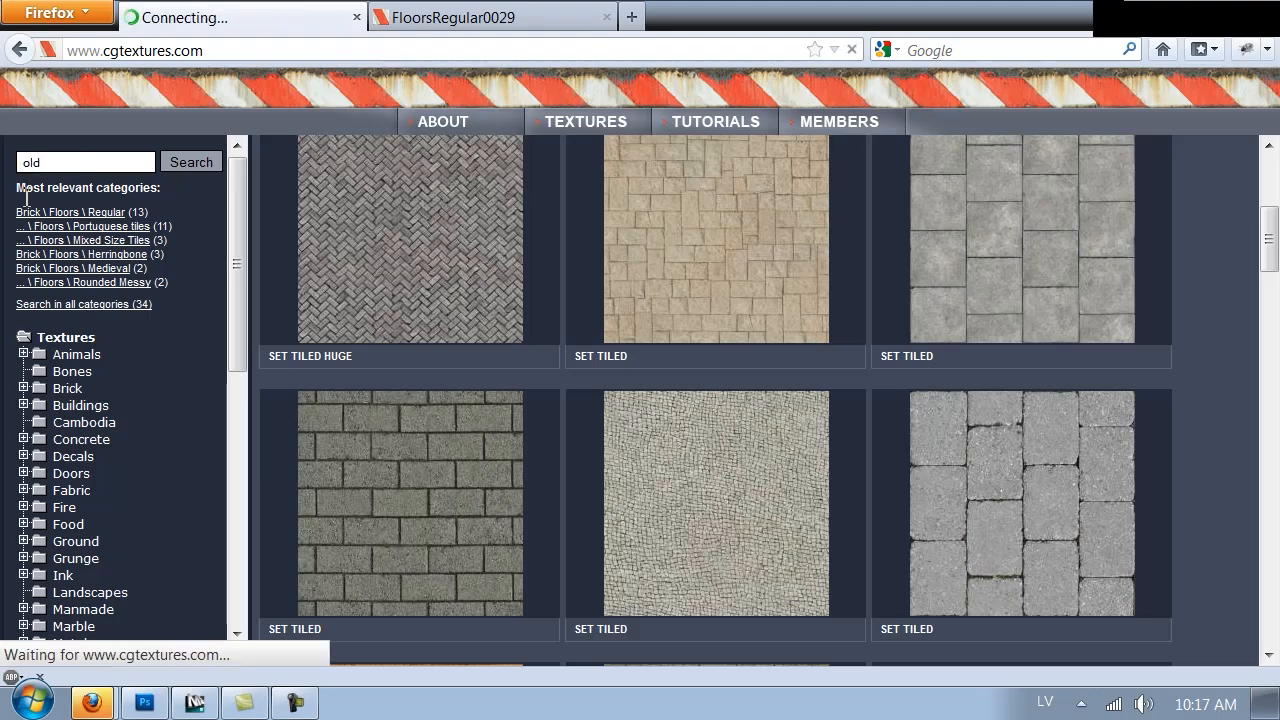
{"action": "scroll", "coordinate": [842, 405], "scroll_direction": "down", "scroll_amount": 3}
{"action": "scroll", "coordinate": [863, 360], "scroll_direction": "down", "scroll_amount": 15}
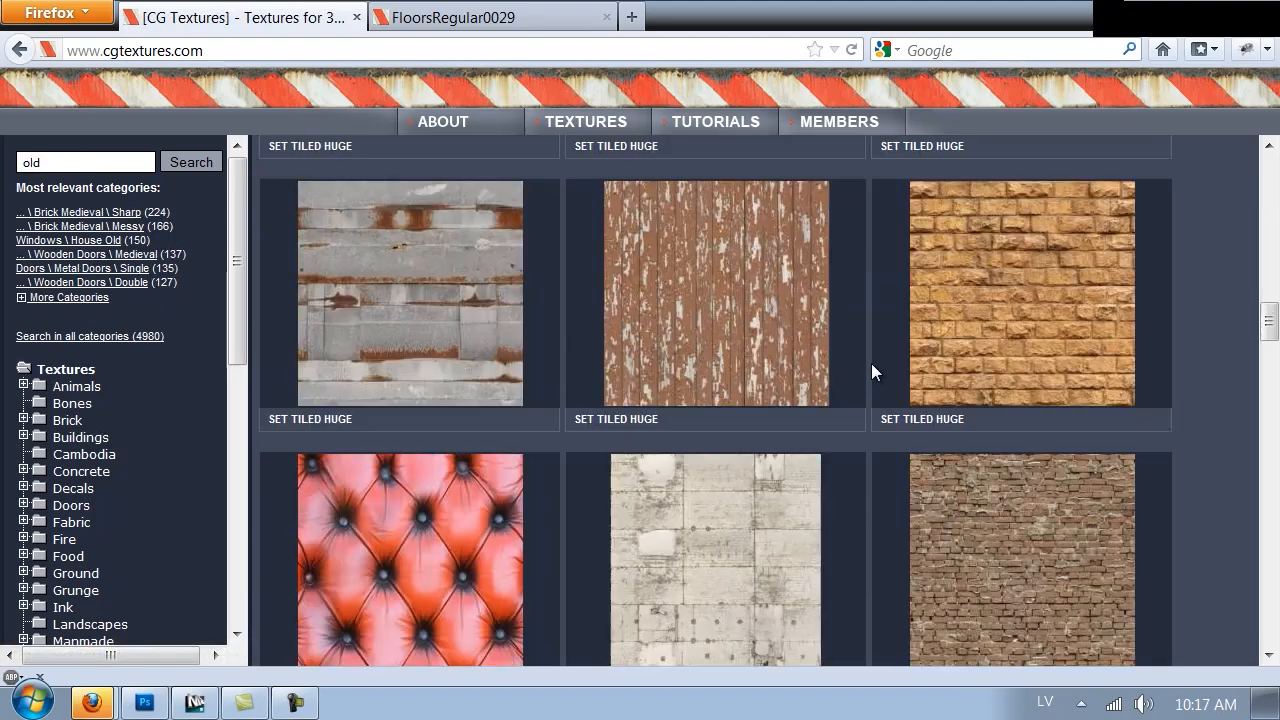
{"action": "scroll", "coordinate": [858, 342], "scroll_direction": "down", "scroll_amount": 10}
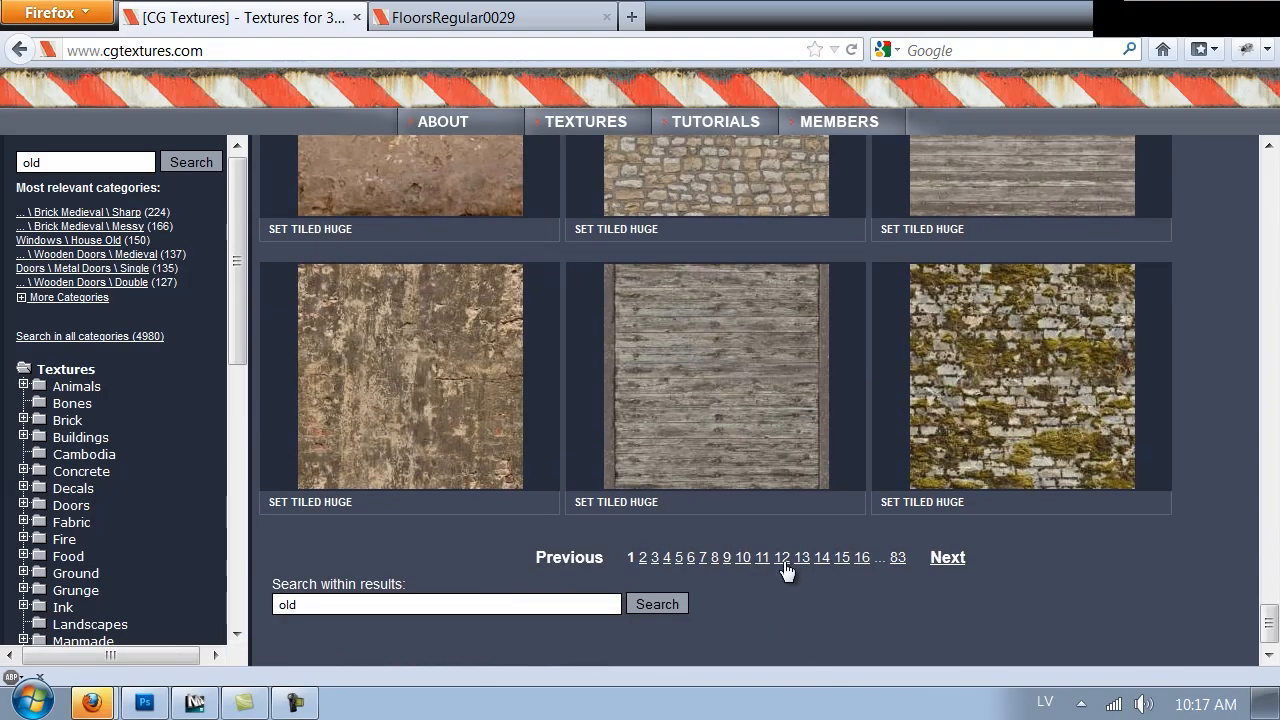
Open the ConcreteWornPaint0086 texture and download its Large 3150x3150 image straight into Photoshop
{"action": "mouse_move", "coordinate": [392, 431]}
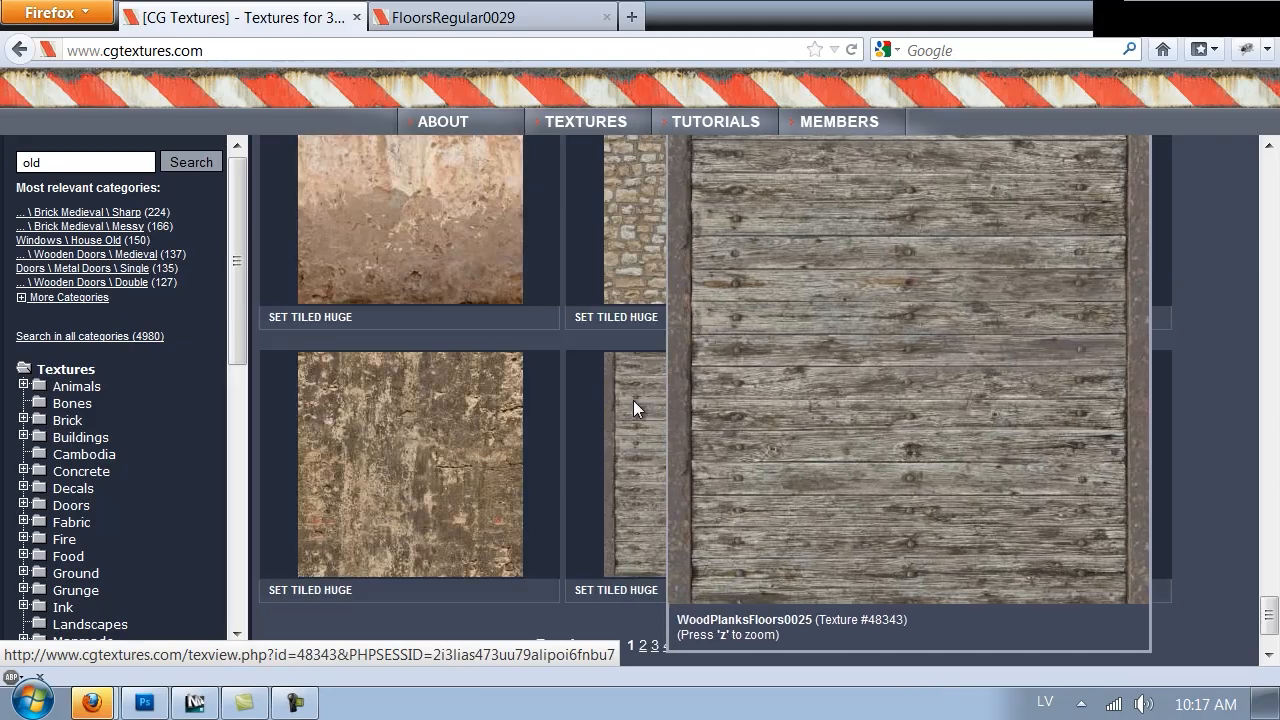
{"action": "scroll", "coordinate": [388, 627], "scroll_direction": "up", "scroll_amount": 4}
{"action": "left_click", "coordinate": [388, 627]}
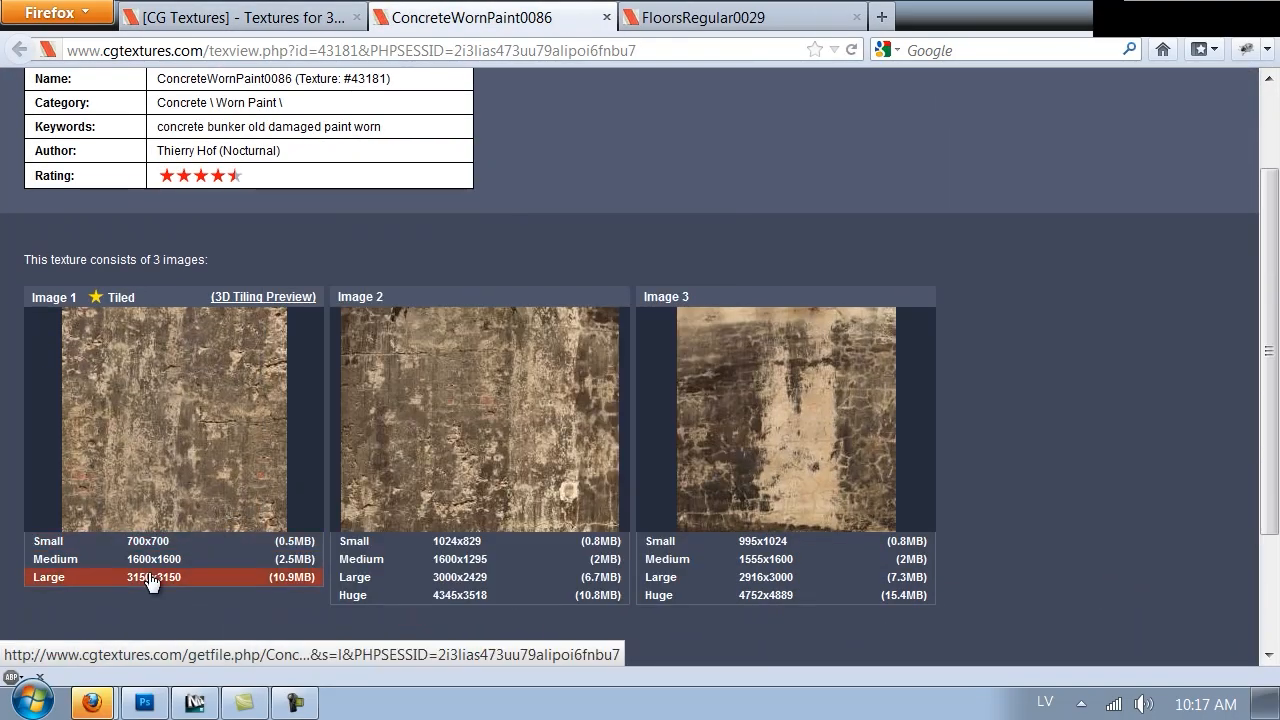
{"action": "left_click", "coordinate": [150, 578]}
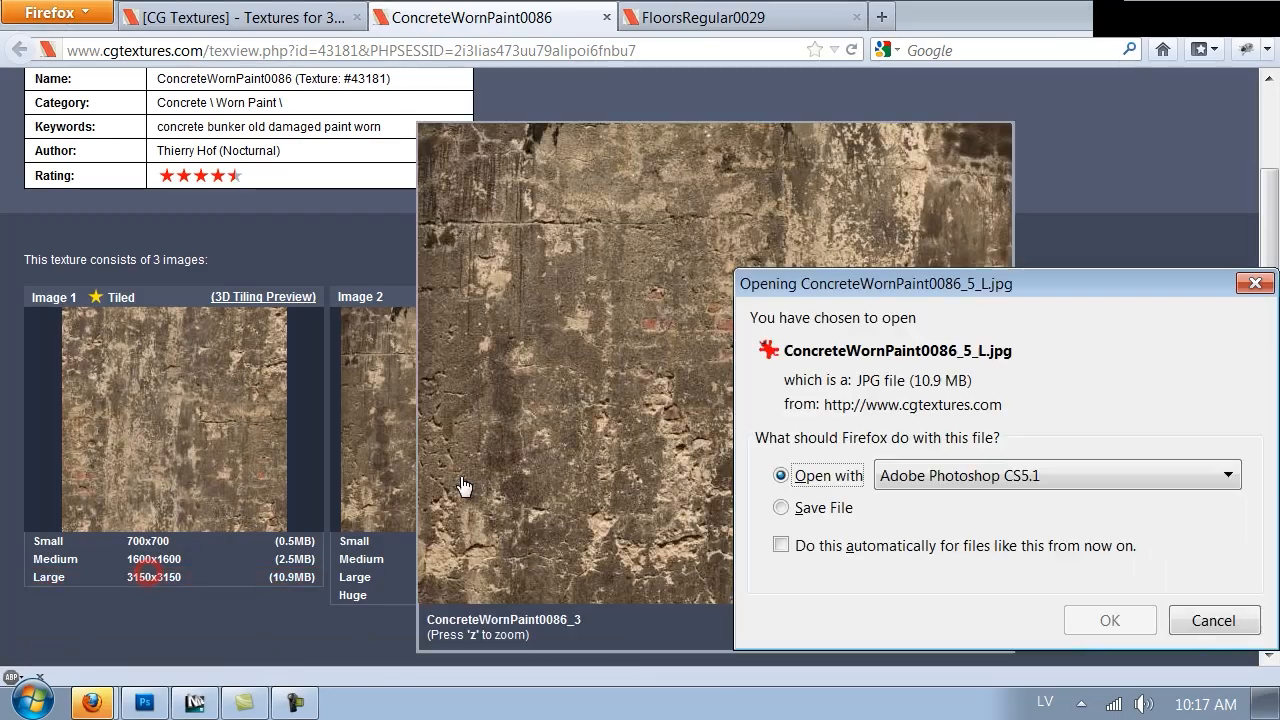
{"action": "left_click", "coordinate": [1110, 619]}
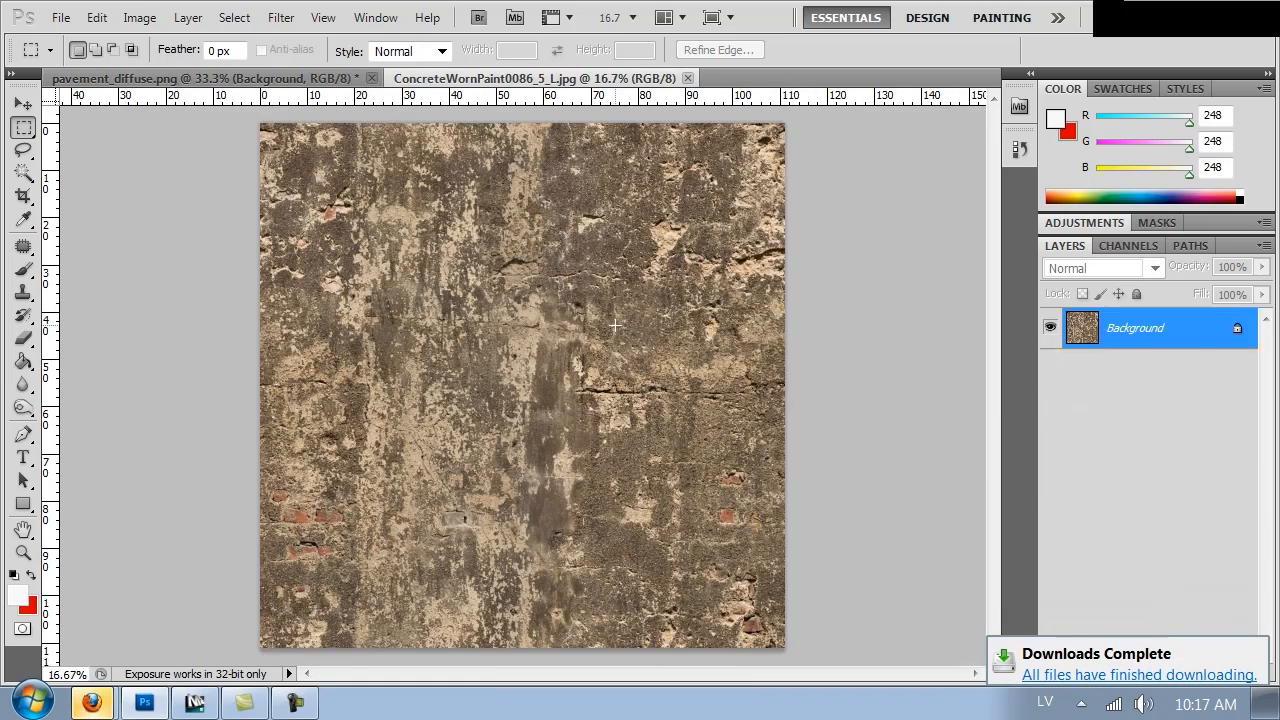
Desaturate the concrete texture with Hue/Saturation at a saturation of -84
{"action": "key", "text": "ctrl+u"}
{"action": "left_click_drag", "start_coordinate": [808, 366], "coordinate": [767, 372]}
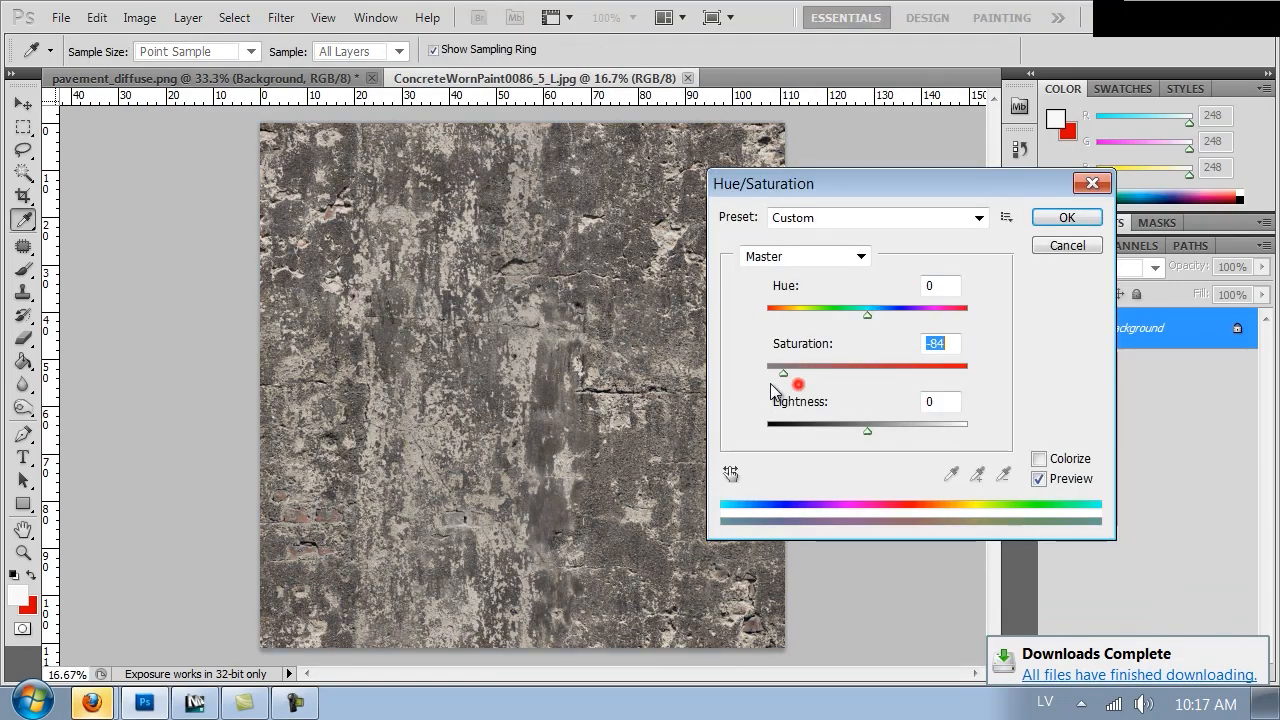
{"action": "left_click", "coordinate": [1066, 216]}
Increase the texture's contrast in Levels by moving the black and white input sliders toward the middle
{"action": "key", "text": "ctrl+l"}
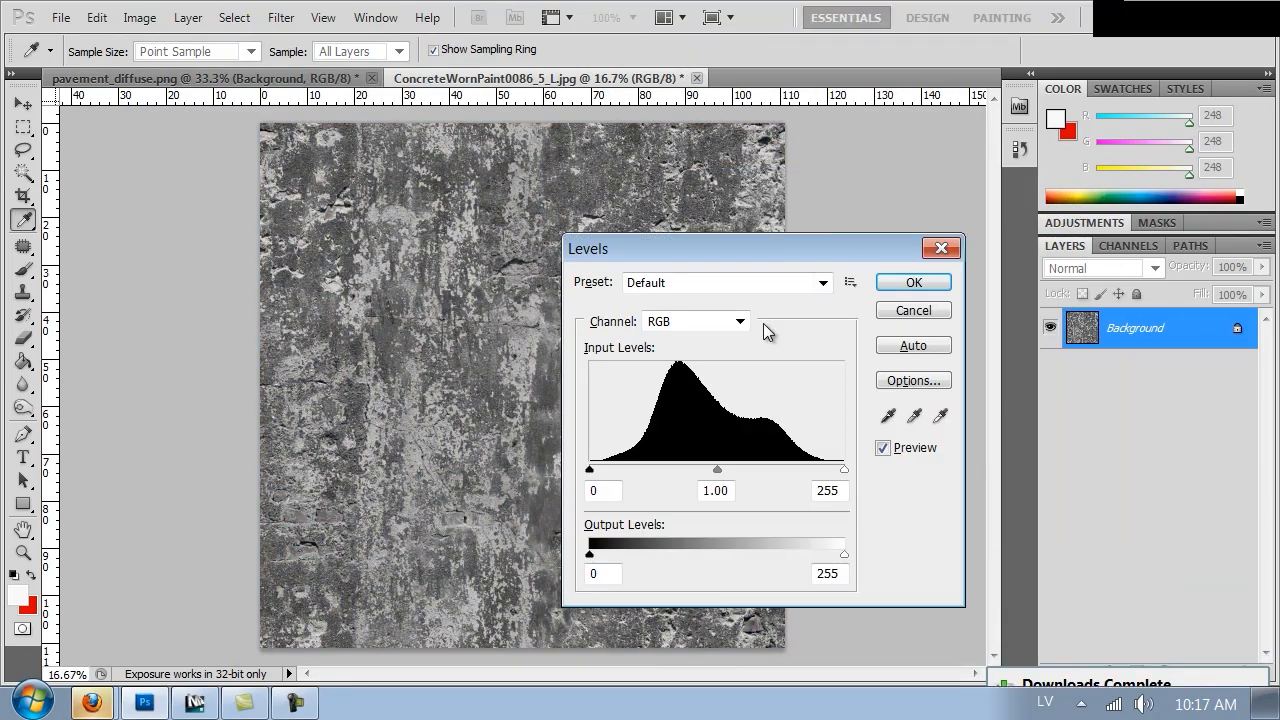
{"action": "left_click_drag", "start_coordinate": [617, 472], "coordinate": [690, 470]}
{"action": "left_click_drag", "start_coordinate": [805, 468], "coordinate": [719, 468]}
{"action": "left_click", "coordinate": [912, 284]}
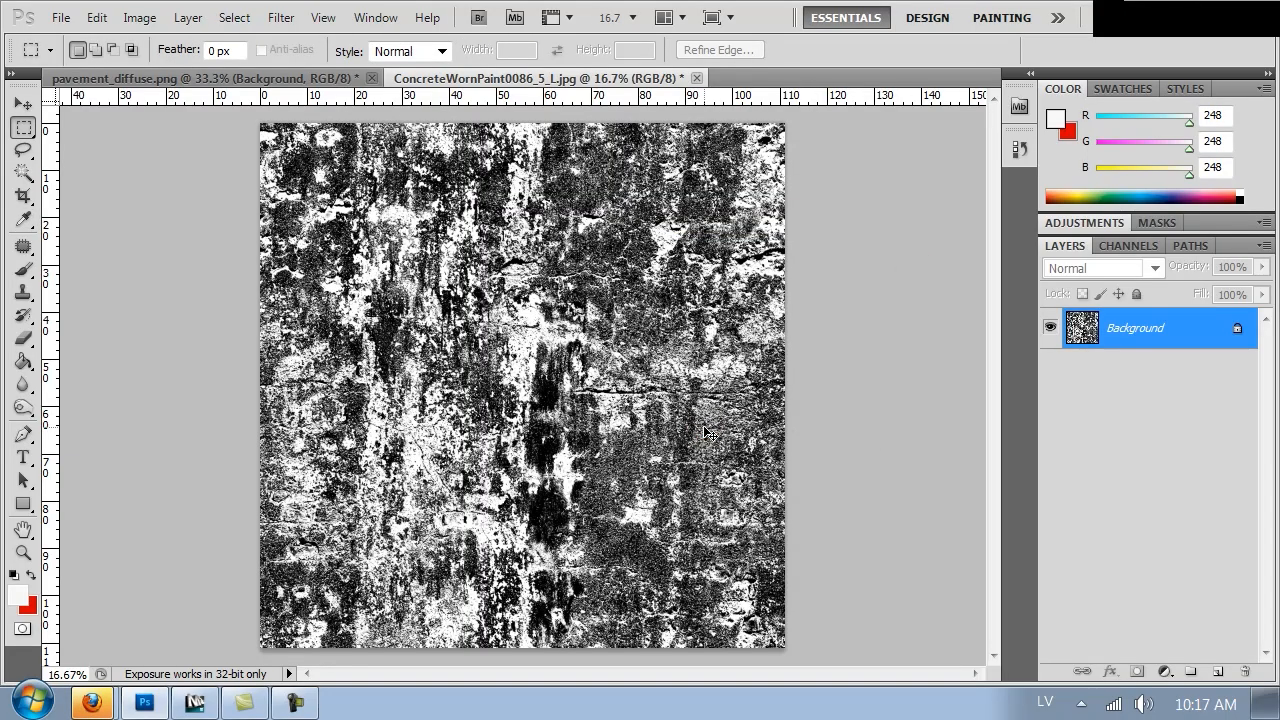
Apply a steep Curves adjustment to push the texture into high-contrast black and white
{"action": "left_click", "coordinate": [139, 17]}
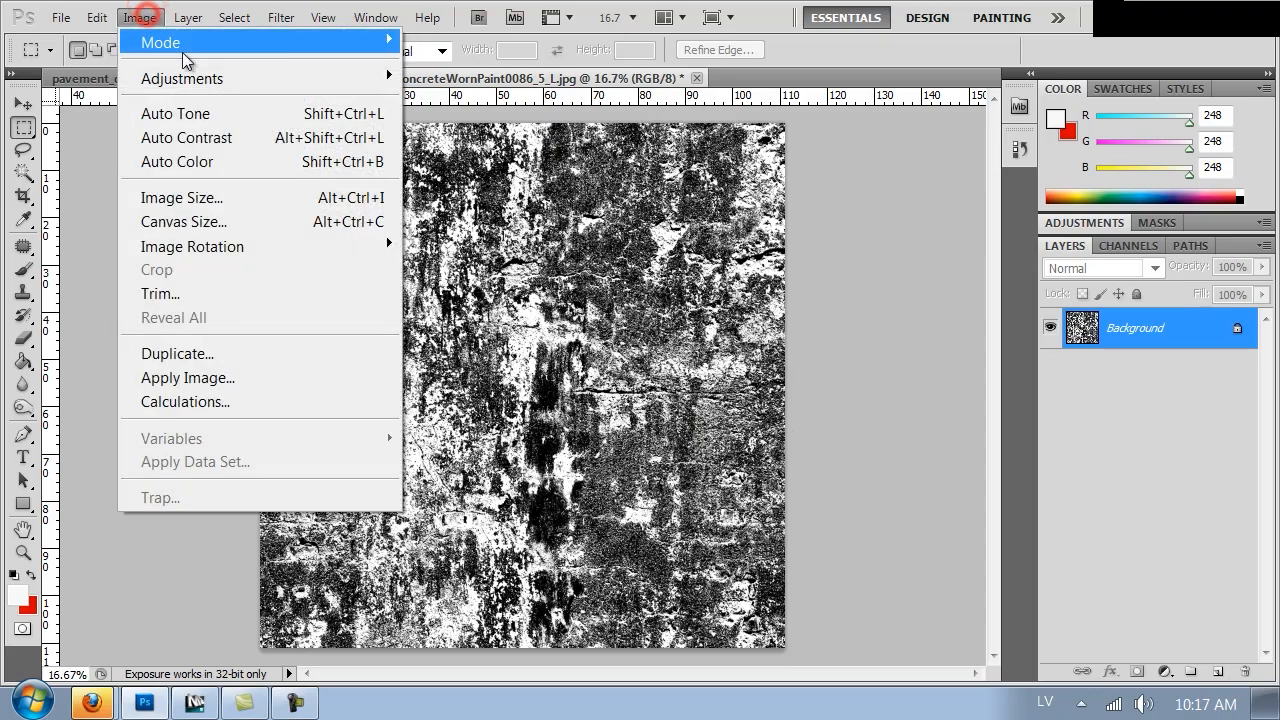
{"action": "left_click", "coordinate": [185, 70]}
{"action": "left_click", "coordinate": [452, 125]}
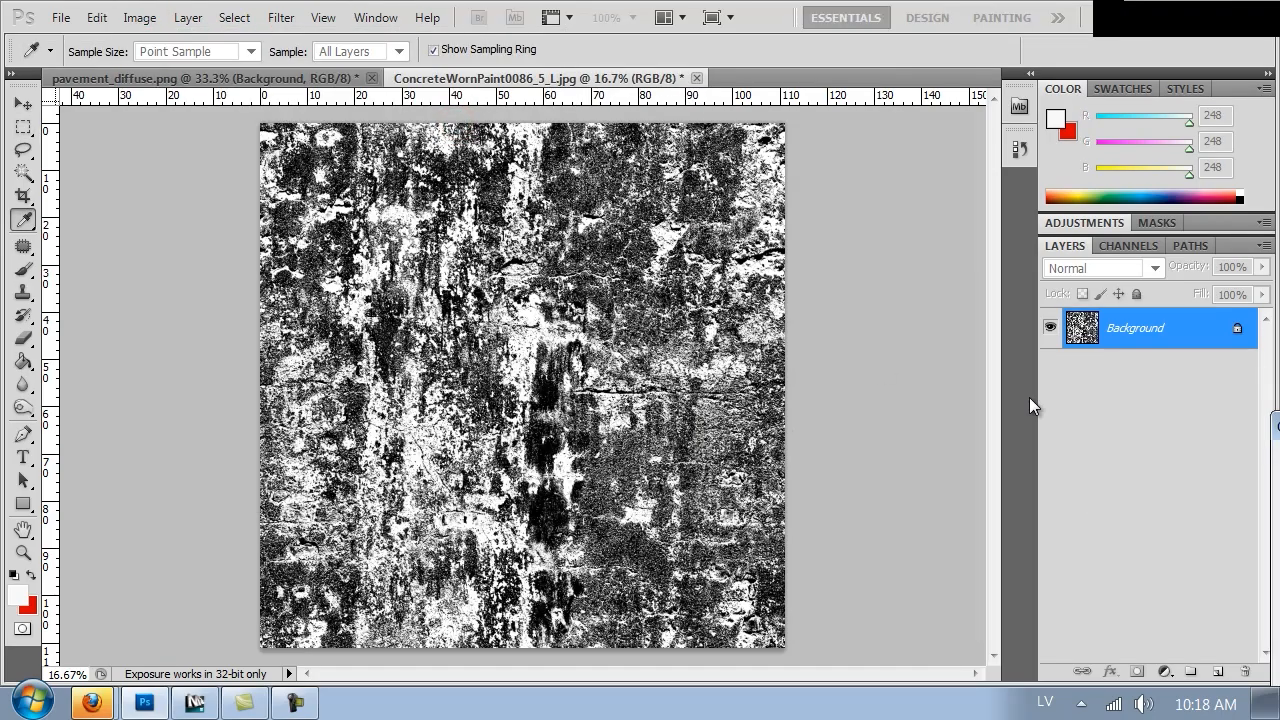
{"action": "left_click_drag", "start_coordinate": [1007, 320], "coordinate": [950, 312]}
{"action": "left_click_drag", "start_coordinate": [905, 392], "coordinate": [920, 430]}
{"action": "left_click_drag", "start_coordinate": [950, 311], "coordinate": [966, 334]}
{"action": "left_click_drag", "start_coordinate": [920, 430], "coordinate": [932, 435]}
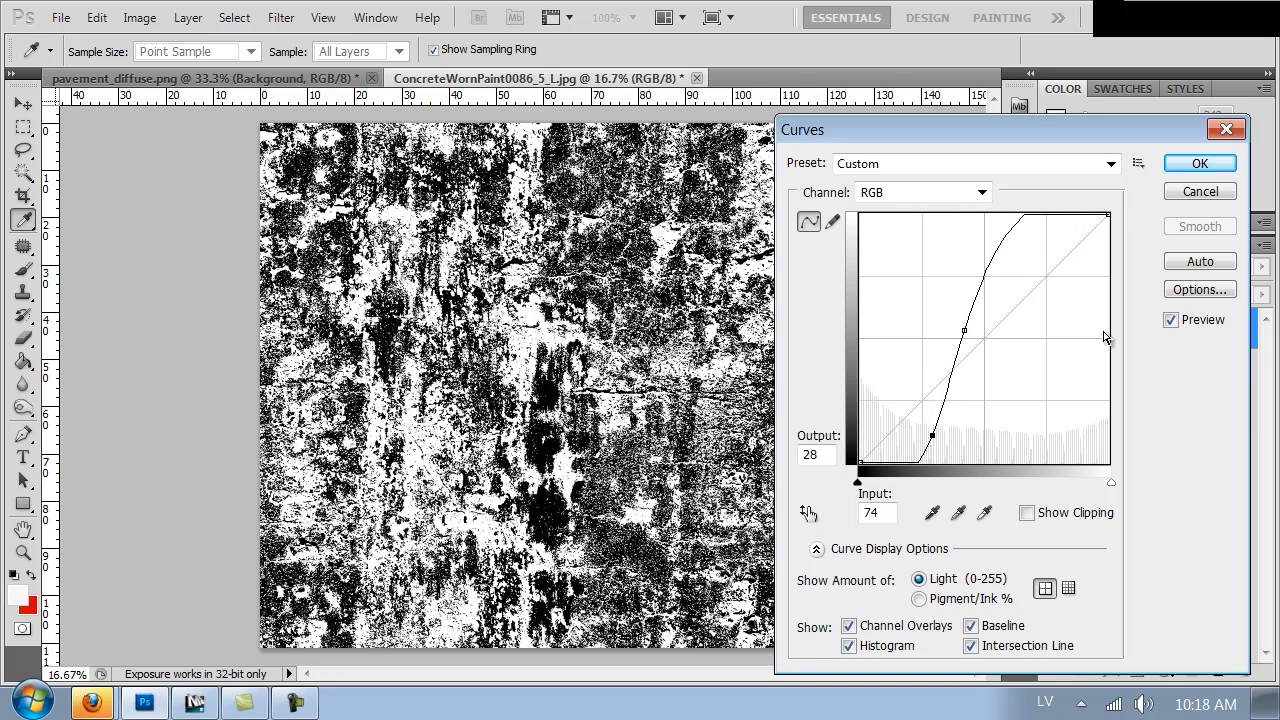
{"action": "left_click", "coordinate": [1198, 165]}
Apply a filter to the high-contrast dirt texture
{"action": "key", "text": "m"}
{"action": "left_click", "coordinate": [281, 17]}
{"action": "mouse_move", "coordinate": [395, 509]}
{"action": "left_click", "coordinate": [600, 606]}
{"action": "left_click", "coordinate": [945, 480]}
Save the texture as dirt in PNG format inside the VOL2 Textures folder on the Desktop
{"action": "key", "text": "ctrl+shift+s"}
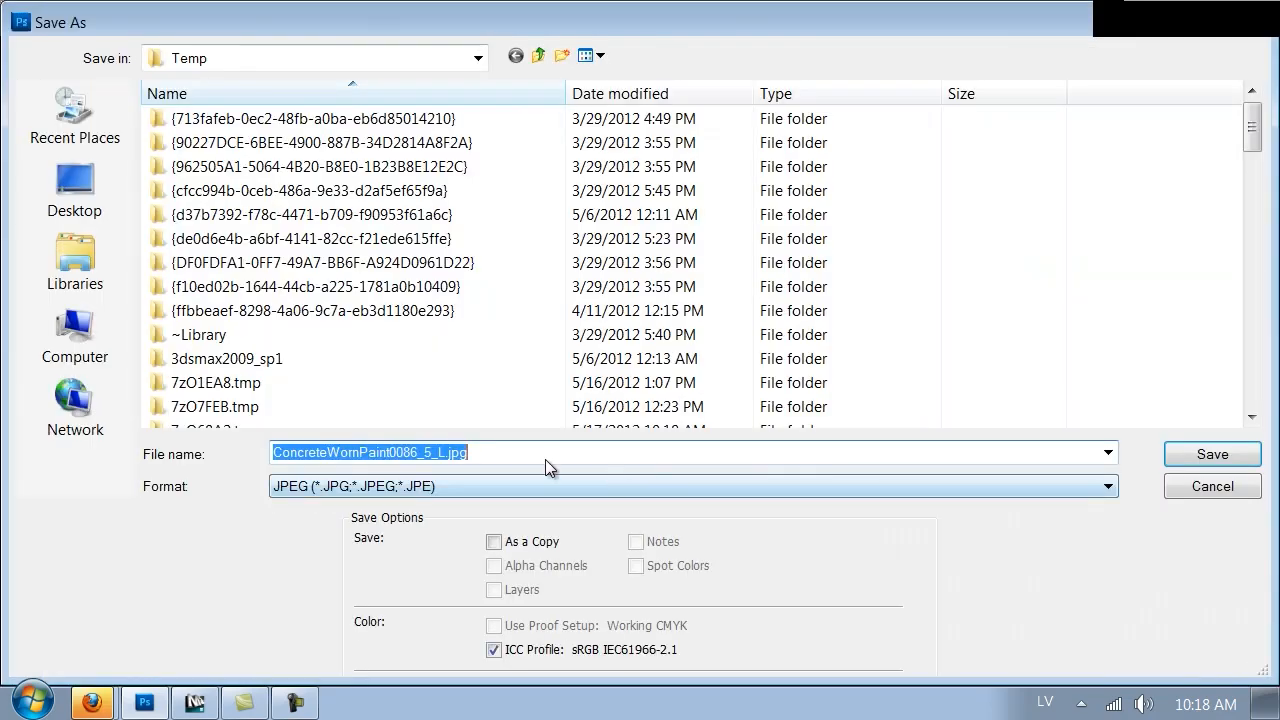
{"action": "left_click", "coordinate": [75, 190]}
{"action": "double_click", "coordinate": [250, 115]}
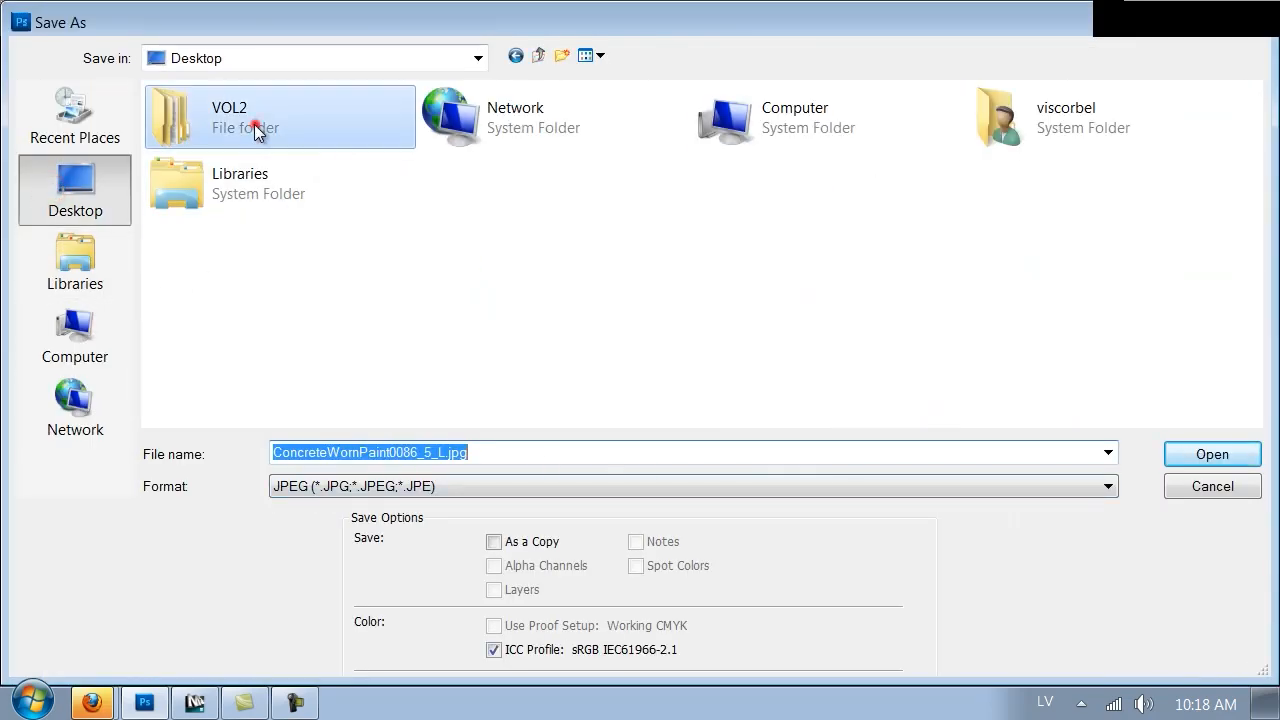
{"action": "double_click", "coordinate": [719, 165]}
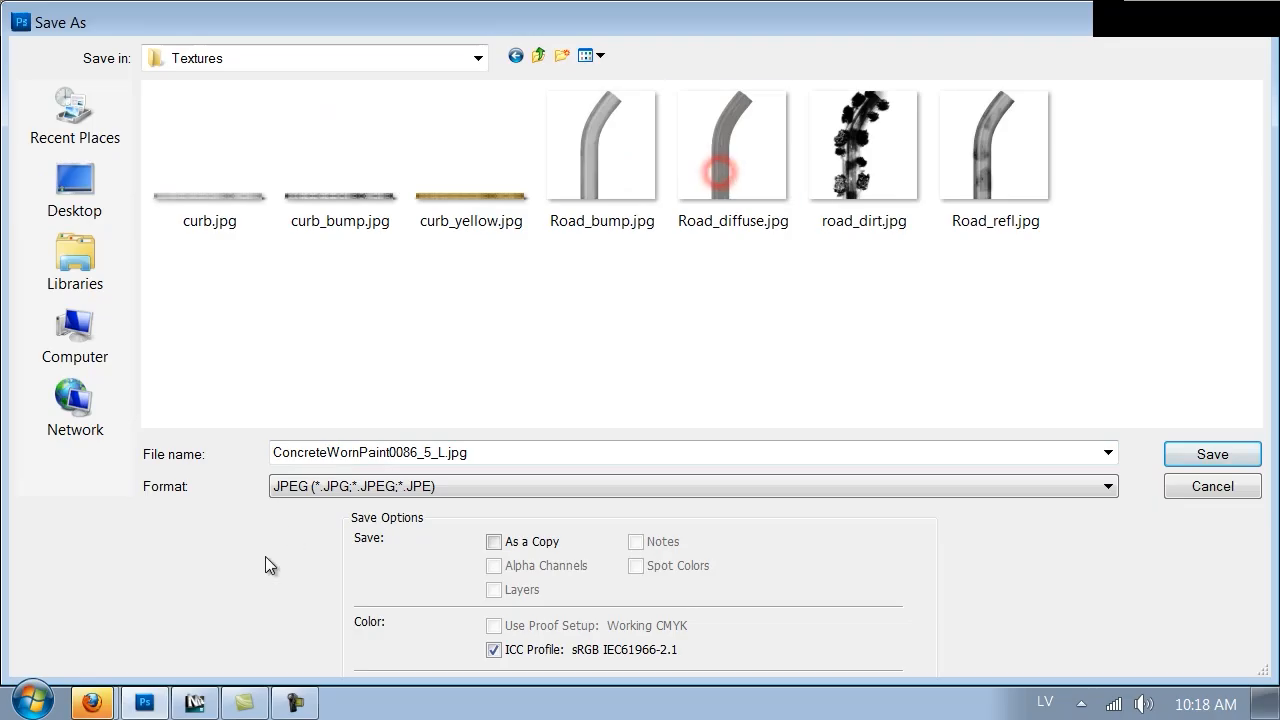
{"action": "double_click", "coordinate": [341, 455]}
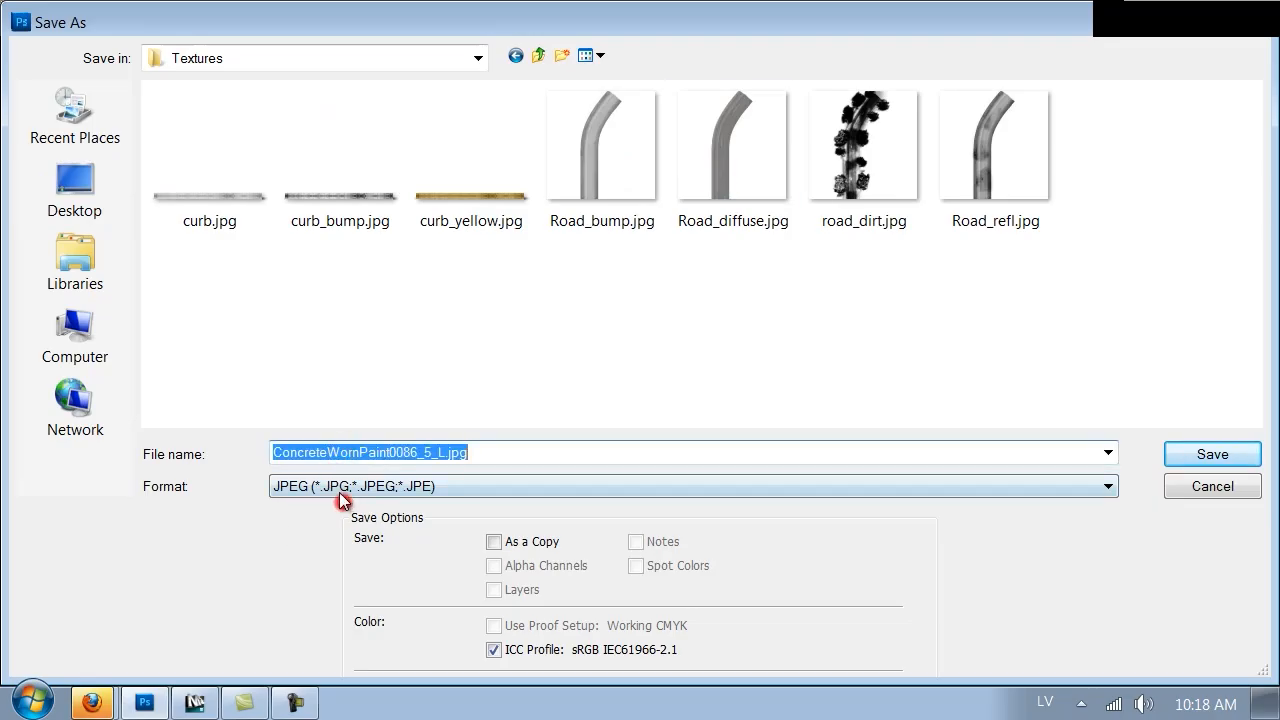
{"action": "left_click", "coordinate": [339, 490]}
{"action": "left_click", "coordinate": [324, 401]}
{"action": "double_click", "coordinate": [322, 447]}
{"action": "left_click", "coordinate": [325, 447]}
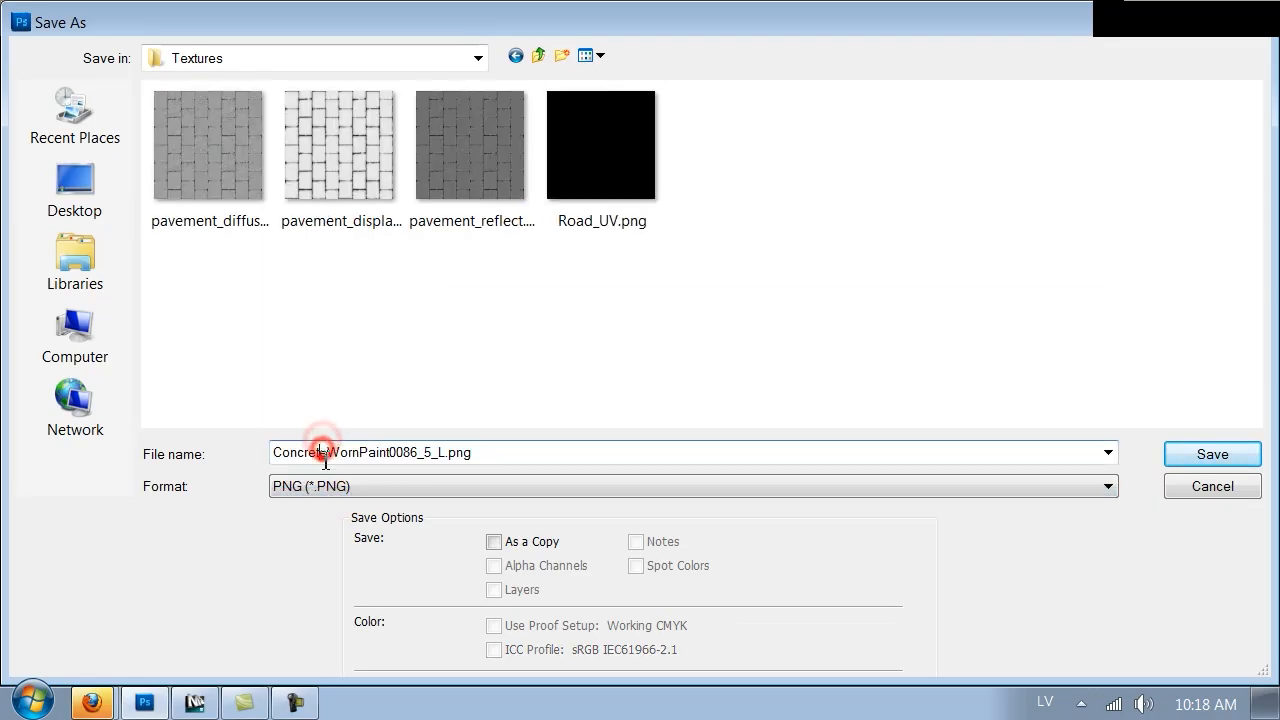
{"action": "double_click", "coordinate": [325, 447]}
{"action": "type", "text": "d"}
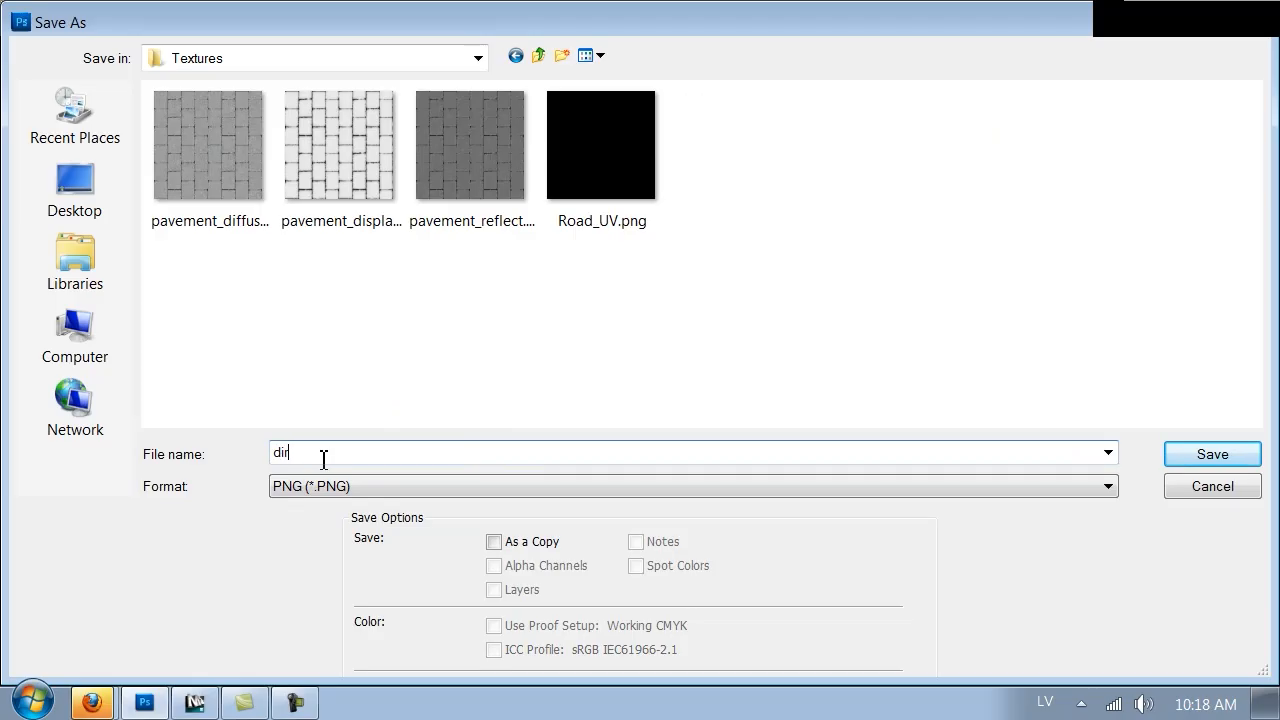
{"action": "type", "text": "ir"}
{"action": "key", "text": "Return"}
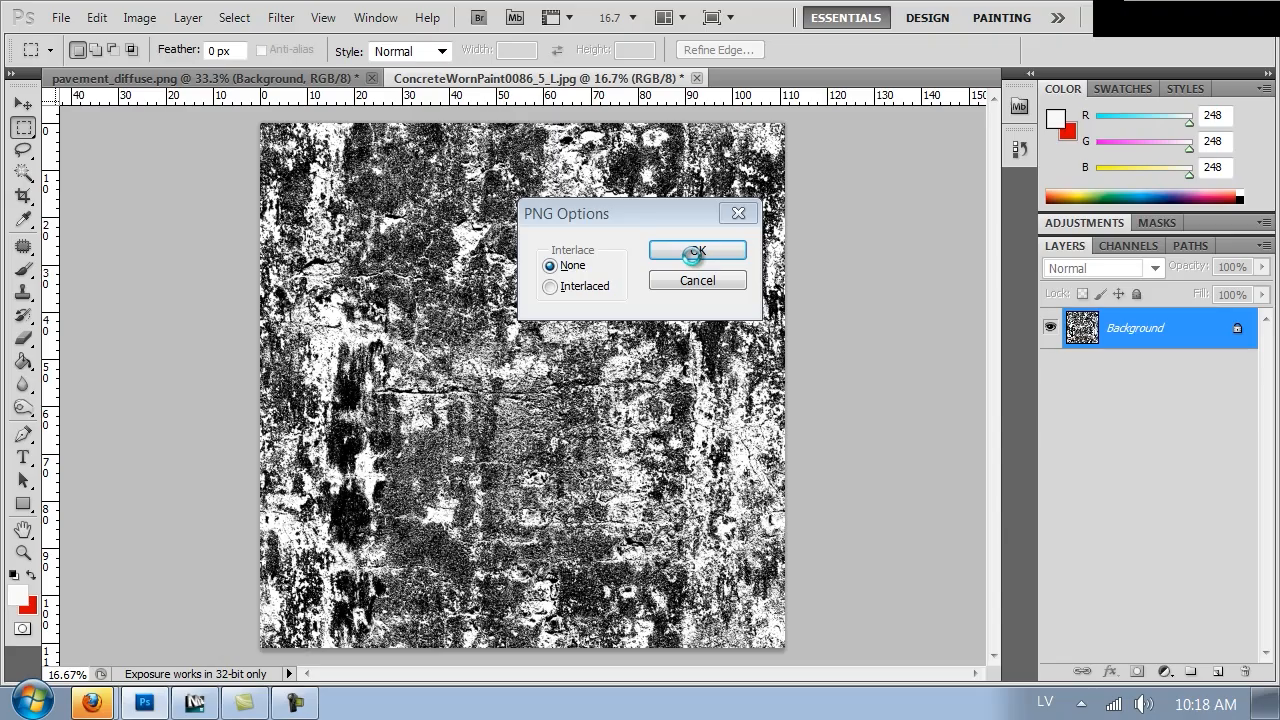
Switch to 3ds Max and load dirt.png into the VRayDirt radius bitmap
{"action": "left_click", "coordinate": [207, 702]}
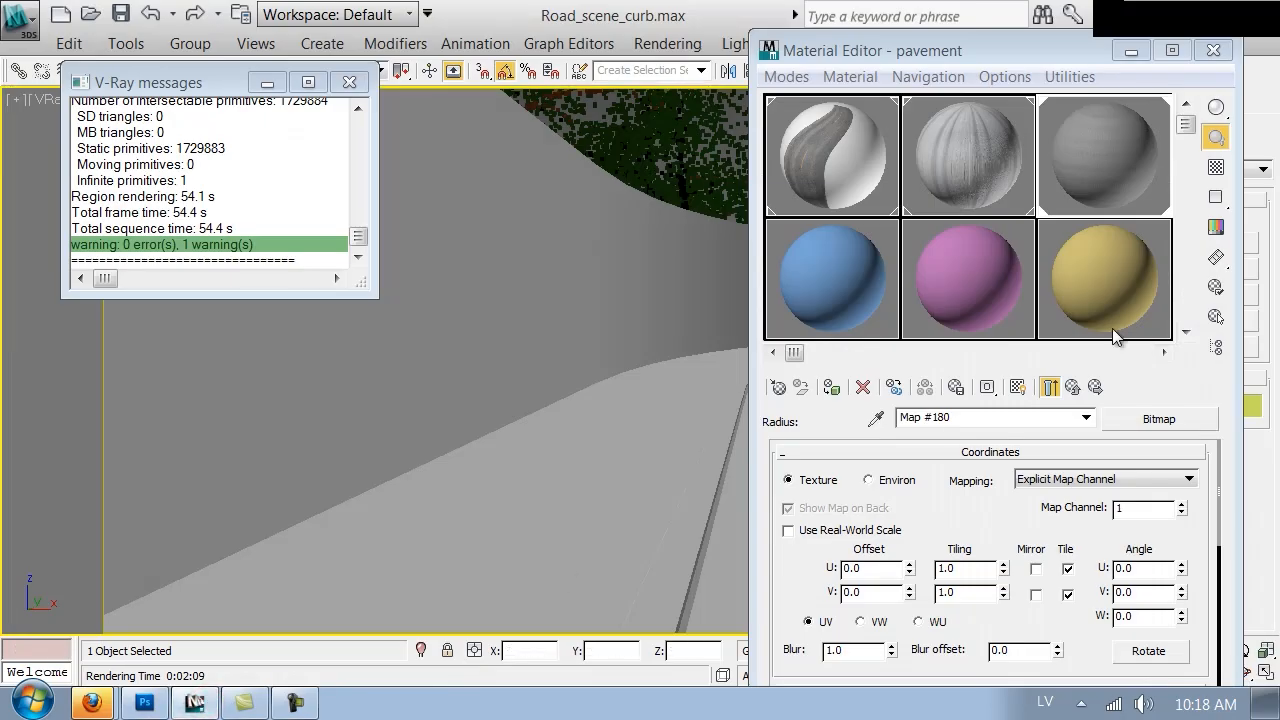
{"action": "left_click_drag", "start_coordinate": [991, 537], "coordinate": [1011, 261]}
{"action": "left_click", "coordinate": [1011, 476]}
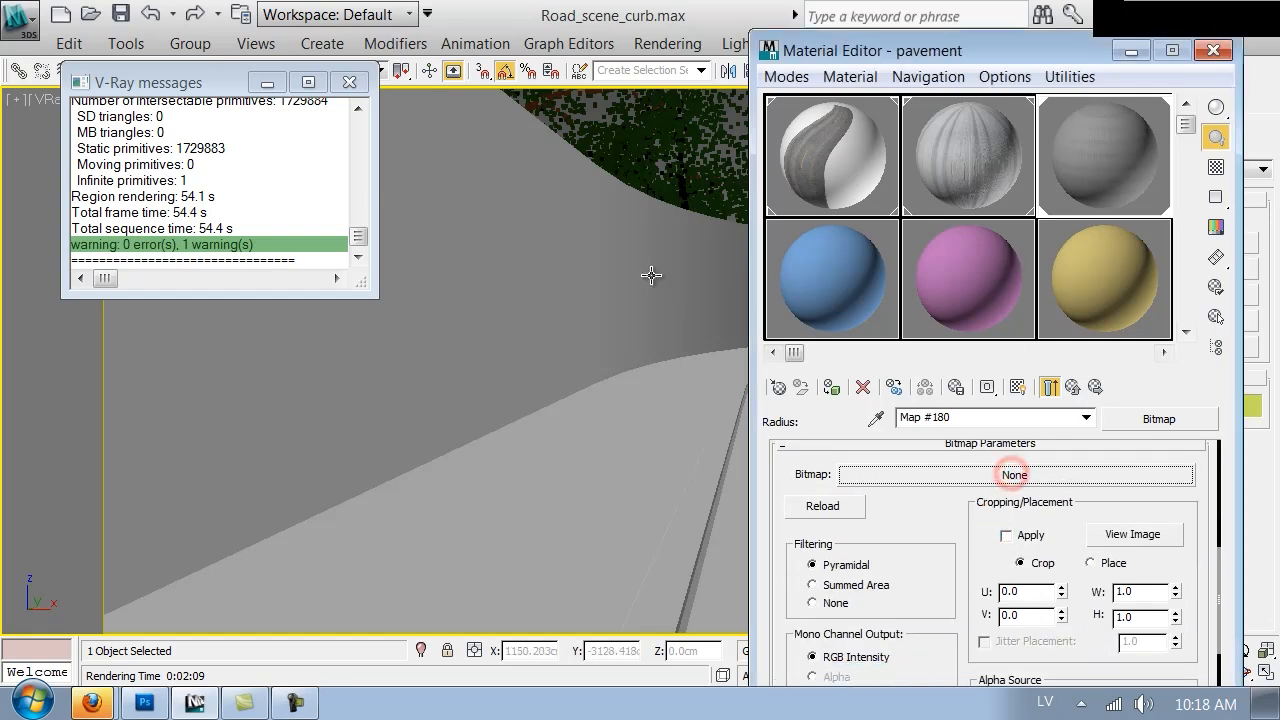
{"action": "left_click", "coordinate": [995, 475]}
{"action": "double_click", "coordinate": [517, 212]}
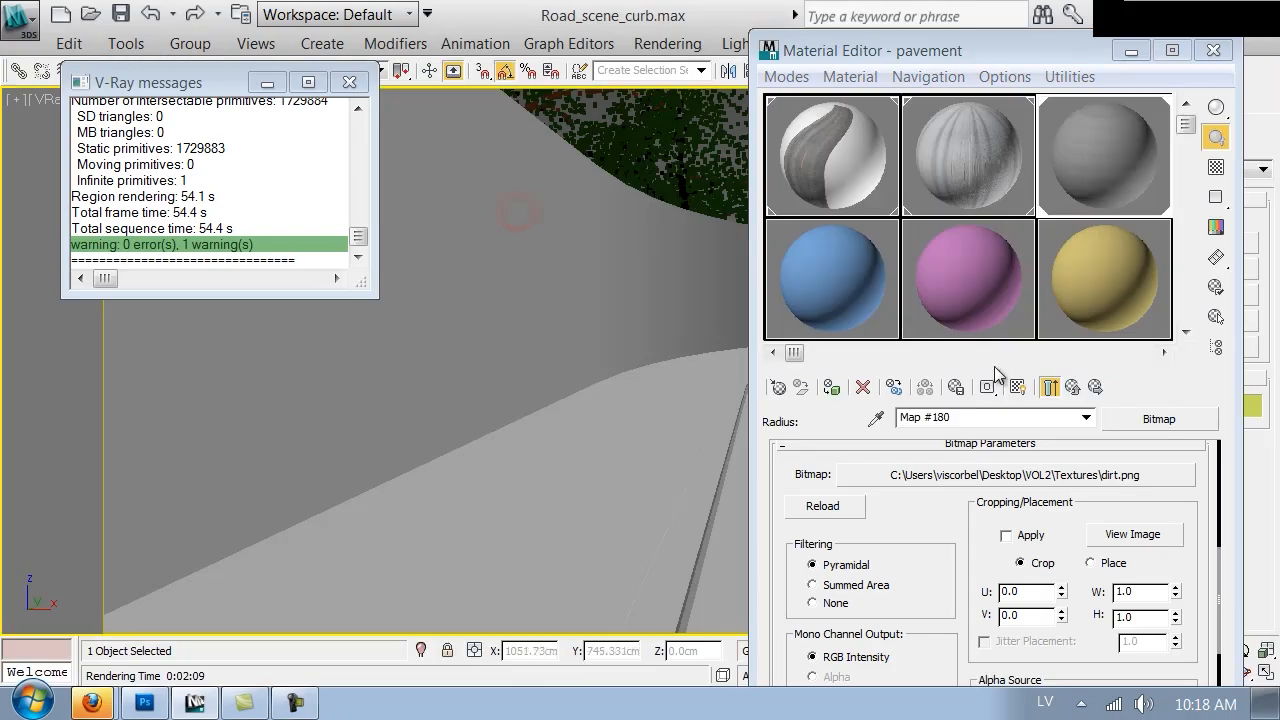
Show the dirt map in the viewport and set its tiling to about 18.8 in U and 1.7 in V
{"action": "left_click", "coordinate": [1018, 390]}
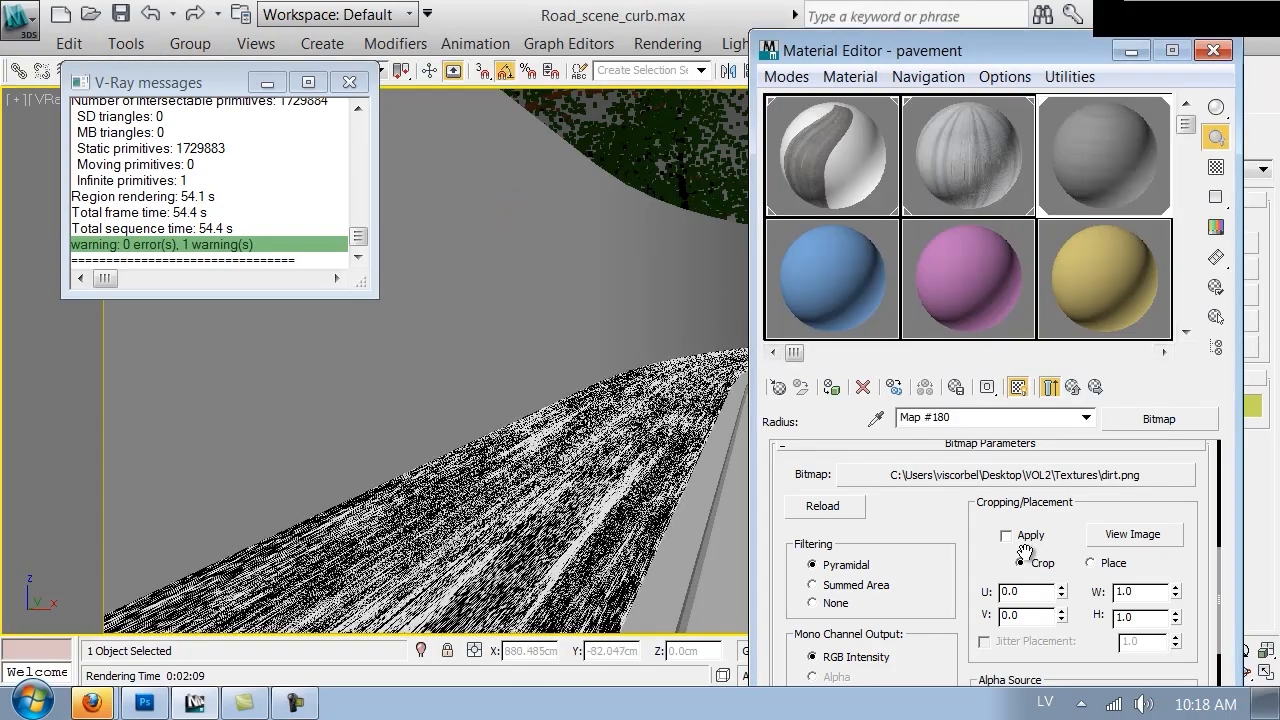
{"action": "left_click_drag", "start_coordinate": [953, 549], "coordinate": [968, 600]}
{"action": "left_click", "coordinate": [1003, 550]}
{"action": "left_click_drag", "start_coordinate": [1003, 550], "coordinate": [998, 454]}
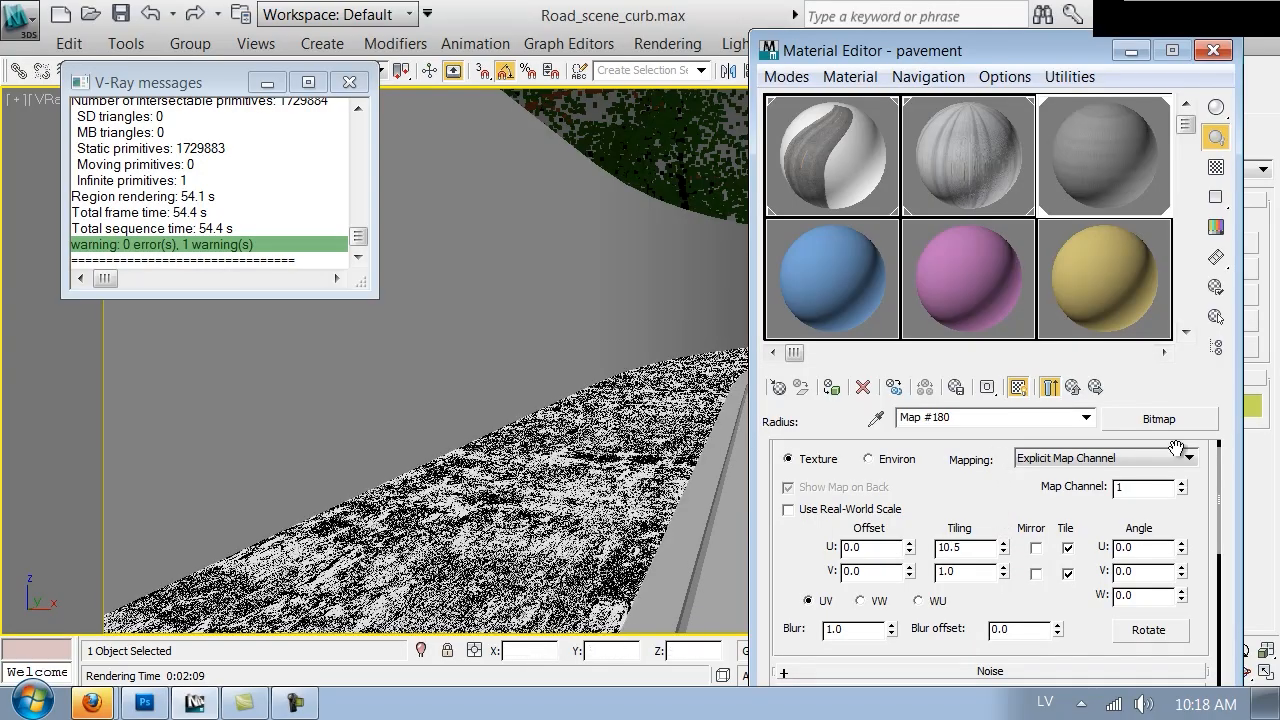
{"action": "left_click_drag", "start_coordinate": [1001, 551], "coordinate": [996, 501]}
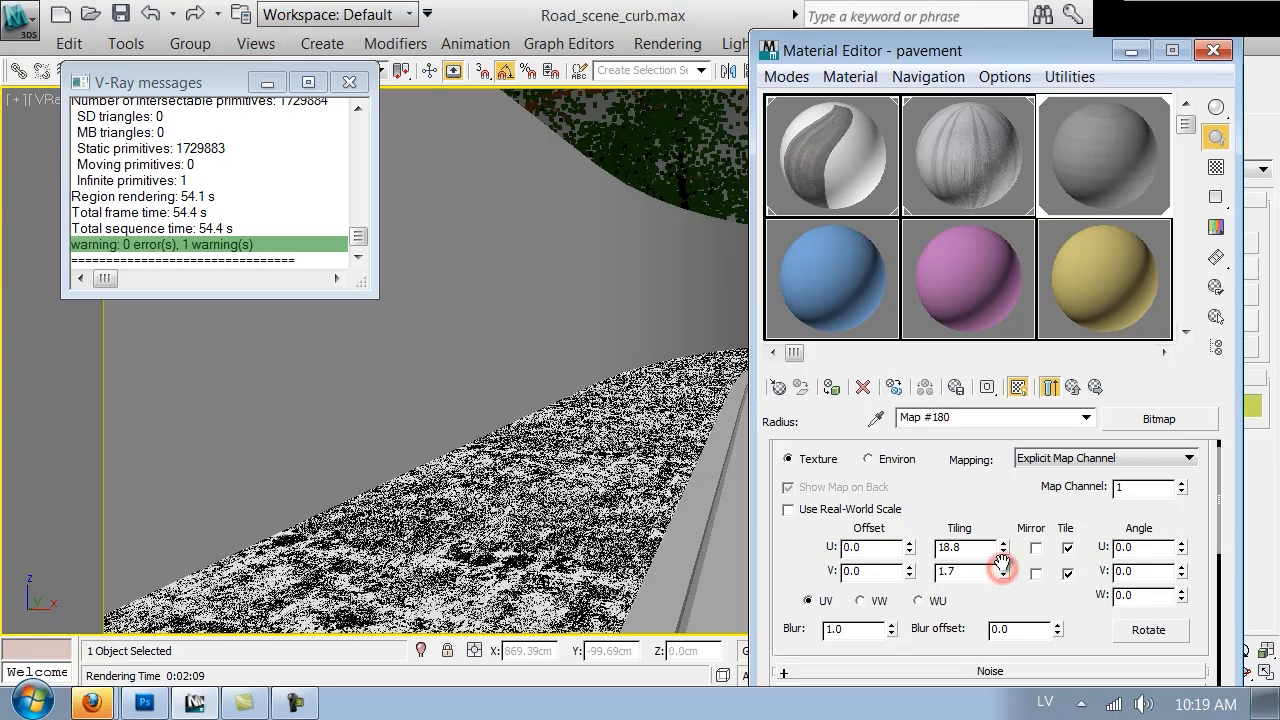
Return to the VRayDirt level, close the Material Editor, and test-render the road scene
{"action": "left_click", "coordinate": [1072, 386]}
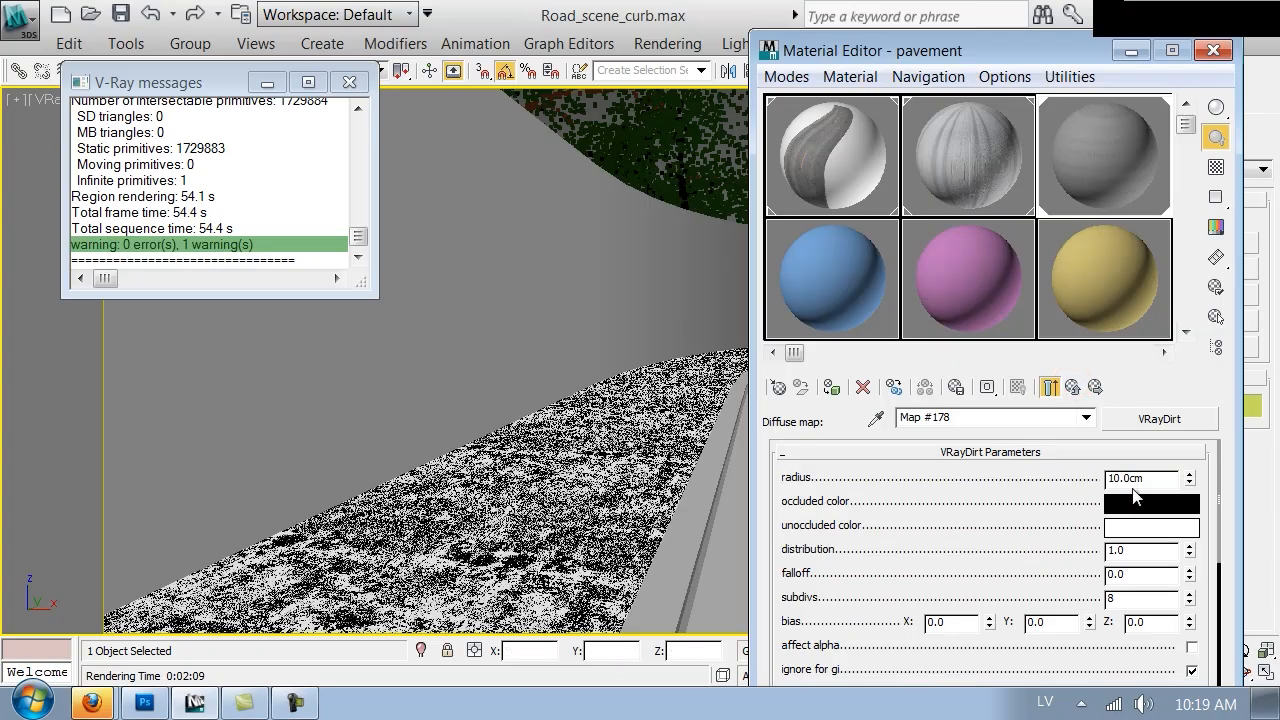
{"action": "left_click", "coordinate": [1210, 53]}
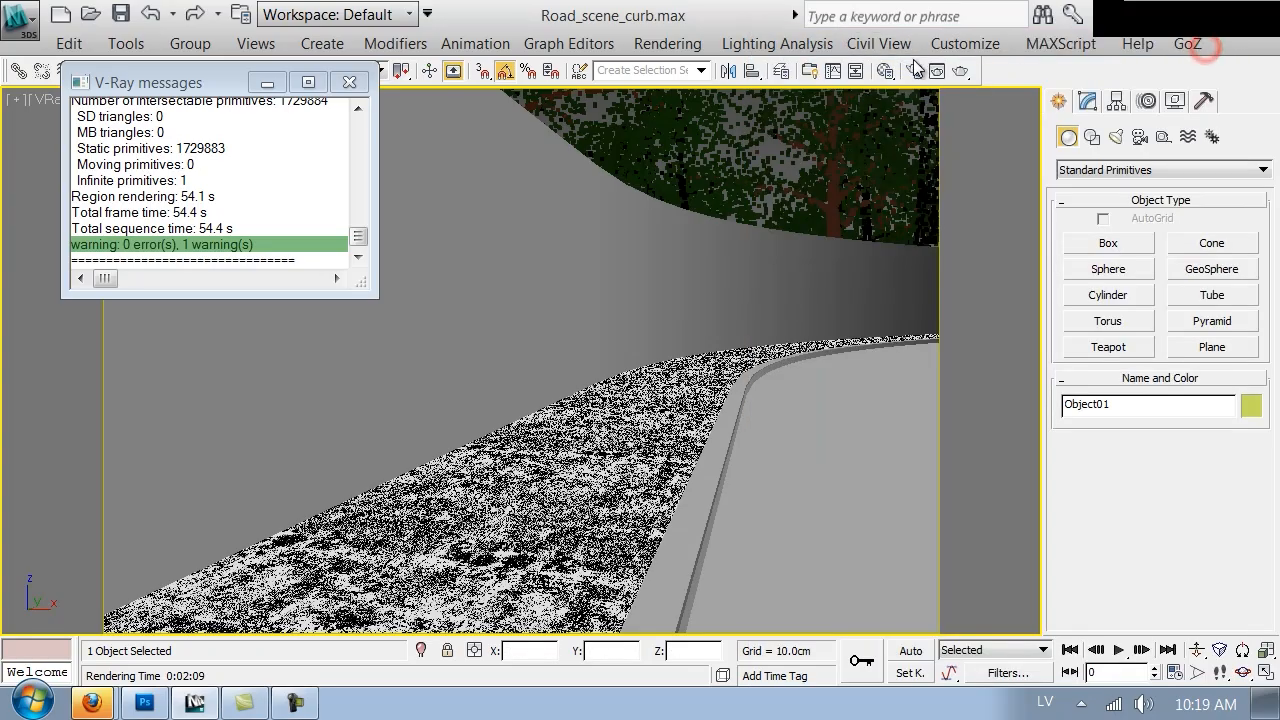
{"action": "left_click", "coordinate": [964, 73]}
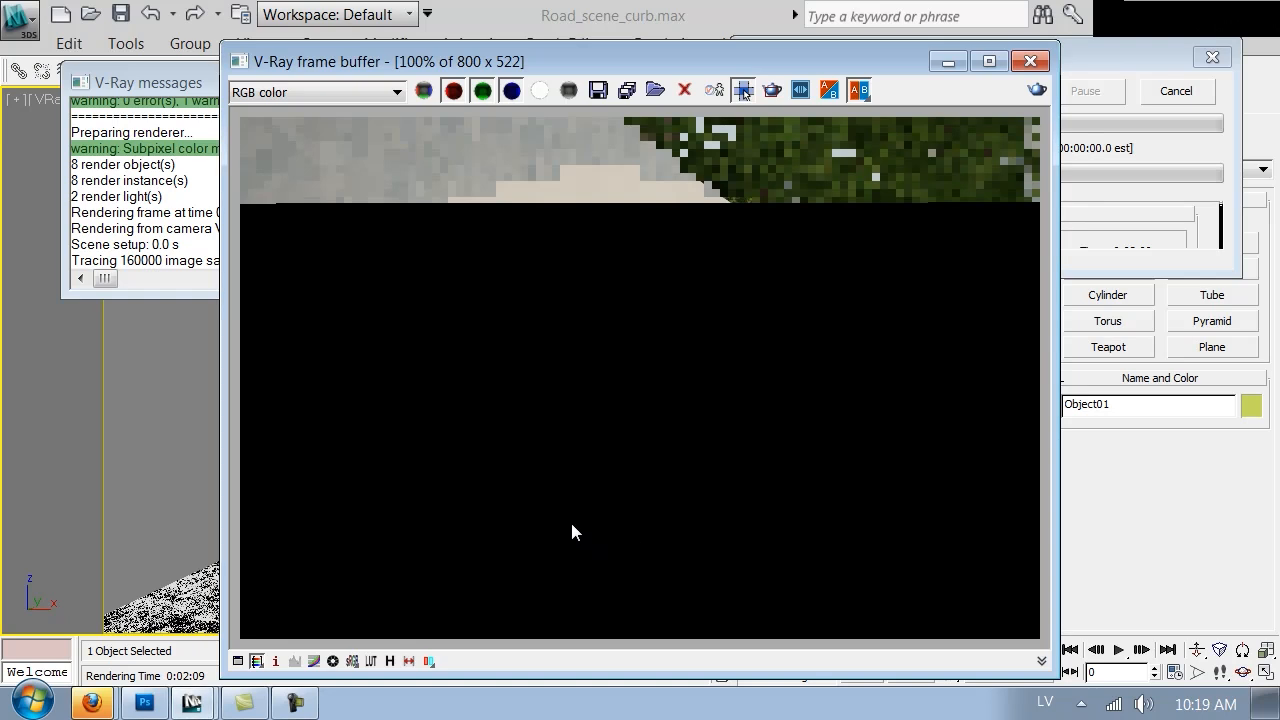
{"action": "scroll", "coordinate": [395, 562], "scroll_direction": "up", "scroll_amount": 1}
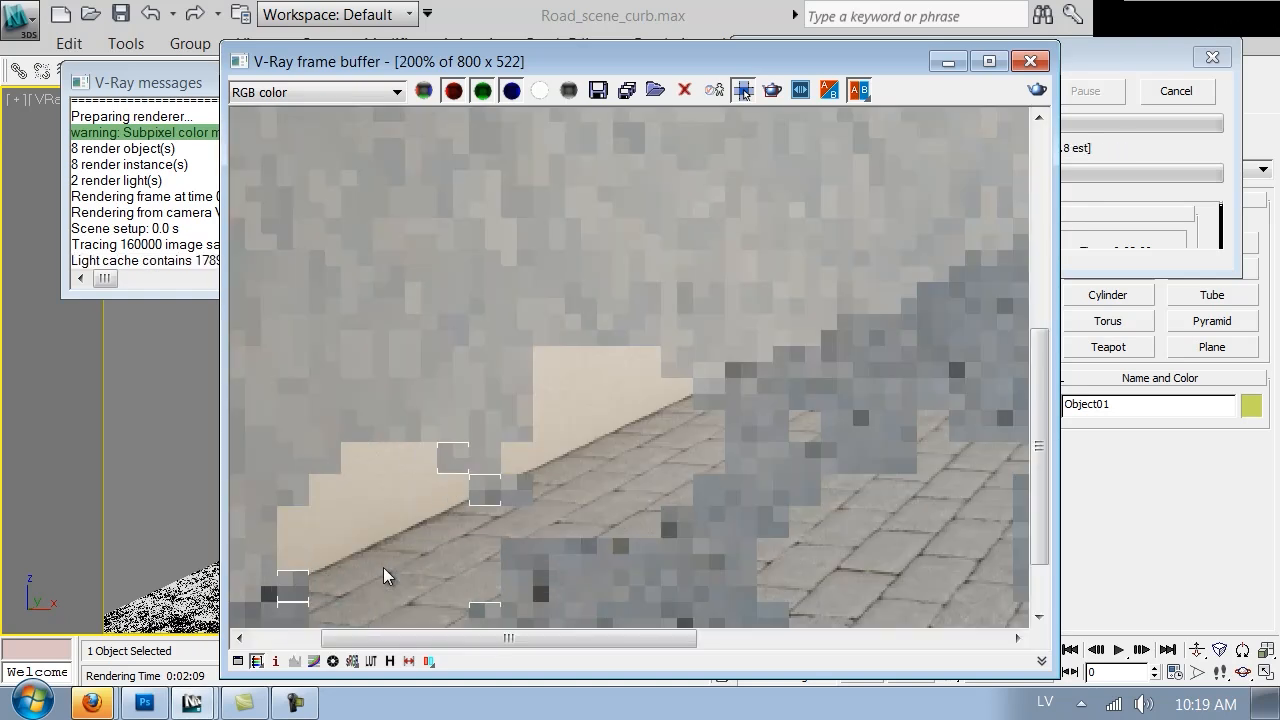
{"action": "scroll", "coordinate": [345, 588], "scroll_direction": "down", "scroll_amount": 1}
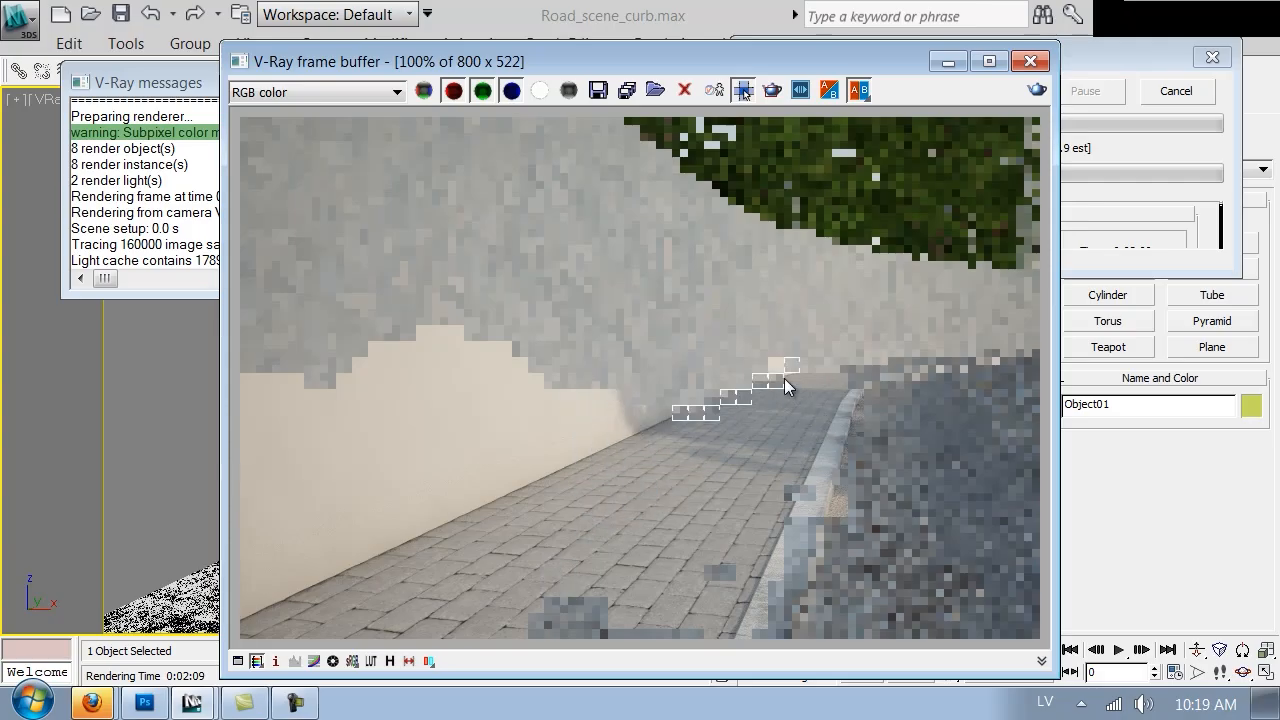
{"action": "left_click", "coordinate": [1146, 98]}
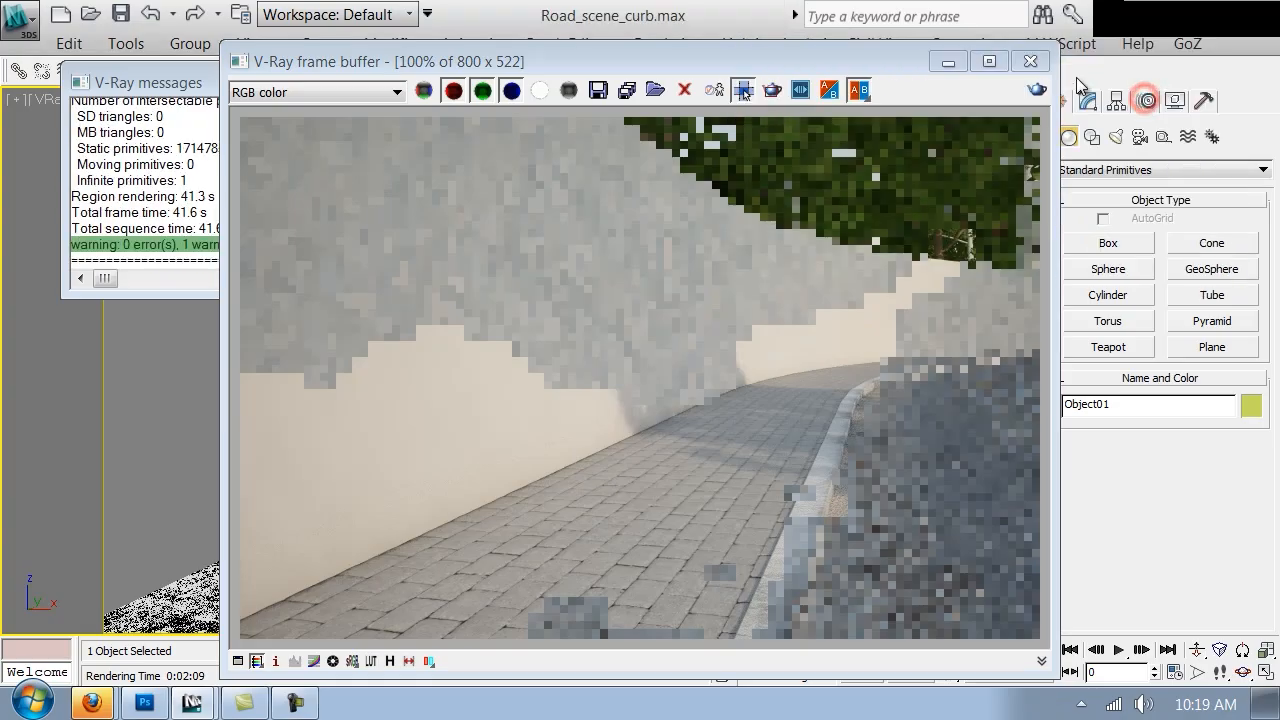
{"action": "left_click", "coordinate": [1030, 61]}
Reopen the pavement material, open its Bump bitmap, and set the bitmap's Blur to 0.5
{"action": "key", "text": "m"}
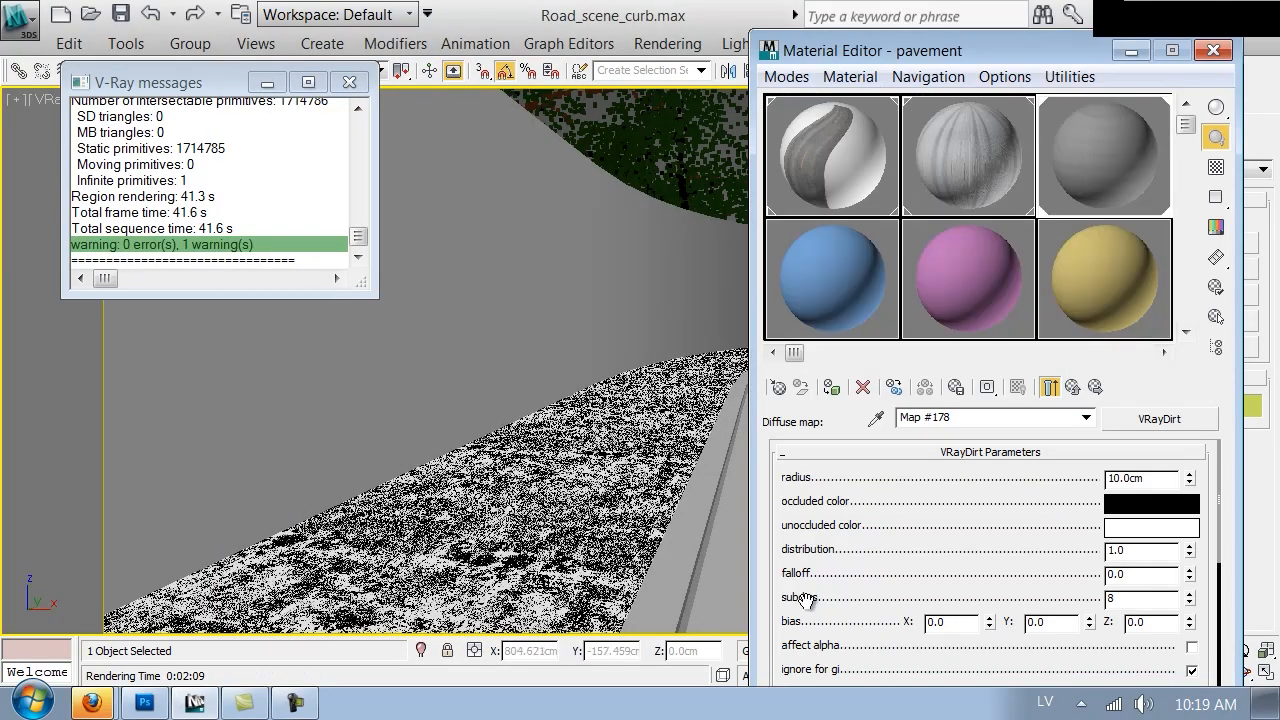
{"action": "left_click", "coordinate": [1071, 388]}
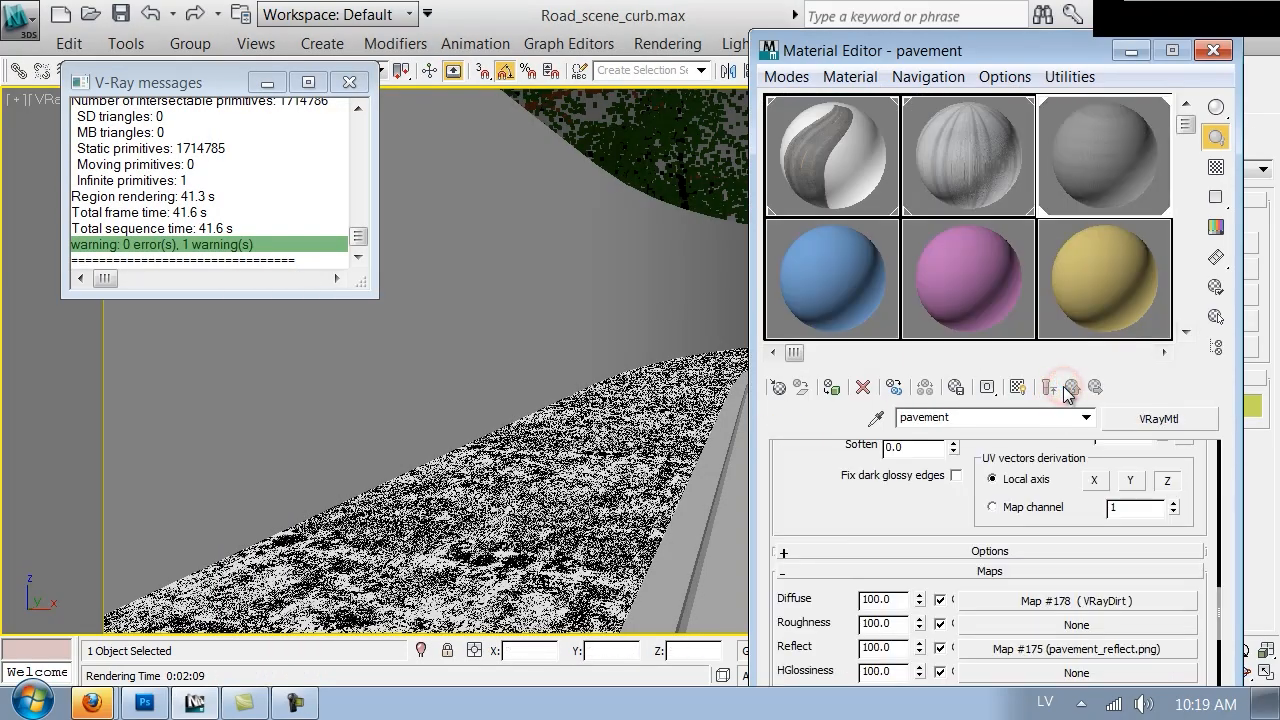
{"action": "scroll", "coordinate": [800, 612], "scroll_direction": "down", "scroll_amount": 5}
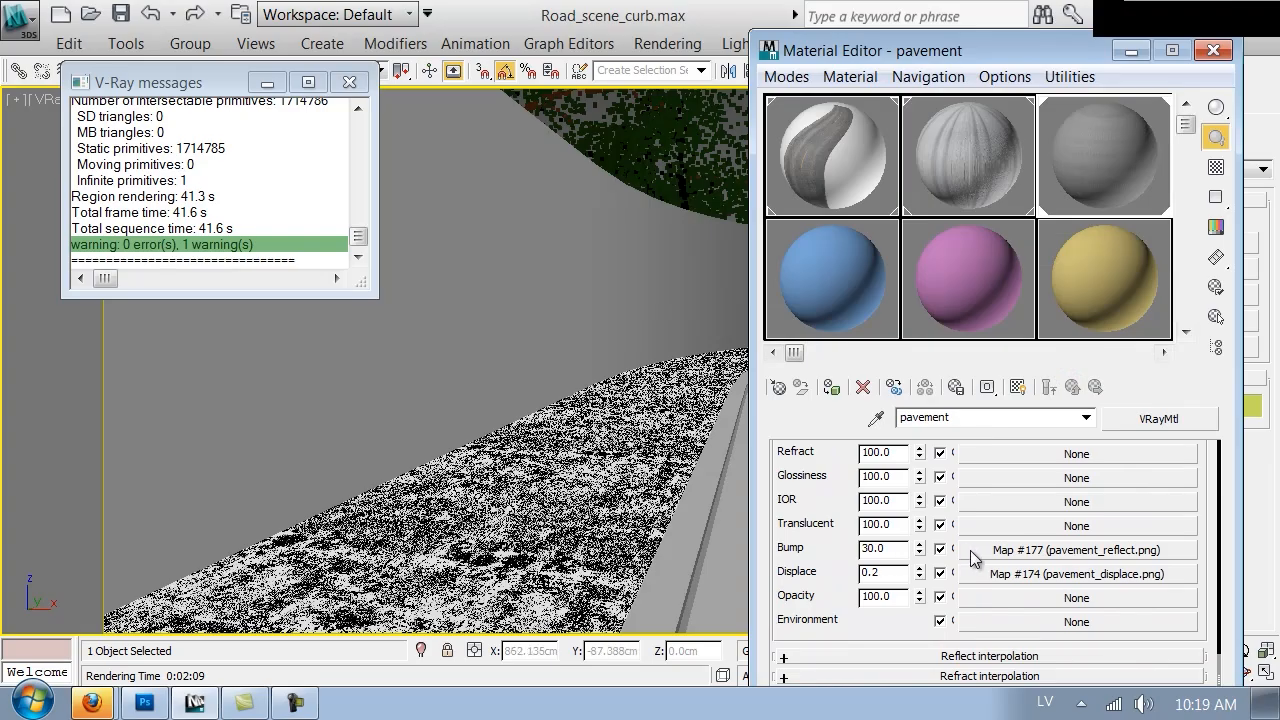
{"action": "left_click", "coordinate": [975, 558]}
{"action": "scroll", "coordinate": [800, 608], "scroll_direction": "down", "scroll_amount": 5}
{"action": "double_click", "coordinate": [836, 526]}
{"action": "type", "text": "0.5"}
{"action": "key", "text": "Return"}
{"action": "left_click", "coordinate": [1058, 393]}
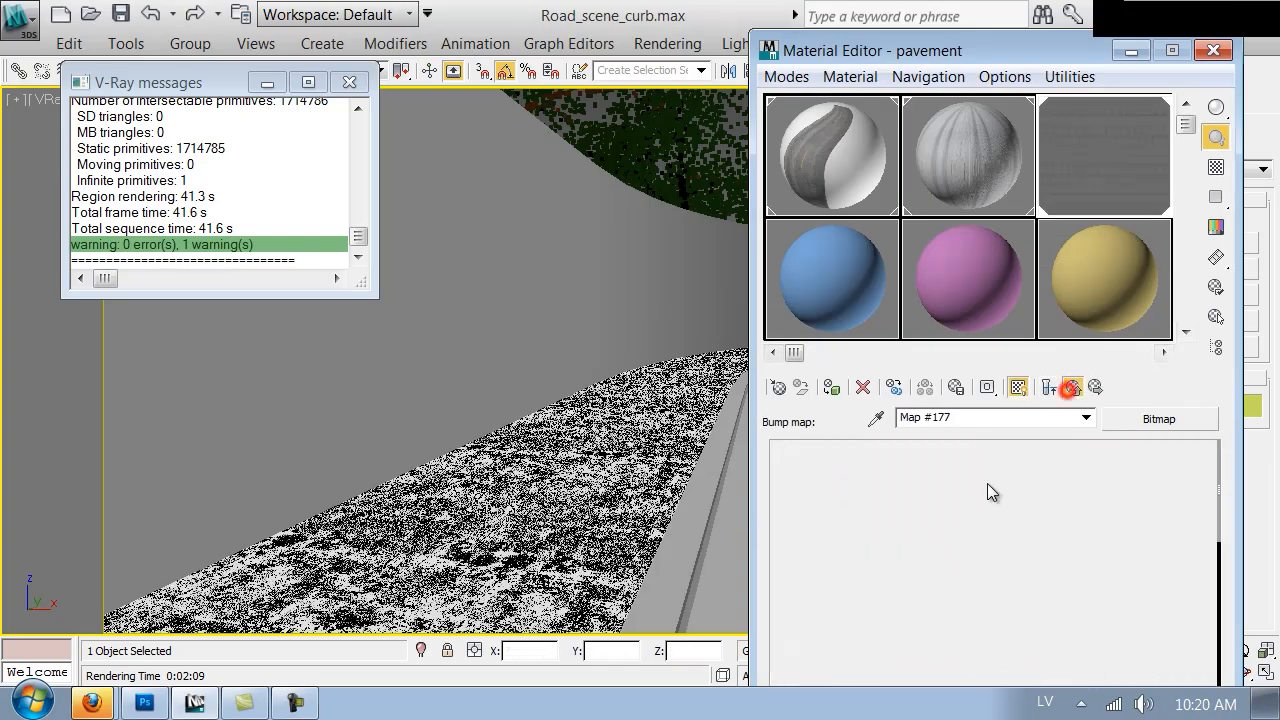
Set the pavement's Bump amount to 60 and close the Material Editor
{"action": "double_click", "coordinate": [880, 548]}
{"action": "type", "text": "60"}
{"action": "key", "text": "Return"}
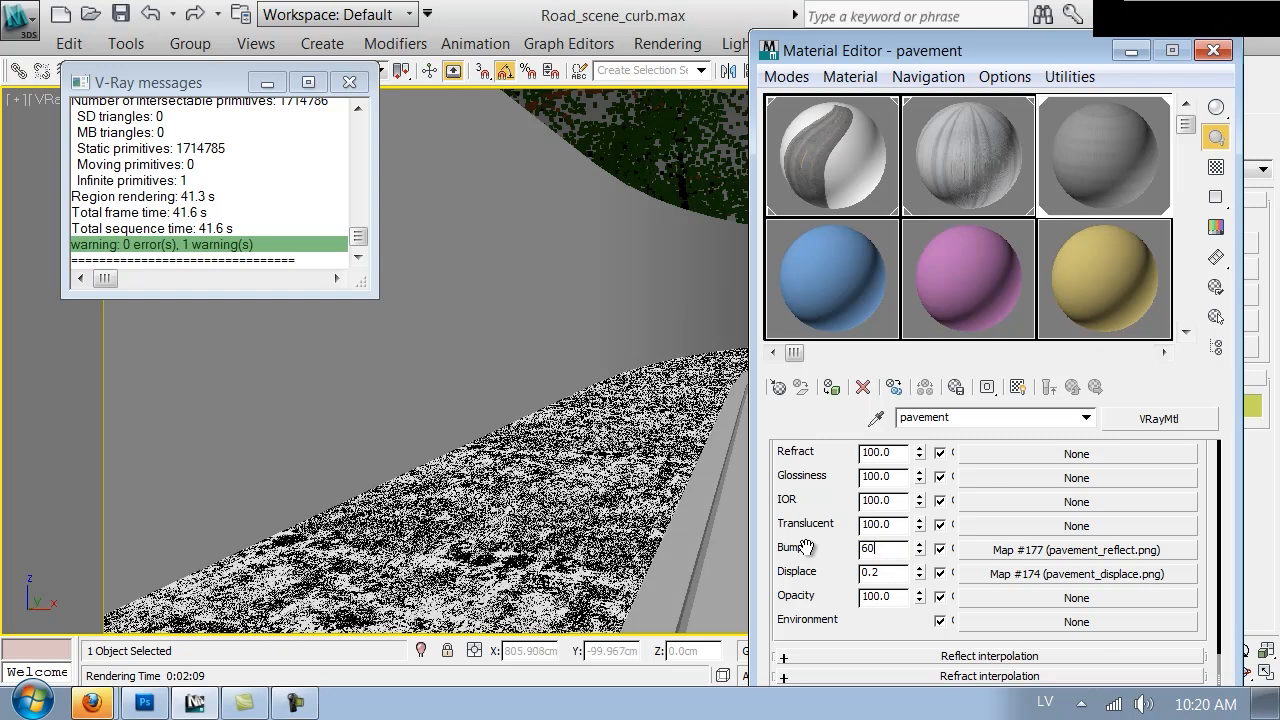
{"action": "left_click", "coordinate": [1210, 50]}
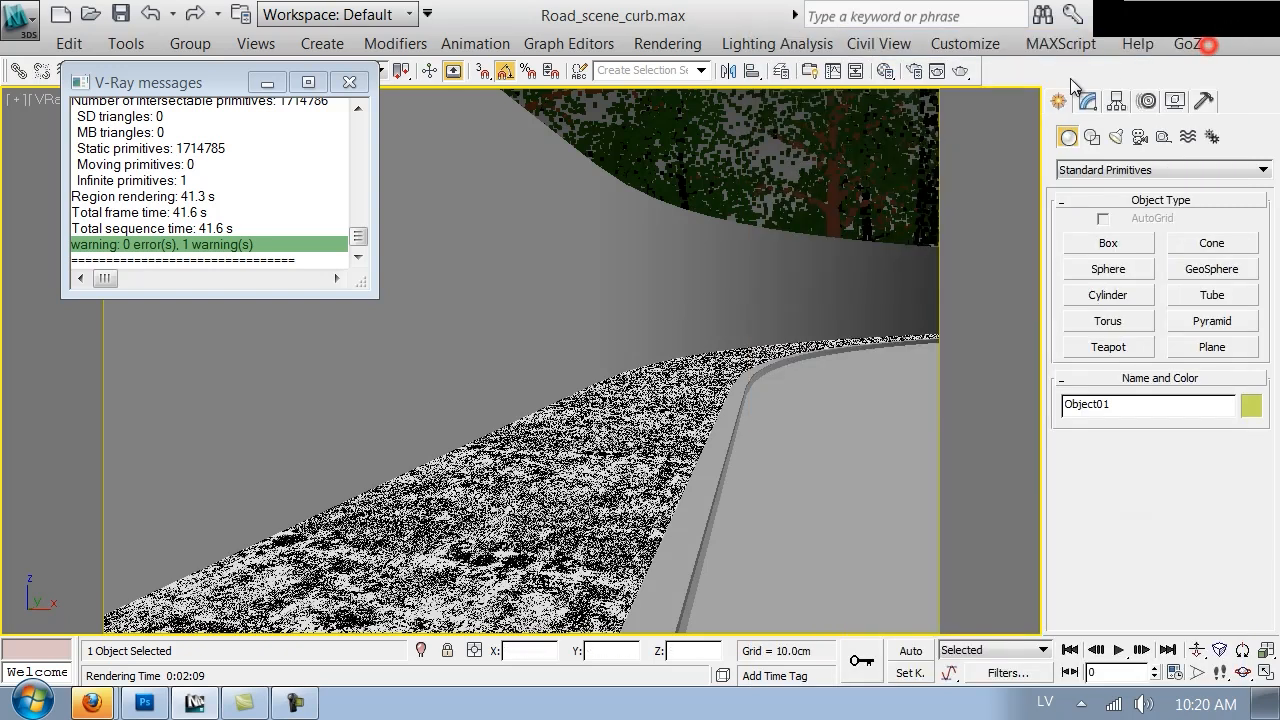
Start a test render of the road scene, cancel it partway, and close the frame buffer
{"action": "left_click", "coordinate": [979, 75]}
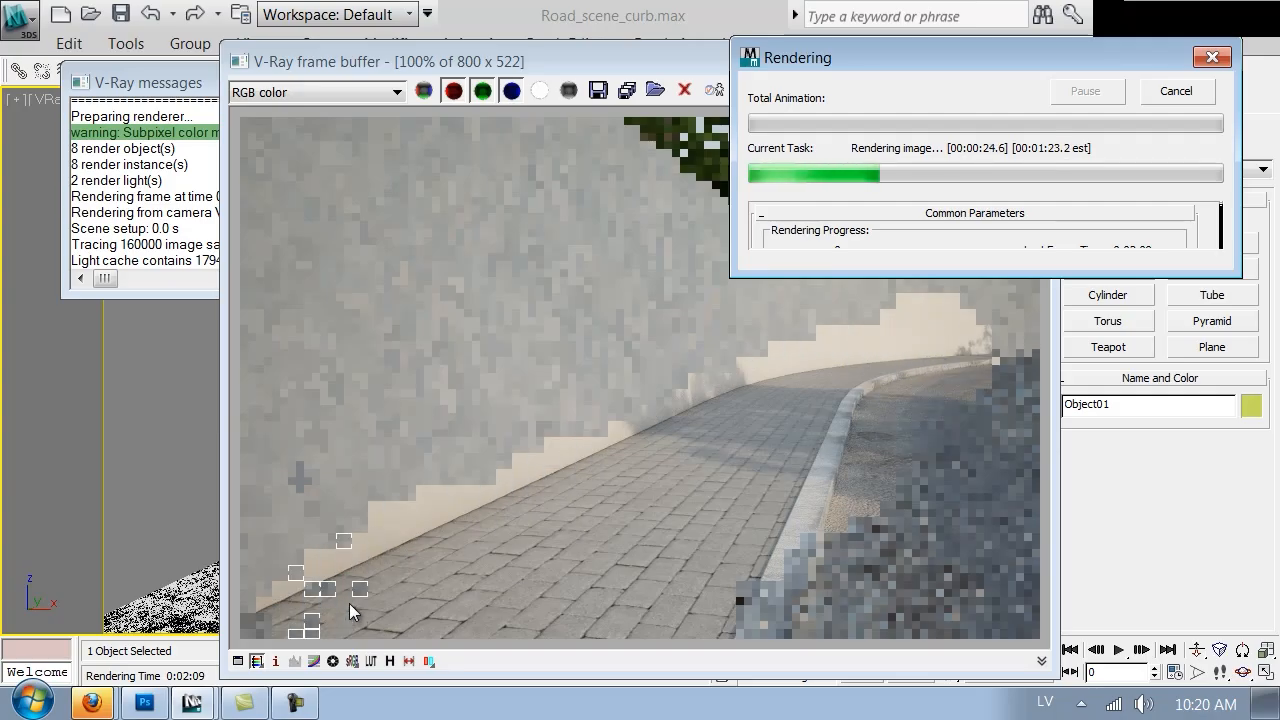
{"action": "left_click", "coordinate": [1180, 91]}
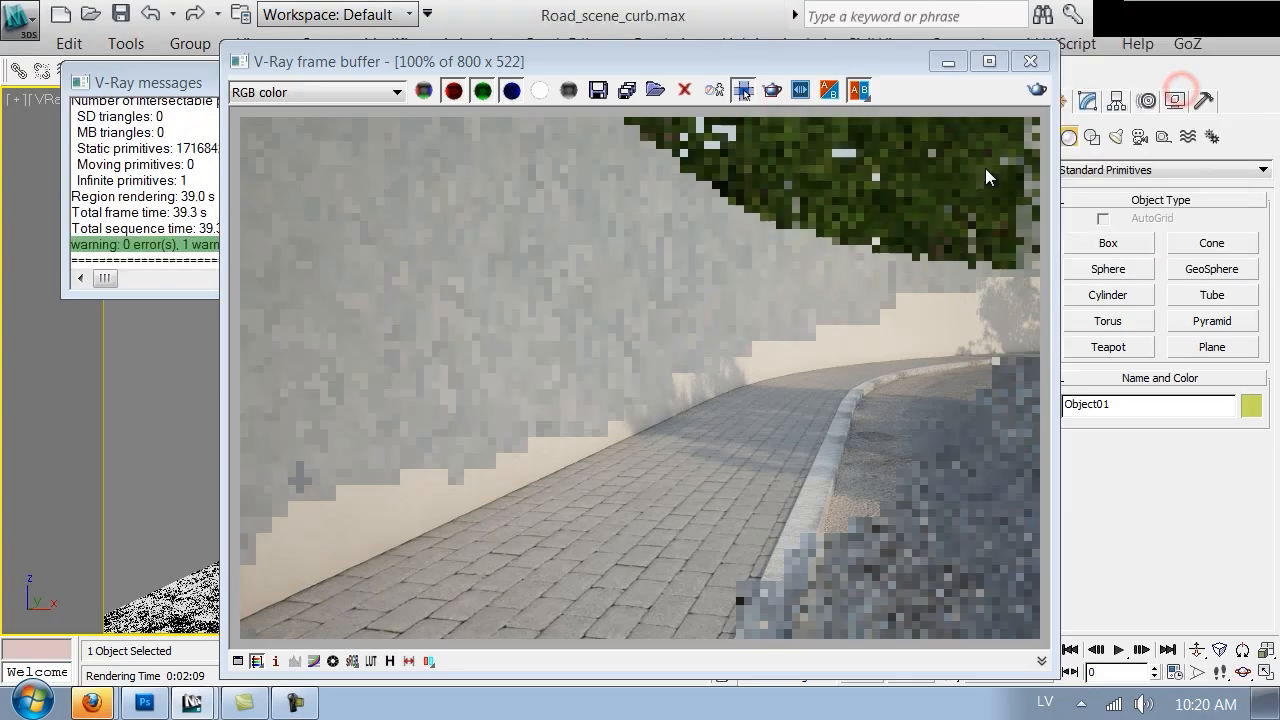
{"action": "left_click", "coordinate": [1040, 62]}
Reopen the pavement material's VRayDirt map and set its occluded color to a dark olive, RGB 12, 11, 5
{"action": "key", "text": "m"}
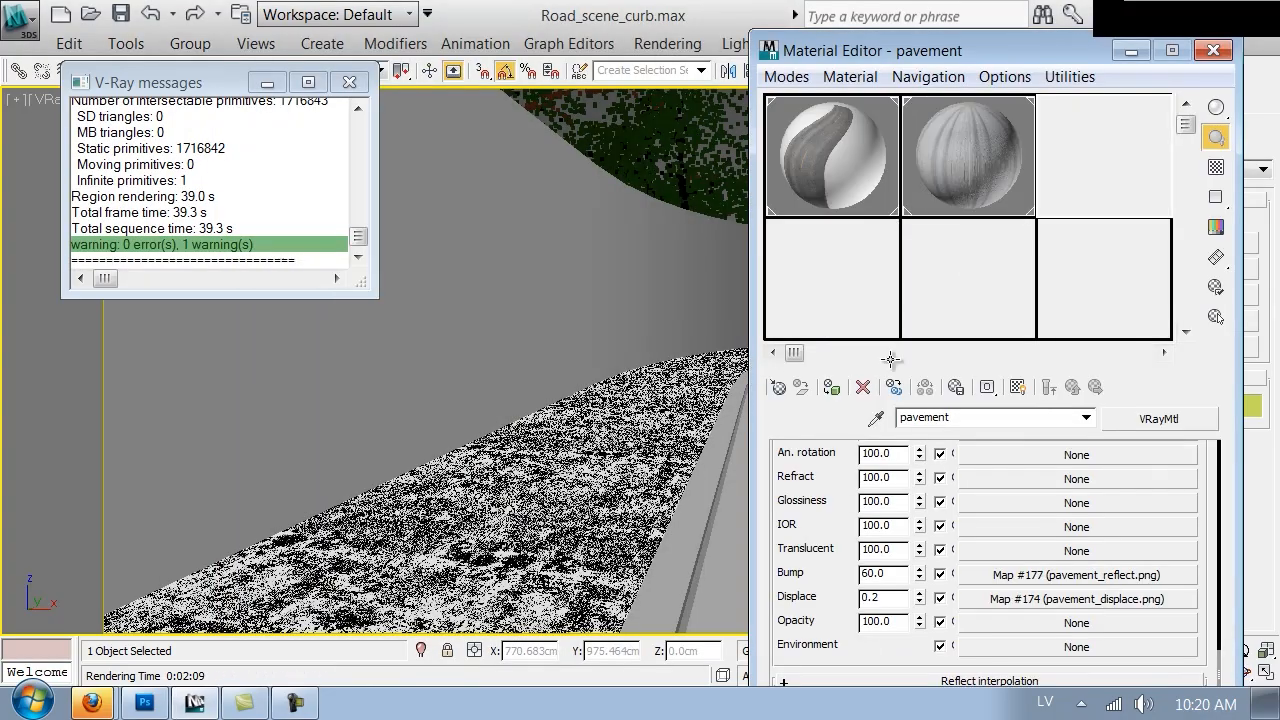
{"action": "scroll", "coordinate": [797, 467], "scroll_direction": "up", "scroll_amount": 4}
{"action": "left_click", "coordinate": [1061, 457]}
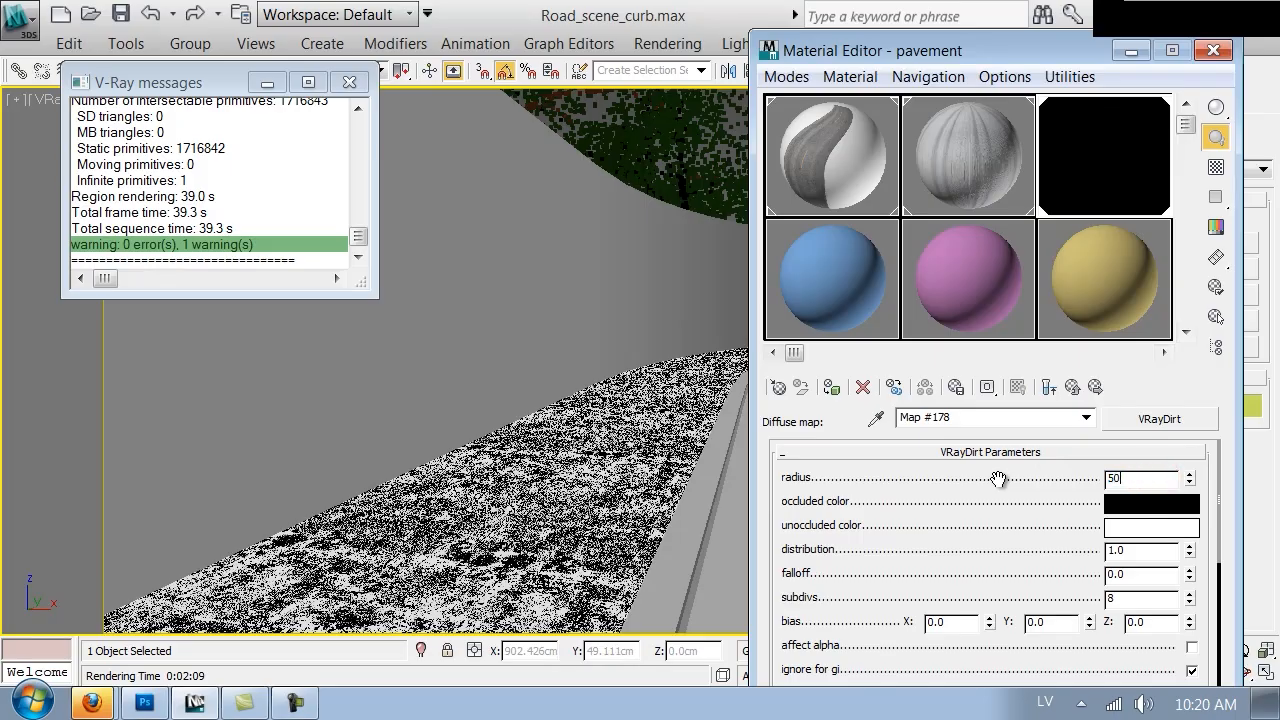
{"action": "left_click", "coordinate": [1135, 501]}
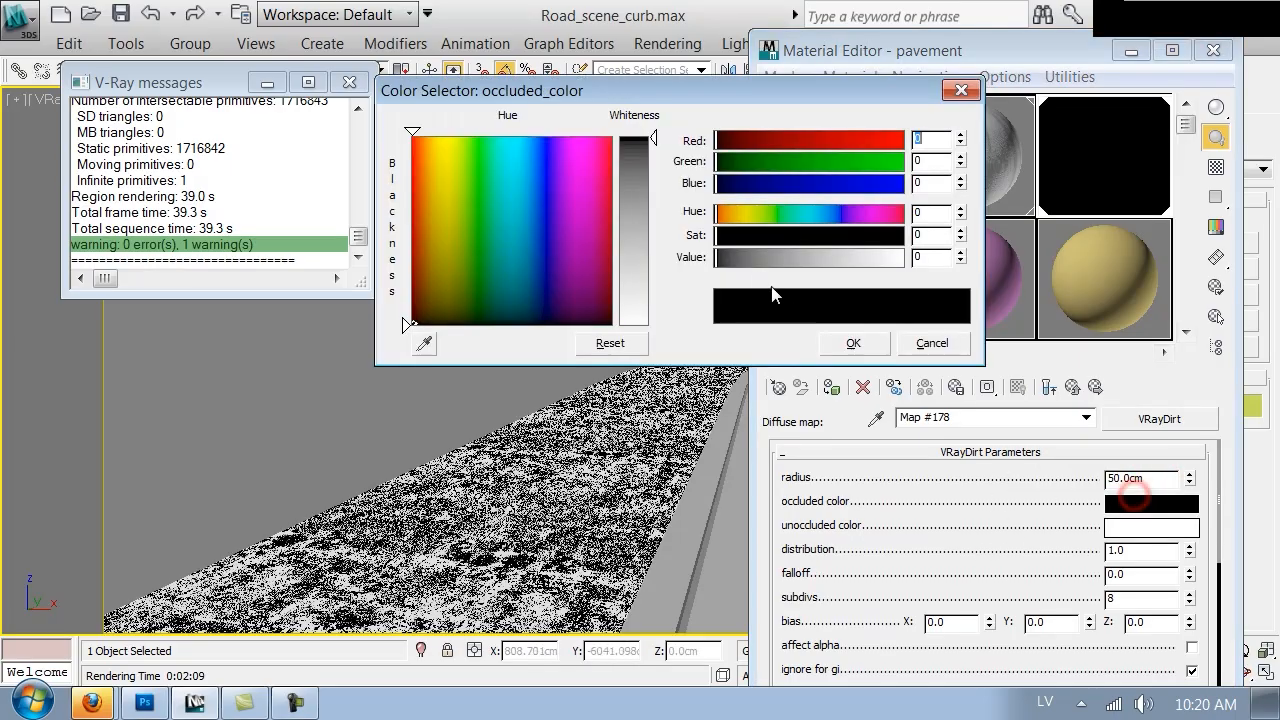
{"action": "left_click", "coordinate": [721, 257]}
{"action": "left_click_drag", "start_coordinate": [737, 238], "coordinate": [850, 243]}
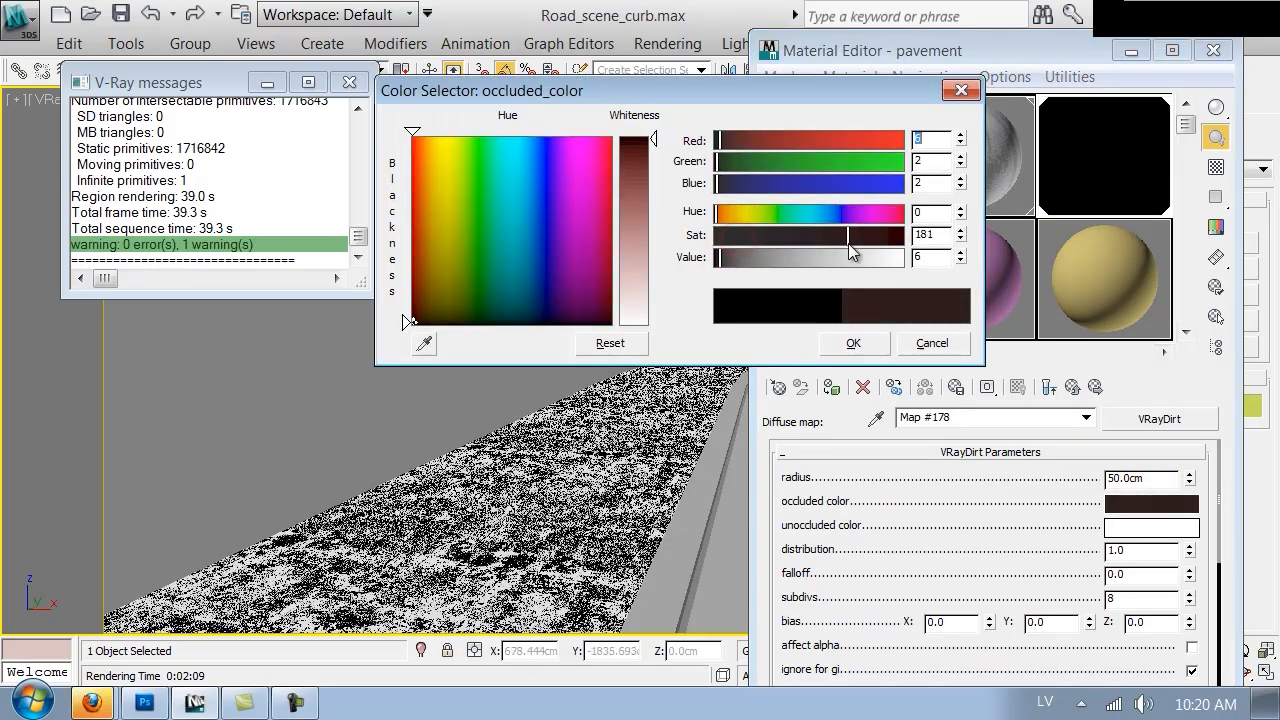
{"action": "mouse_move", "coordinate": [745, 216]}
{"action": "left_mouse_down"}
{"action": "mouse_move", "coordinate": [767, 216]}
{"action": "mouse_move", "coordinate": [757, 229]}
{"action": "left_mouse_up"}
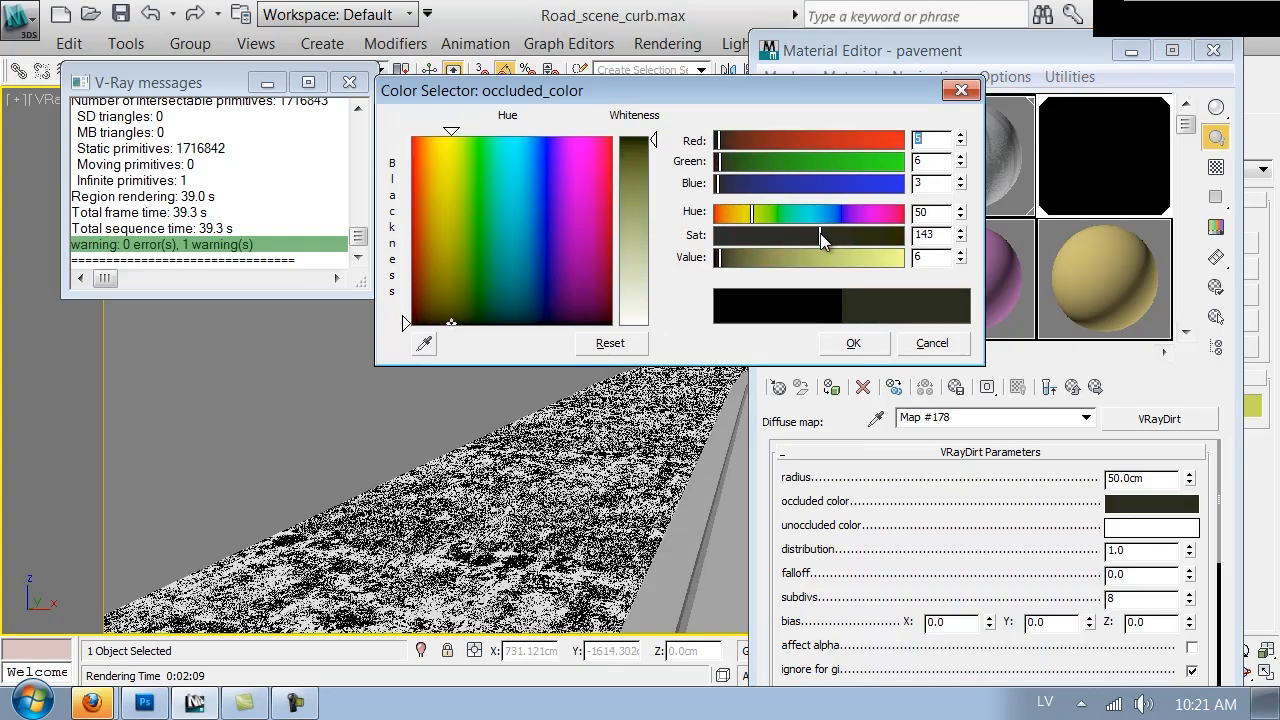
{"action": "mouse_move", "coordinate": [717, 258]}
{"action": "left_mouse_down"}
{"action": "mouse_move", "coordinate": [737, 252]}
{"action": "mouse_move", "coordinate": [721, 260]}
{"action": "left_mouse_up"}
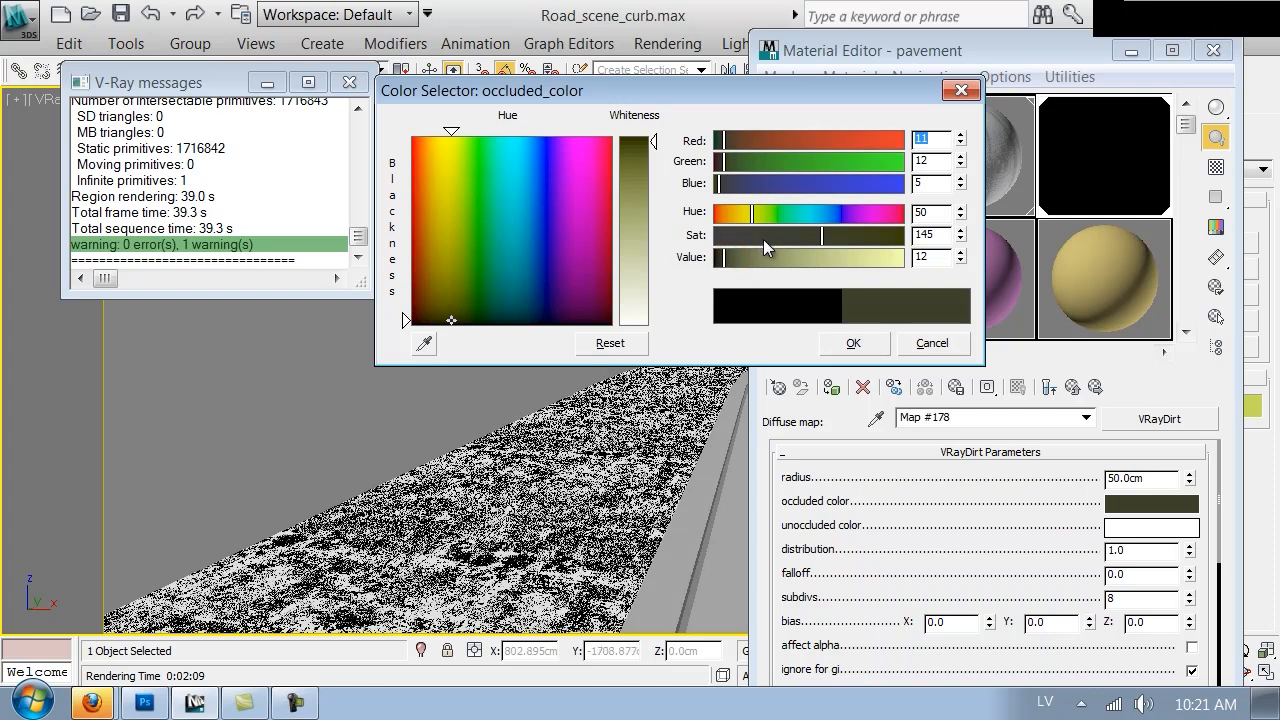
{"action": "left_click", "coordinate": [853, 343]}
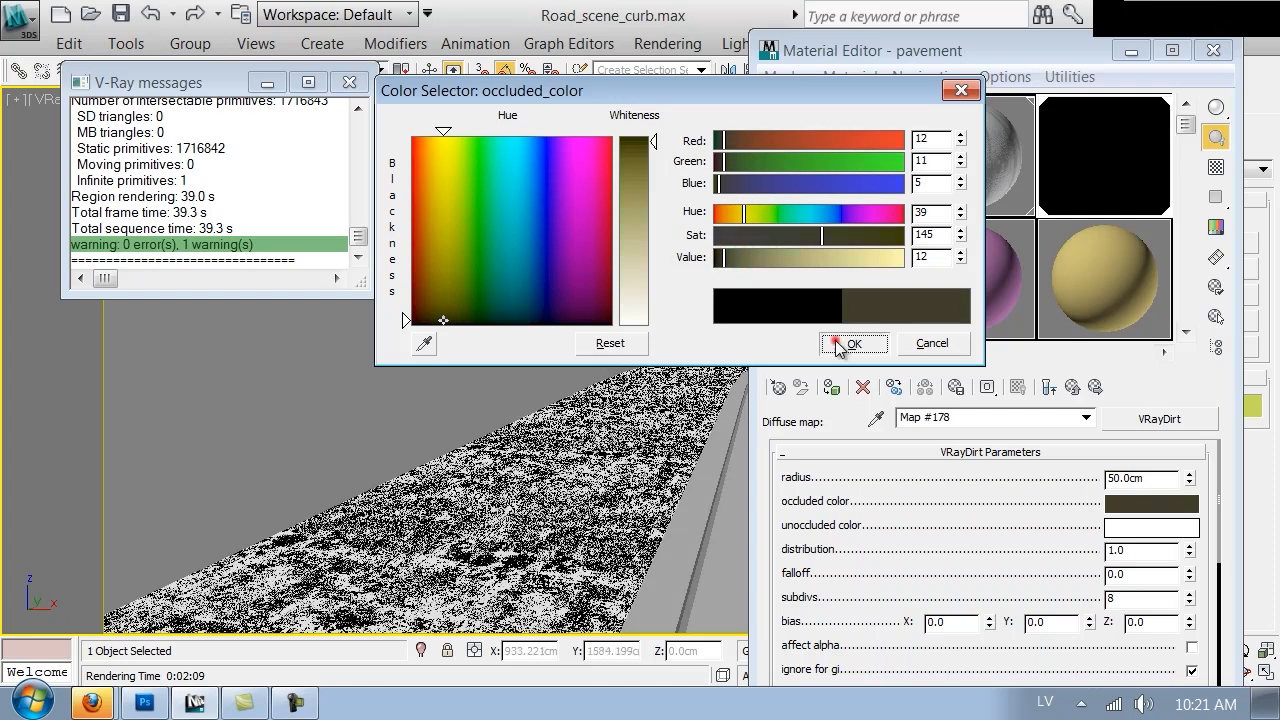
Open the VRayDirt unoccluded-color bitmap pavement_diffuse.png and set its Blur to 0.5
{"action": "left_click_drag", "start_coordinate": [1038, 531], "coordinate": [1050, 428]}
{"action": "scroll", "coordinate": [1043, 531], "scroll_direction": "down", "scroll_amount": 5}
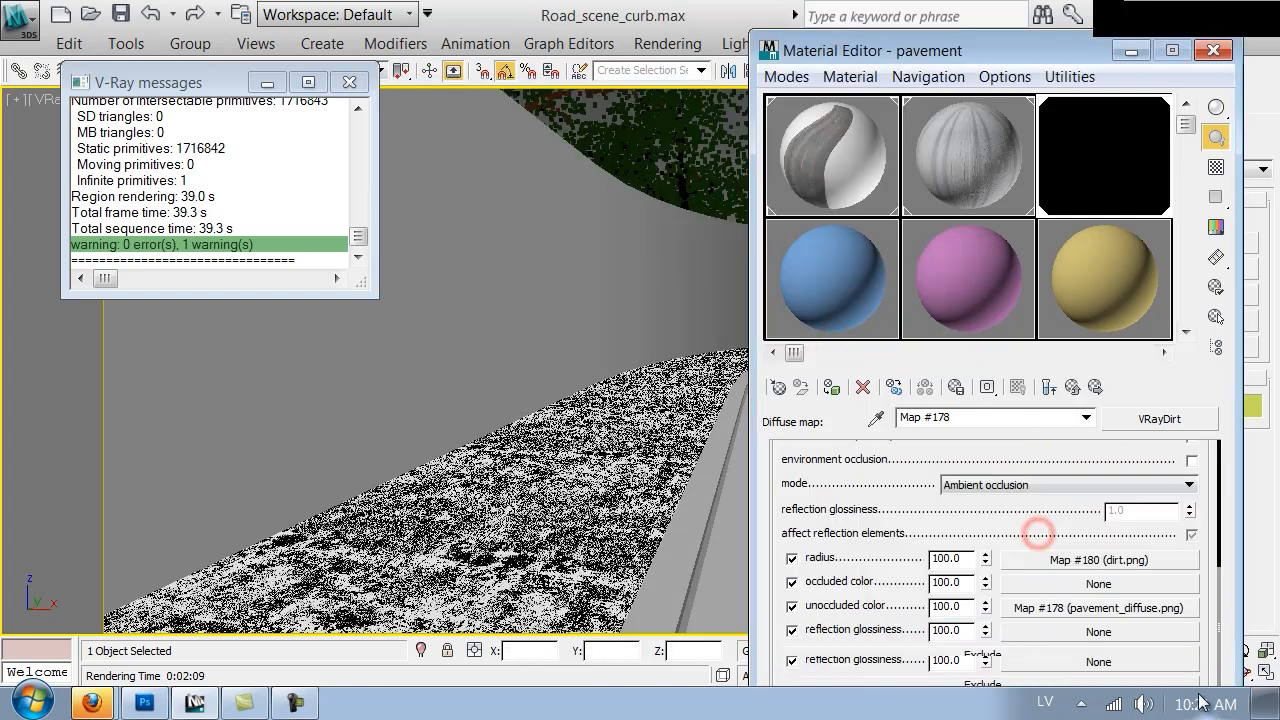
{"action": "left_click", "coordinate": [1125, 606]}
{"action": "left_click_drag", "start_coordinate": [784, 596], "coordinate": [792, 488]}
{"action": "left_click", "coordinate": [846, 538]}
{"action": "left_click_drag", "start_coordinate": [871, 551], "coordinate": [740, 538]}
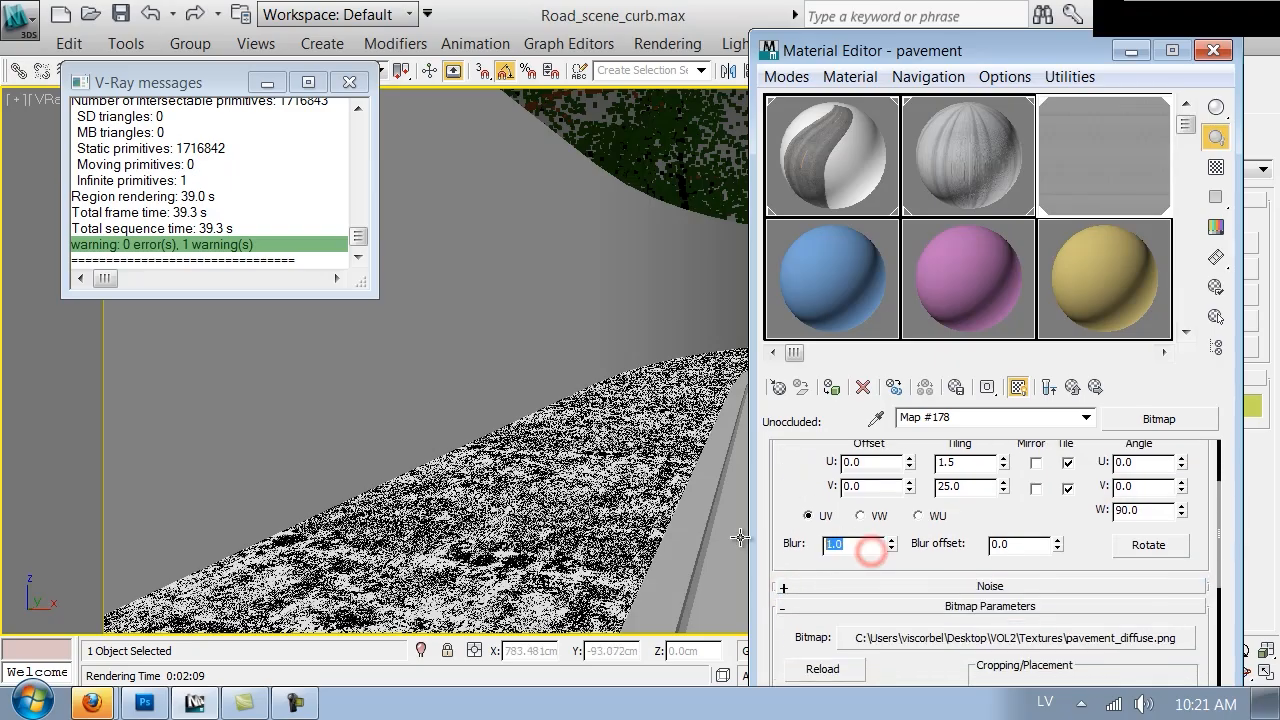
{"action": "type", "text": ".5"}
{"action": "key", "text": "Return"}
Close the Material Editor and start a test render of the road scene
{"action": "left_click", "coordinate": [1213, 50]}
{"action": "left_click", "coordinate": [961, 68]}
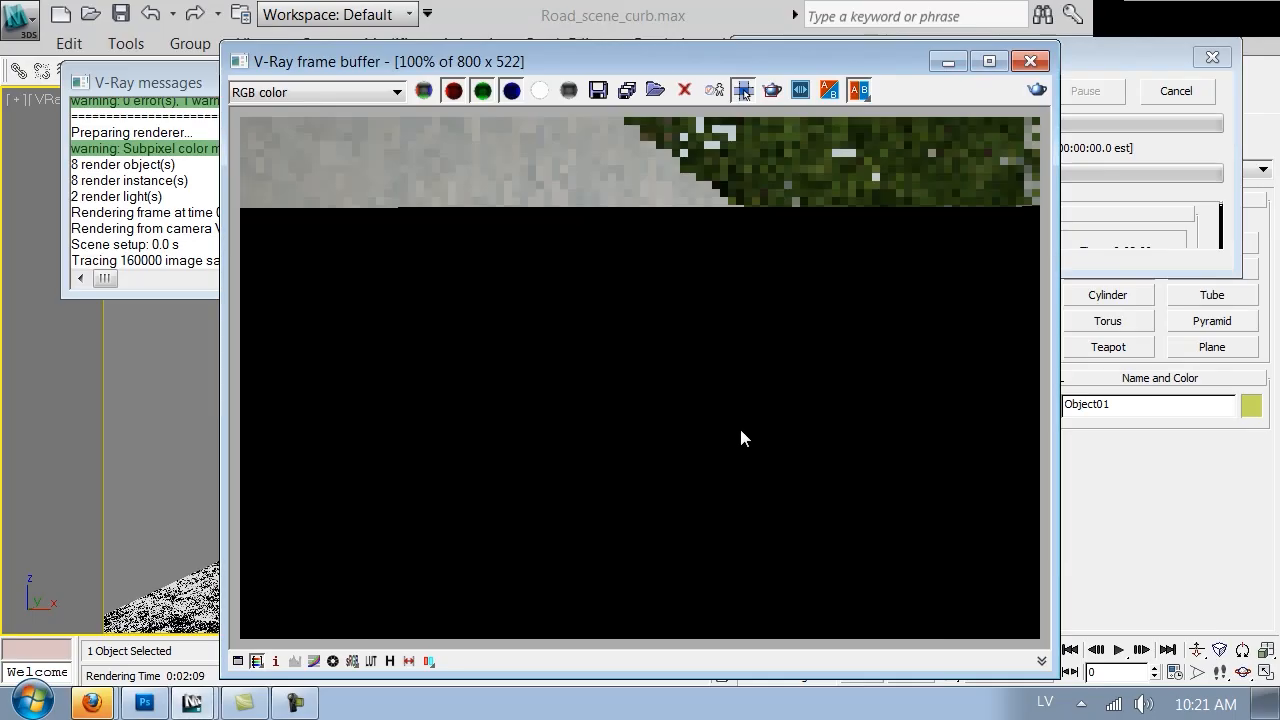